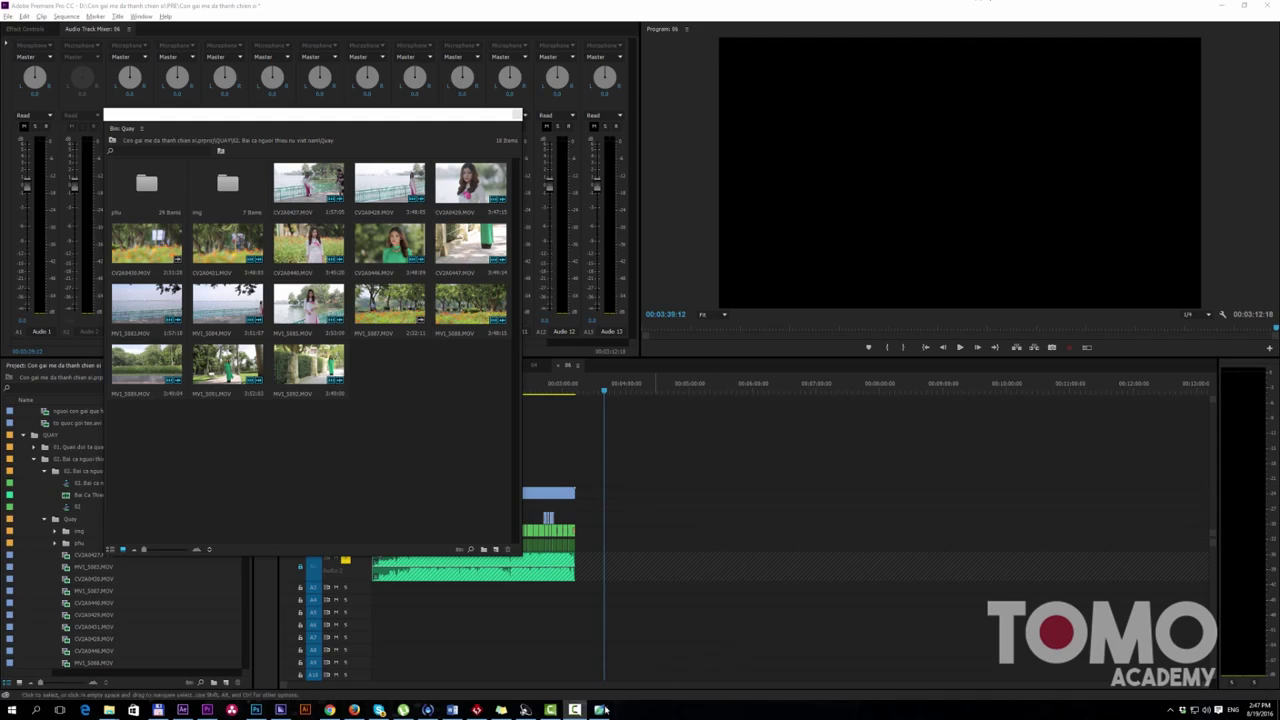
Step: Switch from Premiere Pro to the KaraFun Studio lyrics project
click(598, 710)
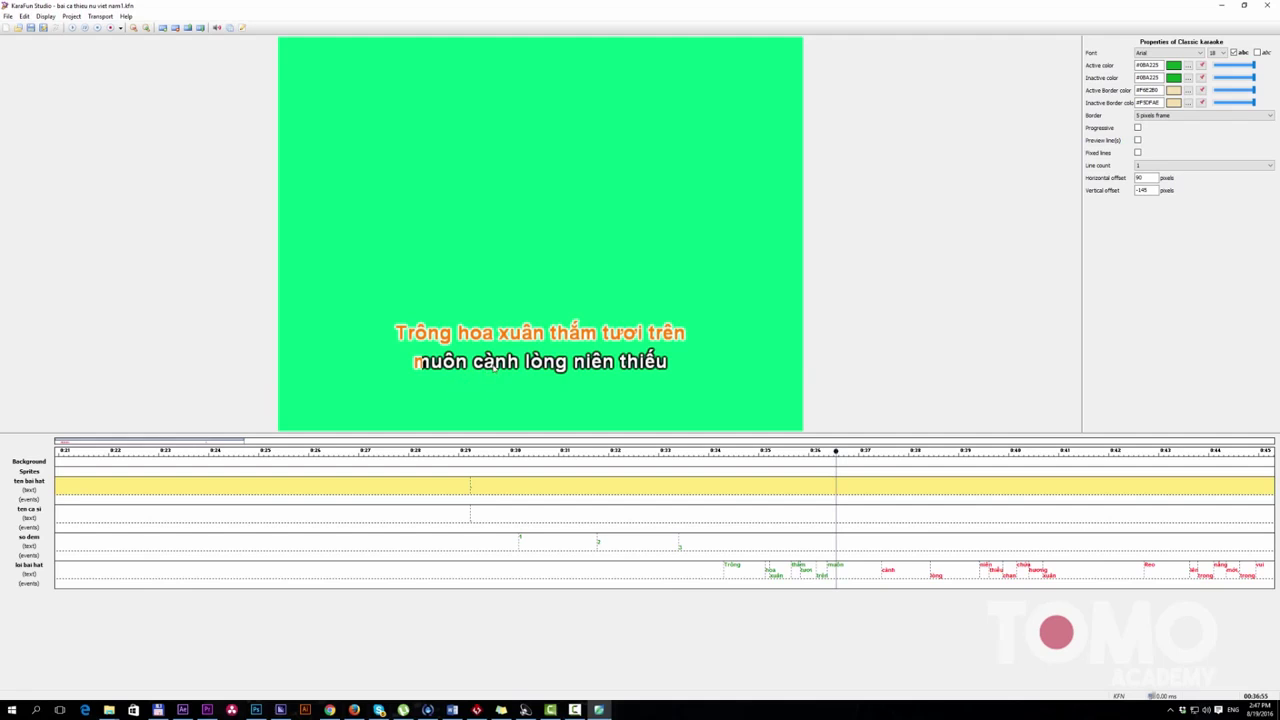
Step: Rewind the KaraFun lyrics to about 0:34.5, view Help > About, then return to Premiere Pro
drag(534, 455, 734, 465)
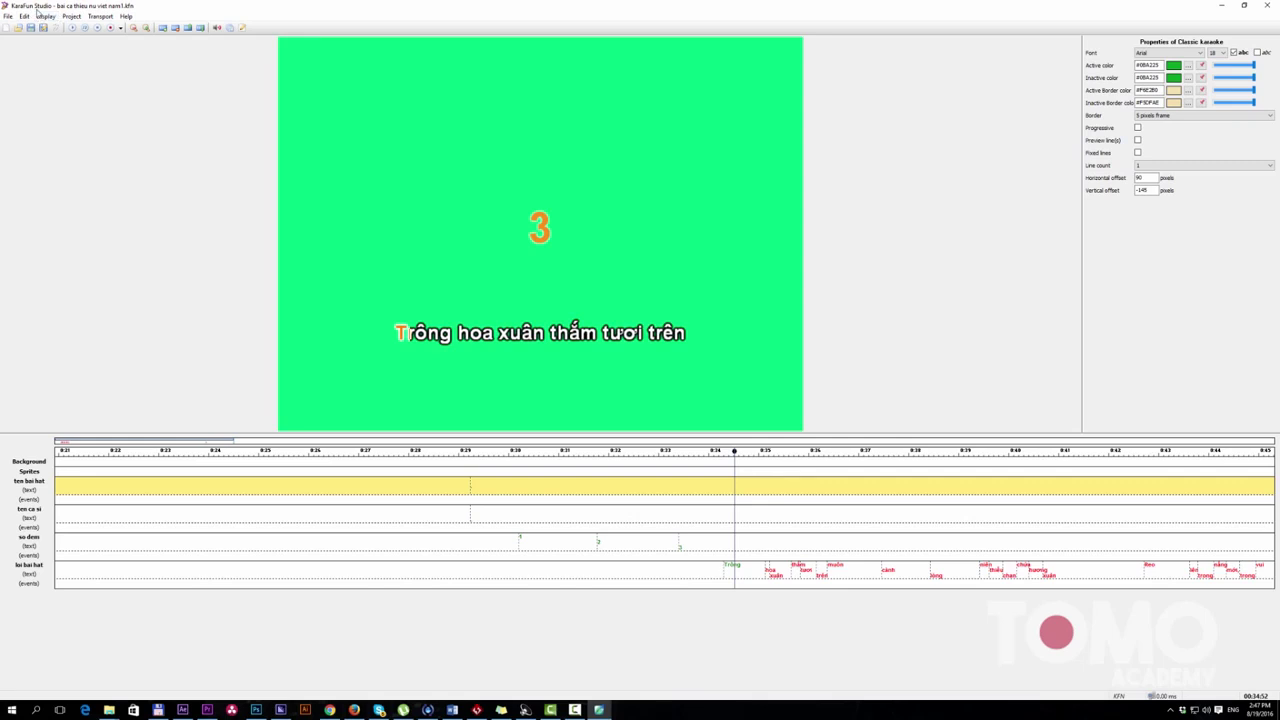
click(126, 16)
click(129, 68)
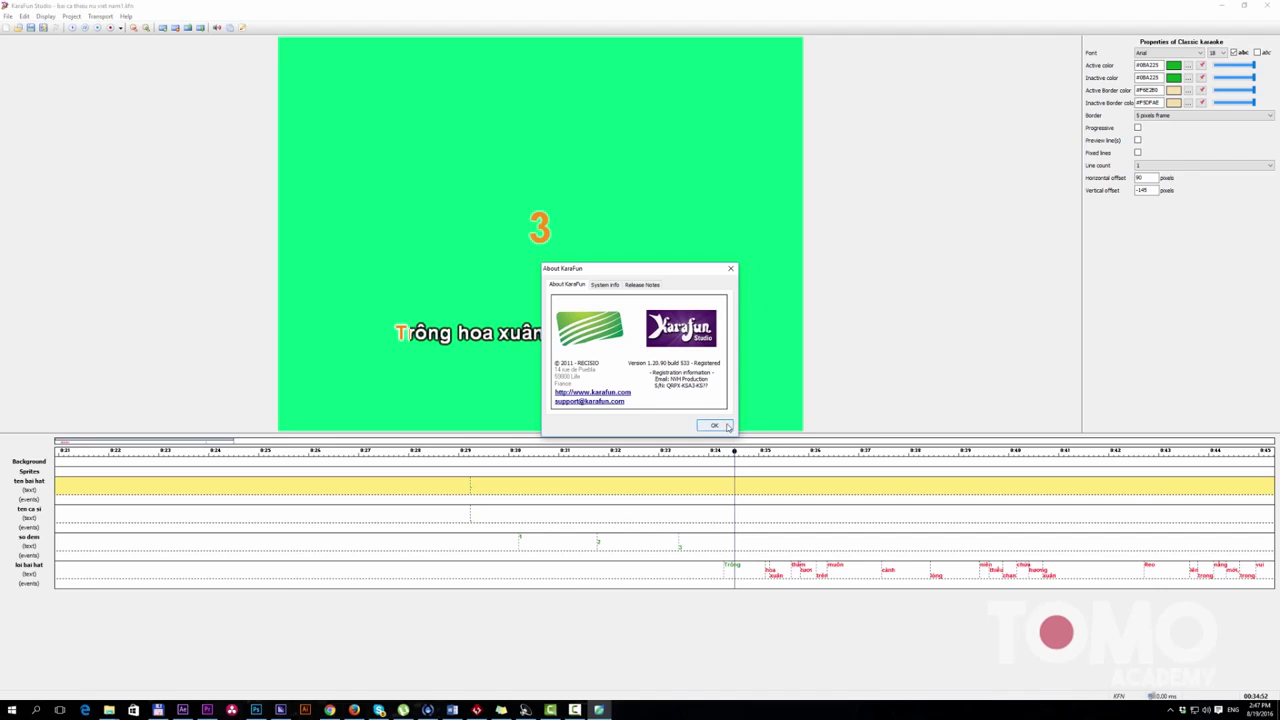
click(716, 426)
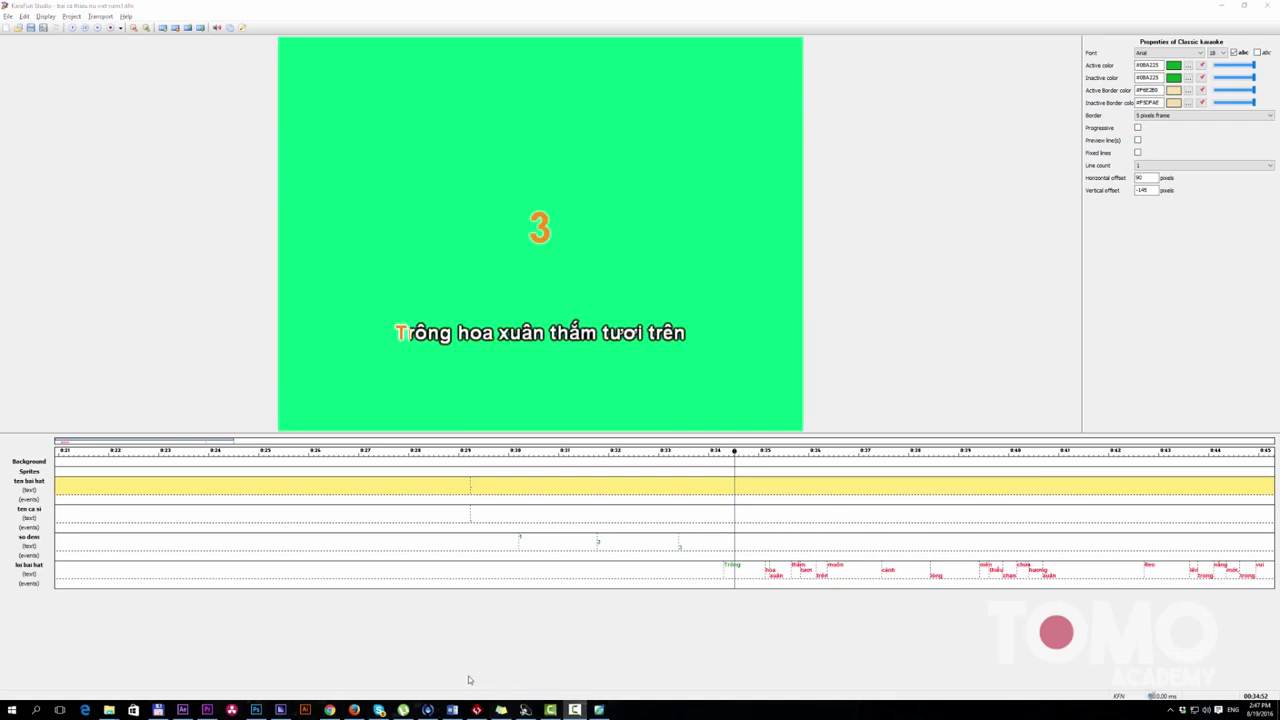
click(207, 709)
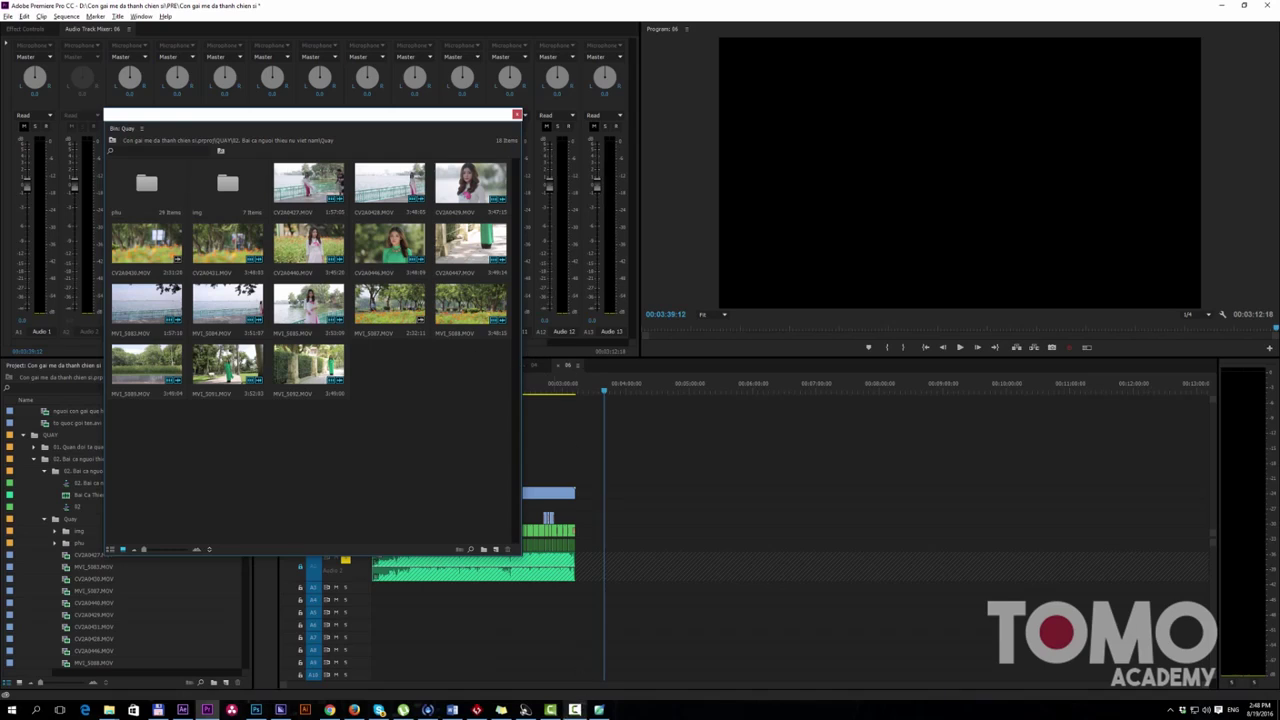
Step: Load CV2A0429.MOV into the source viewer and jump to the middle of the clip
click(598, 709)
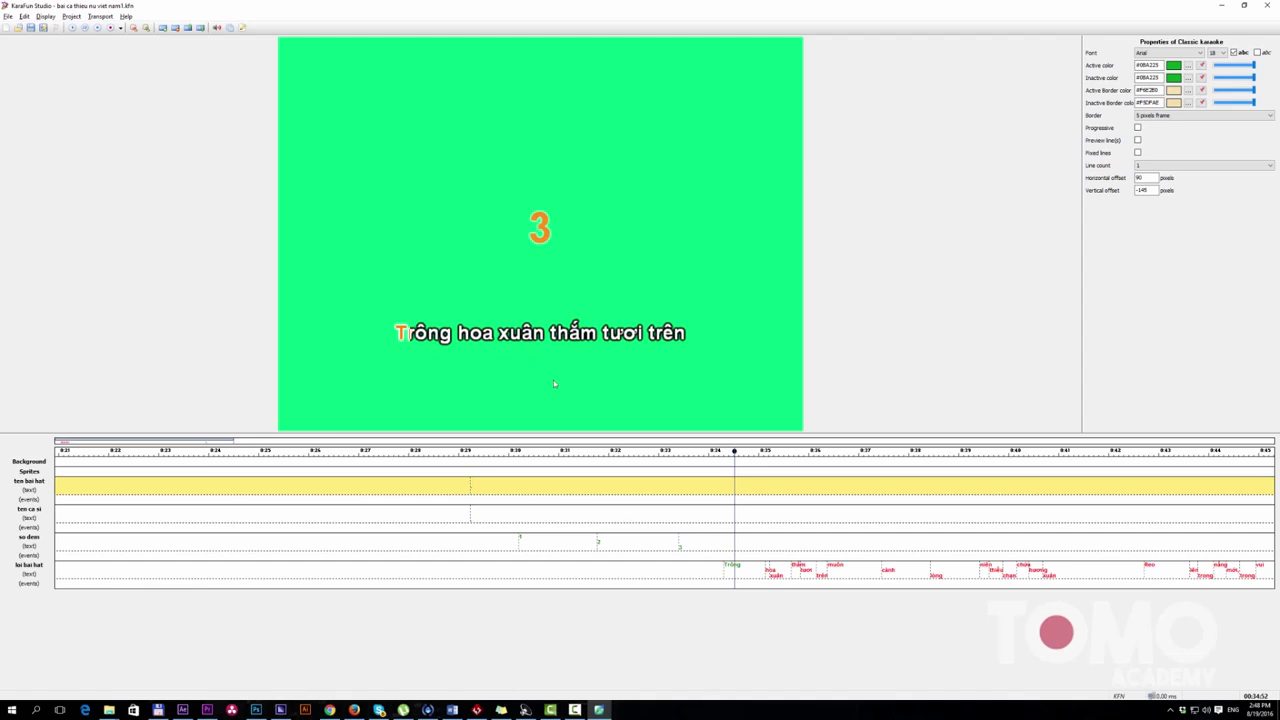
click(207, 709)
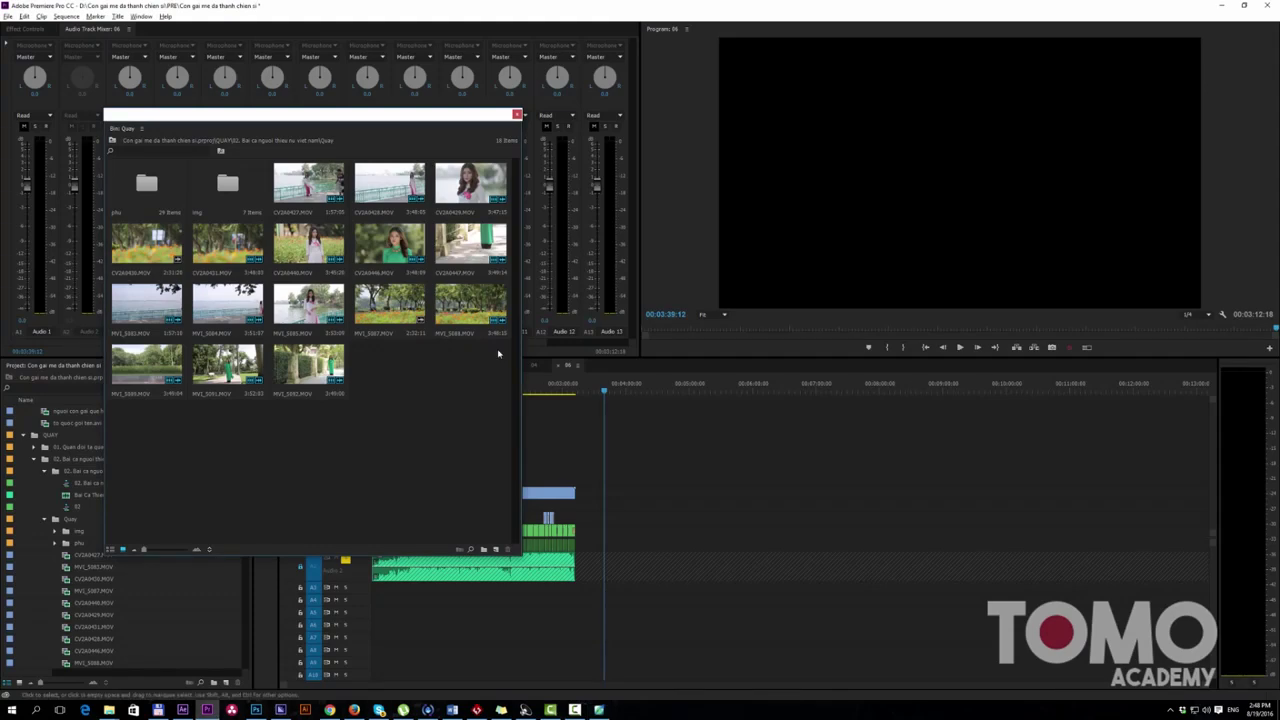
click(477, 197)
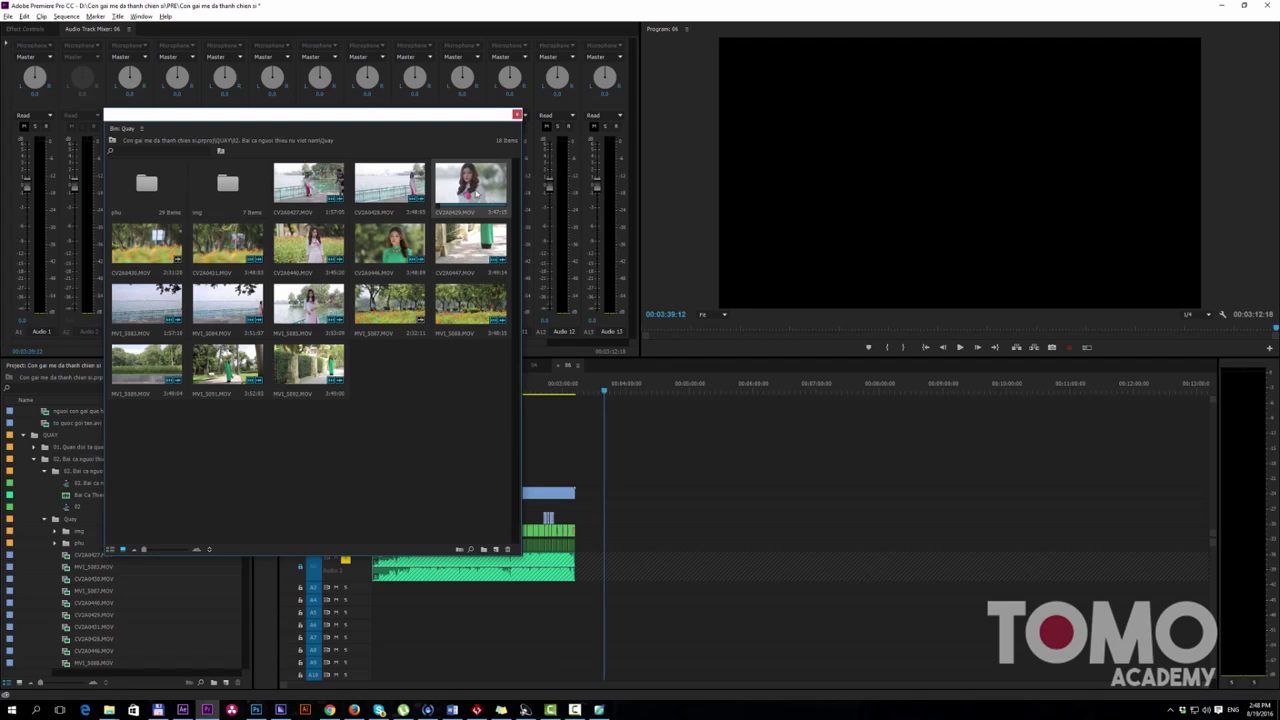
double_click(480, 188)
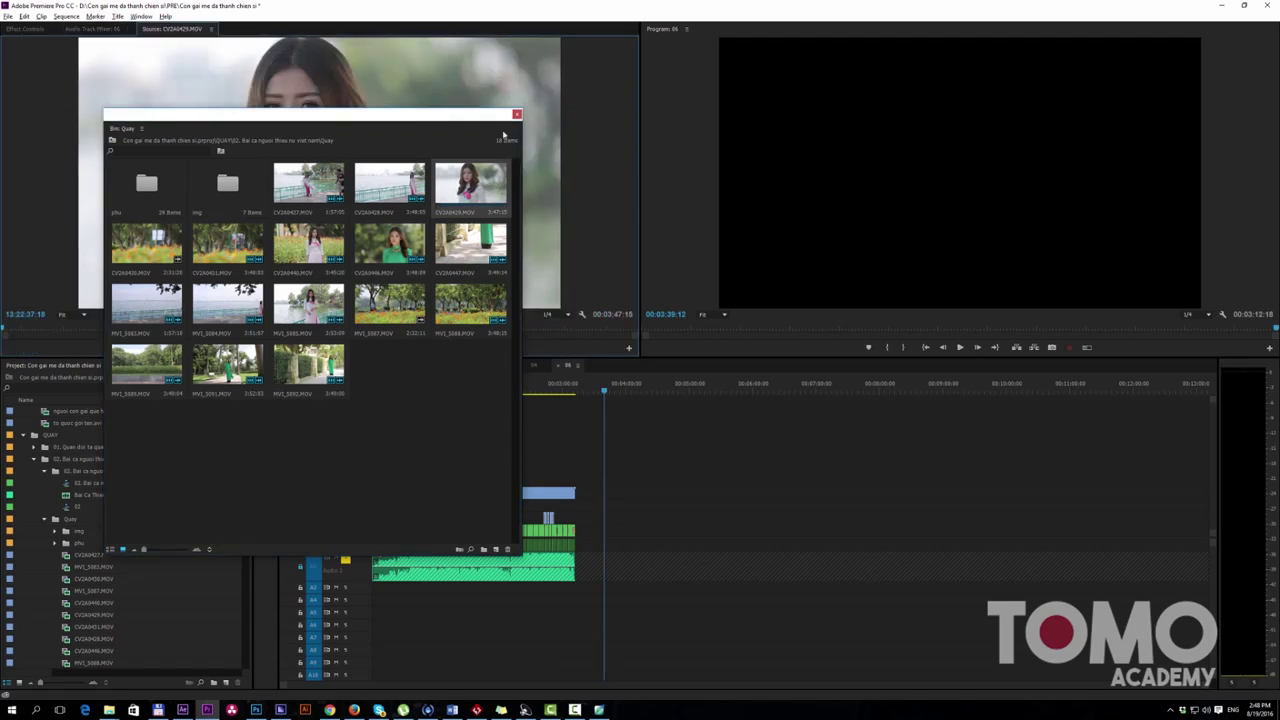
drag(503, 135, 943, 169)
click(313, 326)
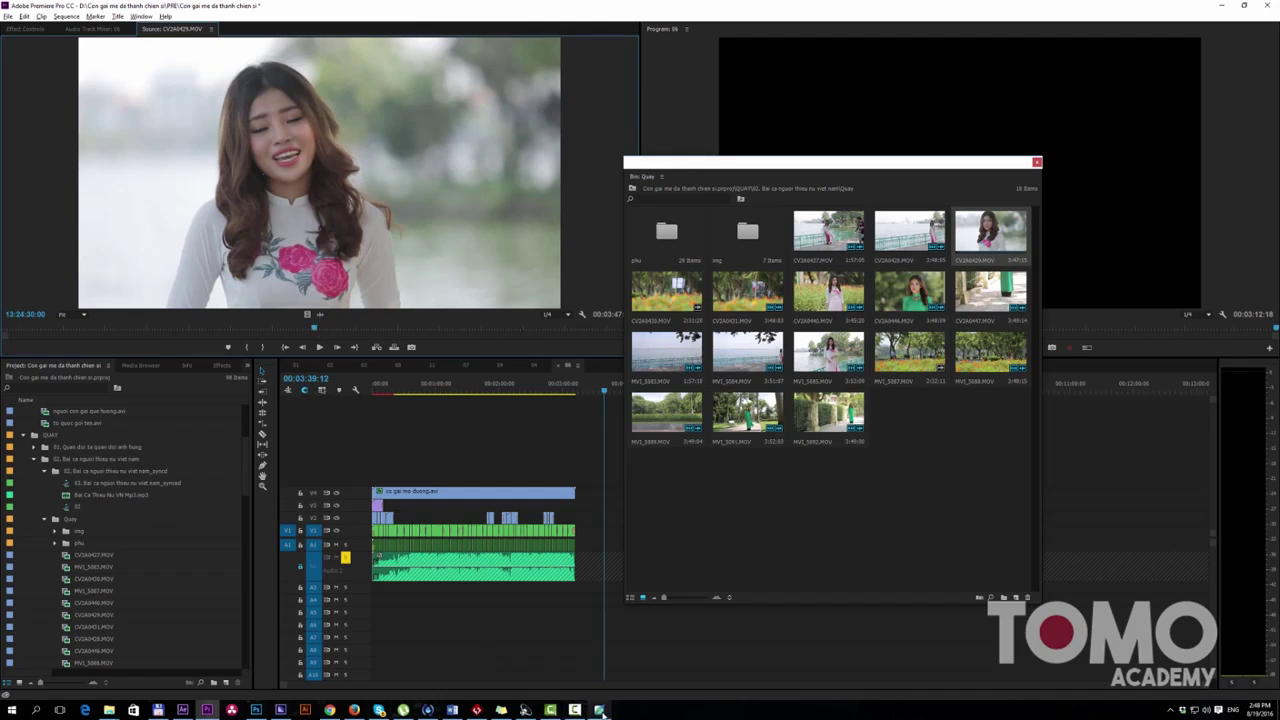
Step: Go to 00:00:58:04 and open the 02 sequence in the timeline
click(598, 709)
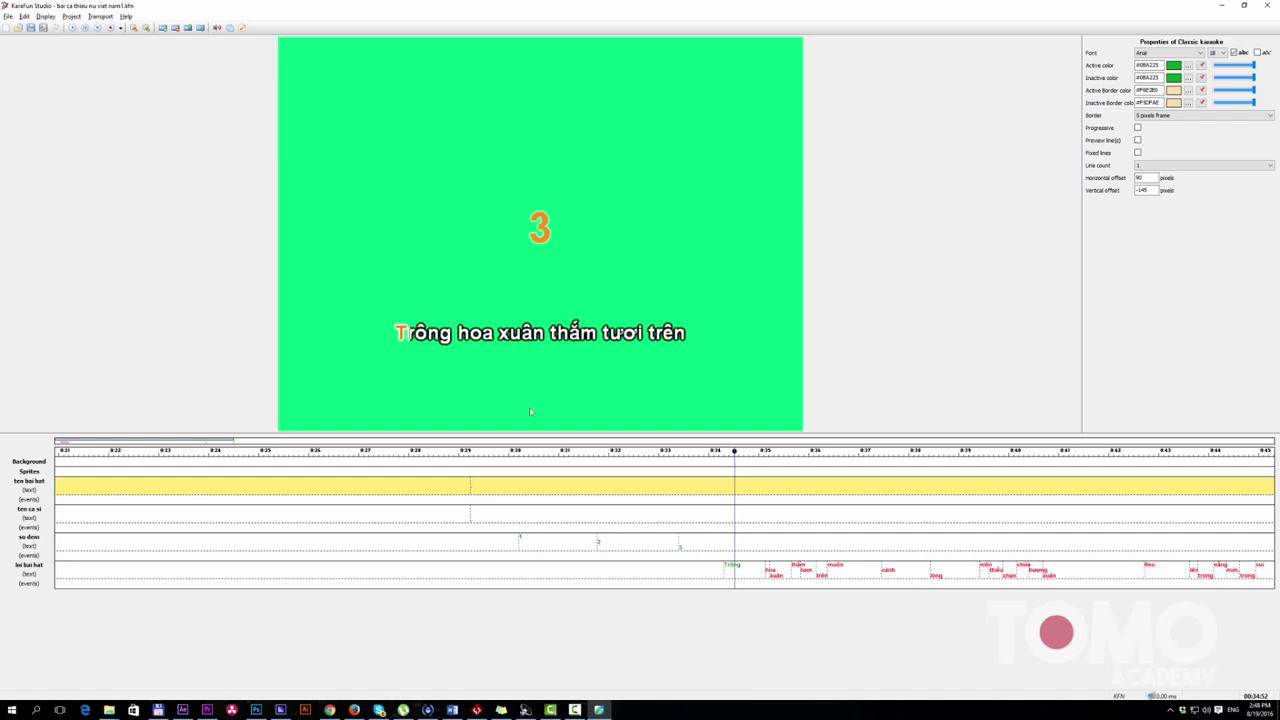
key(alt+Tab)
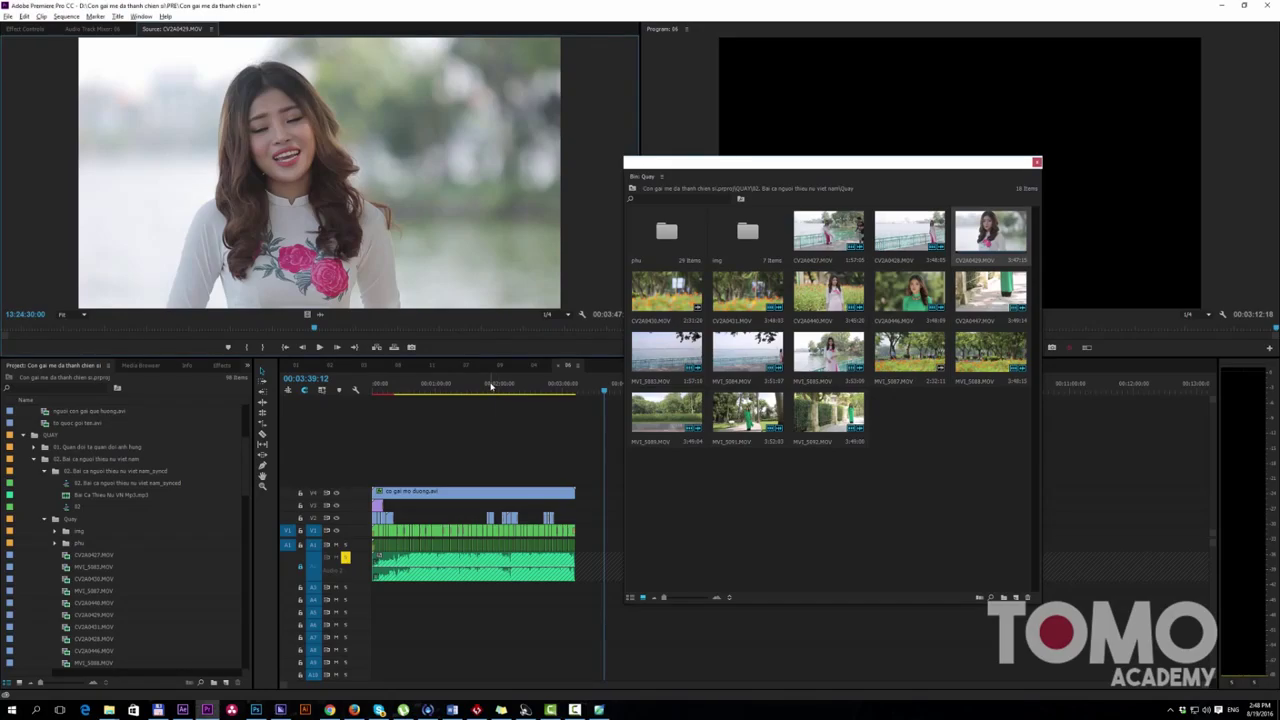
click(434, 388)
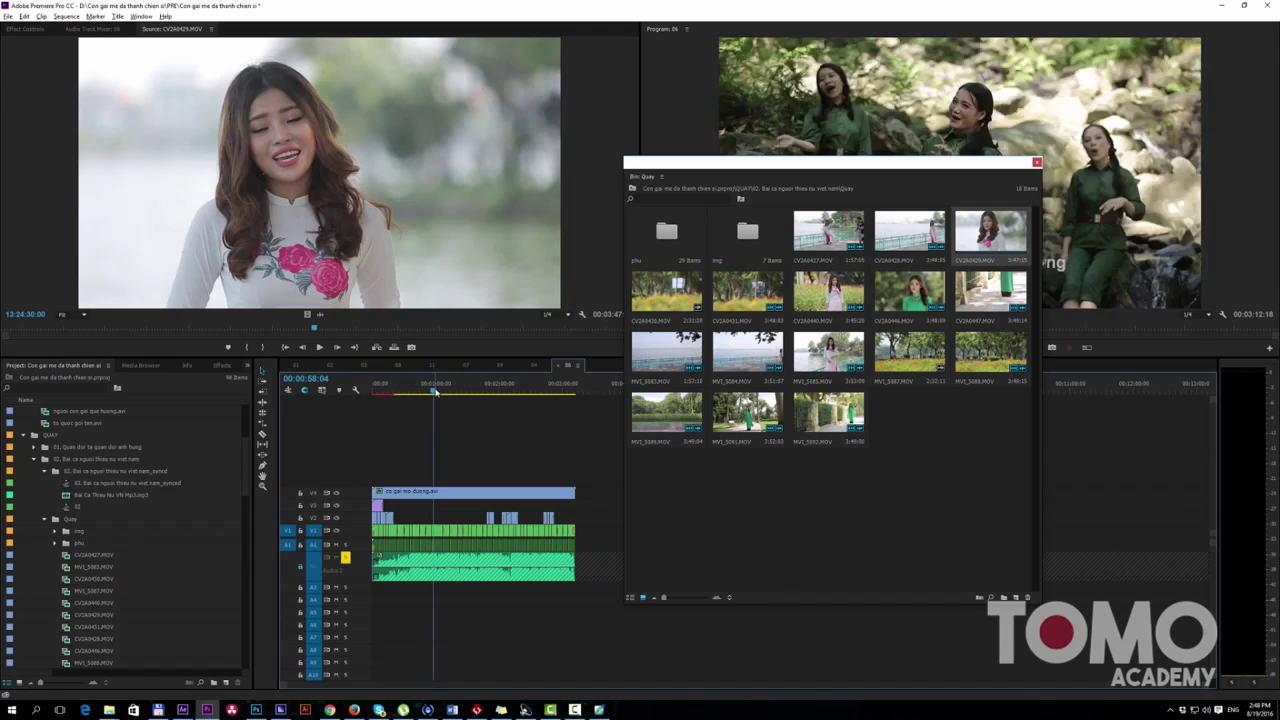
click(337, 369)
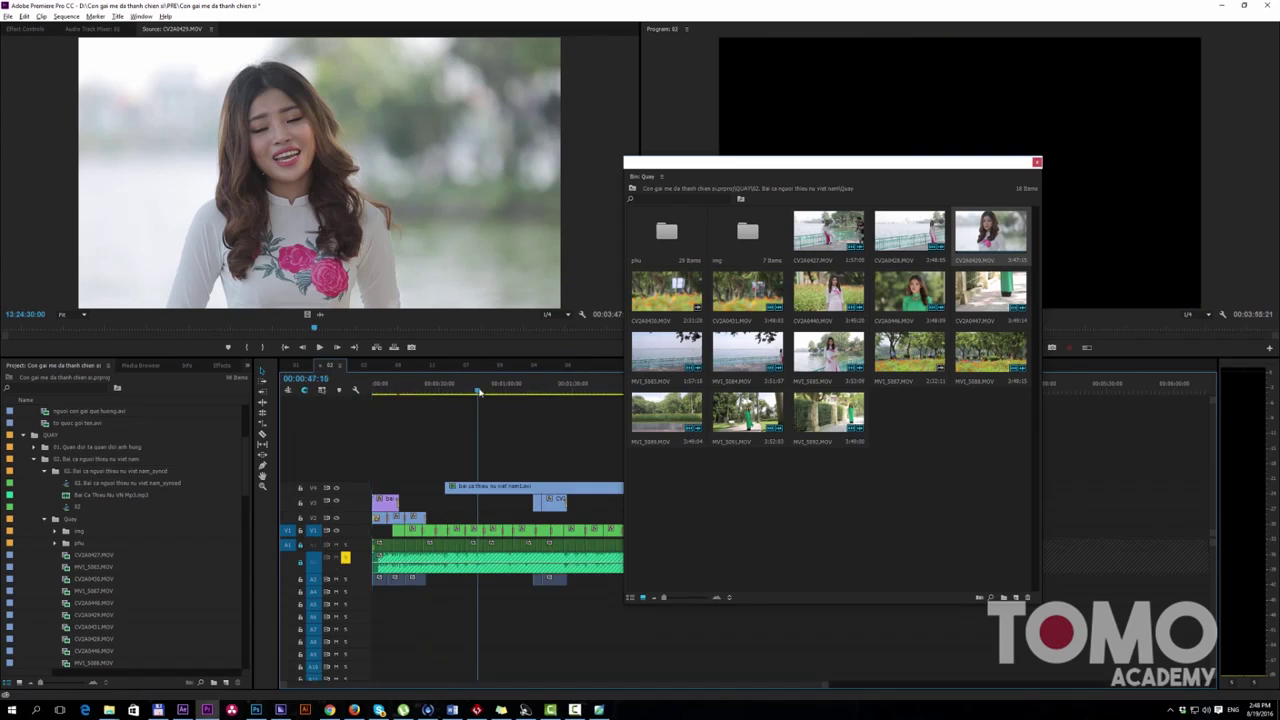
Step: Preview sequence 02 from a later point with the karaoke lyrics over the footage
drag(850, 176, 550, 200)
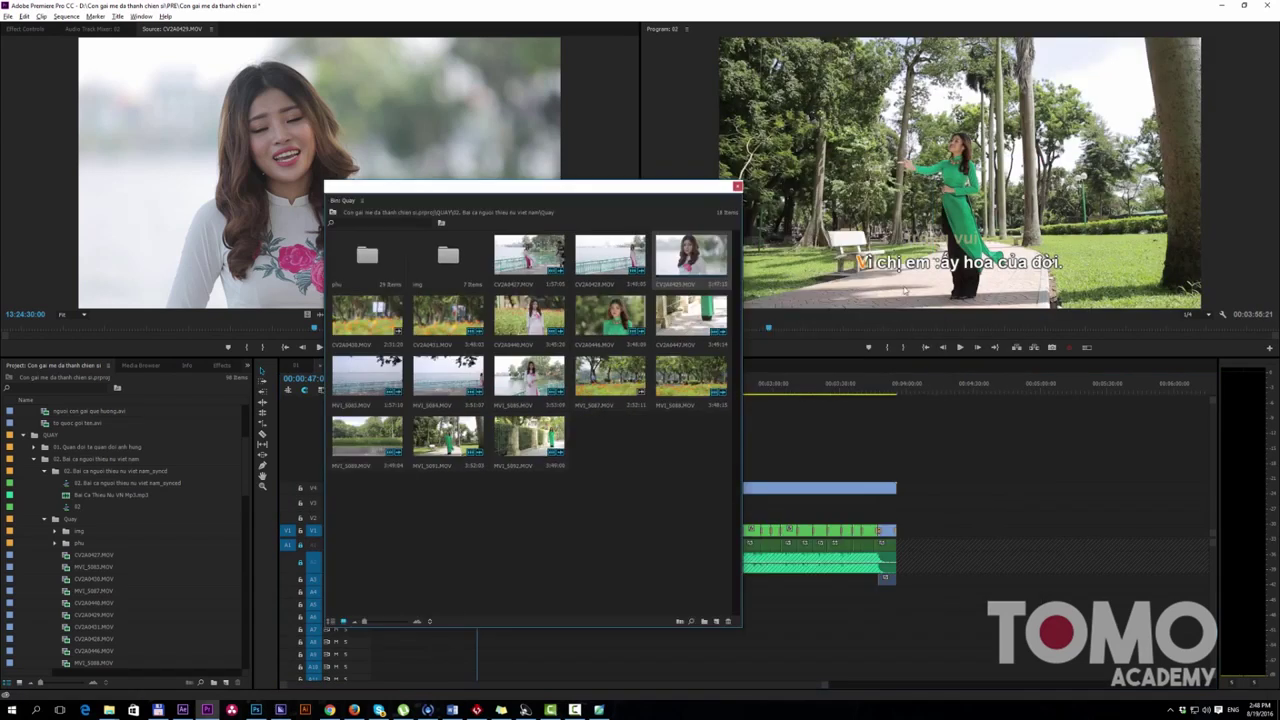
click(786, 390)
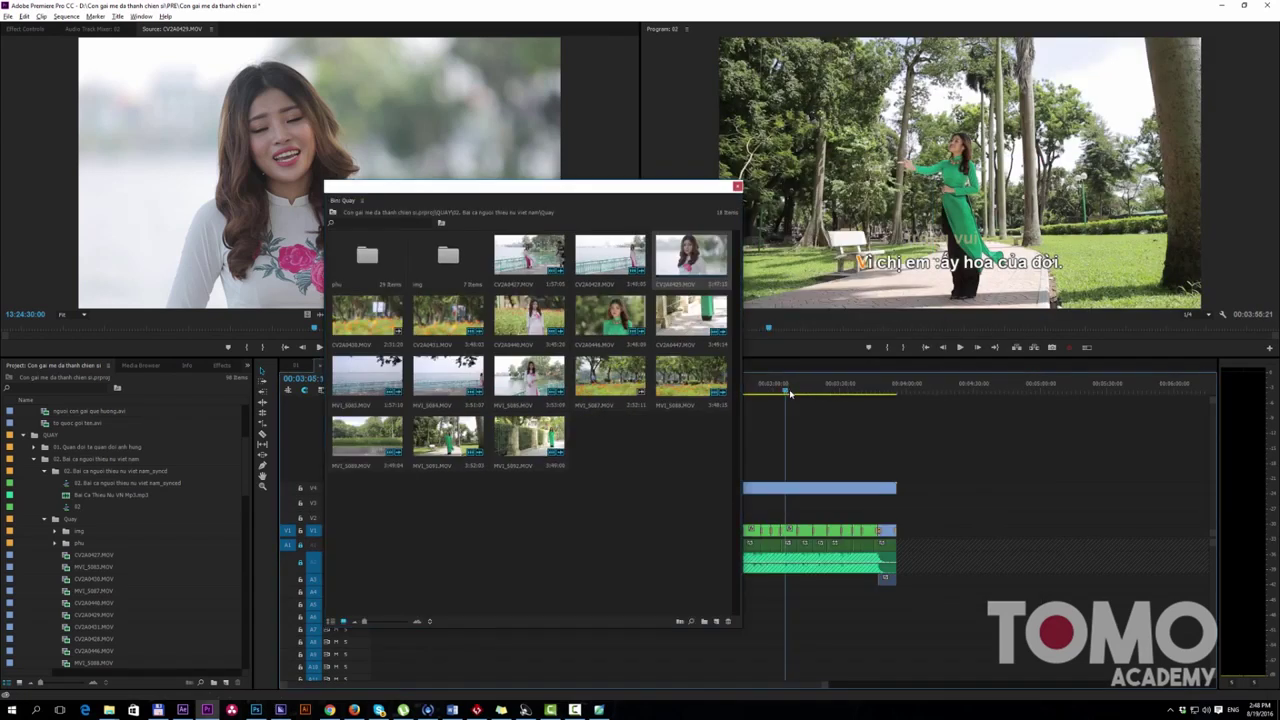
click(960, 348)
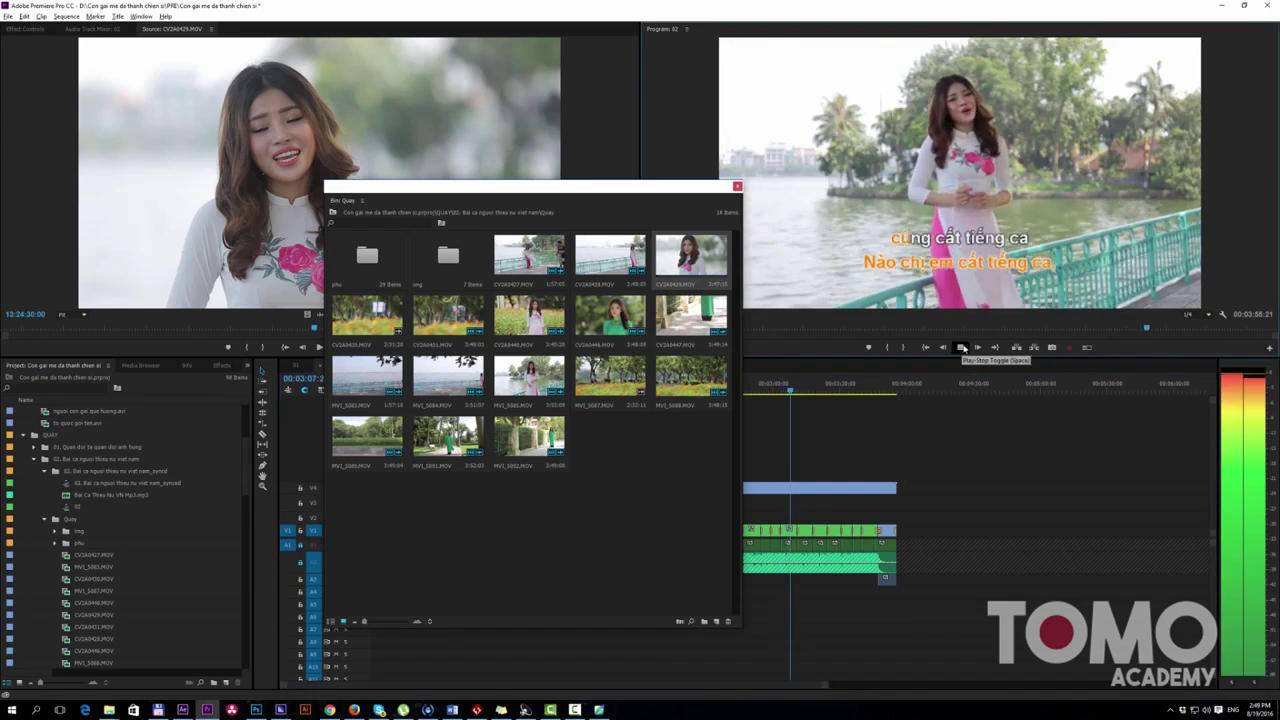
click(961, 348)
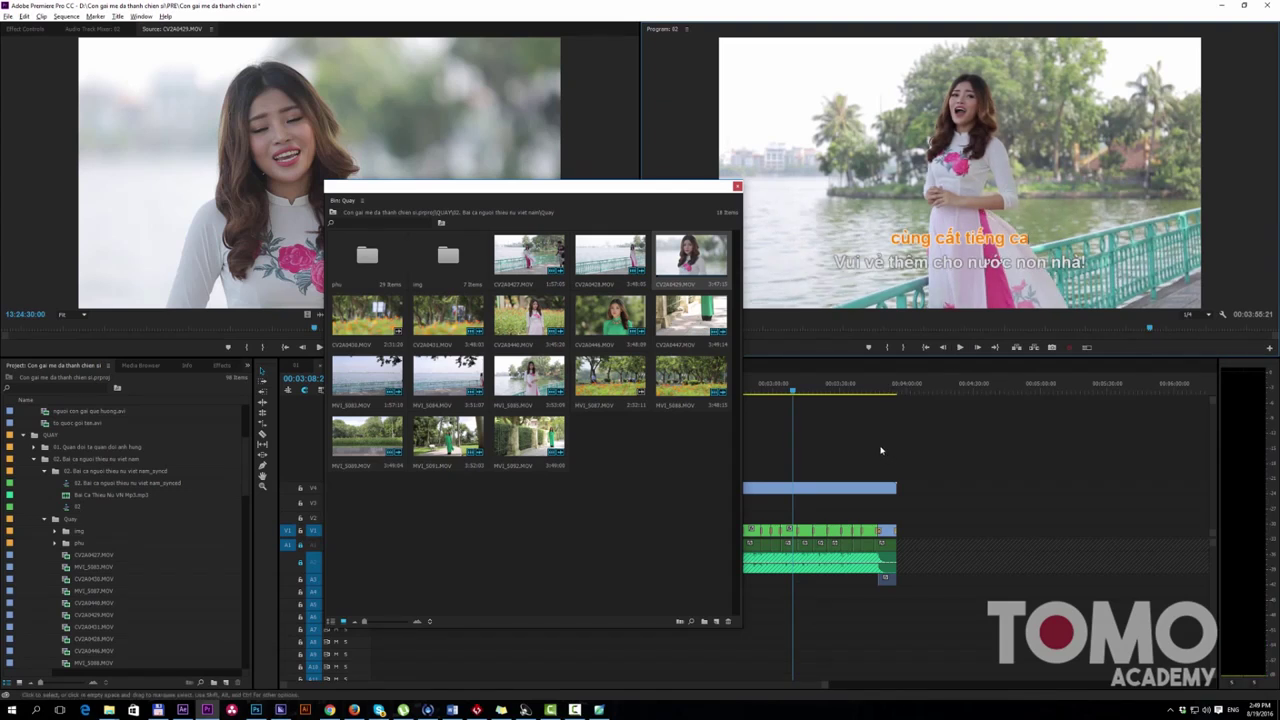
Step: Split the V1 clip at the current time with Ctrl+K and show the multi-camera angle grid
drag(689, 189, 488, 178)
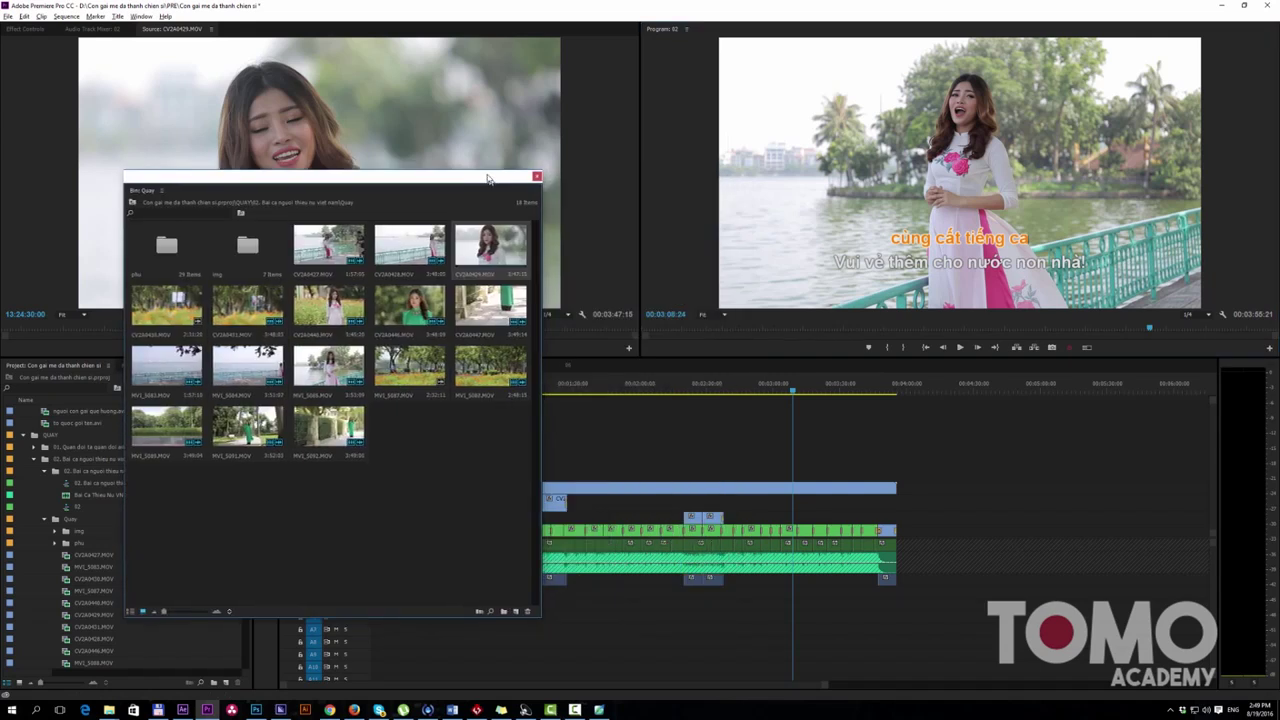
key(ctrl+k)
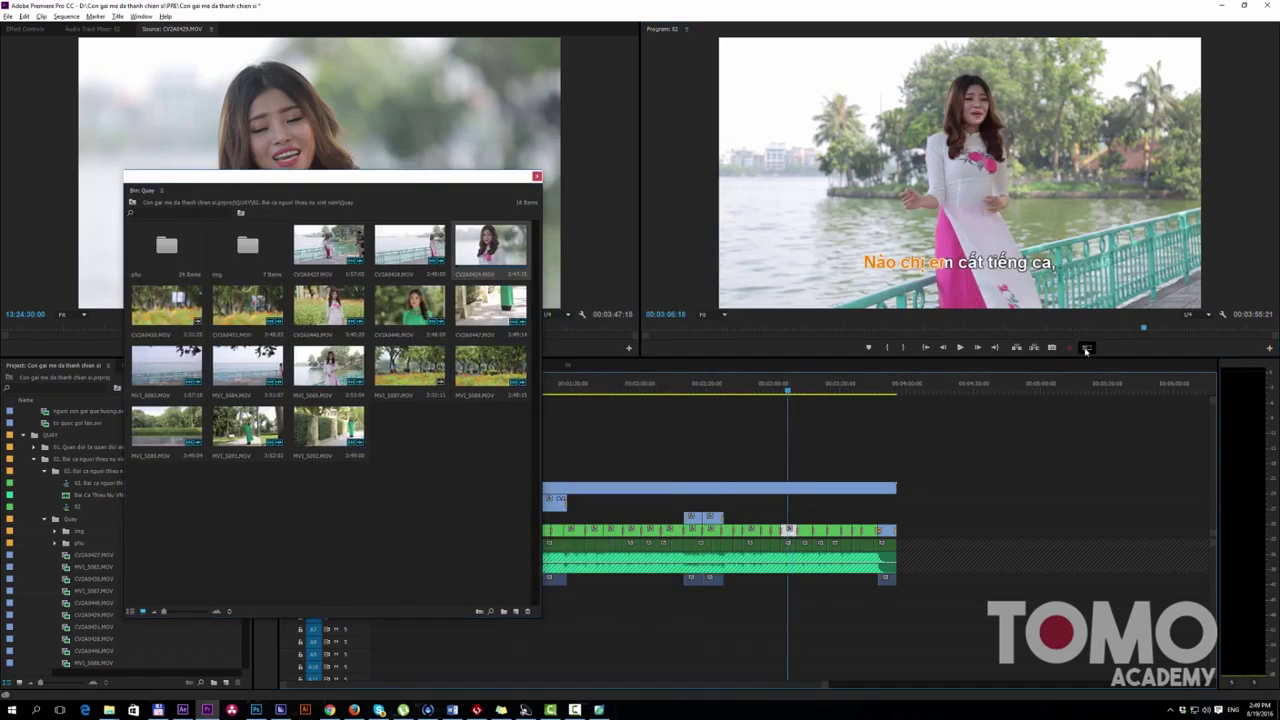
click(1086, 348)
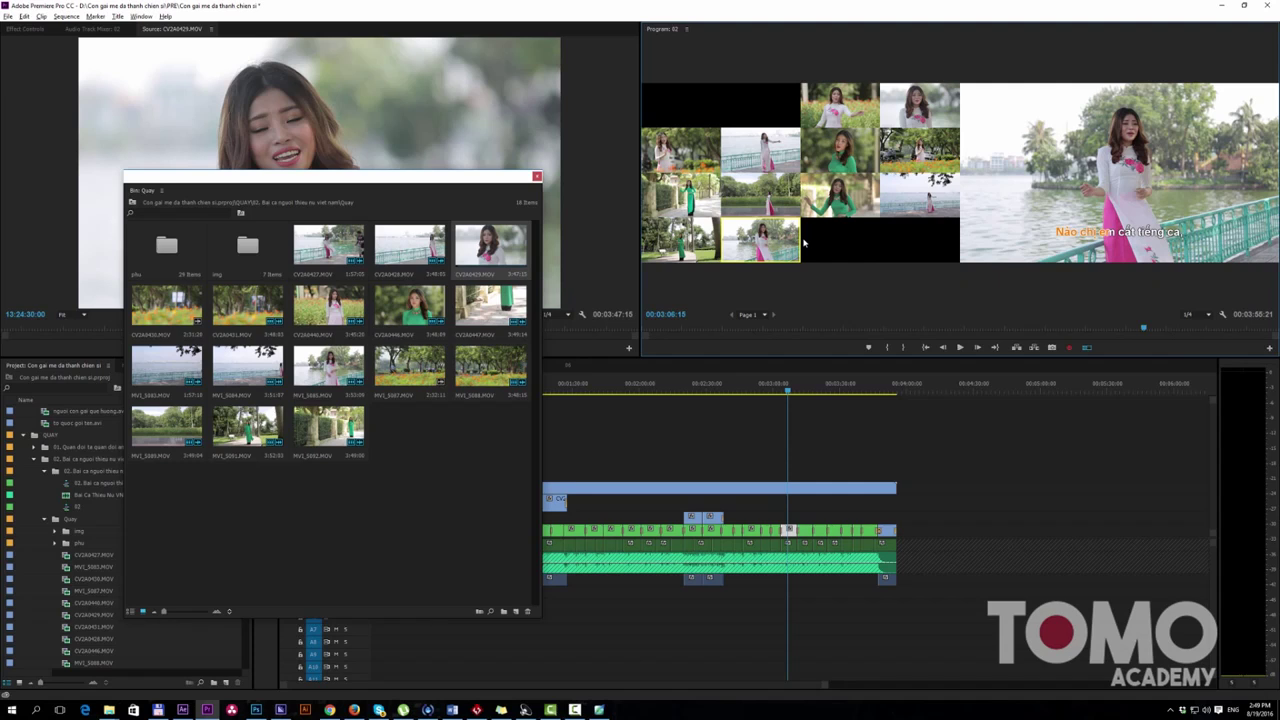
Step: Reveal the V1 clip in the project and open the '02. Bai ca nguoi thieu nu viet nam_synced' sequence
right_click(790, 531)
right_click(790, 531)
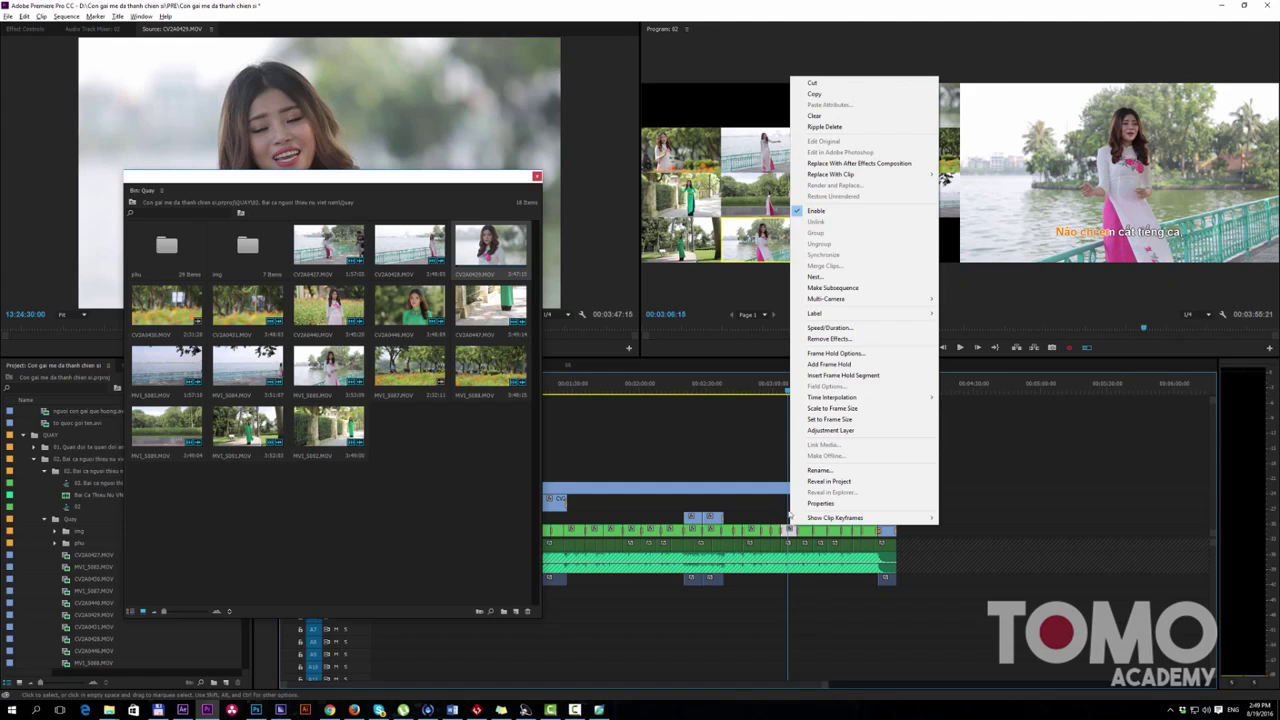
click(829, 481)
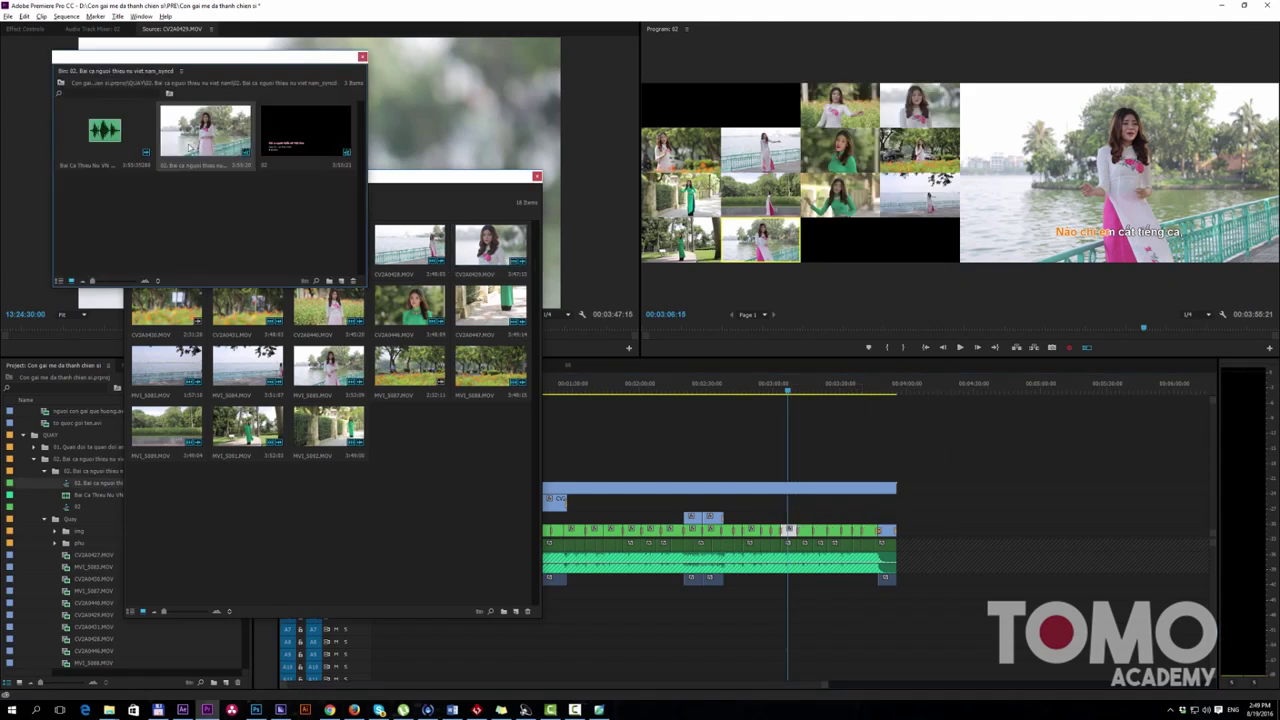
double_click(168, 140)
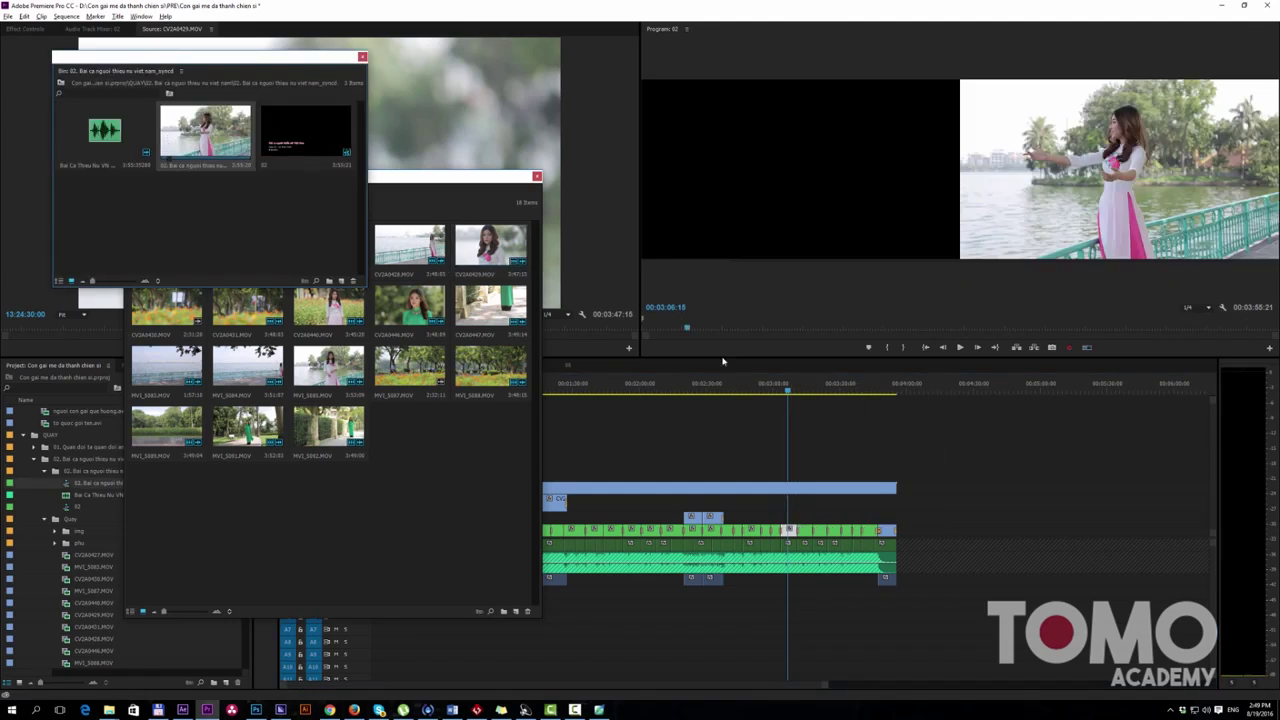
Step: Jump back to 00:00:22:17 and activate the timeline with the stacked camera clips
drag(462, 185, 1159, 268)
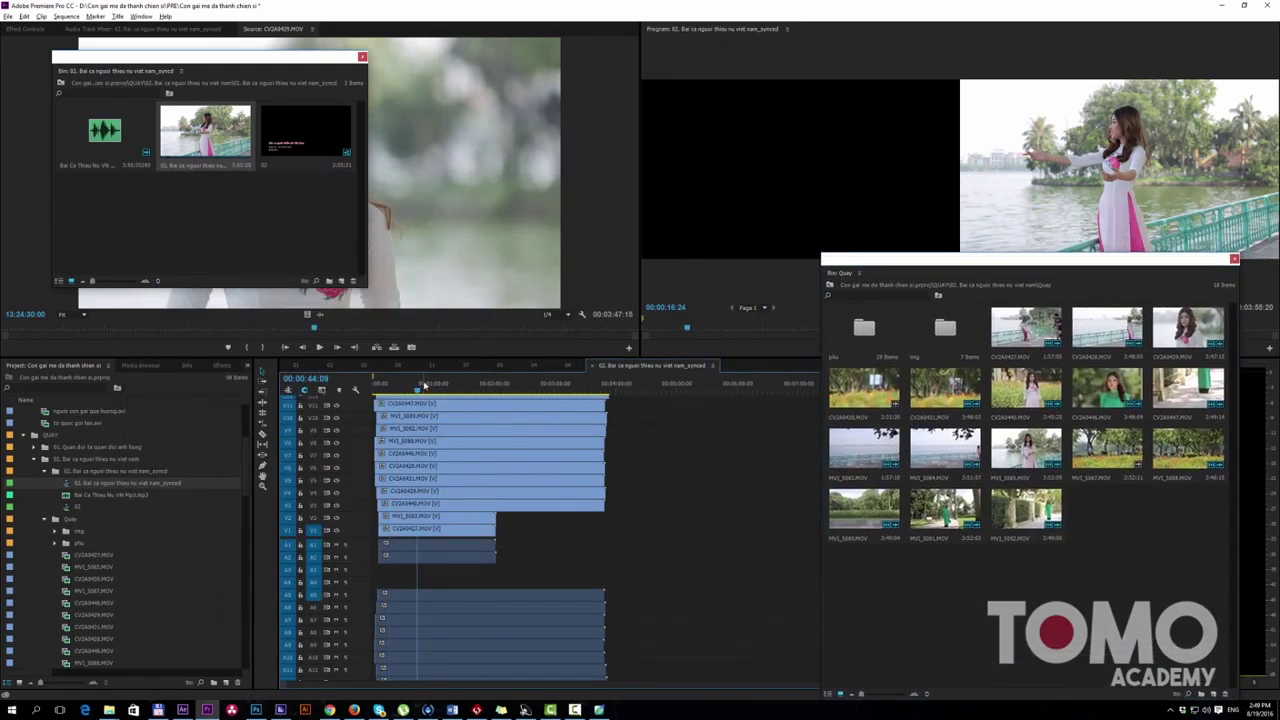
key(Up)
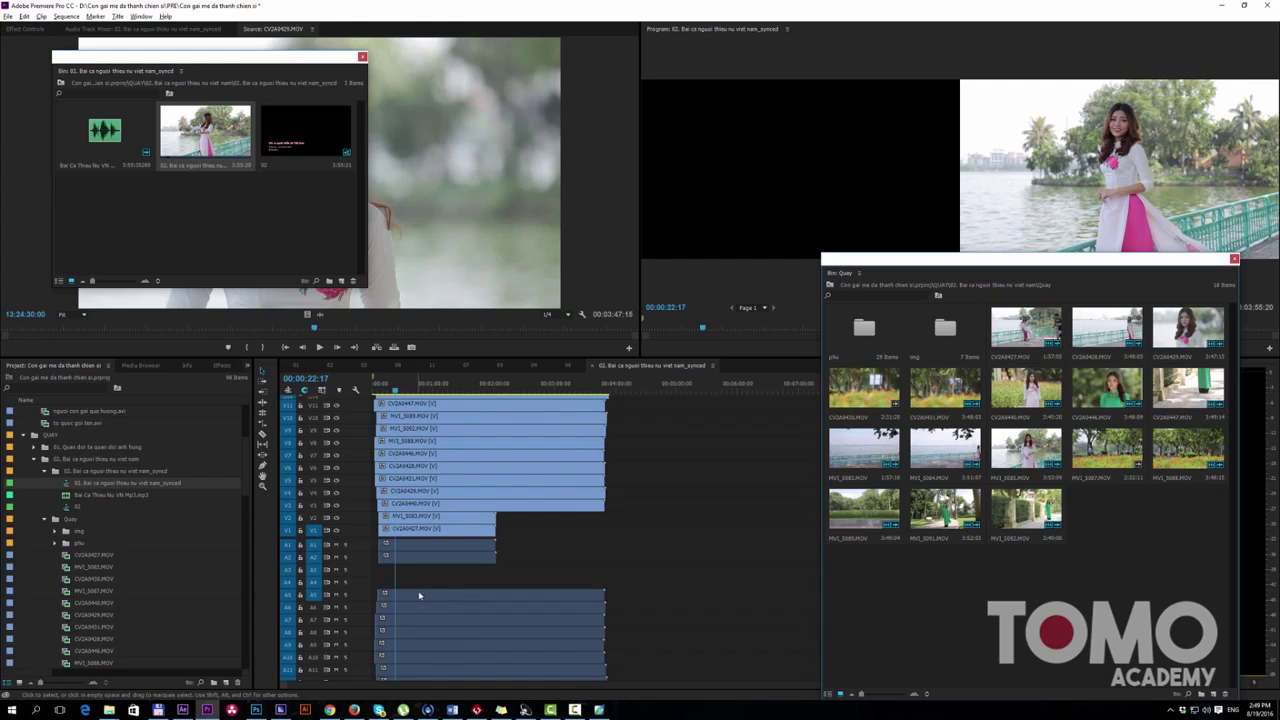
click(407, 399)
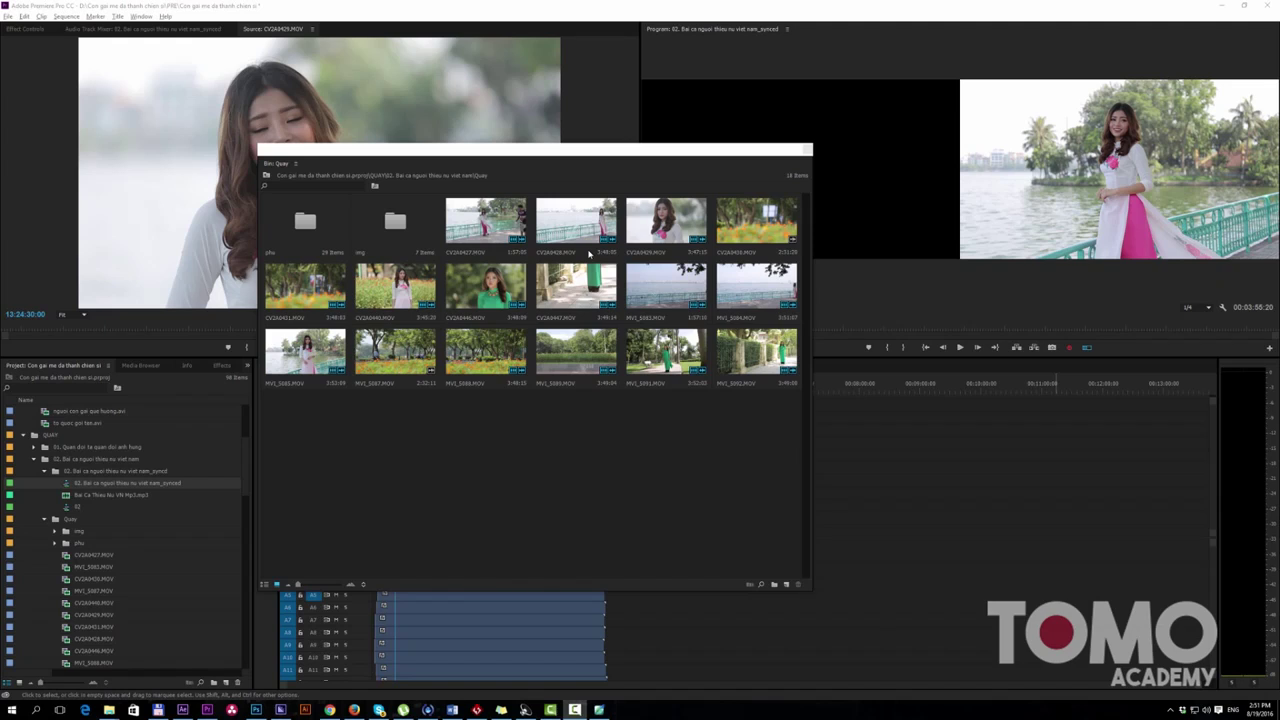
Step: Open the pfu footage folder from the Quay bin, then close its floating bin
click(700, 408)
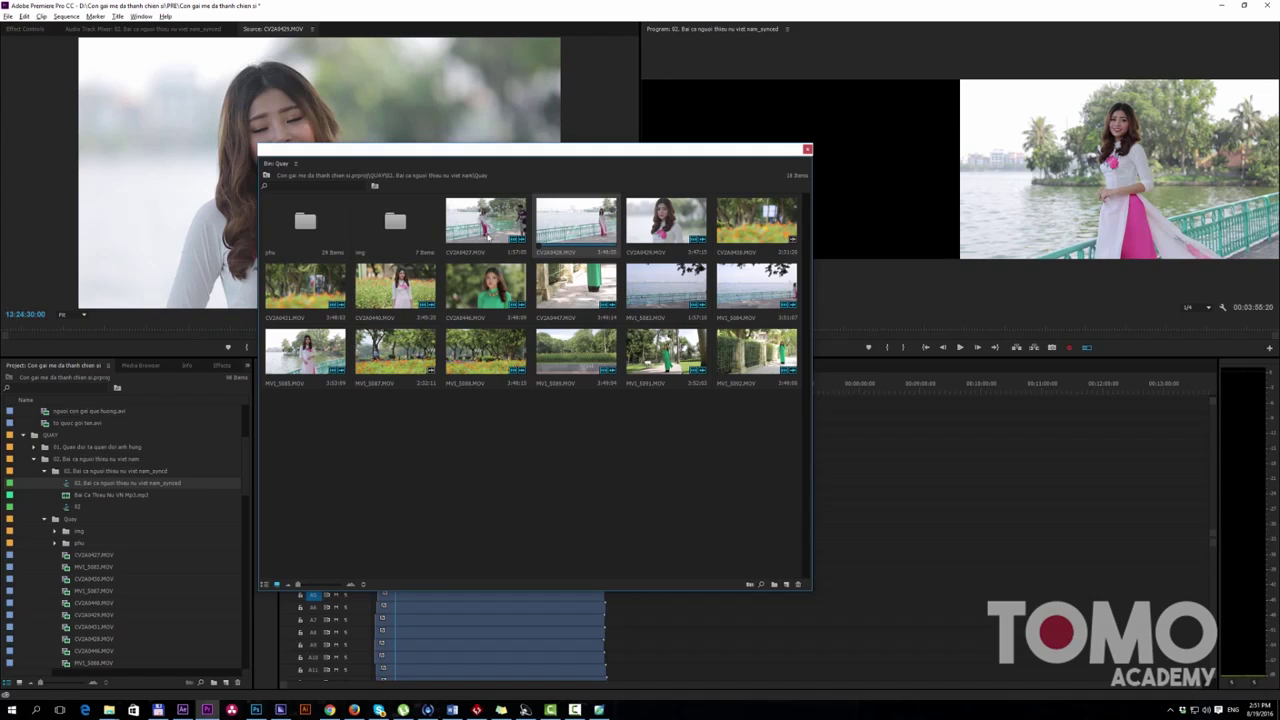
click(317, 235)
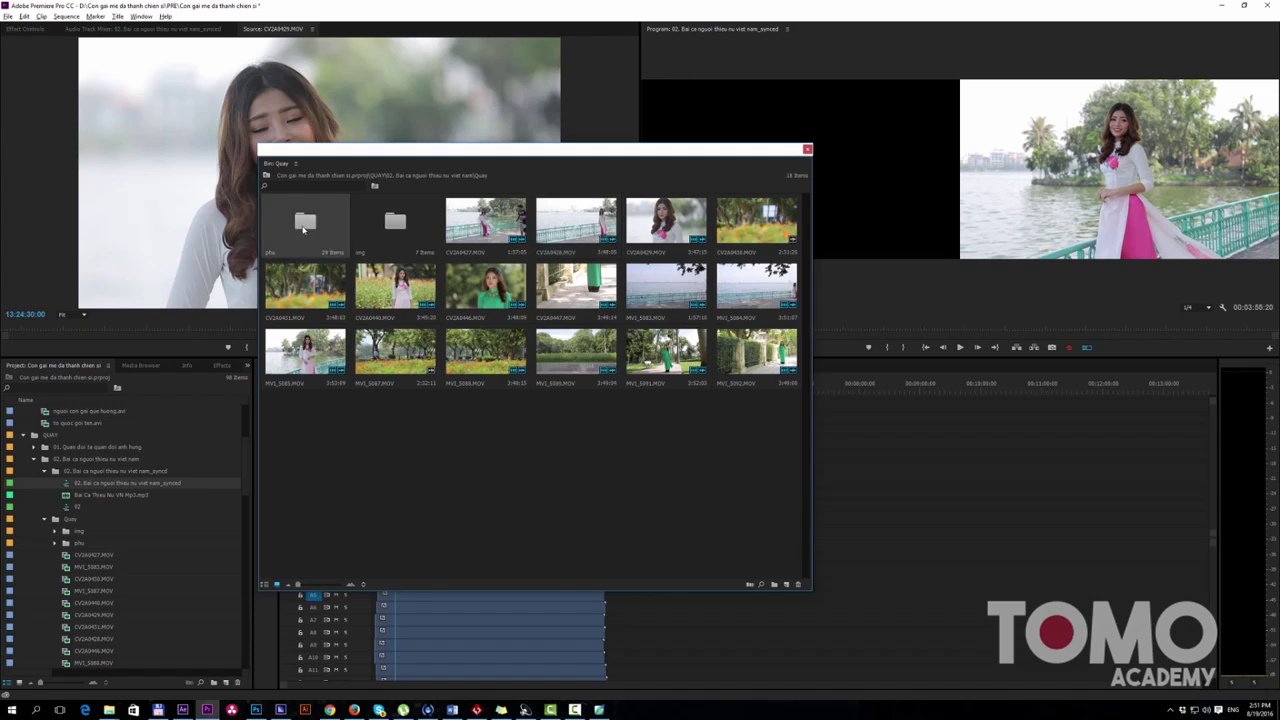
double_click(304, 229)
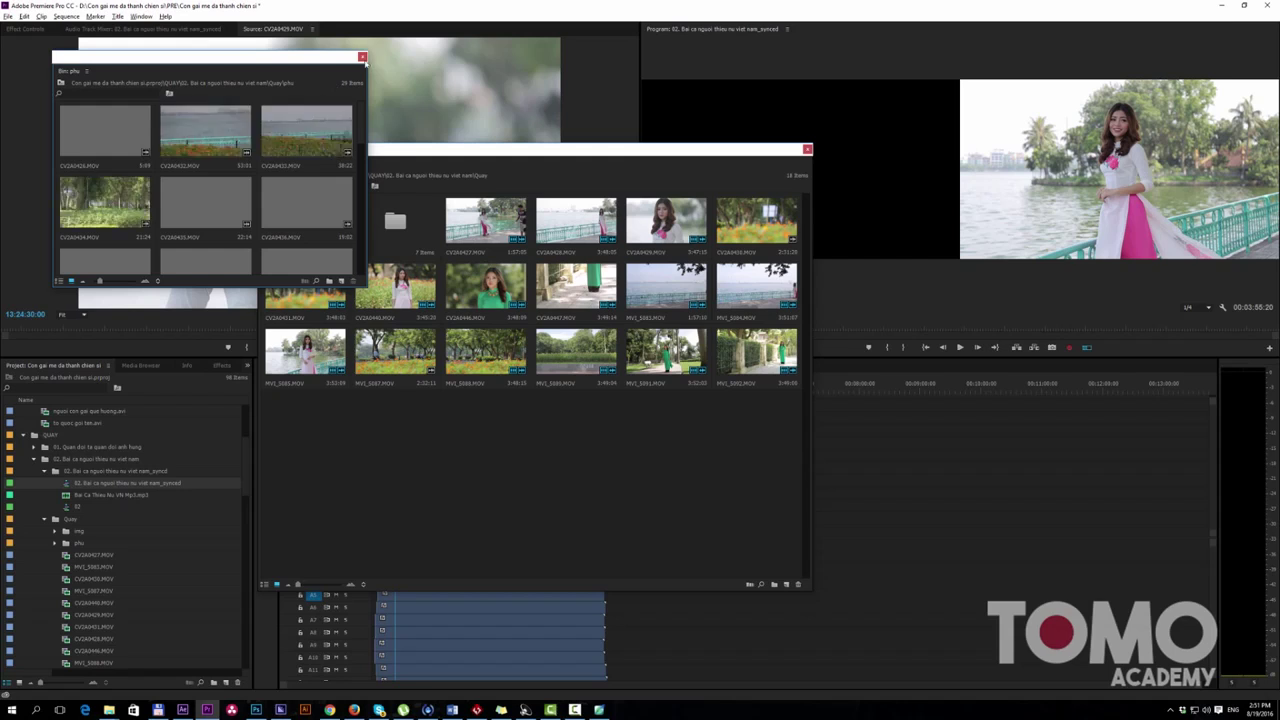
click(363, 57)
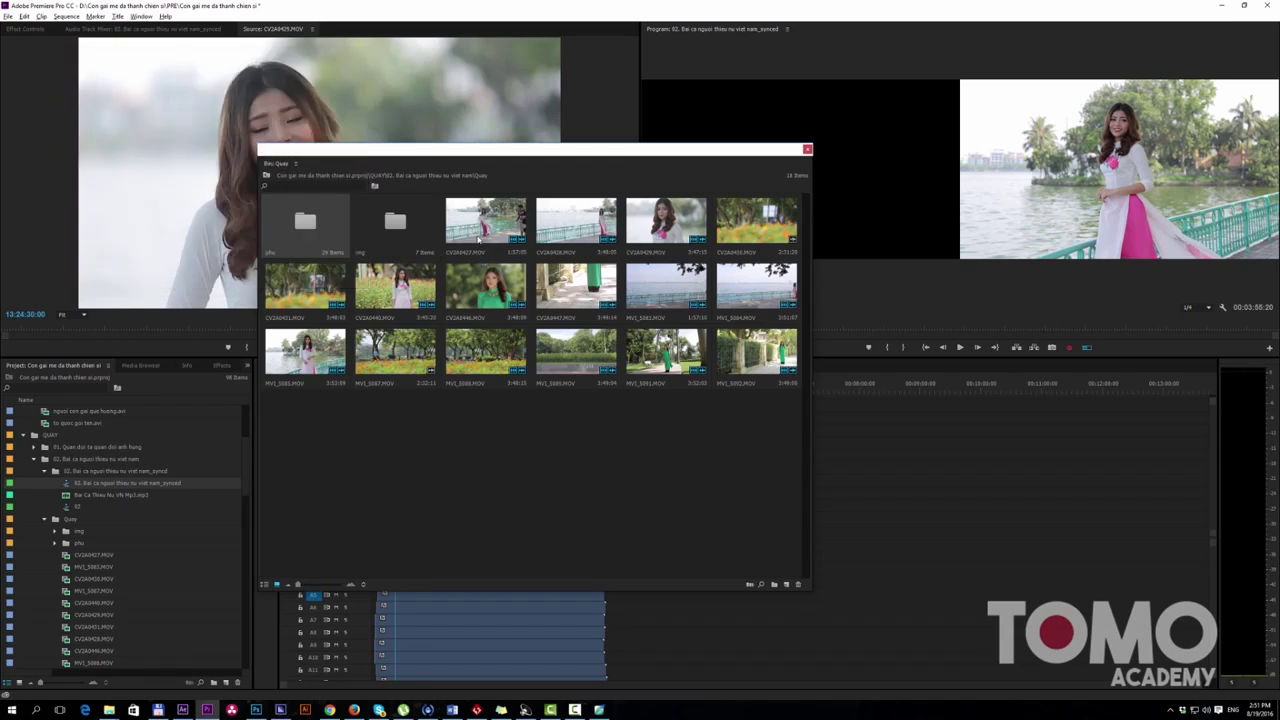
Step: Create a new sequence from the CV2A0427 clip
click(479, 237)
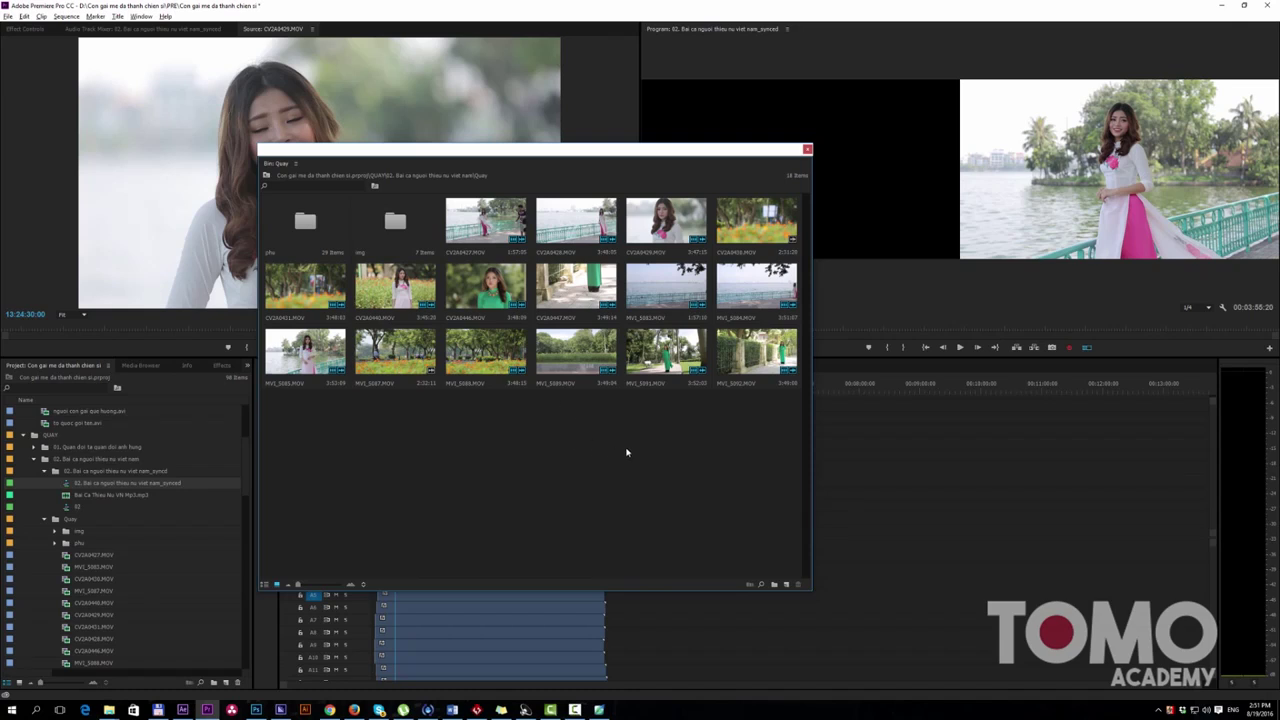
click(478, 237)
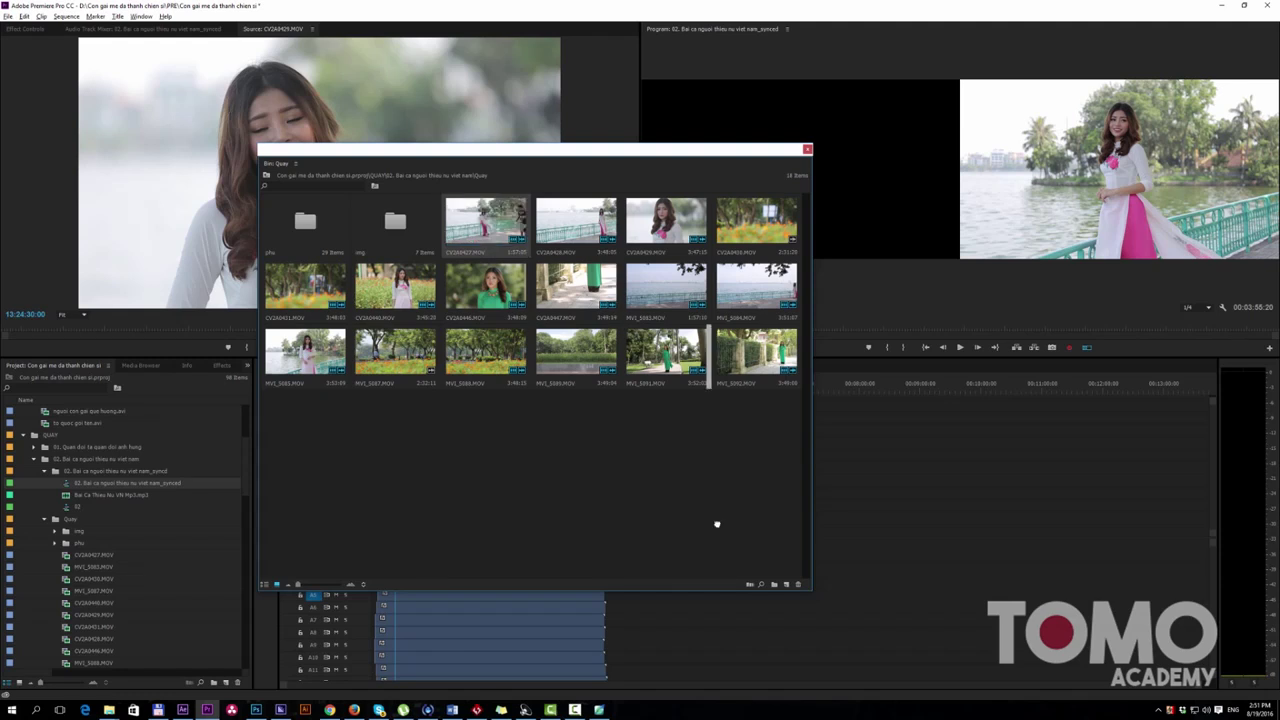
drag(786, 584, 786, 584)
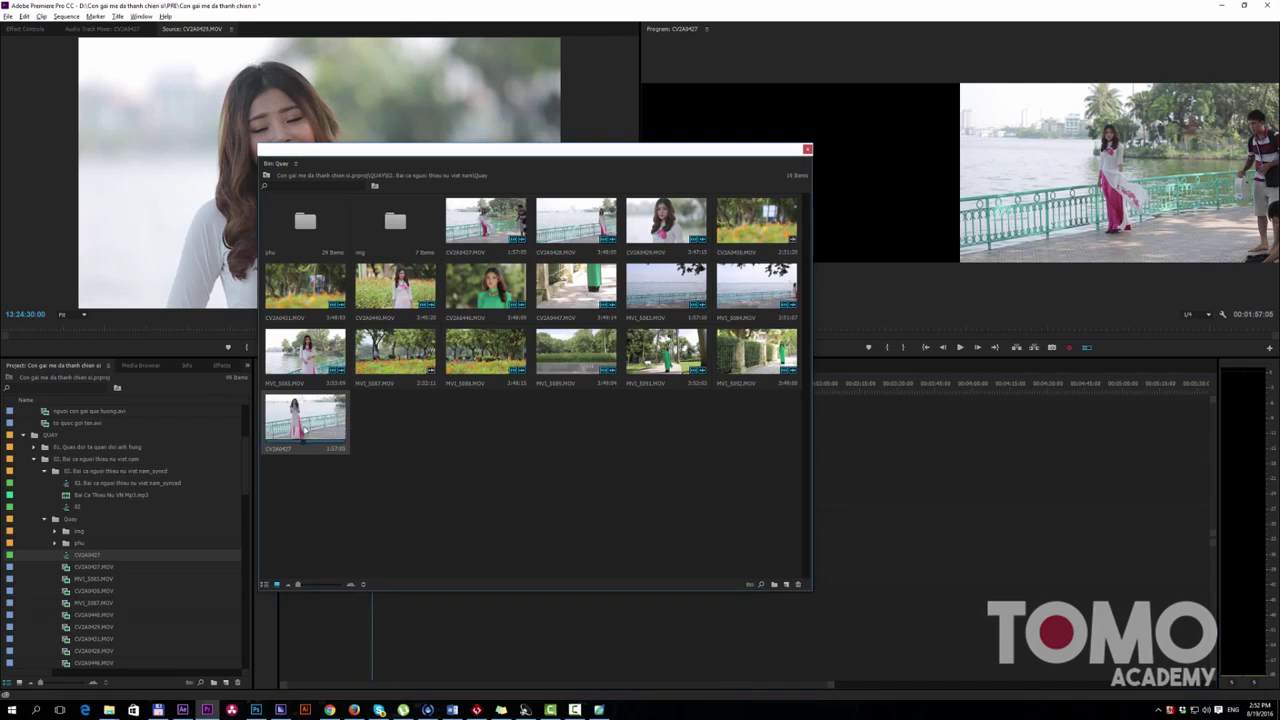
Step: Rename the new sequence to tomokaraoke
key(Return)
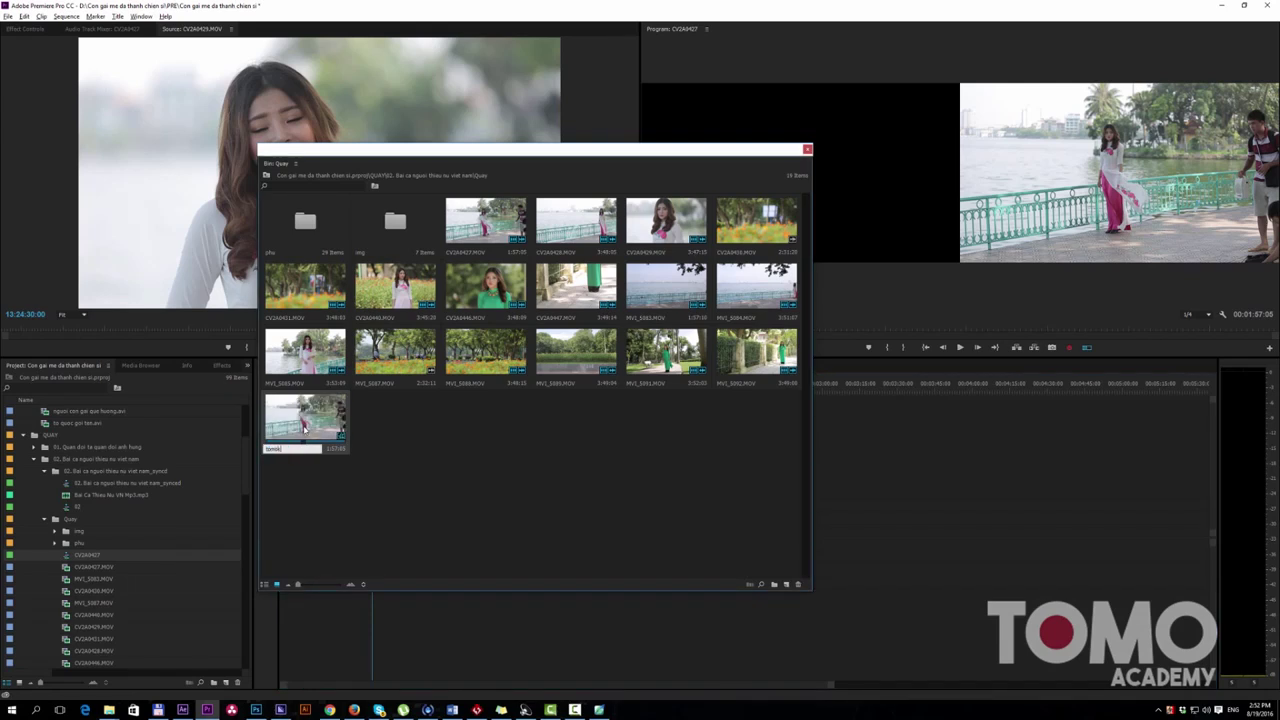
text(araoke)
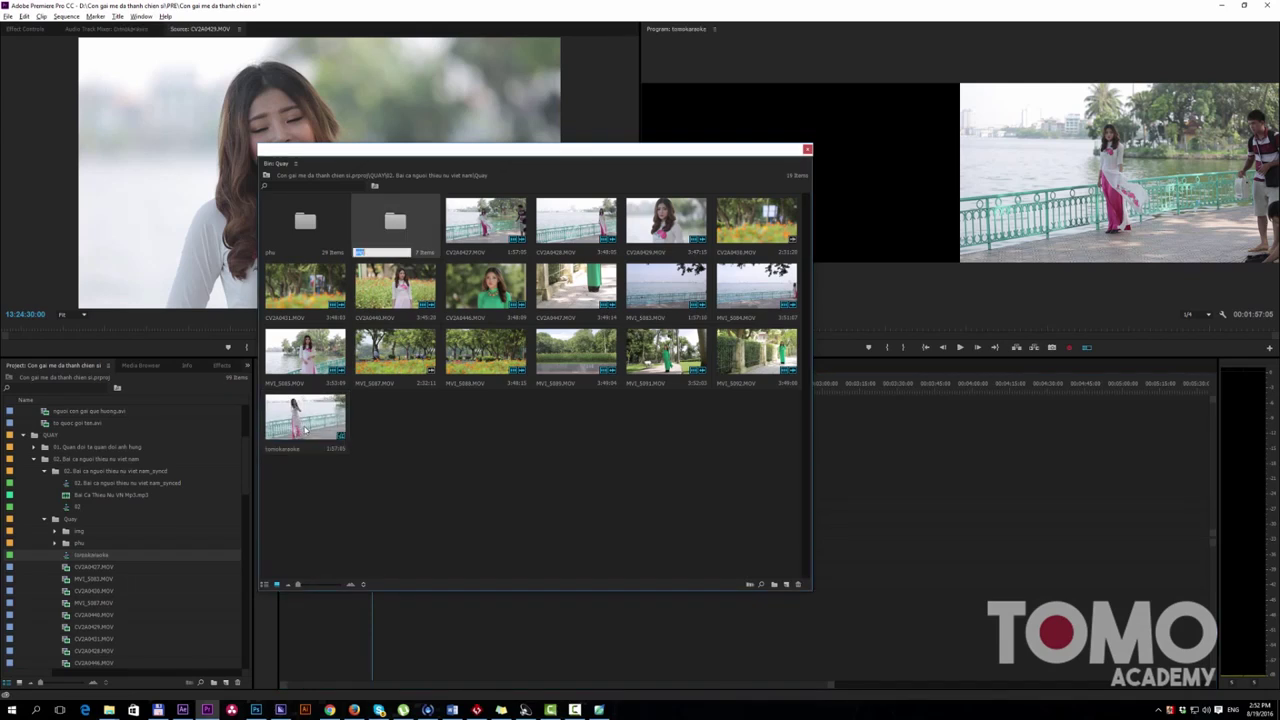
key(Return)
Step: Reposition the Quay bin and stack CV2A0428 on the second video track at the start
drag(512, 154, 967, 174)
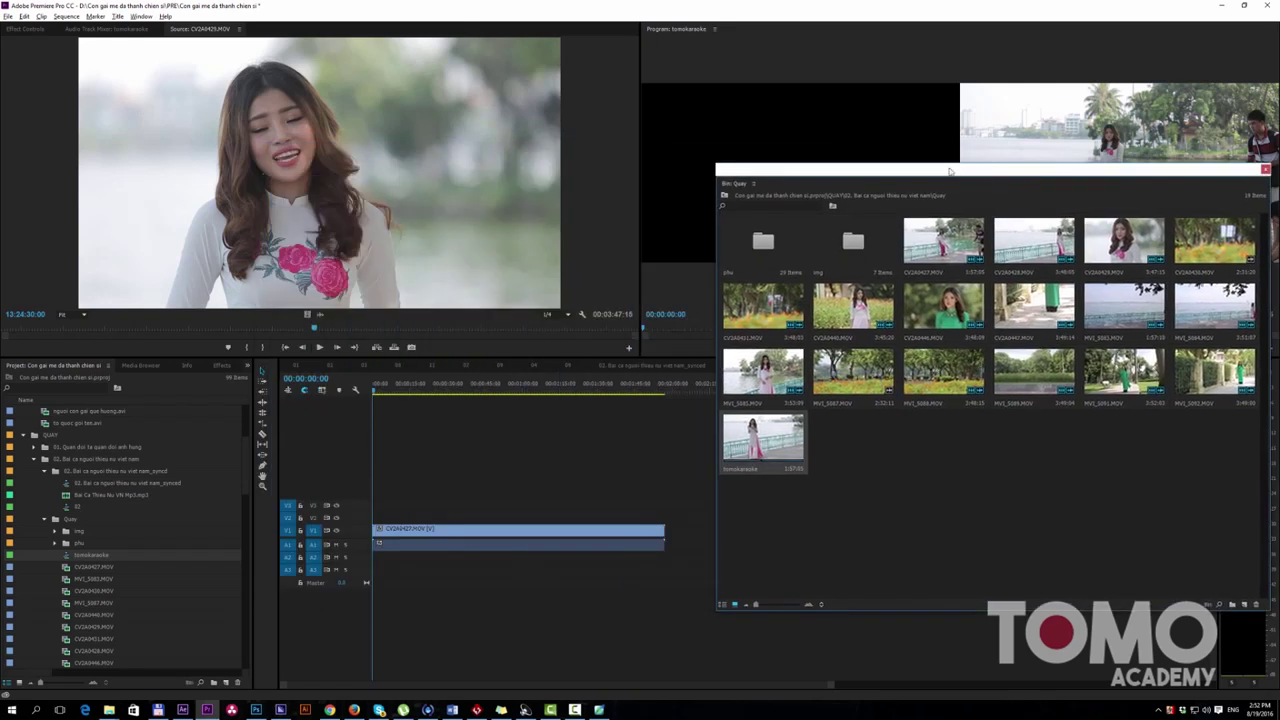
drag(855, 179, 213, 124)
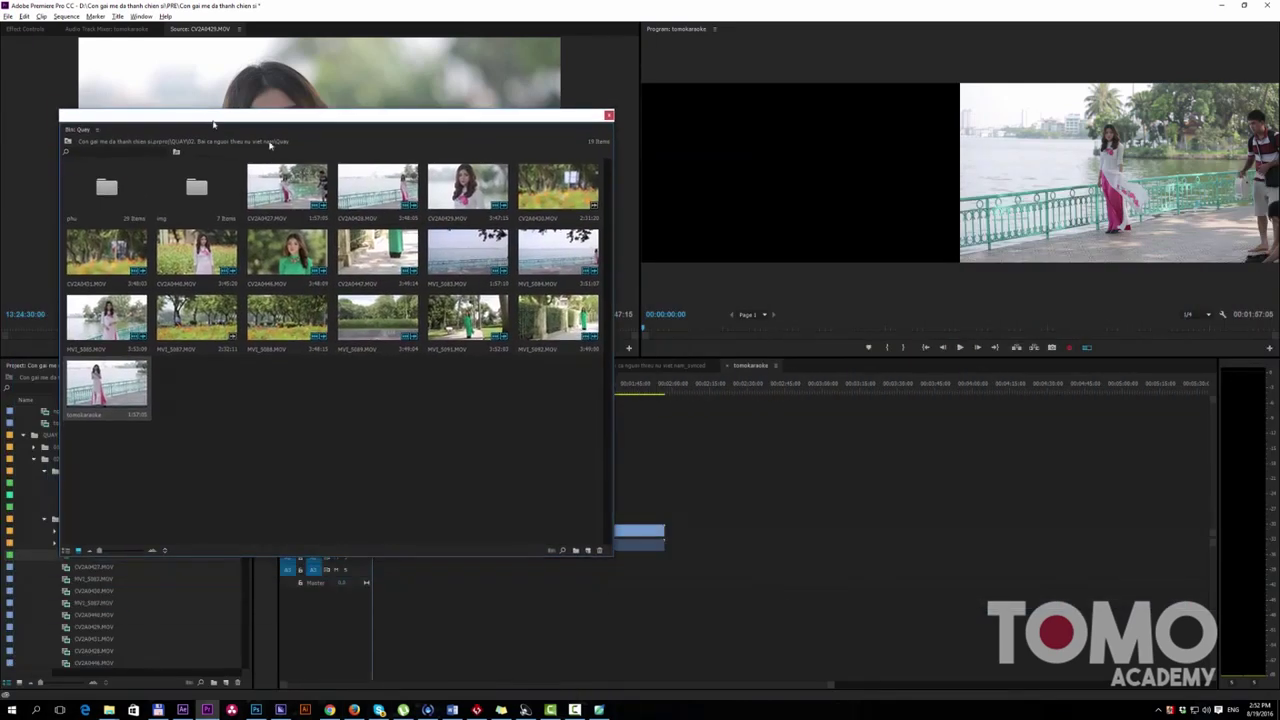
drag(358, 123, 1071, 83)
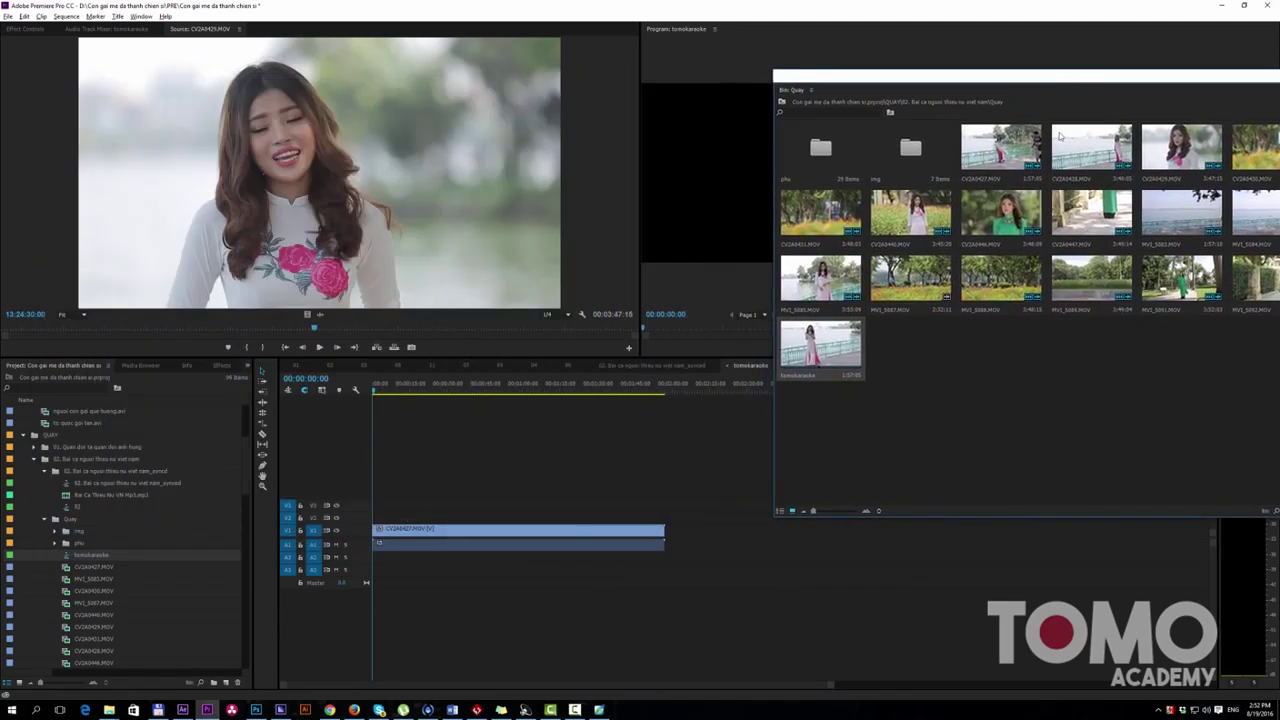
drag(1071, 83, 873, 76)
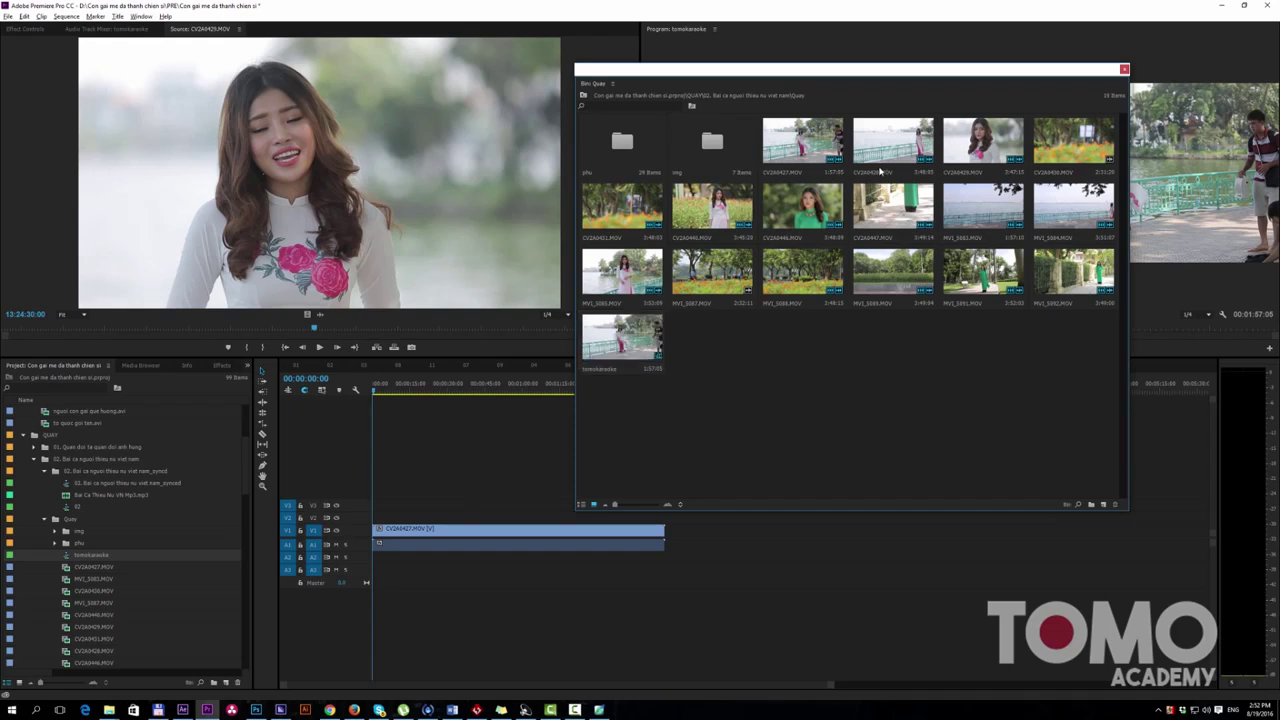
click(893, 145)
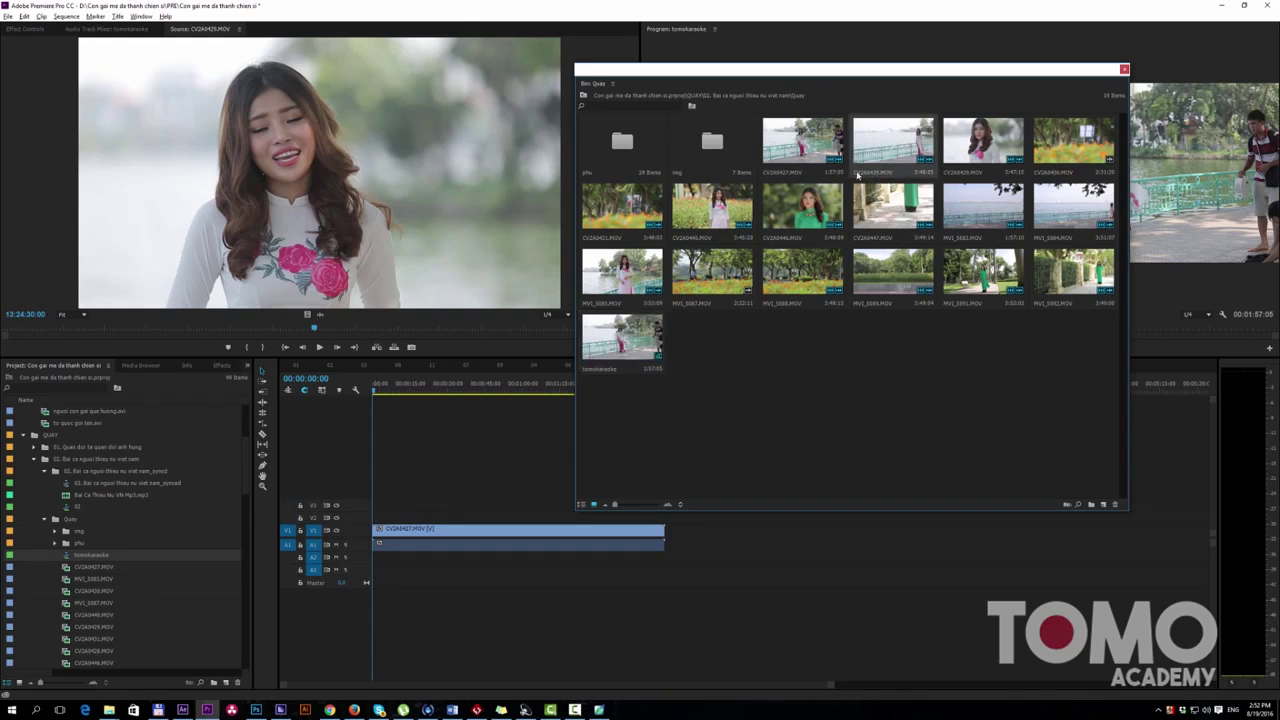
click(491, 530)
drag(491, 530, 491, 518)
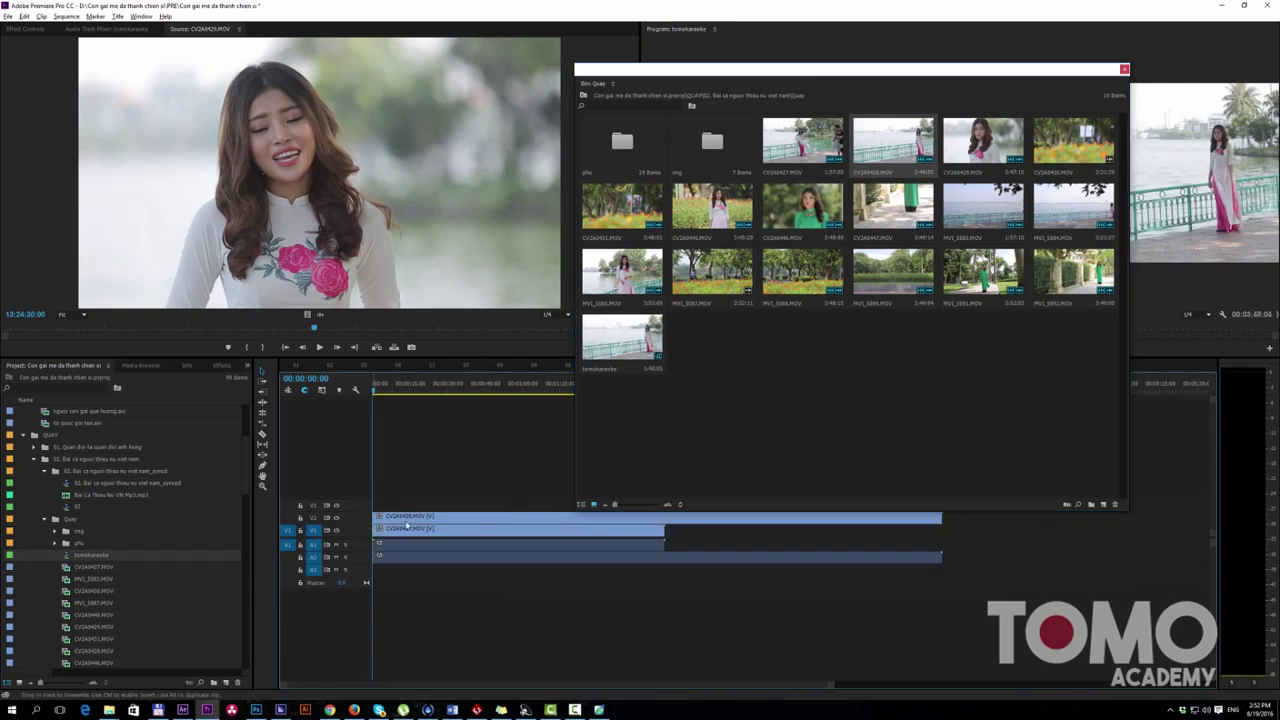
Step: Shrink the Quay bin and stack CV2A0429, CV2A0430 and CV2A0431 on new top tracks
mouse_move(962, 71)
mouse_down()
mouse_move(940, 22)
mouse_move(413, 26)
mouse_up()
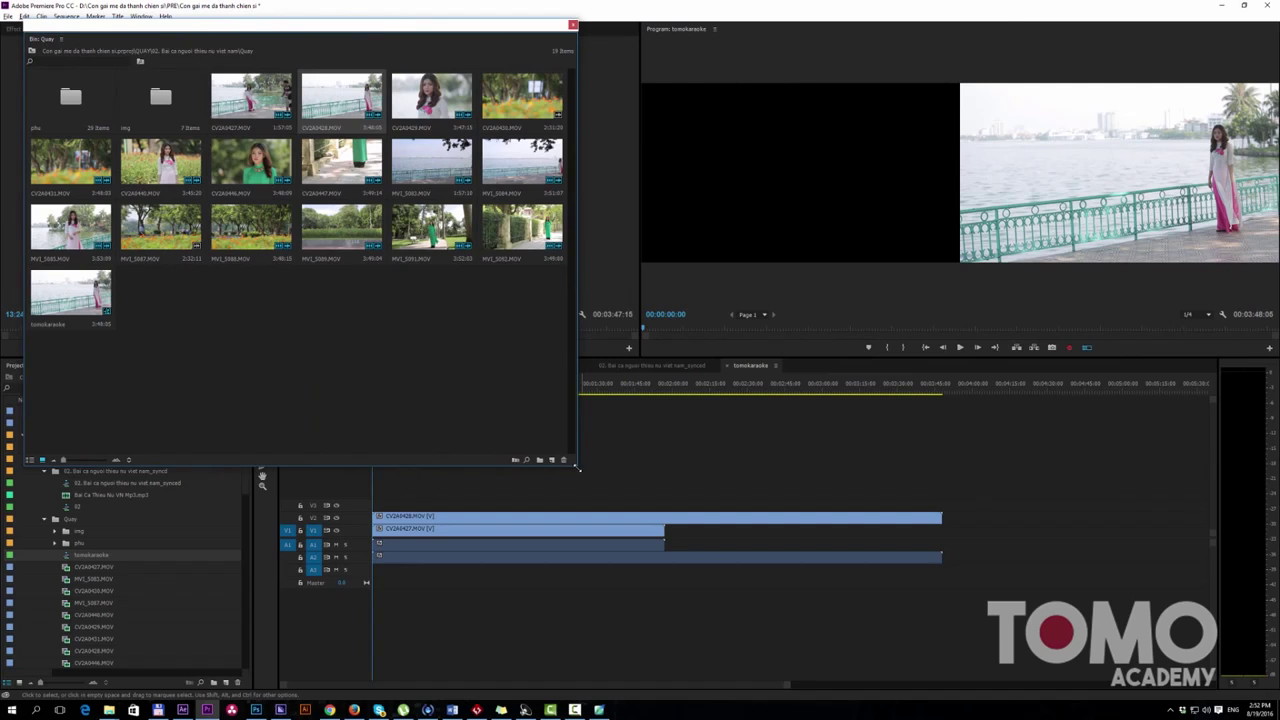
drag(568, 445, 545, 358)
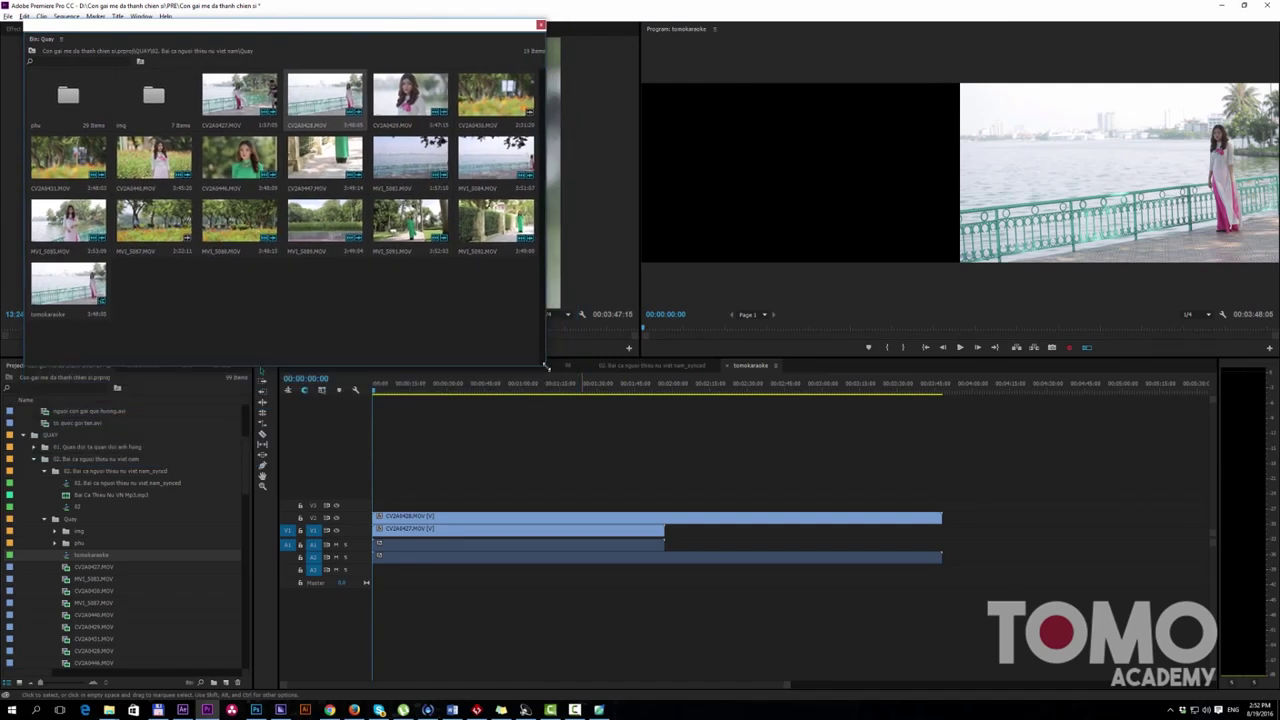
click(432, 95)
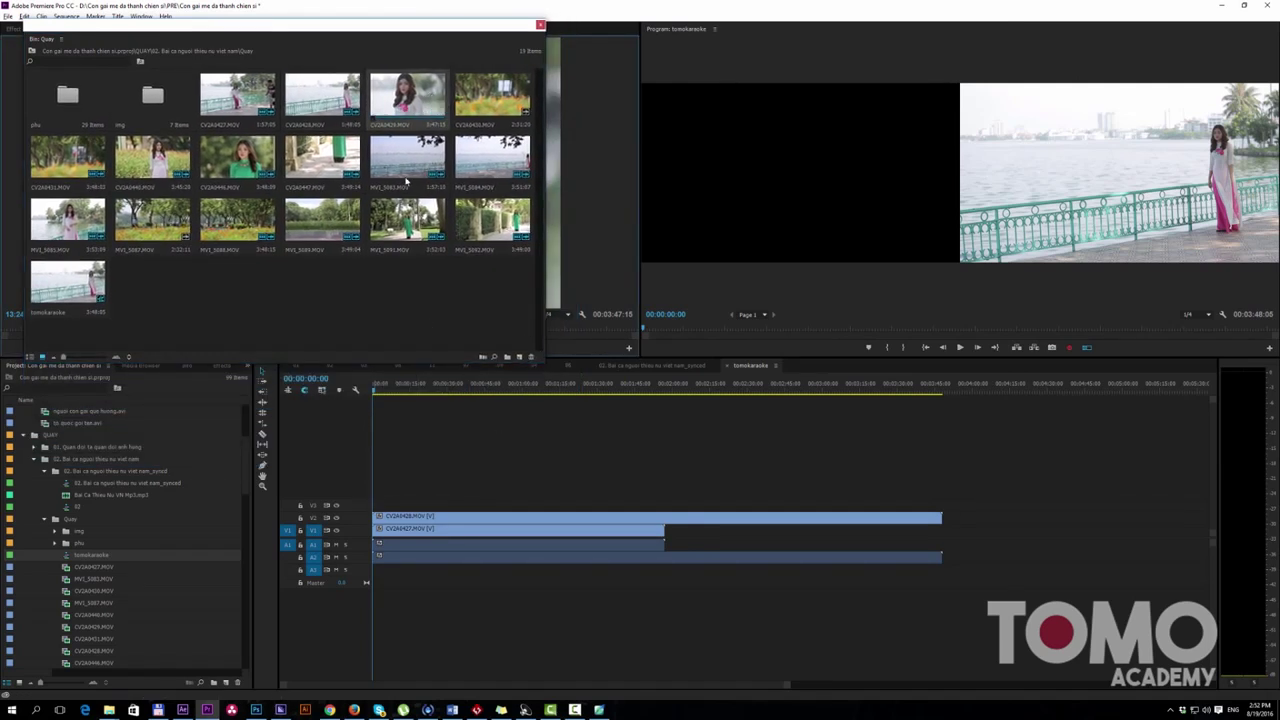
drag(408, 95, 380, 508)
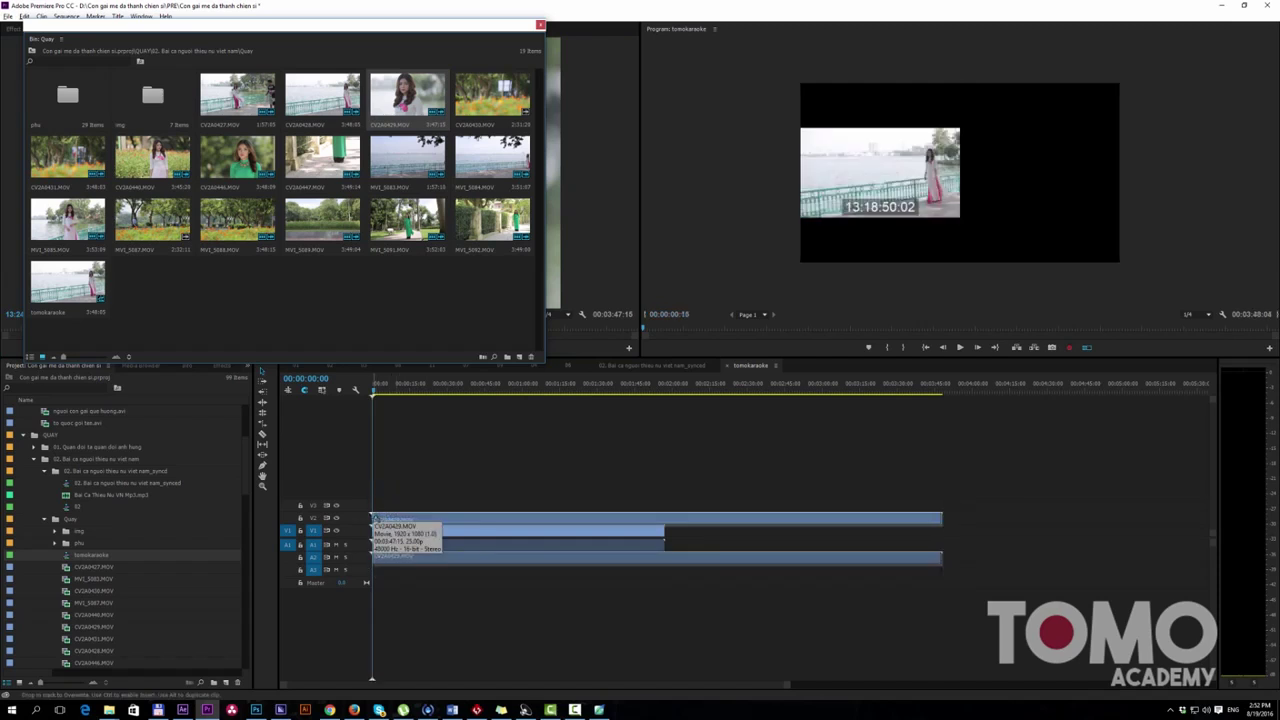
mouse_move(493, 95)
mouse_down()
mouse_move(412, 469)
mouse_move(394, 475)
mouse_up()
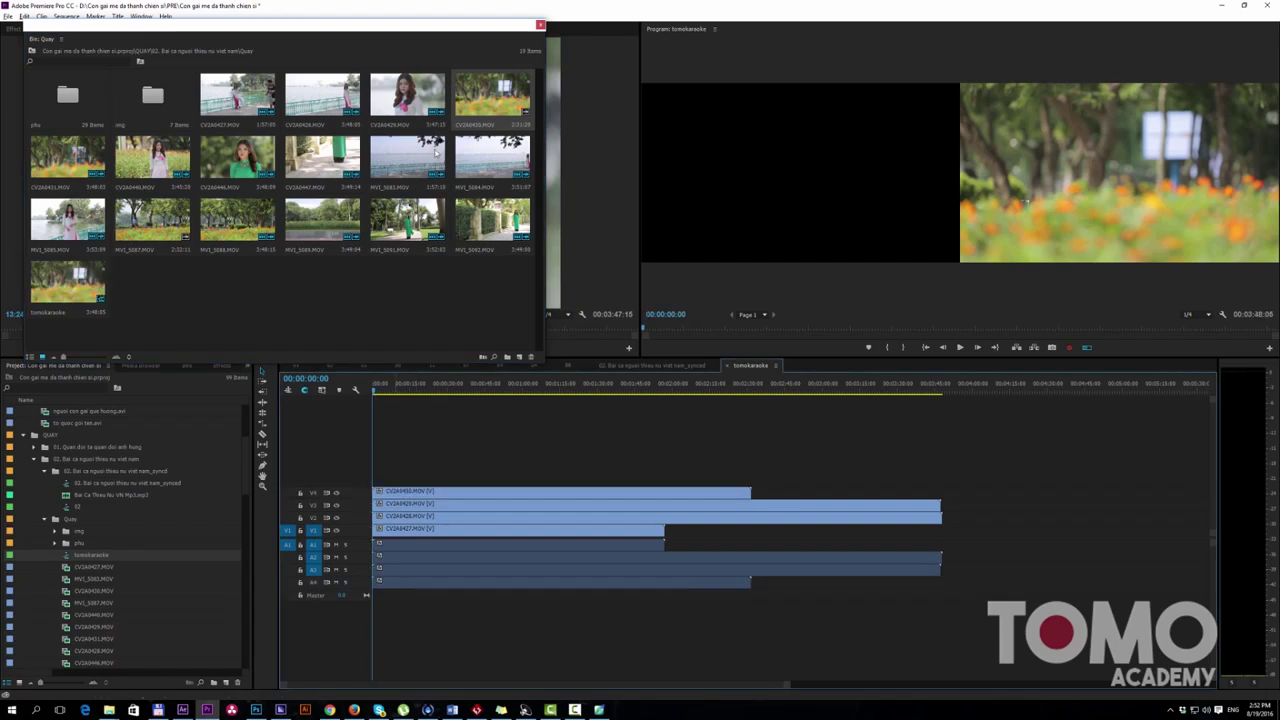
click(67, 157)
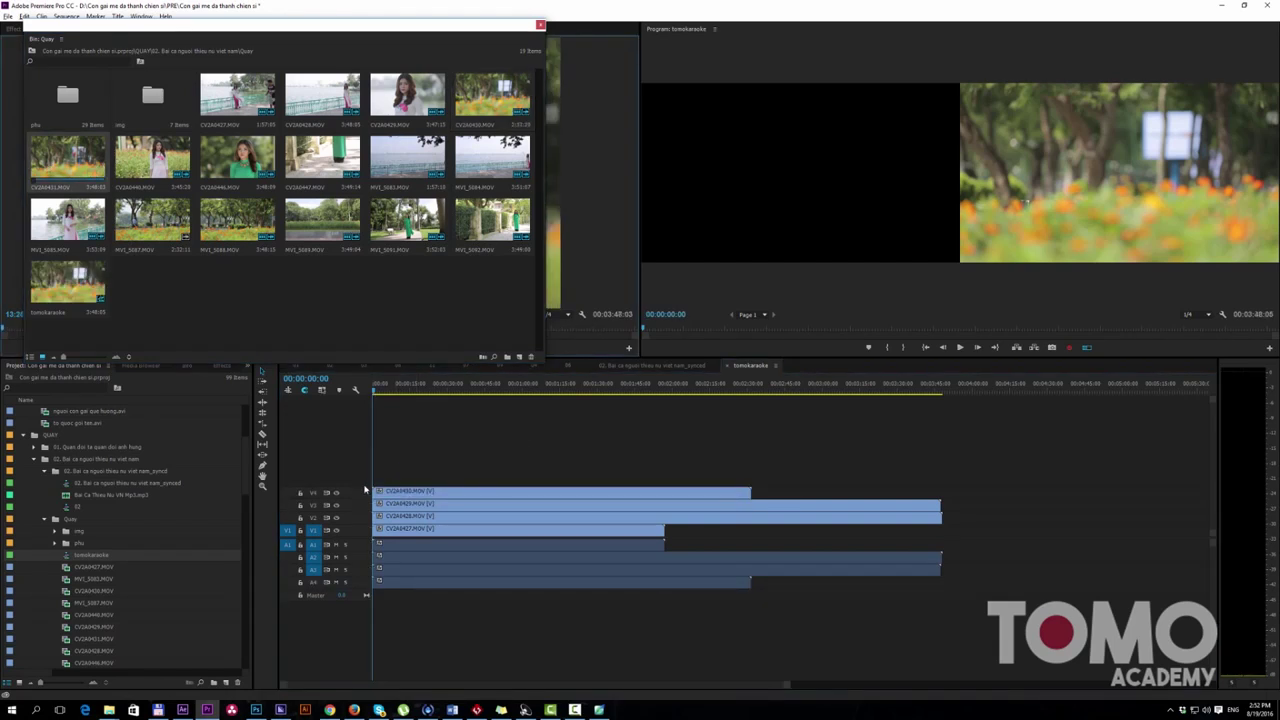
mouse_move(365, 488)
mouse_down()
mouse_move(352, 498)
mouse_move(352, 480)
mouse_up()
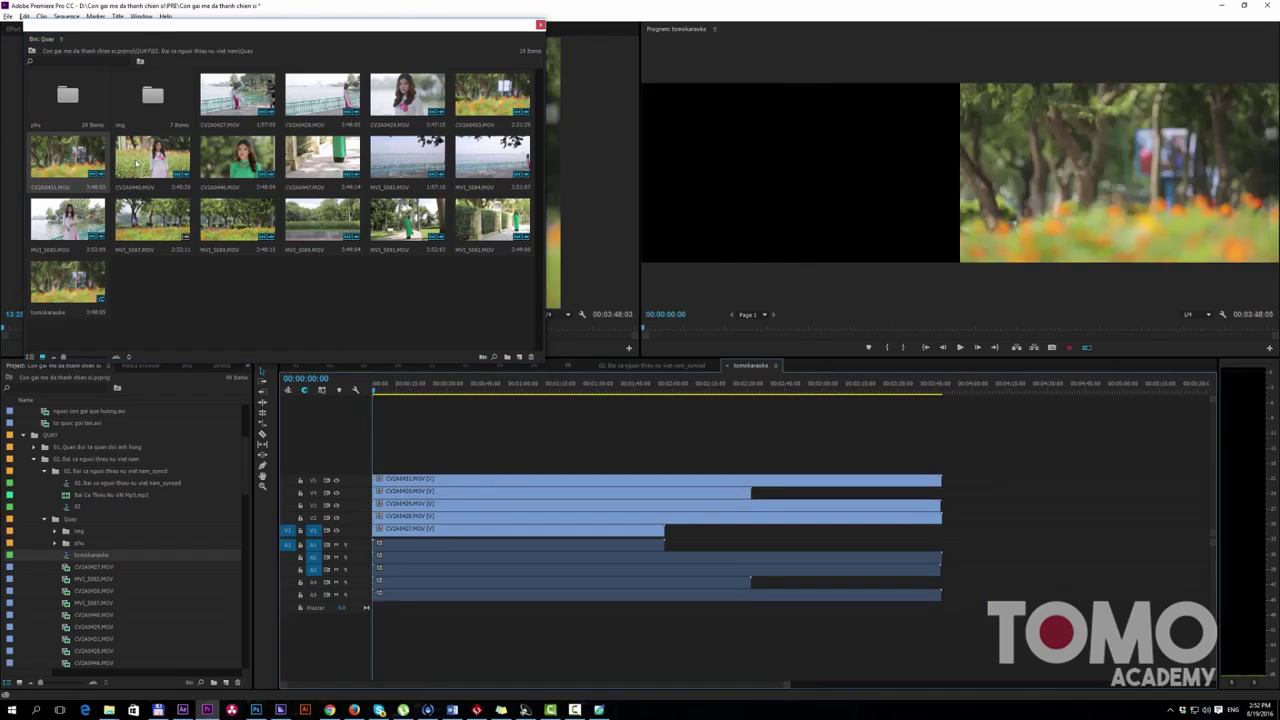
Step: Stack CV2A0446, CV2A0447, MVI_5083 and MVI_5084 on new top video tracks
click(137, 165)
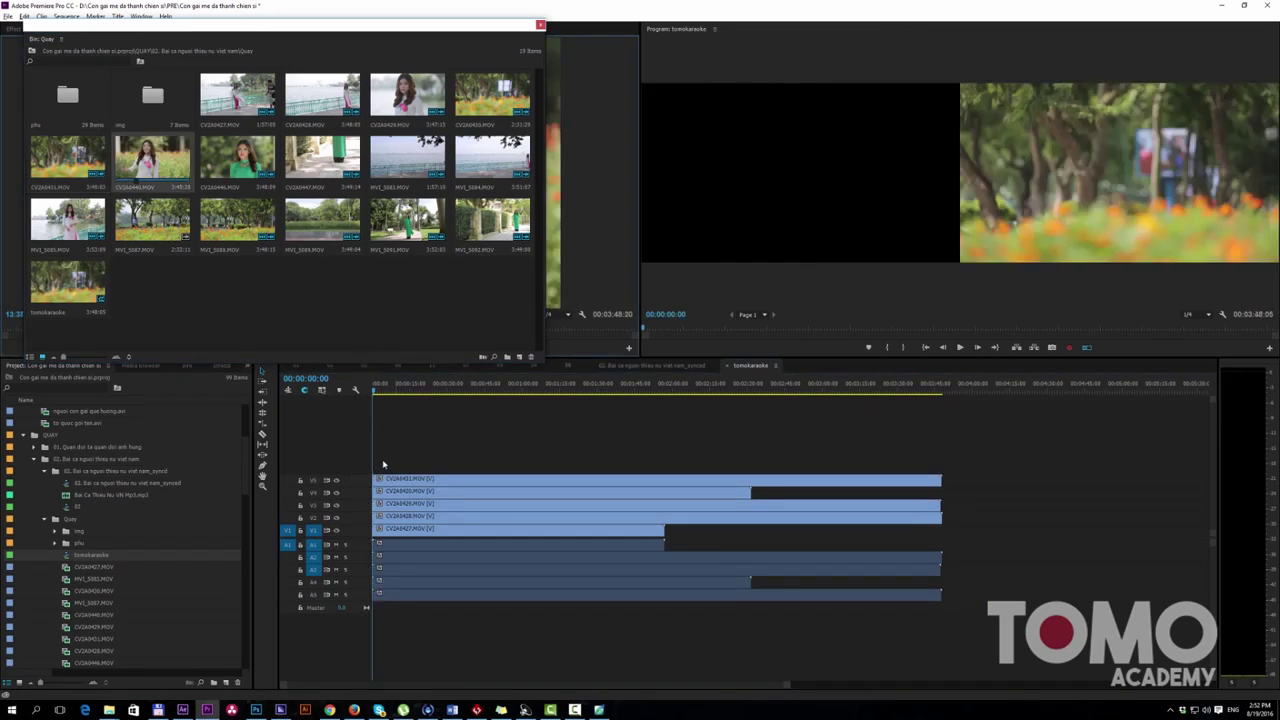
mouse_move(150, 160)
mouse_down()
mouse_move(364, 481)
mouse_move(365, 464)
mouse_up()
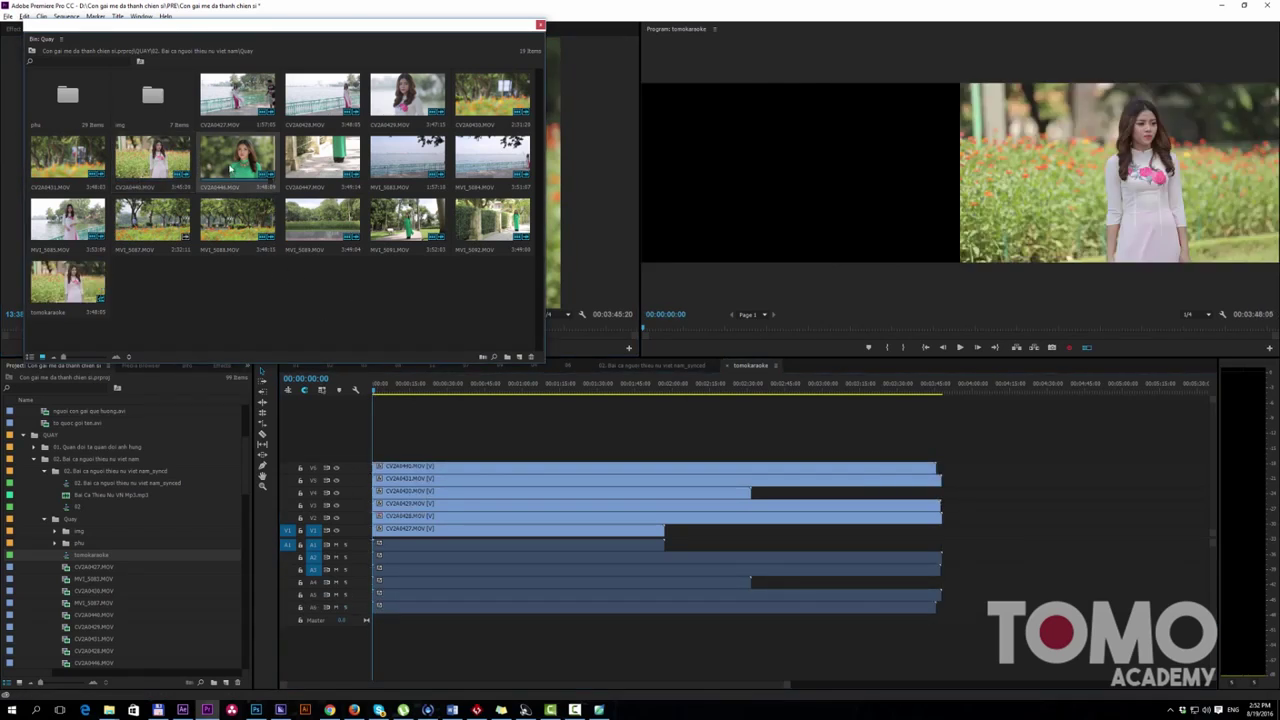
double_click(230, 170)
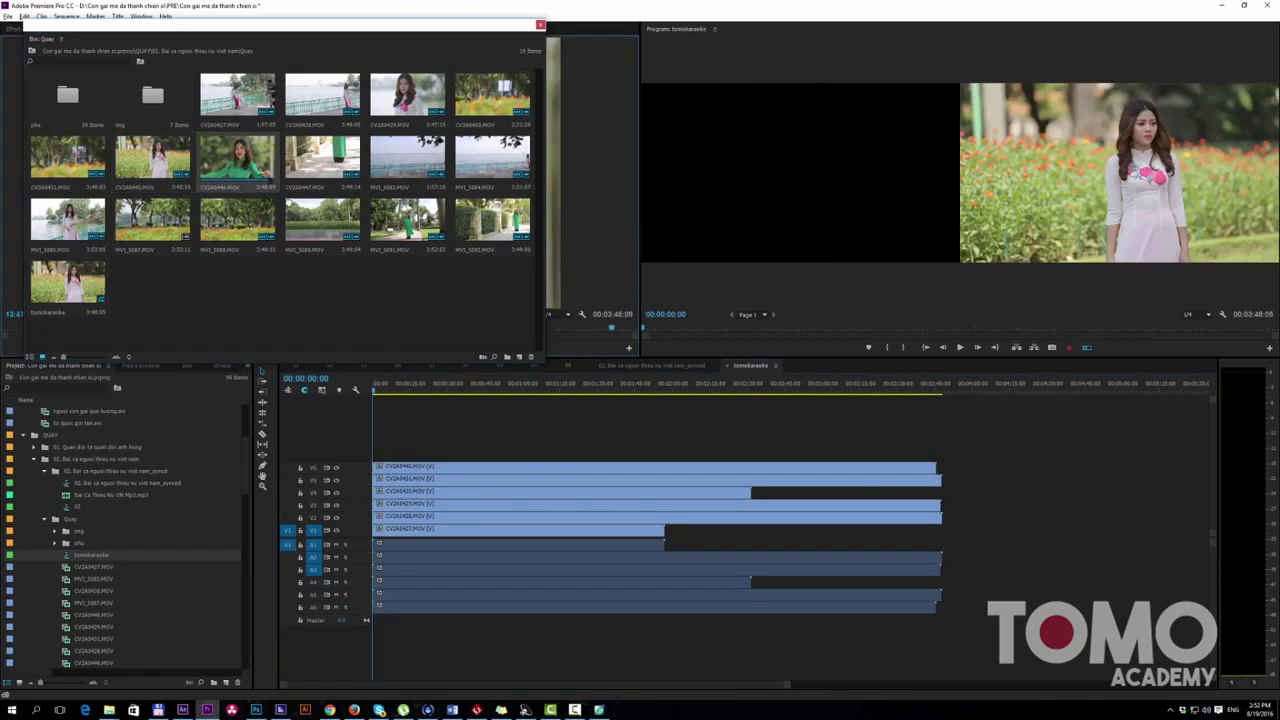
drag(236, 165, 343, 440)
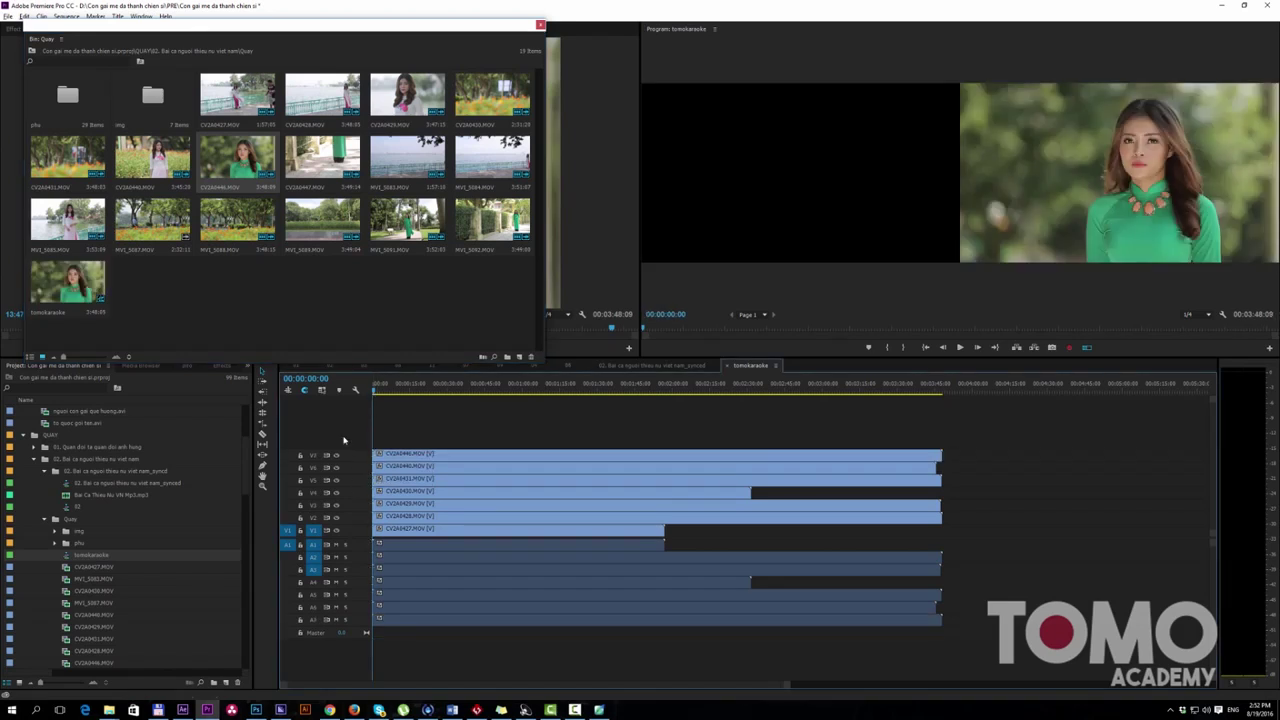
drag(314, 157, 370, 437)
click(401, 160)
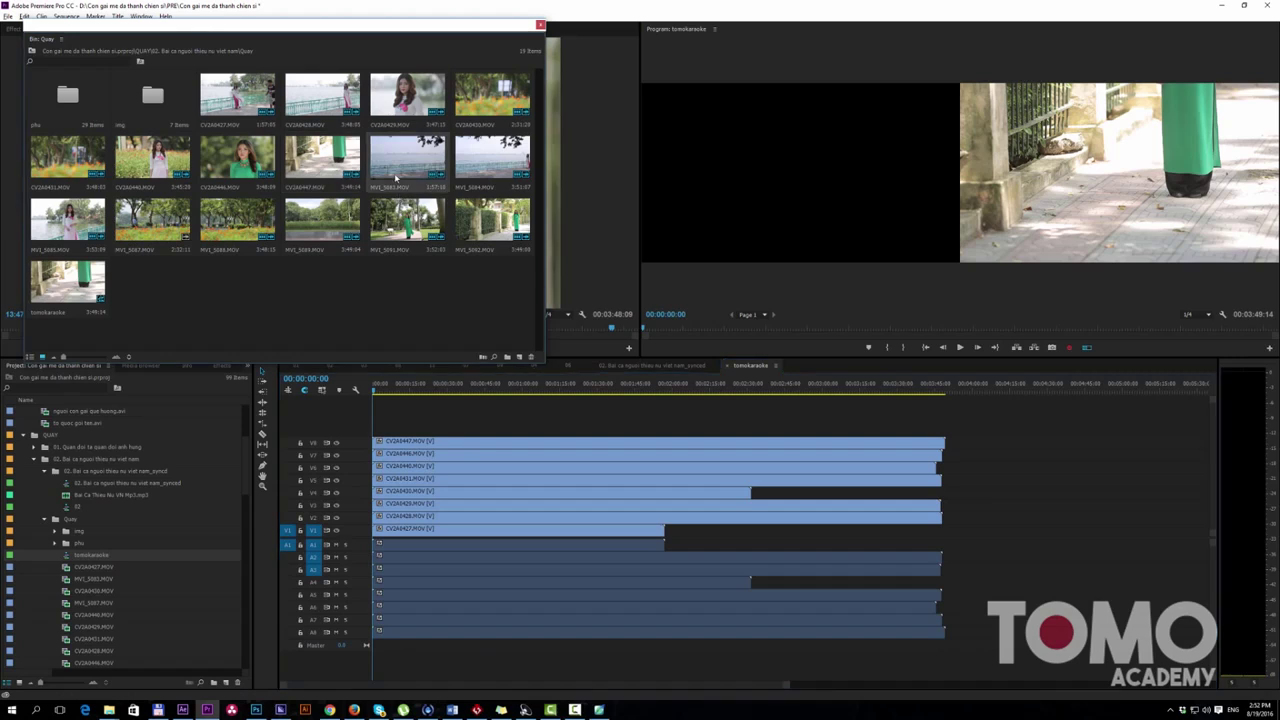
drag(401, 160, 366, 424)
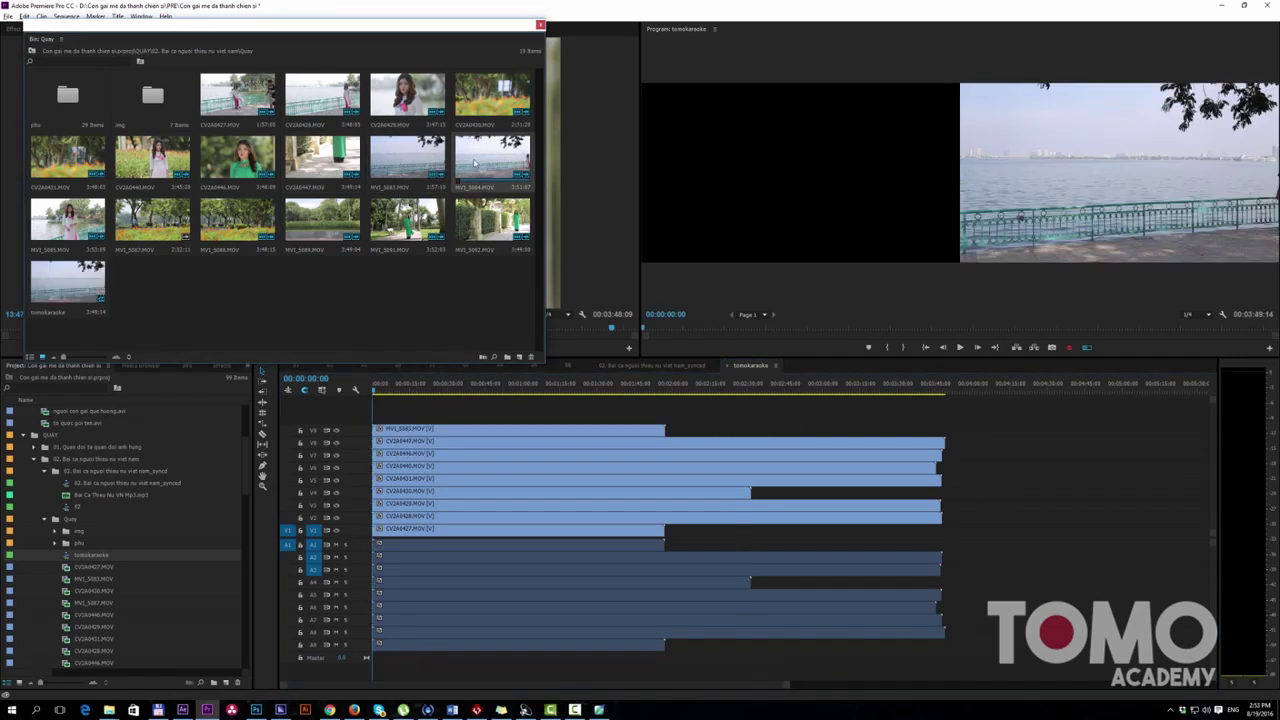
drag(430, 400, 430, 412)
Step: Stack the next camera clip and MVI_5087 on new top tracks, then select MVI_5088
click(70, 238)
drag(70, 238, 377, 411)
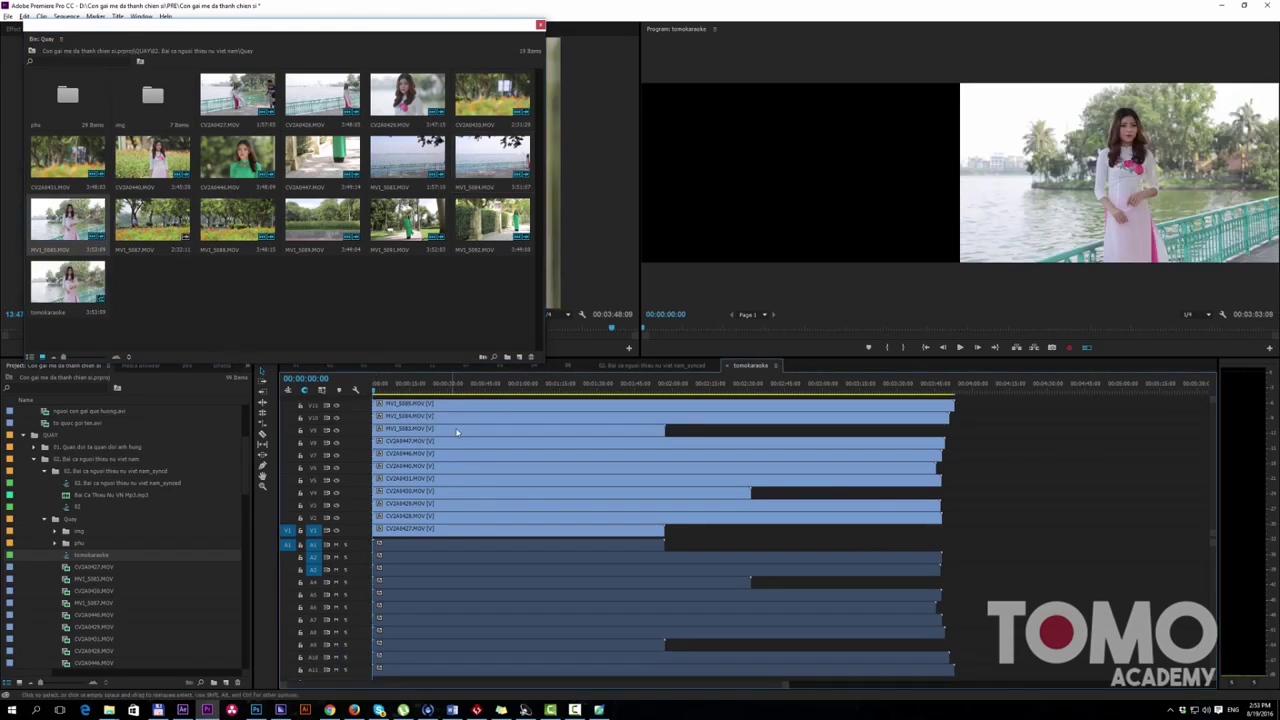
scroll(1146, 450, up, 1)
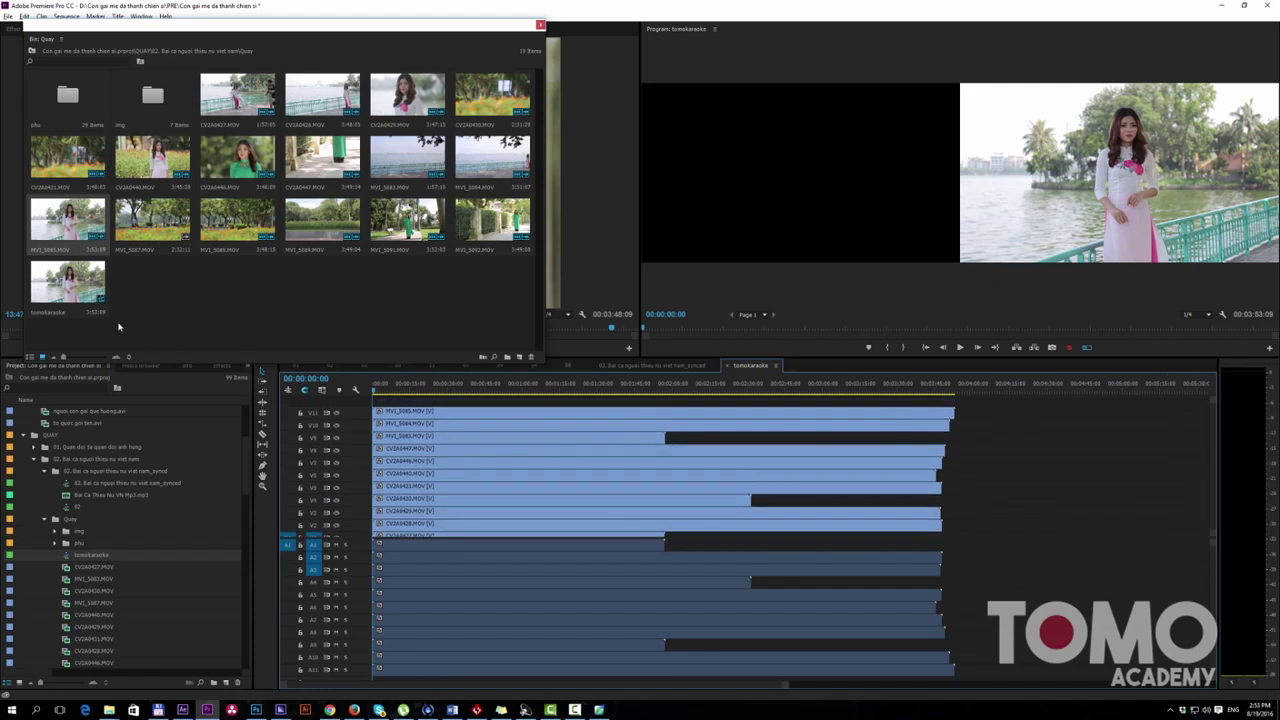
click(163, 230)
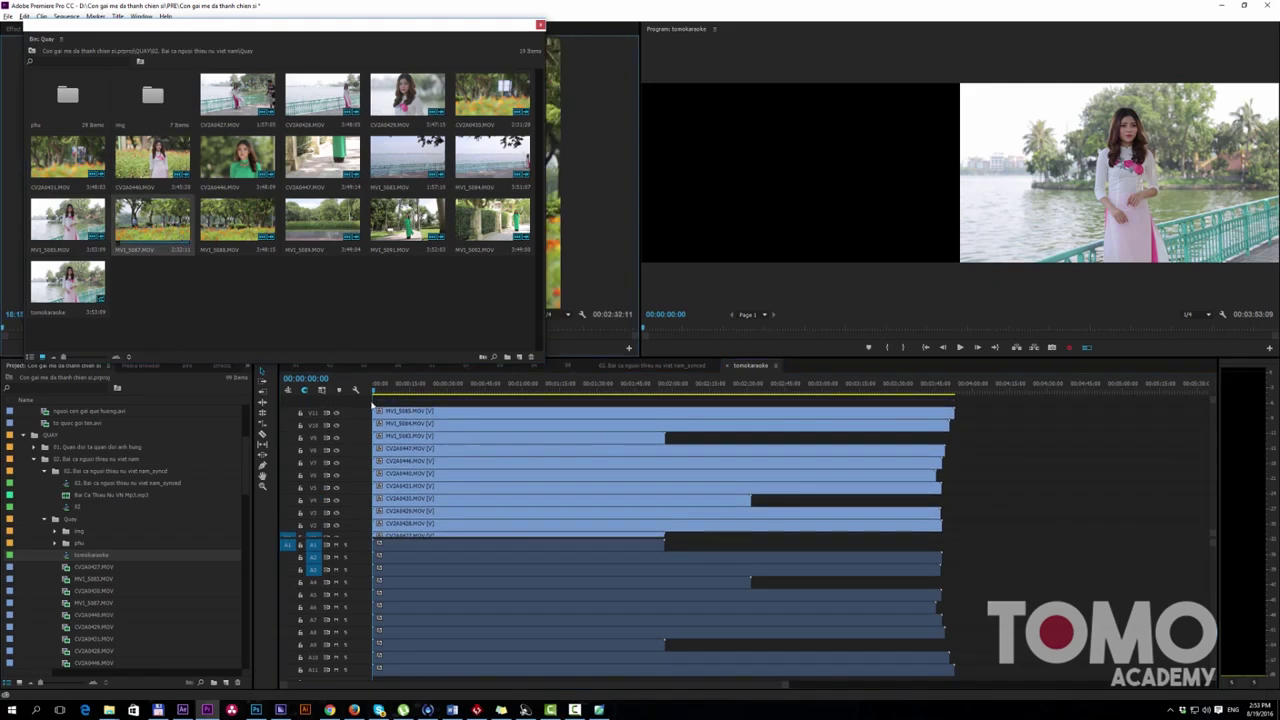
drag(375, 400, 377, 405)
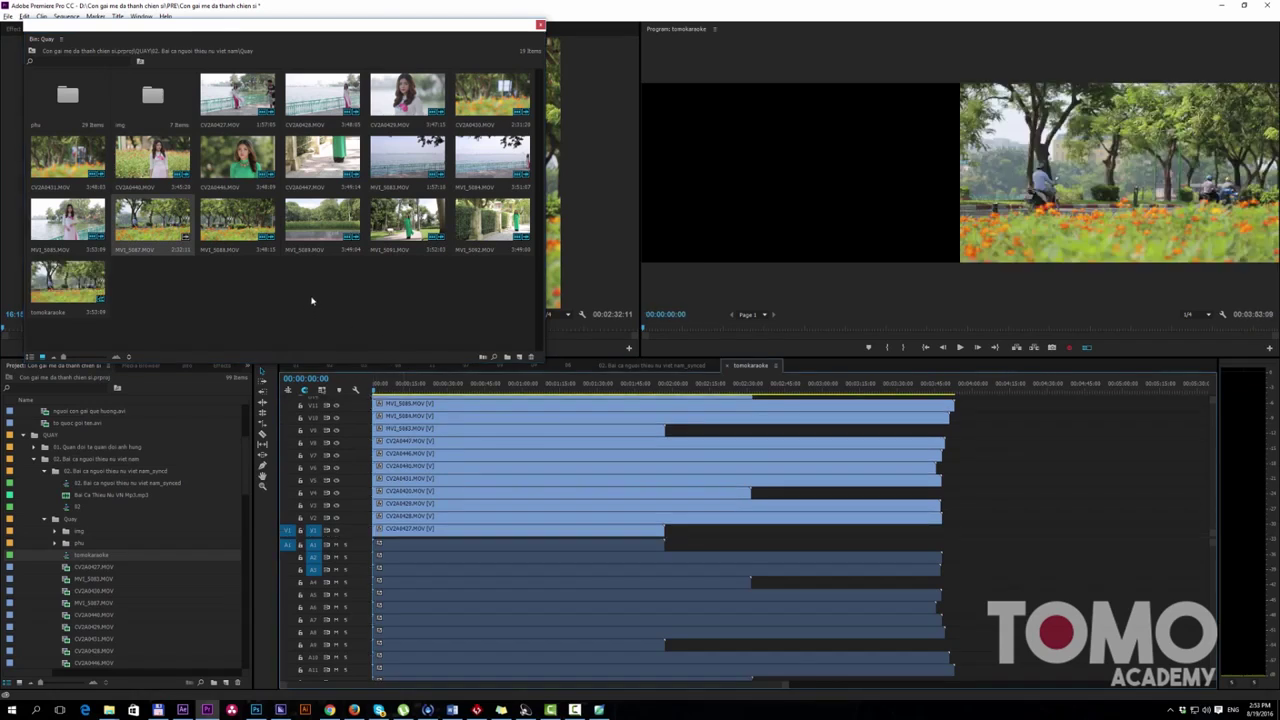
click(241, 241)
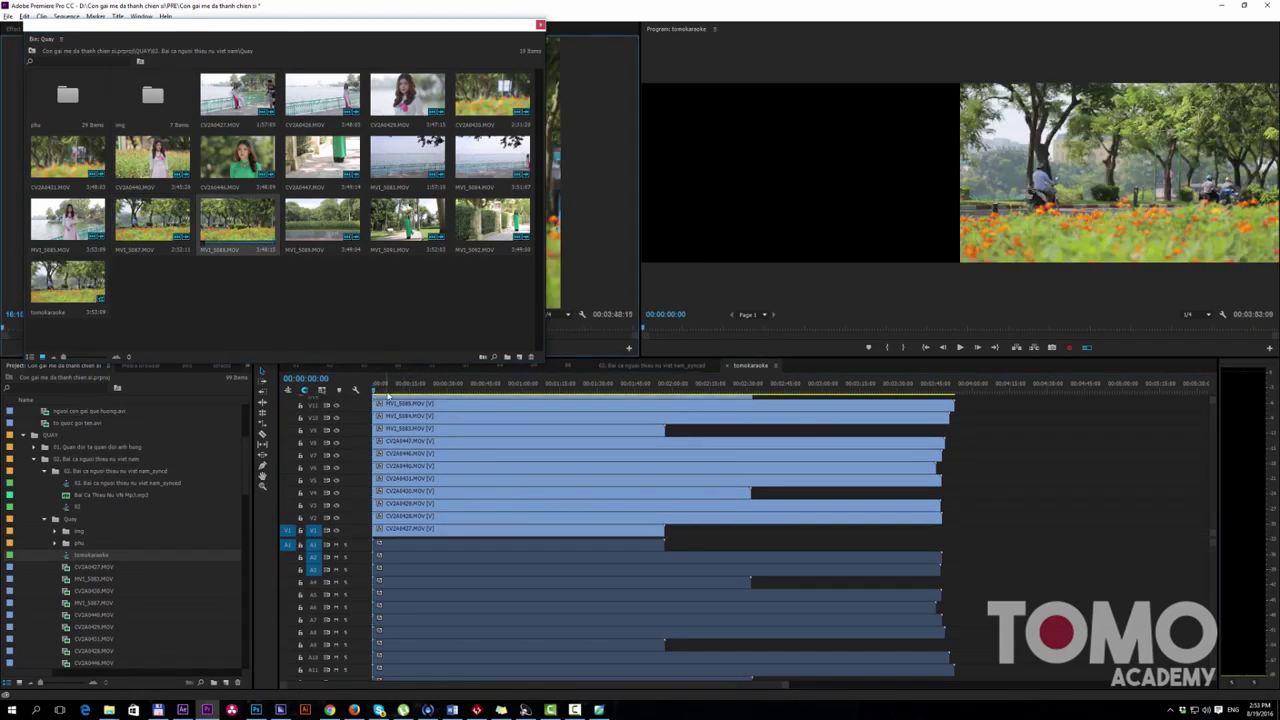
scroll(361, 446, up, 2)
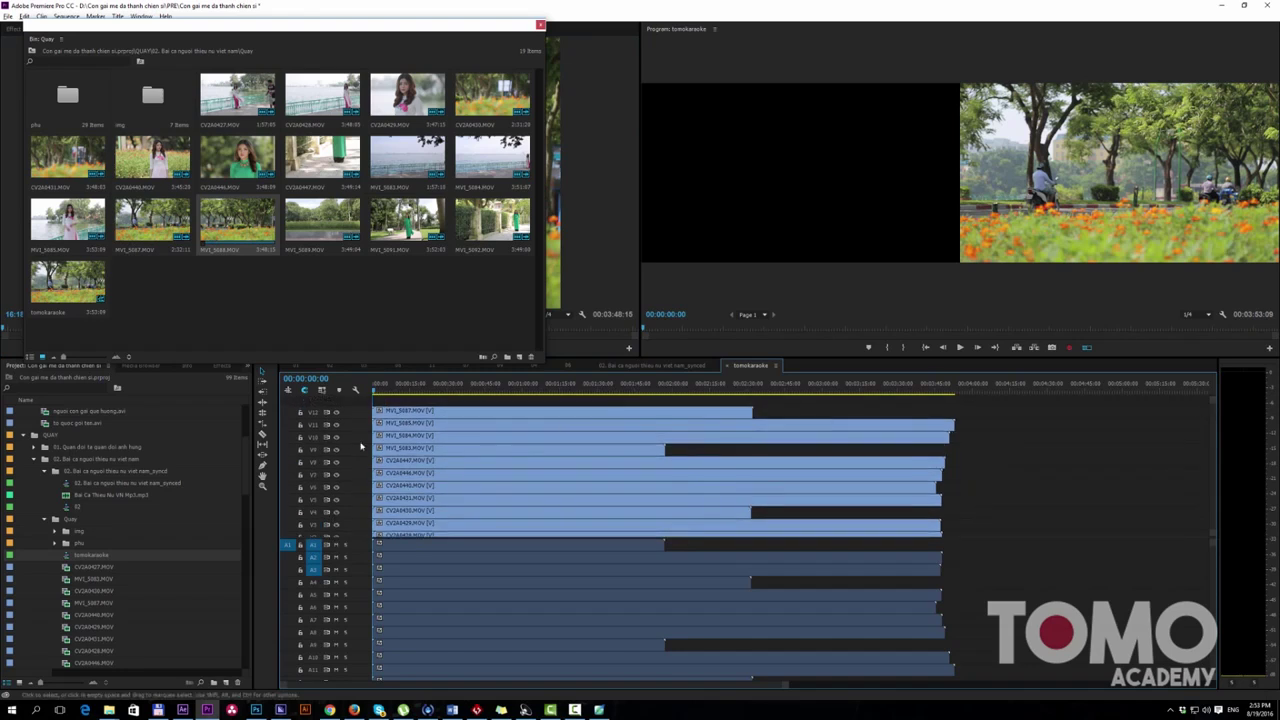
Step: Place MVI_5088, MVI_5089 and MVI_5091 on new top tracks at the sequence start
drag(237, 220, 372, 404)
scroll(908, 407, up, 1)
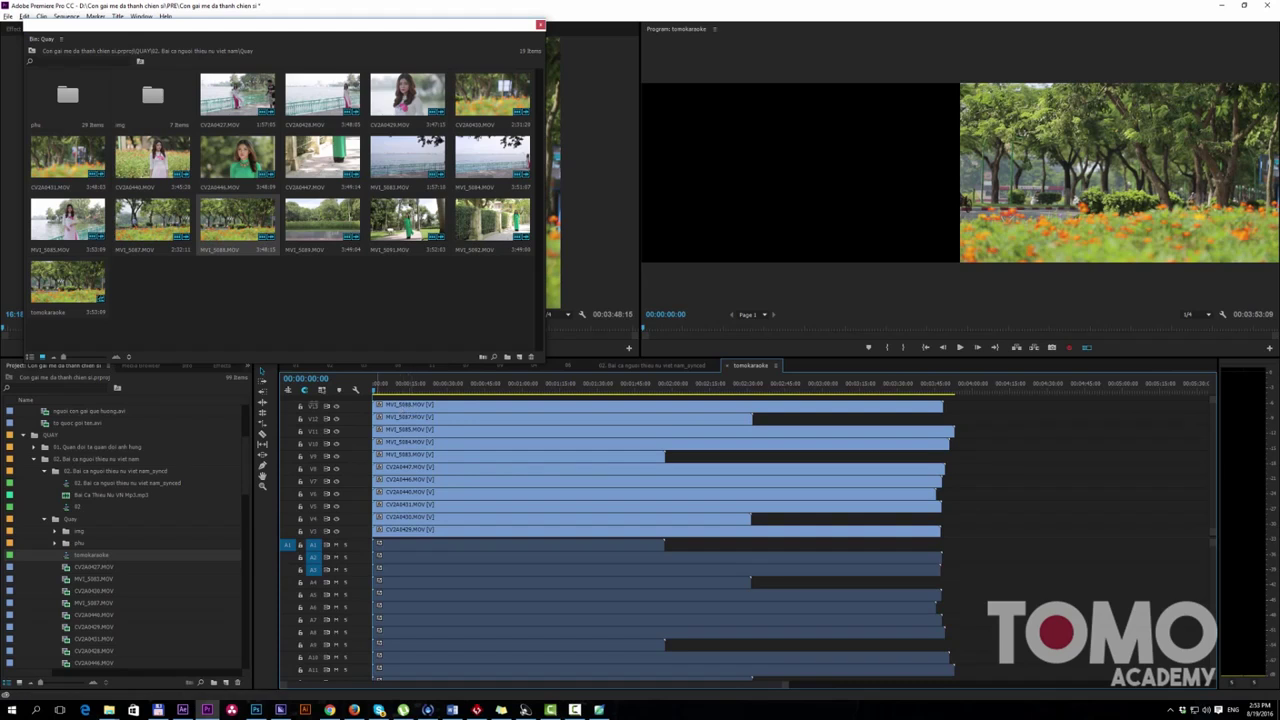
click(315, 230)
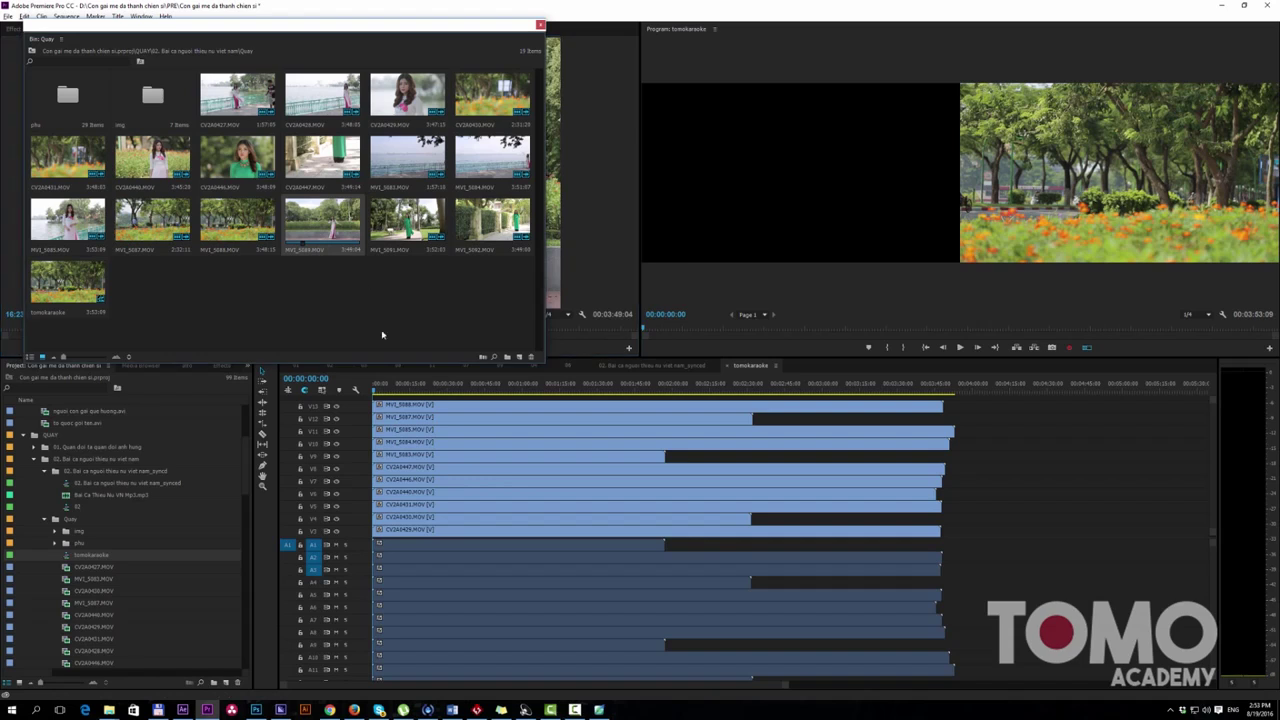
drag(314, 248, 374, 402)
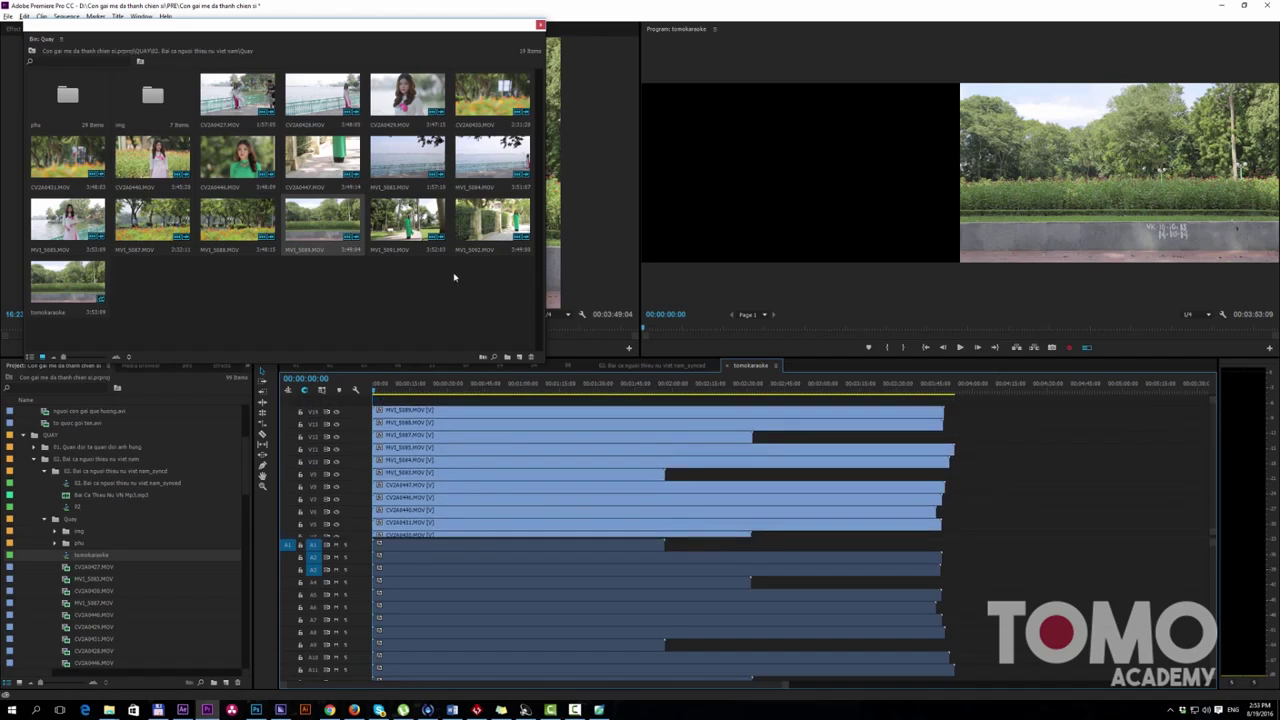
double_click(405, 220)
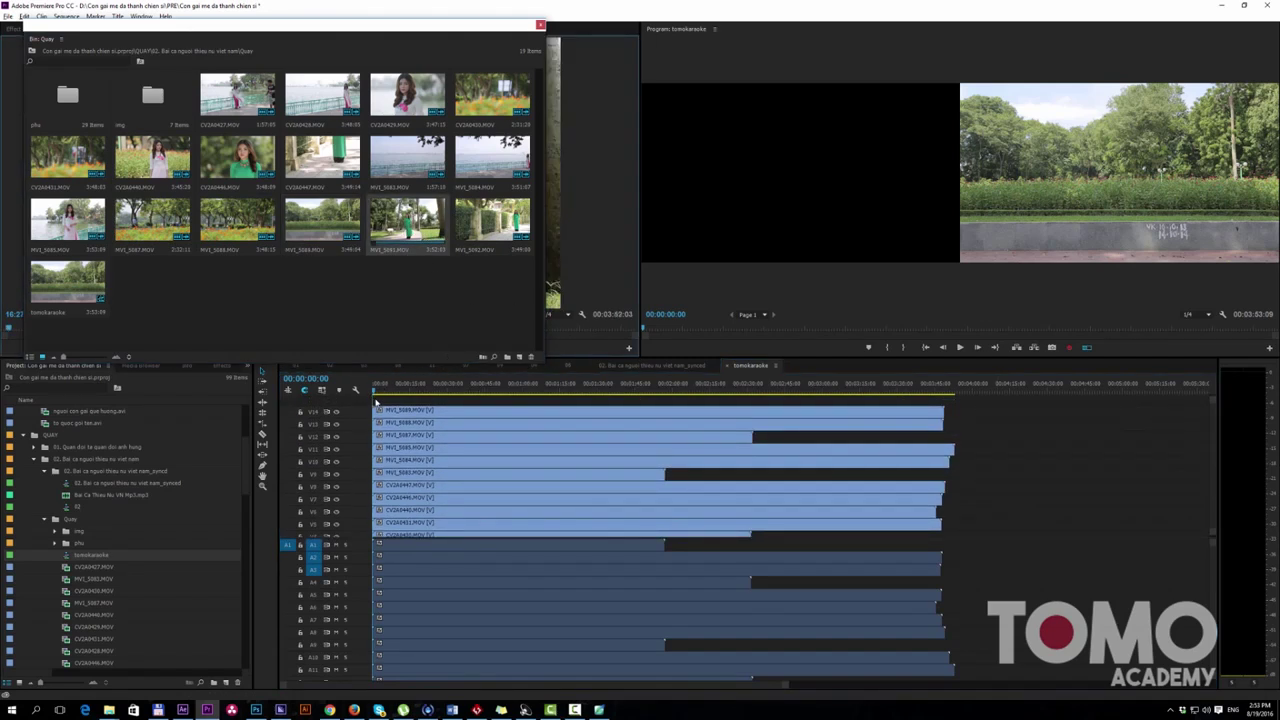
drag(432, 237, 377, 403)
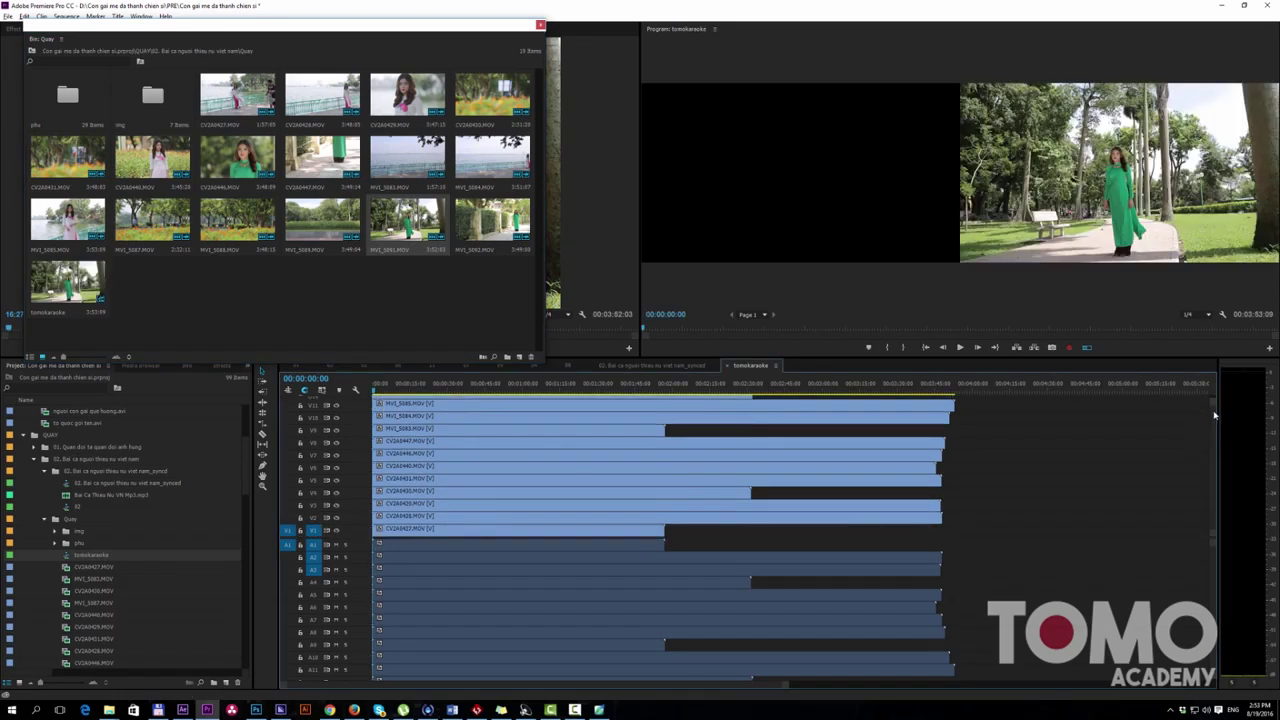
Step: Add MVI_5092 and one more clip as top tracks, then enlarge the timeline
click(479, 225)
double_click(492, 230)
drag(502, 238, 383, 400)
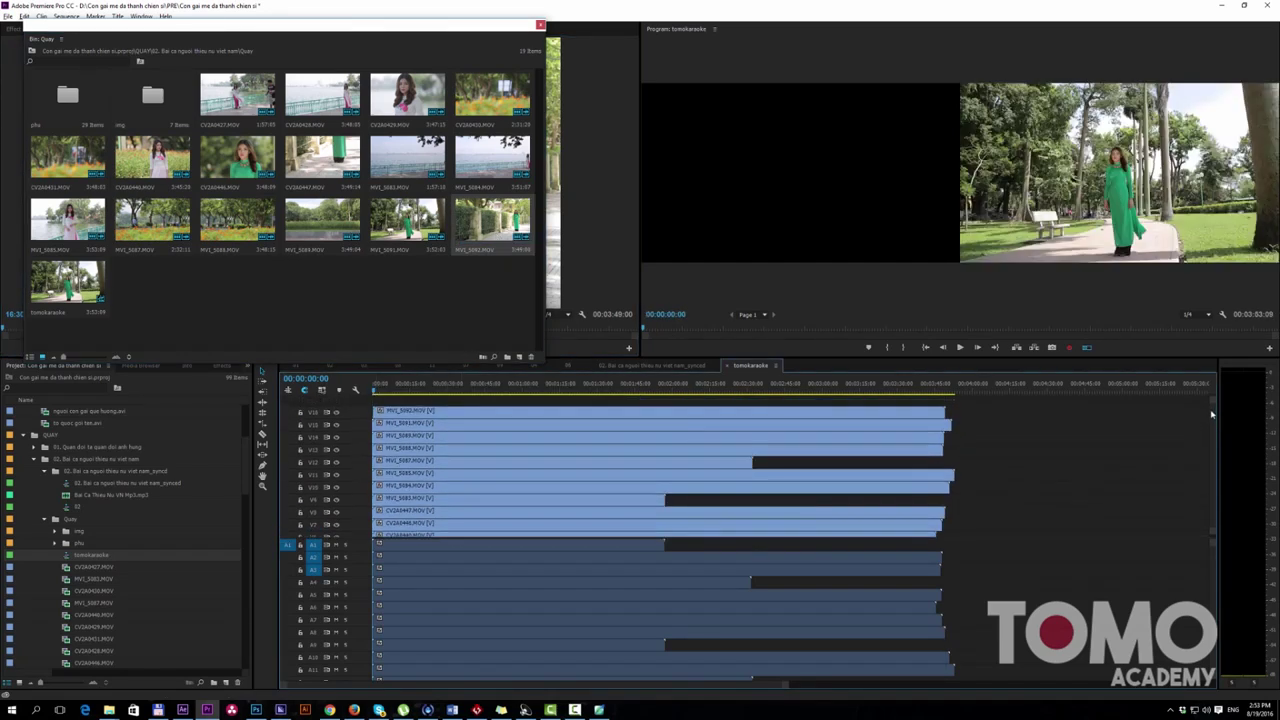
click(67, 285)
drag(237, 95, 380, 401)
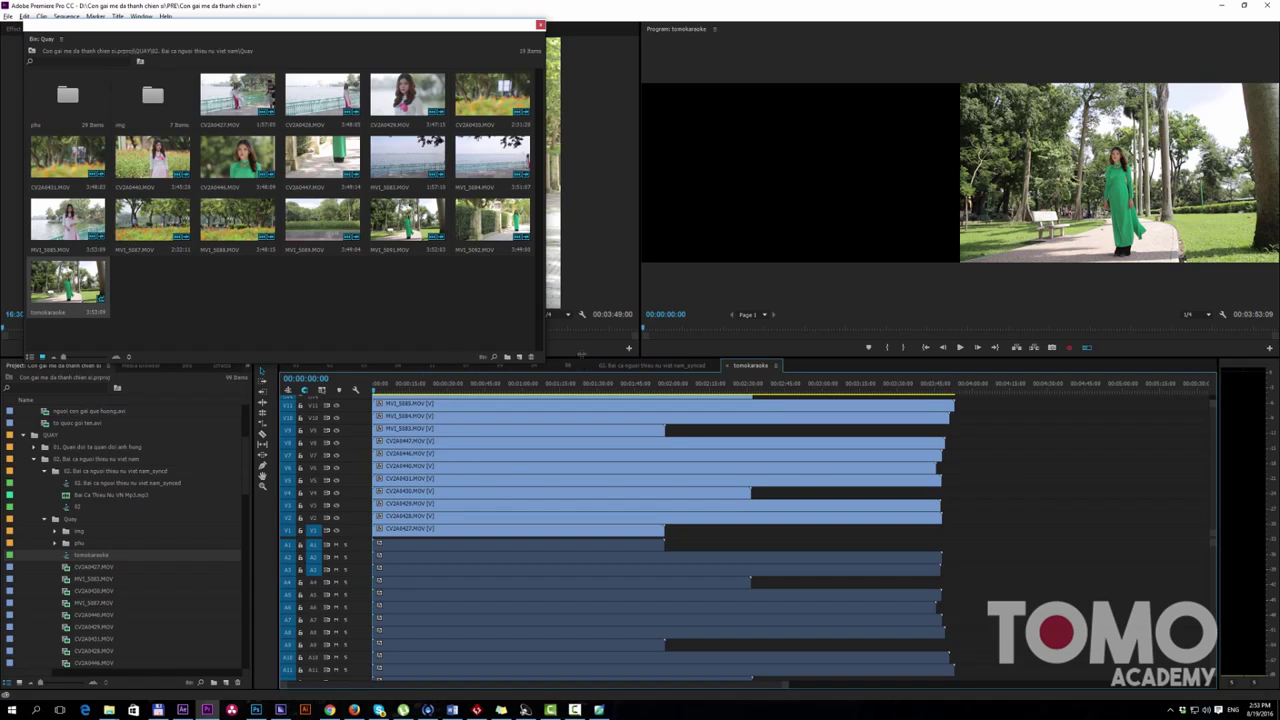
drag(581, 353, 581, 203)
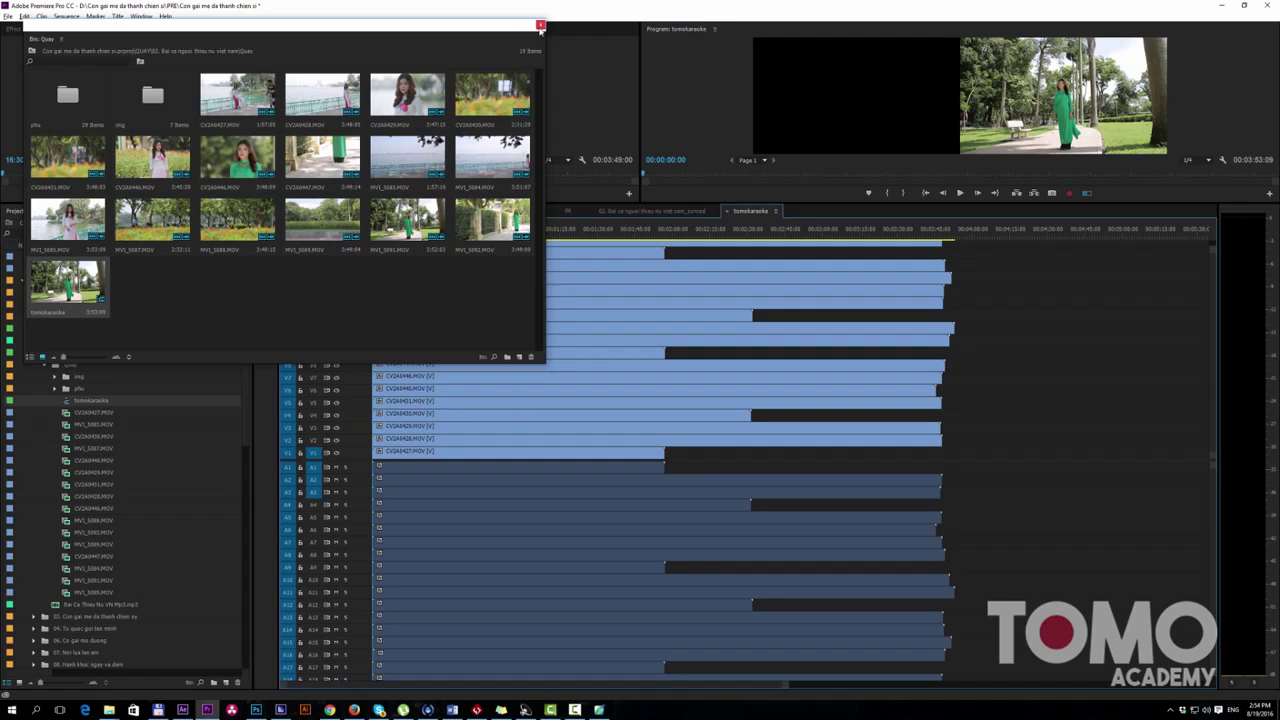
Step: Close the floating Quay bin and scroll the timeline tracks
click(540, 26)
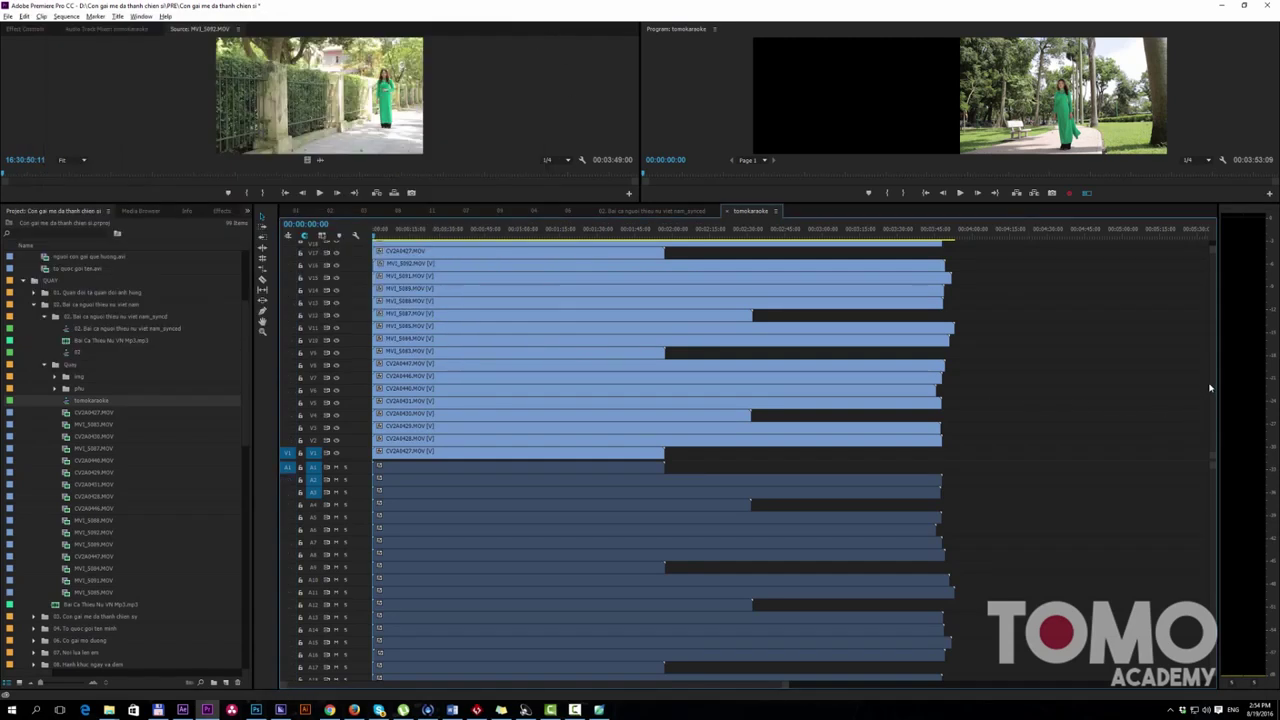
scroll(1212, 405, up, 5)
scroll(1213, 398, up, 3)
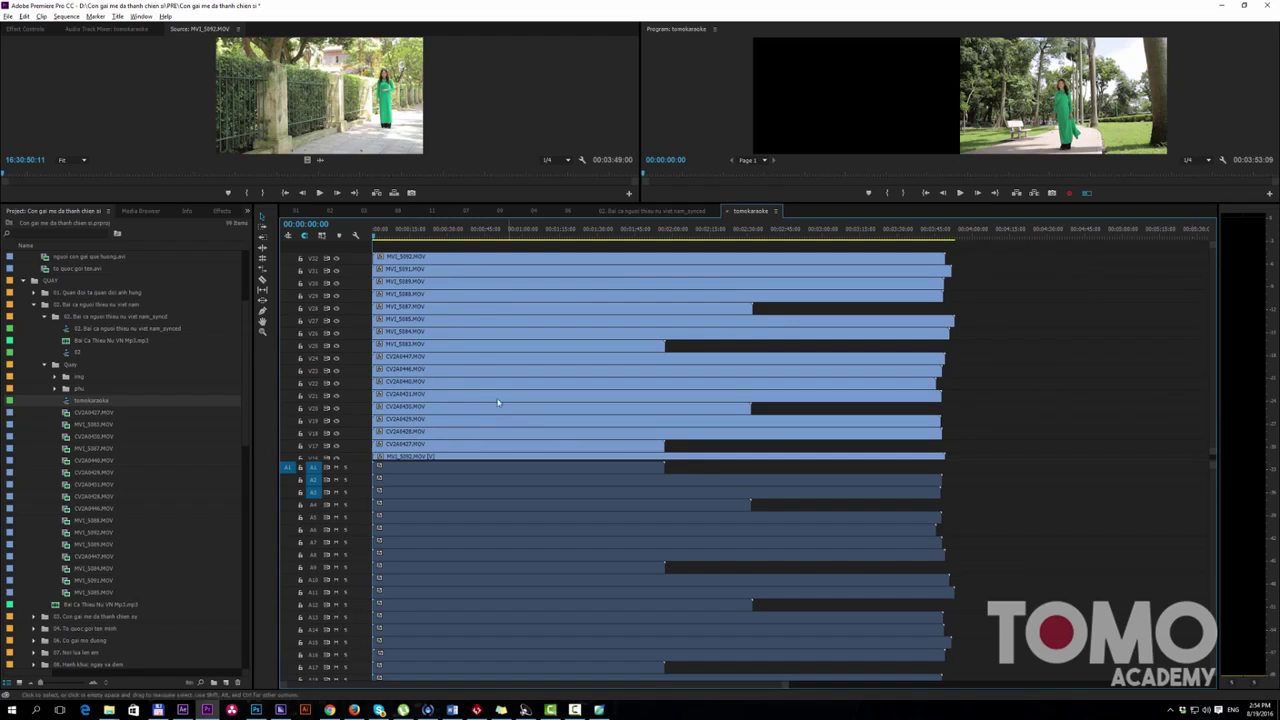
scroll(1220, 332, down, 4)
scroll(1214, 327, down, 4)
scroll(1210, 325, up, 5)
Step: Add Bai Ca Thieu Nu VN Mp3.mp3 on a new audio track and enlarge the timeline
click(98, 342)
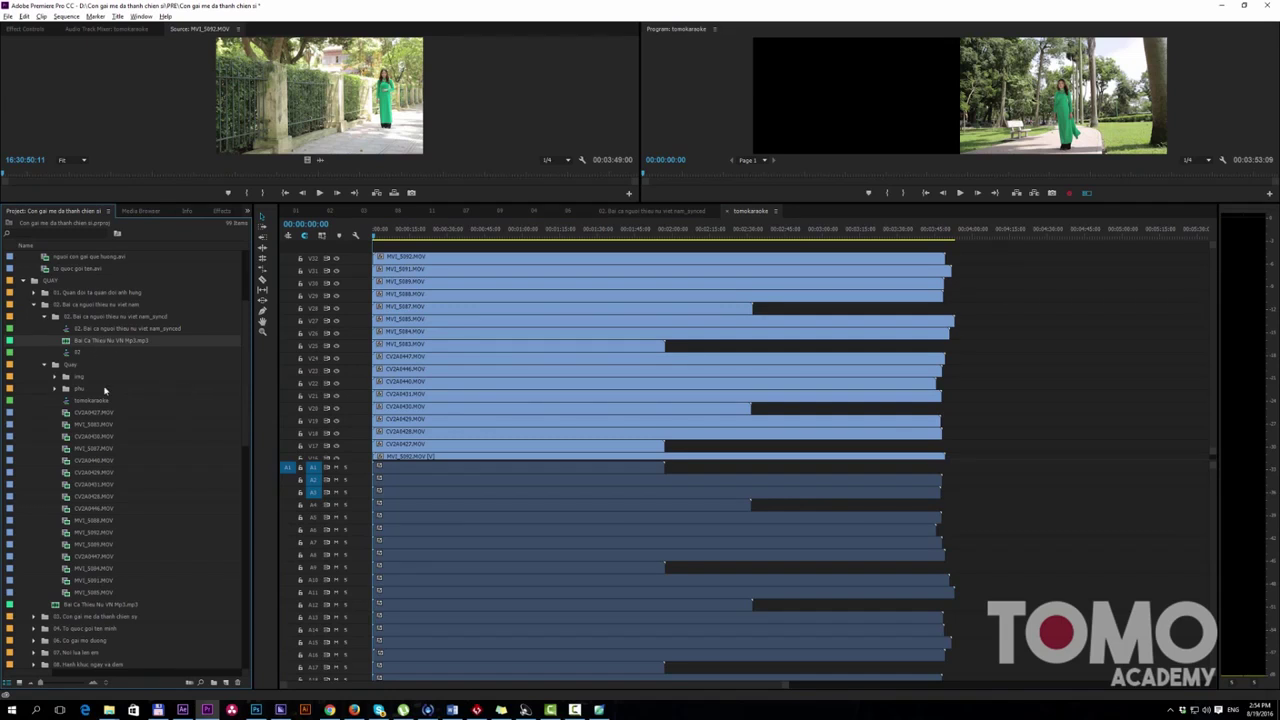
click(120, 604)
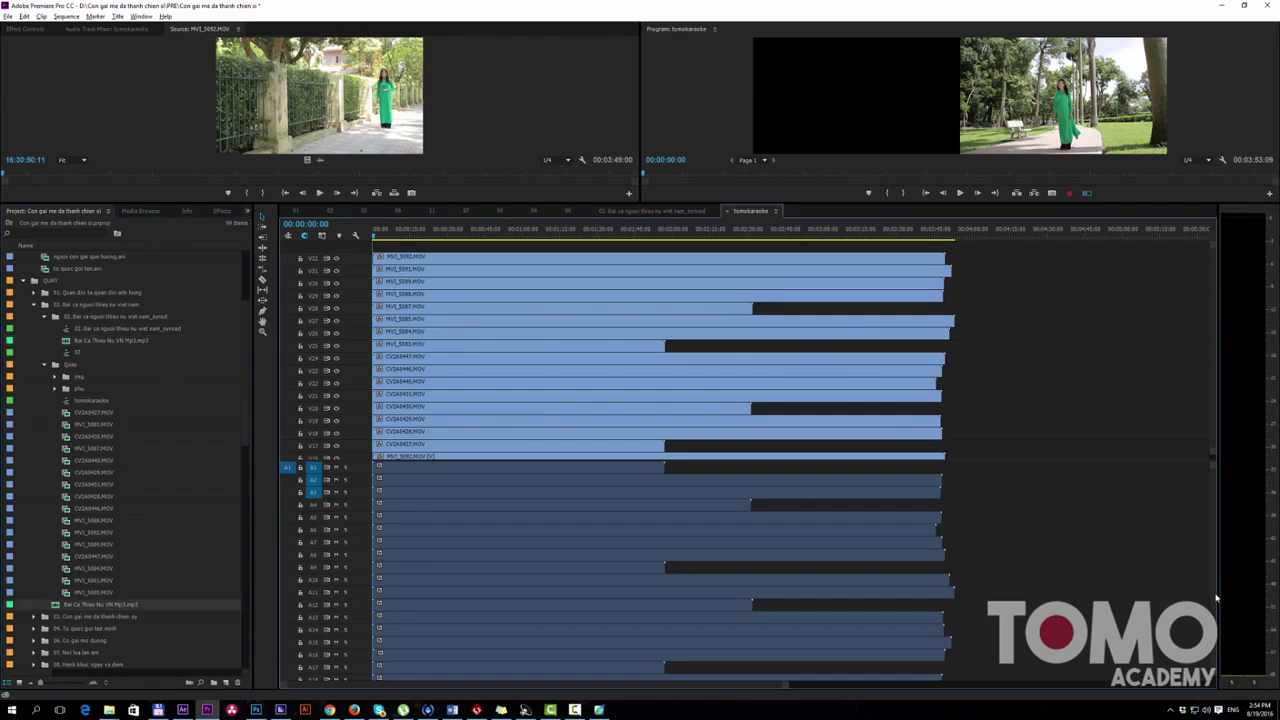
scroll(886, 580, down, 5)
drag(57, 607, 376, 676)
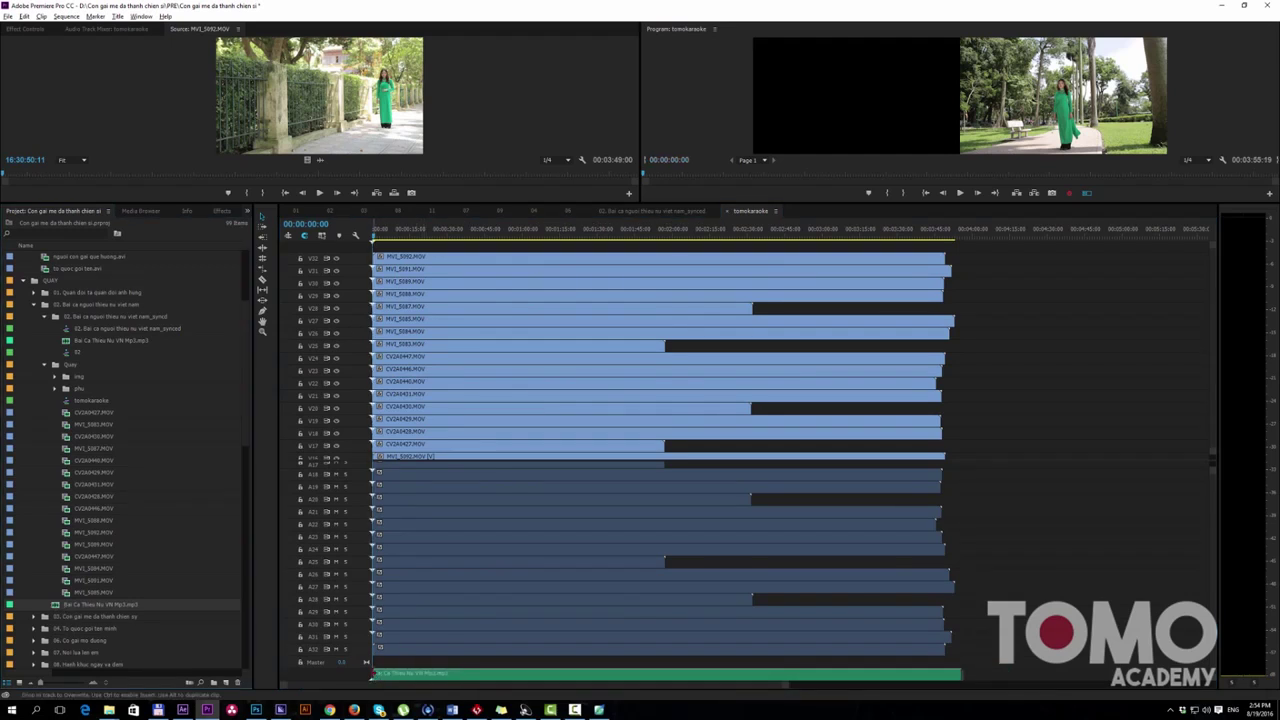
drag(376, 676, 338, 208)
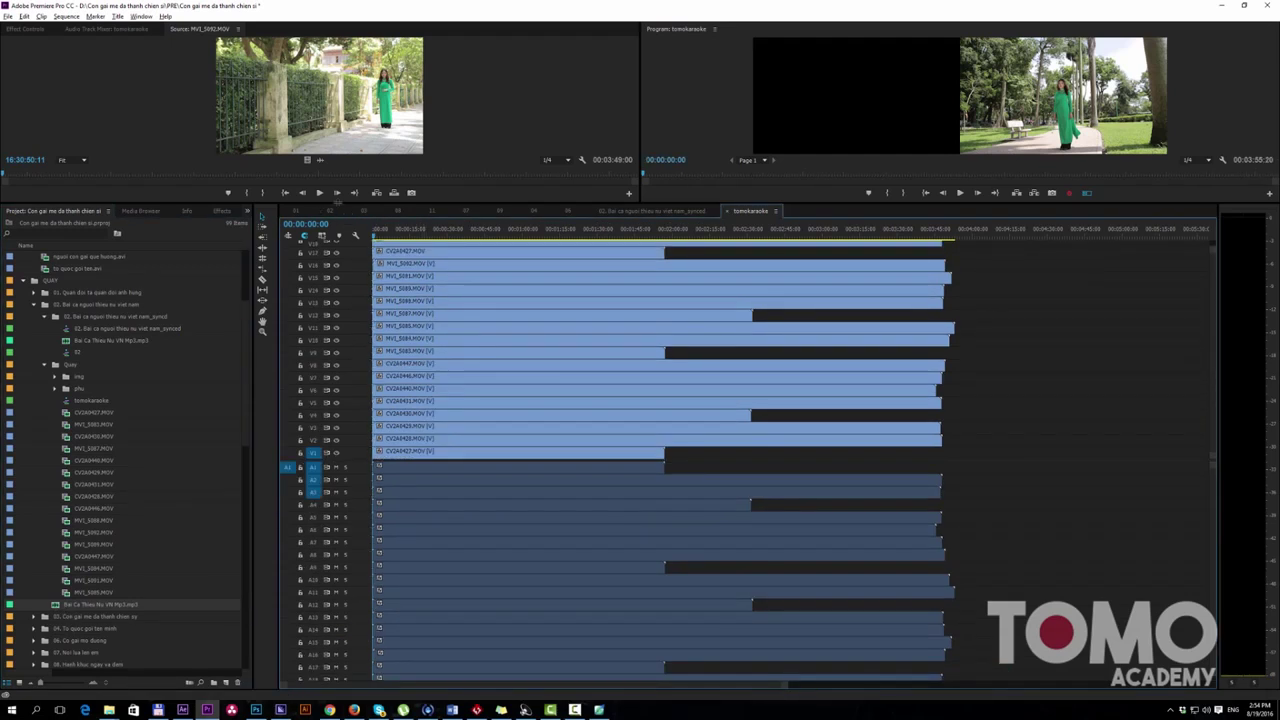
drag(338, 205, 338, 153)
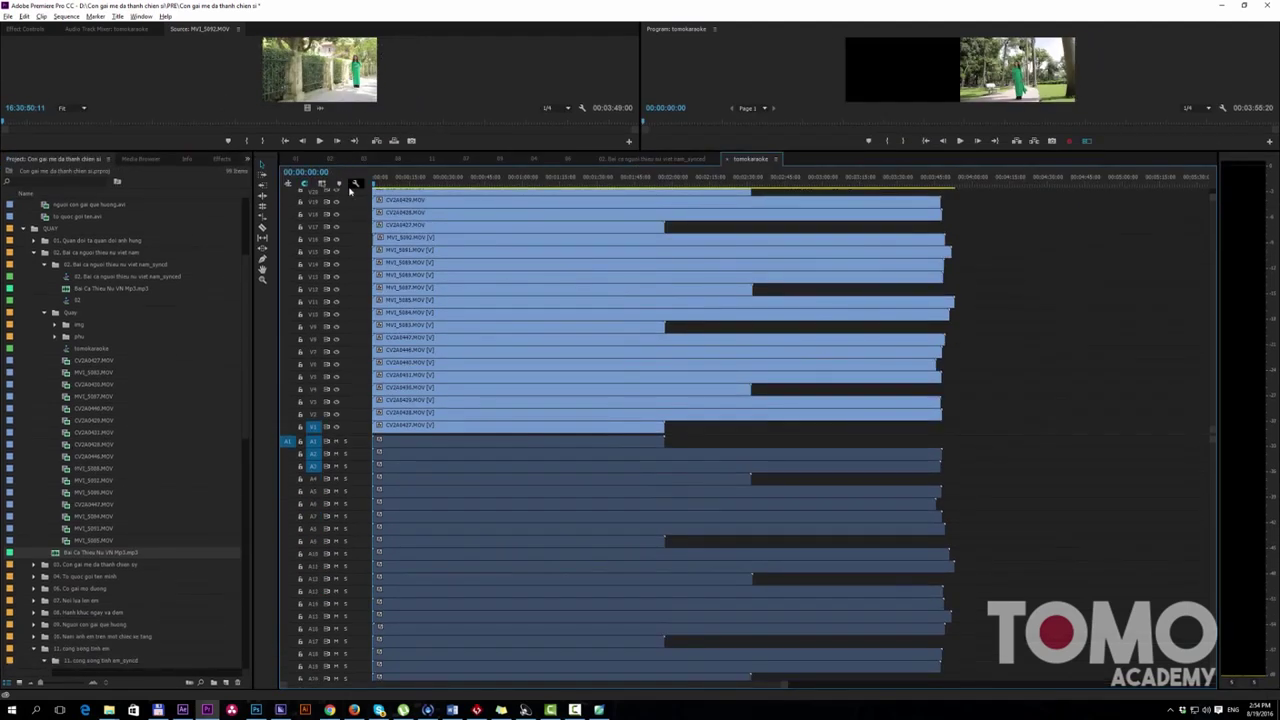
Step: Open Window > Extensions > PluralEyes 4 for tomokaraoke and widen and heighten its panel
click(141, 17)
mouse_move(166, 17)
mouse_move(200, 53)
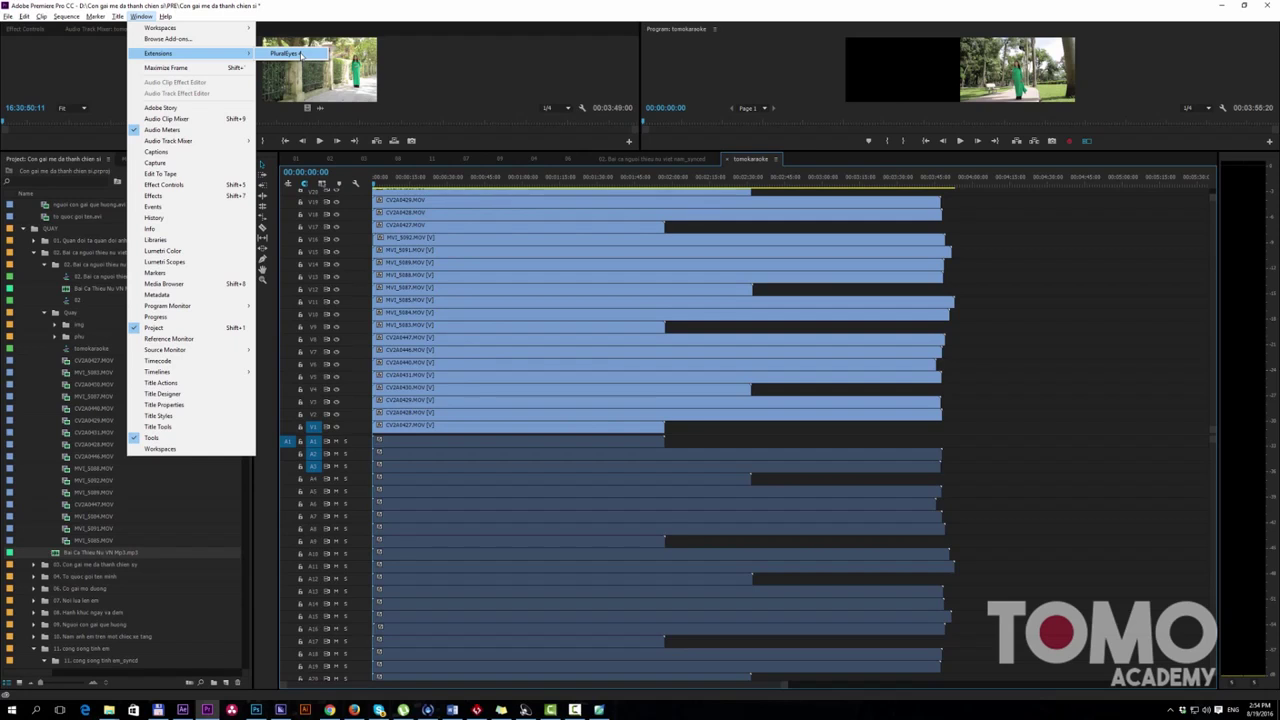
click(300, 54)
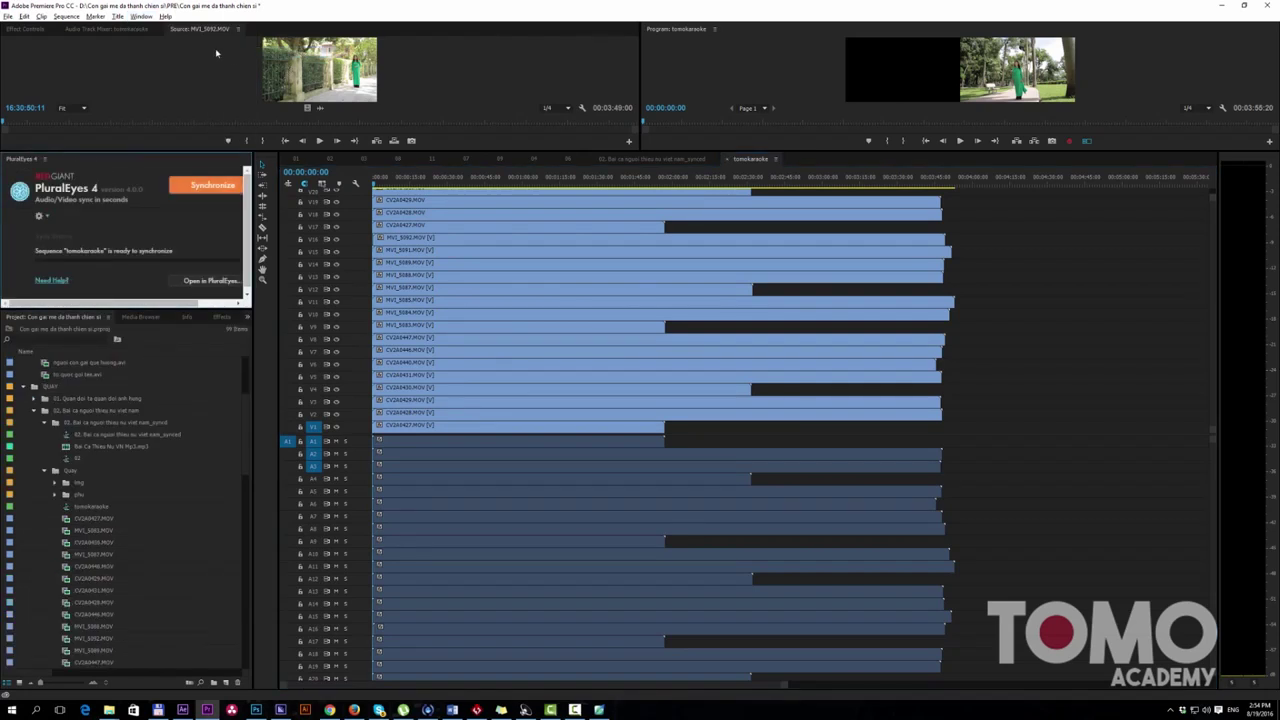
click(141, 16)
mouse_move(156, 55)
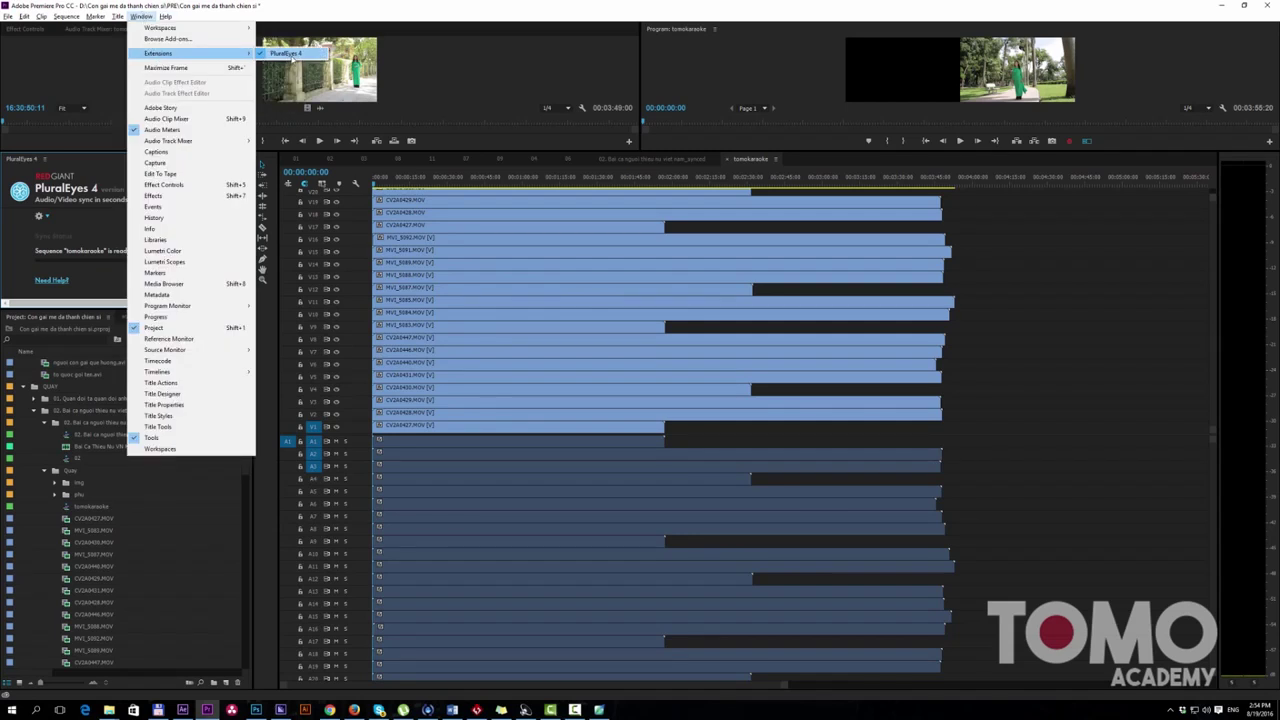
click(290, 54)
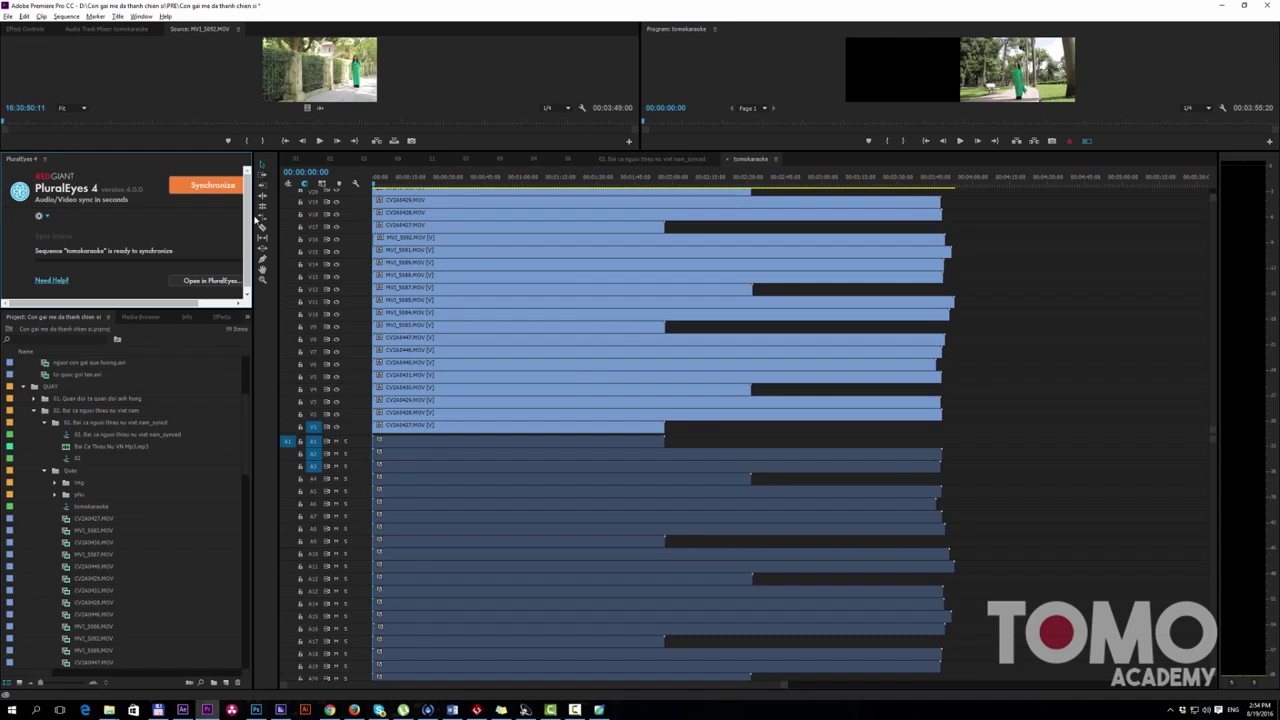
drag(256, 218, 410, 280)
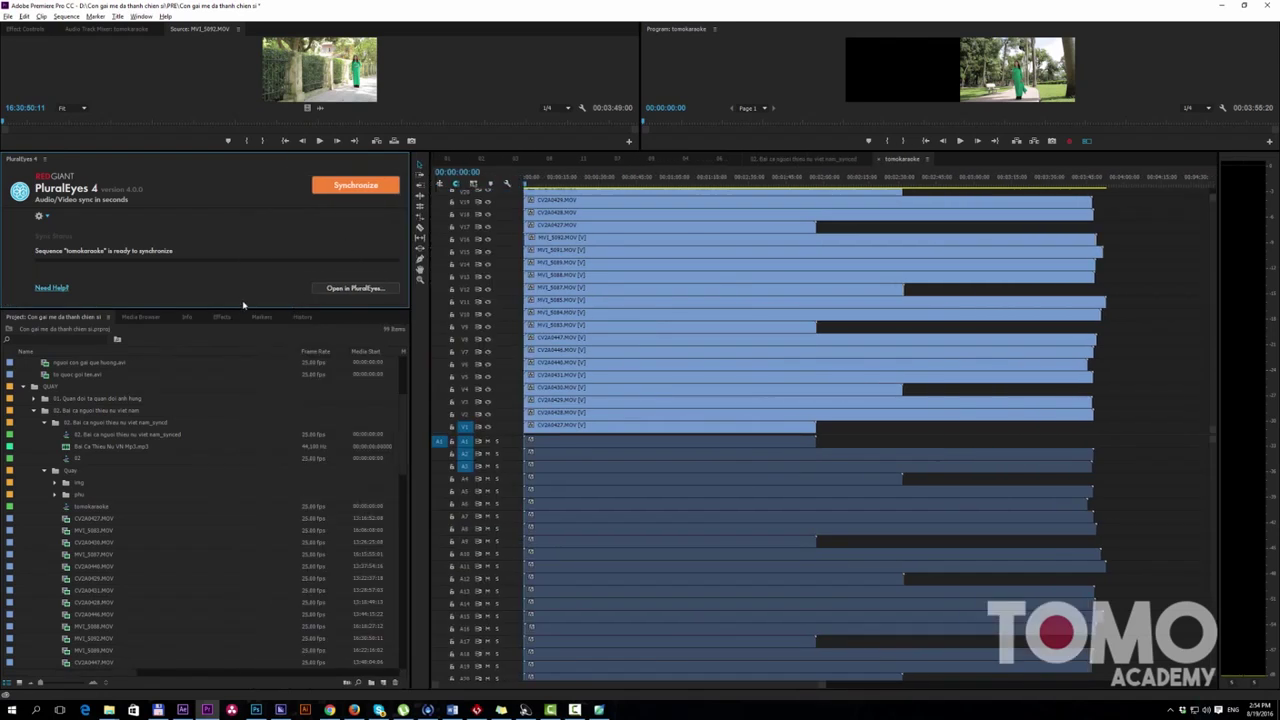
drag(244, 311, 244, 347)
Step: Activate the sequence and run PluralEyes 4 Synchronize until Sync Complete, dismissing the notification
click(359, 187)
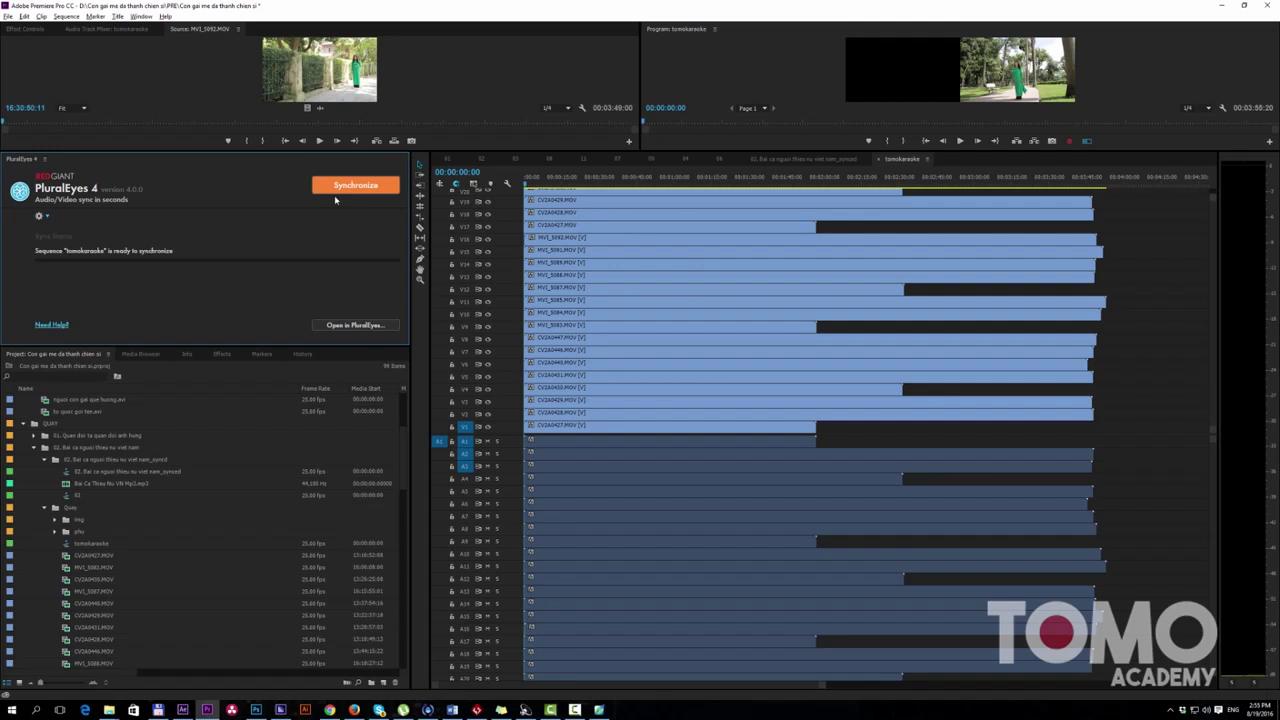
click(1125, 346)
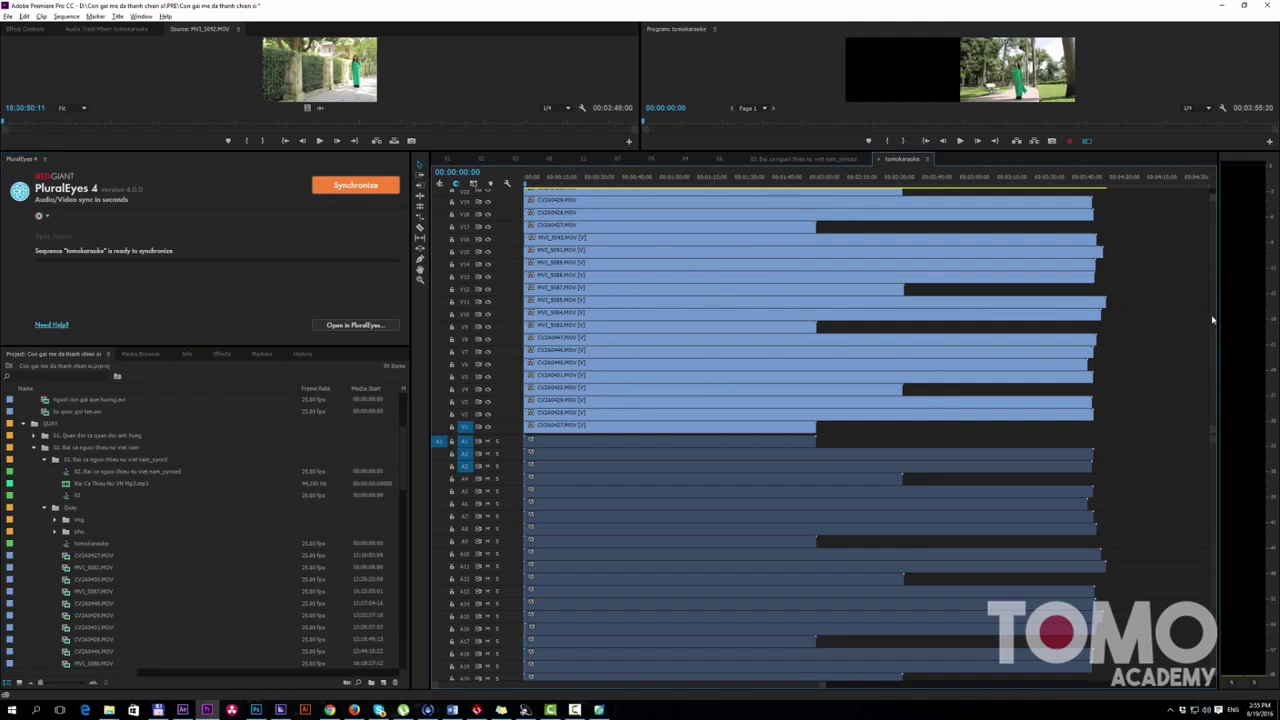
scroll(621, 218, up, 2)
click(360, 191)
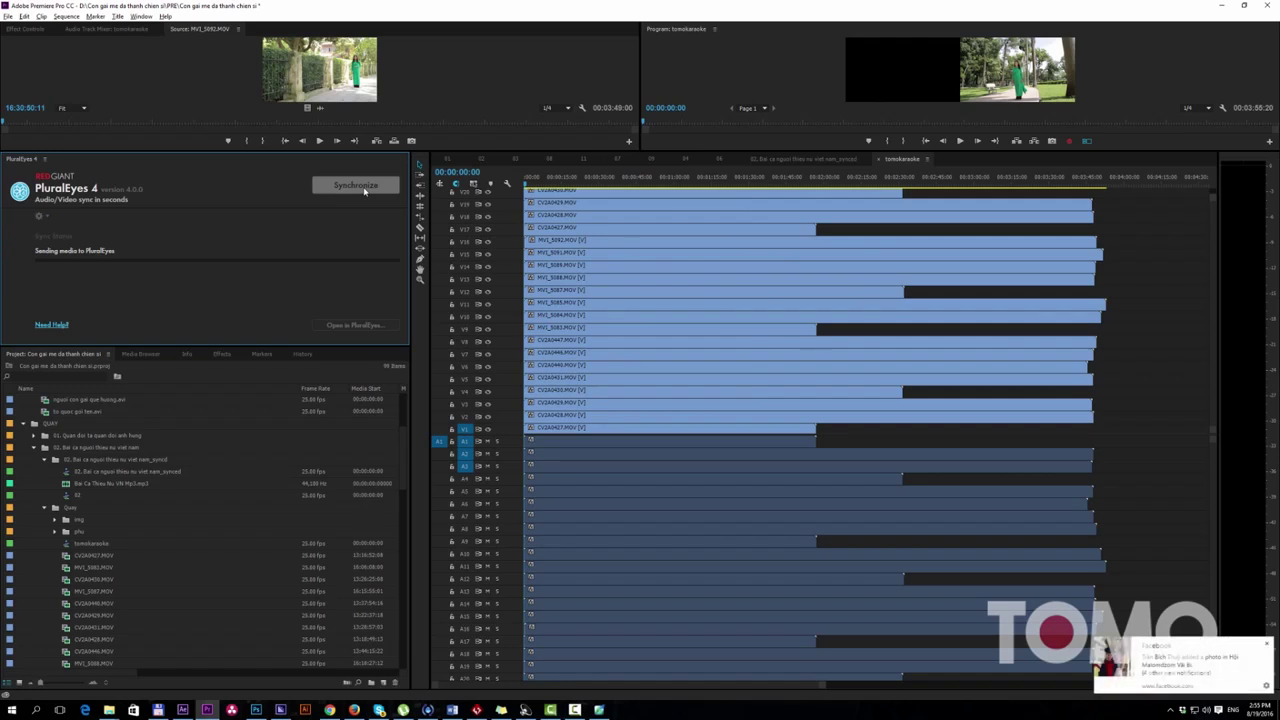
click(1271, 664)
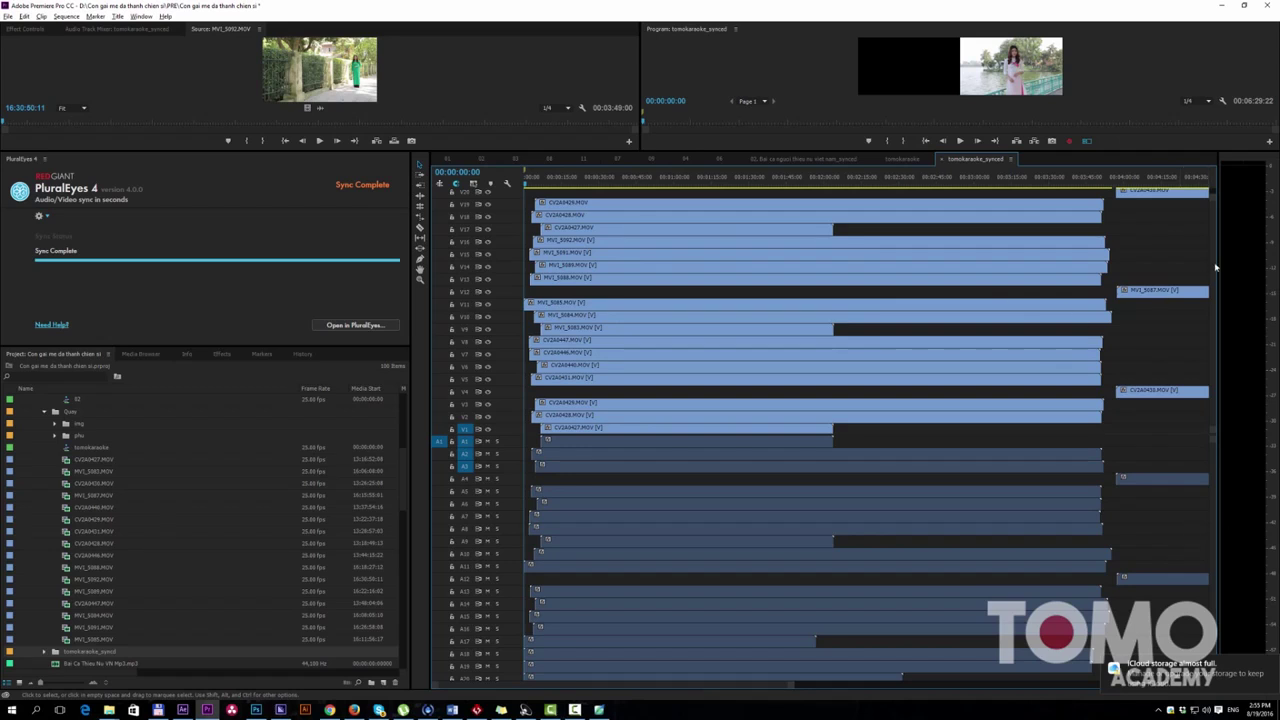
Step: Put the playhead at 00:04:14:20 and delete the stray MVI_5087 clip at the timeline end
scroll(1218, 272, up, 5)
scroll(1218, 280, down, 5)
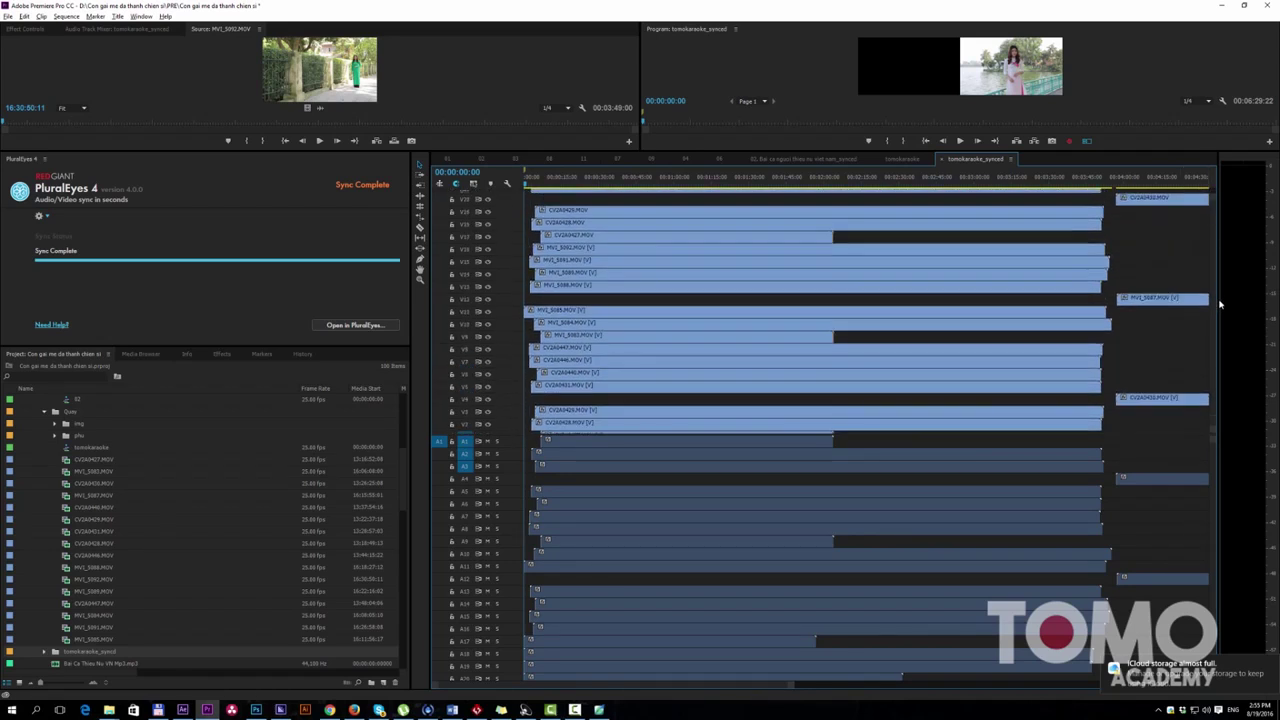
scroll(1216, 502, down, 5)
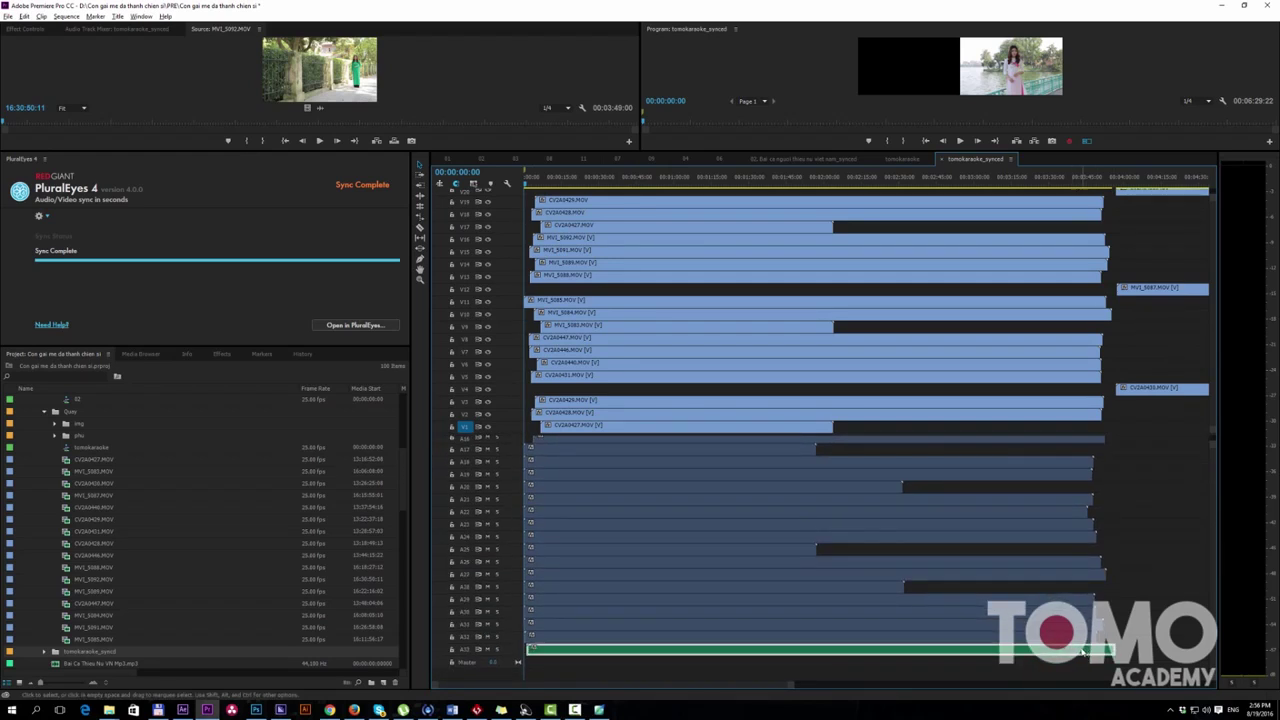
click(1160, 180)
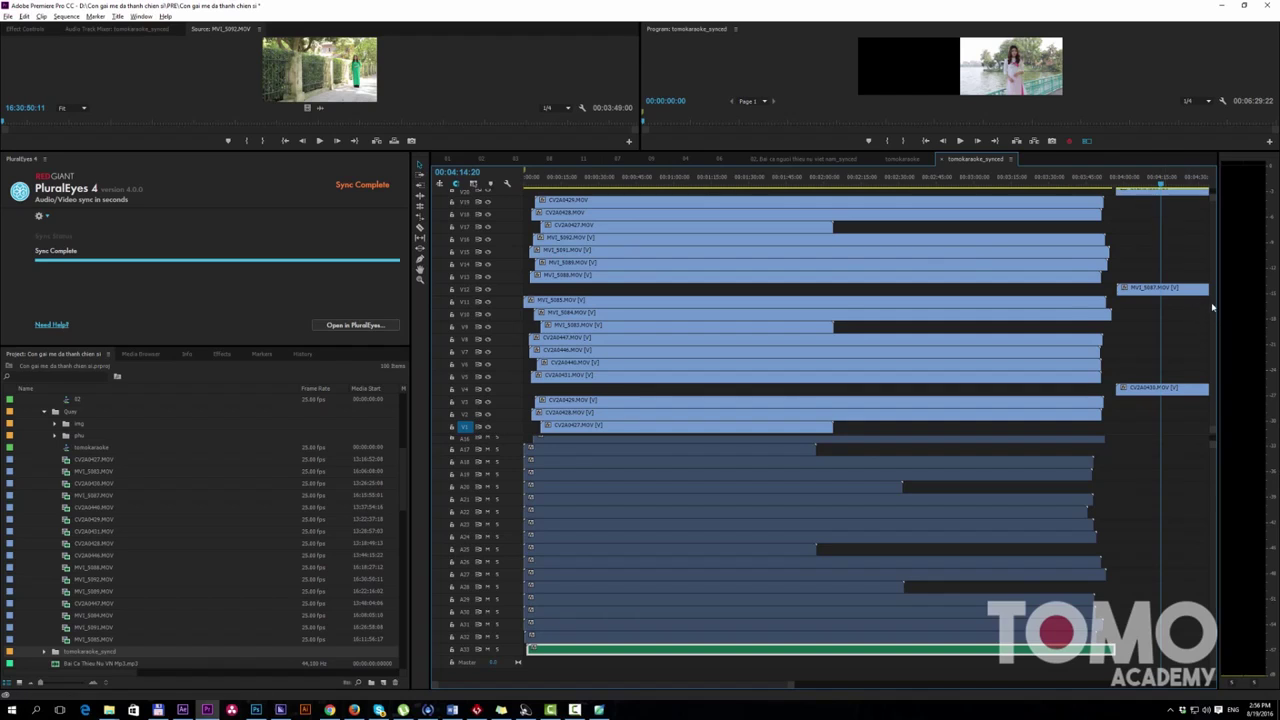
scroll(1210, 310, down, 1)
click(1187, 257)
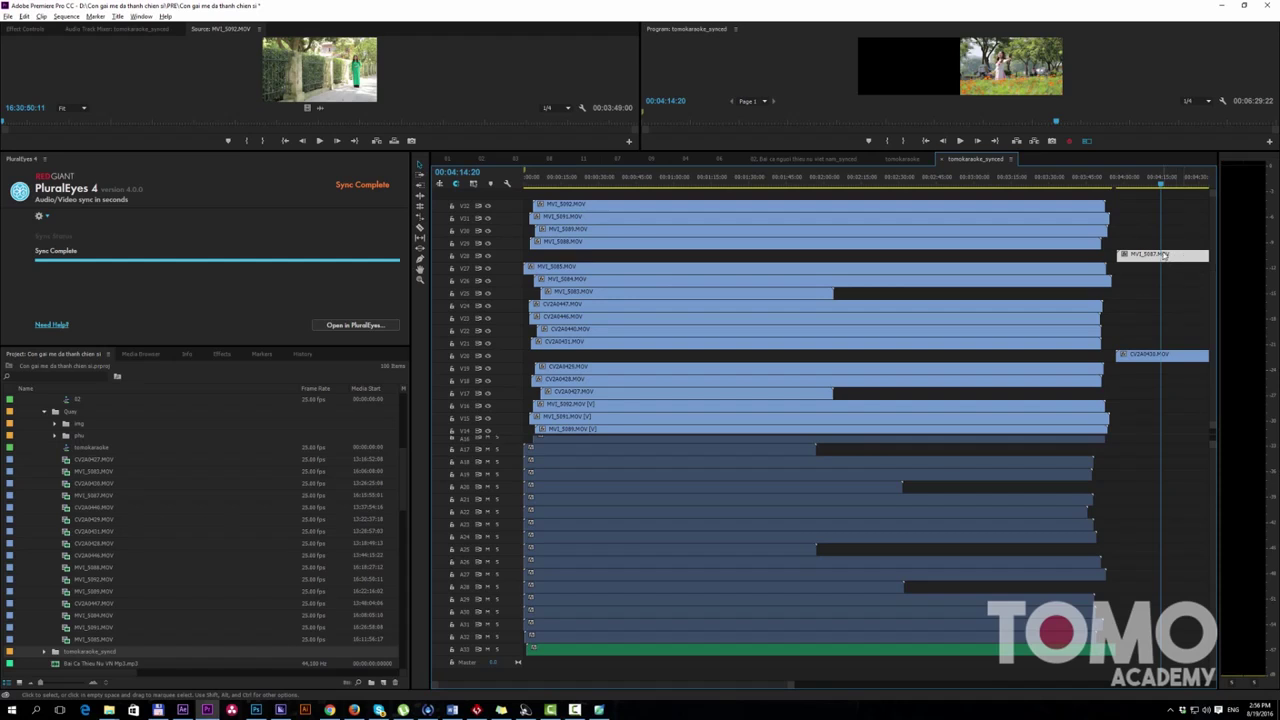
key(Delete)
Step: Undo the mistaken CV2A0430 deletion, delete the MVI_5087 clip past the sequence end, and select the song audio
click(1155, 358)
key(Delete)
key(ctrl+z)
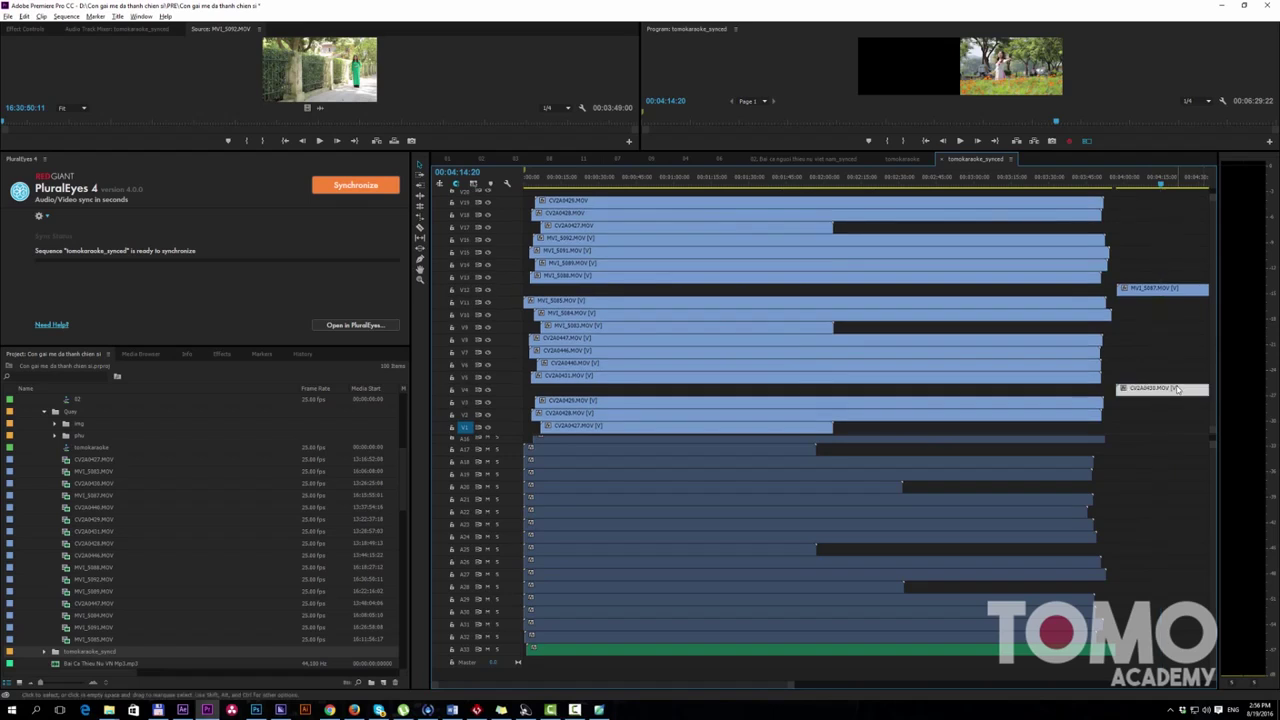
click(1169, 292)
key(Delete)
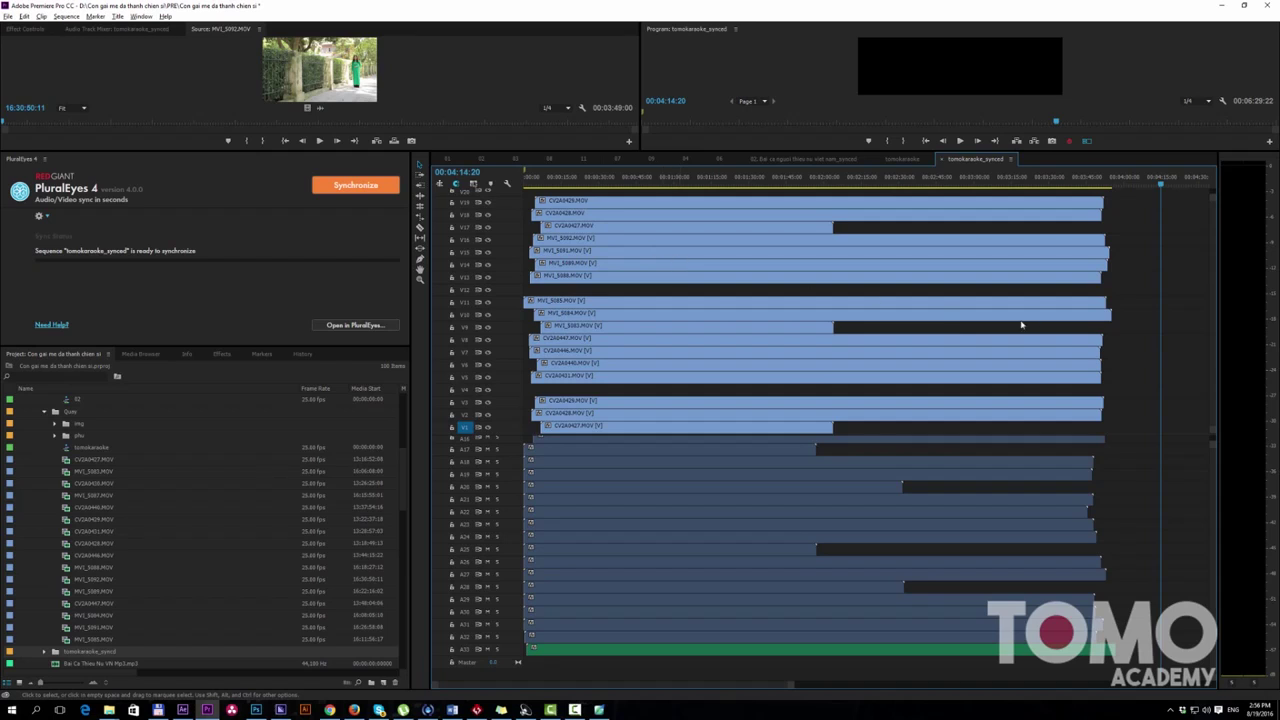
scroll(1207, 305, up, 2)
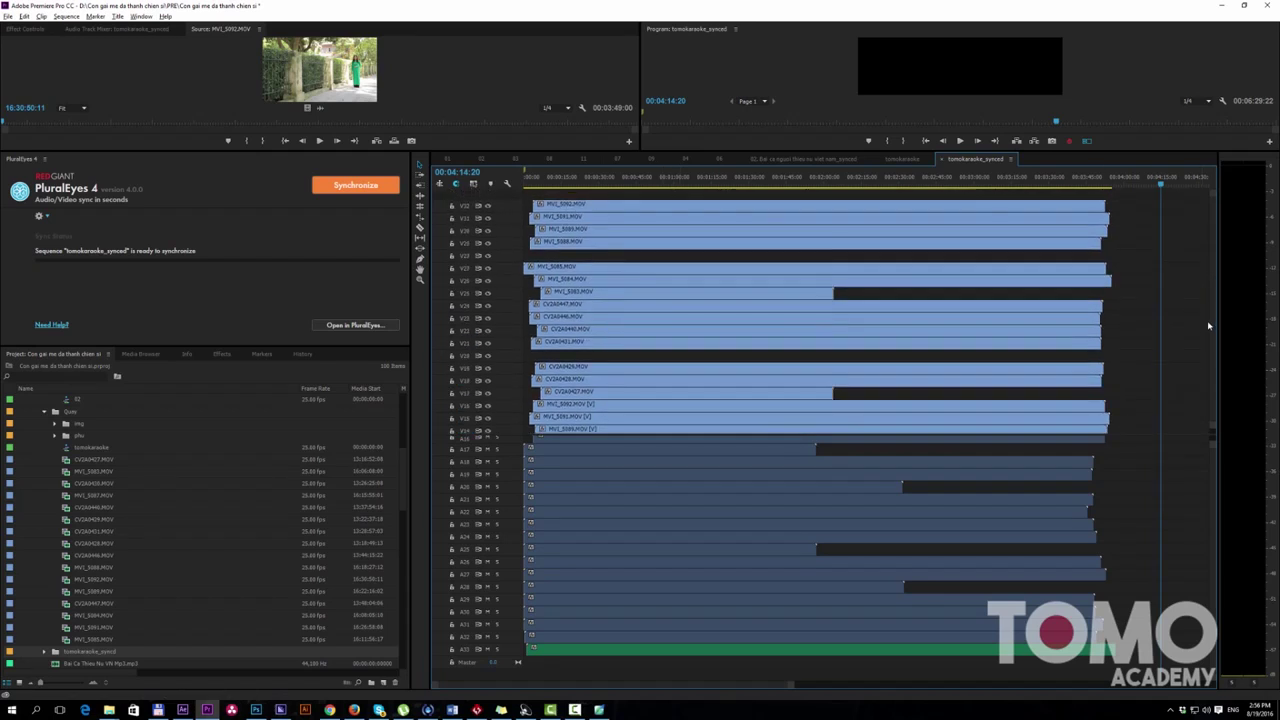
scroll(1207, 386, down, 2)
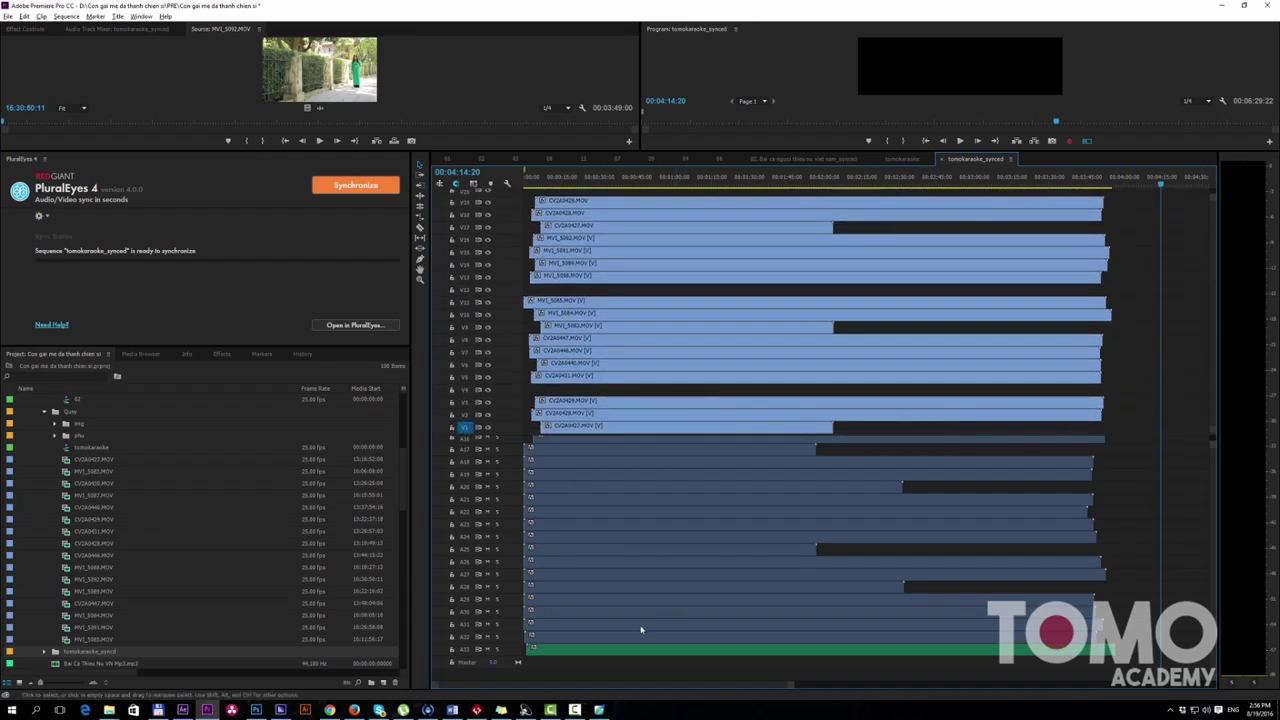
click(681, 651)
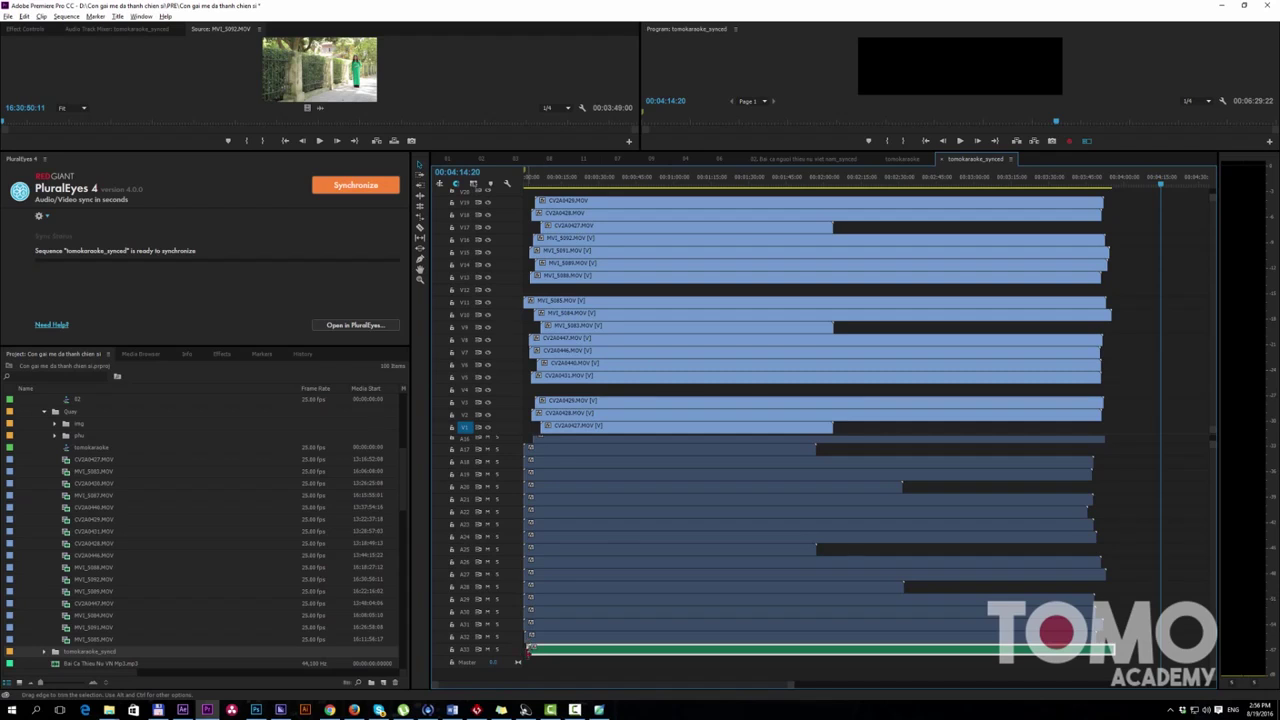
scroll(538, 640, up, 2)
Step: Zoom in on the sequence start and marquee-select, then deselect, the audio clips on A17–A32
scroll(541, 637, up, 2)
drag(627, 685, 447, 686)
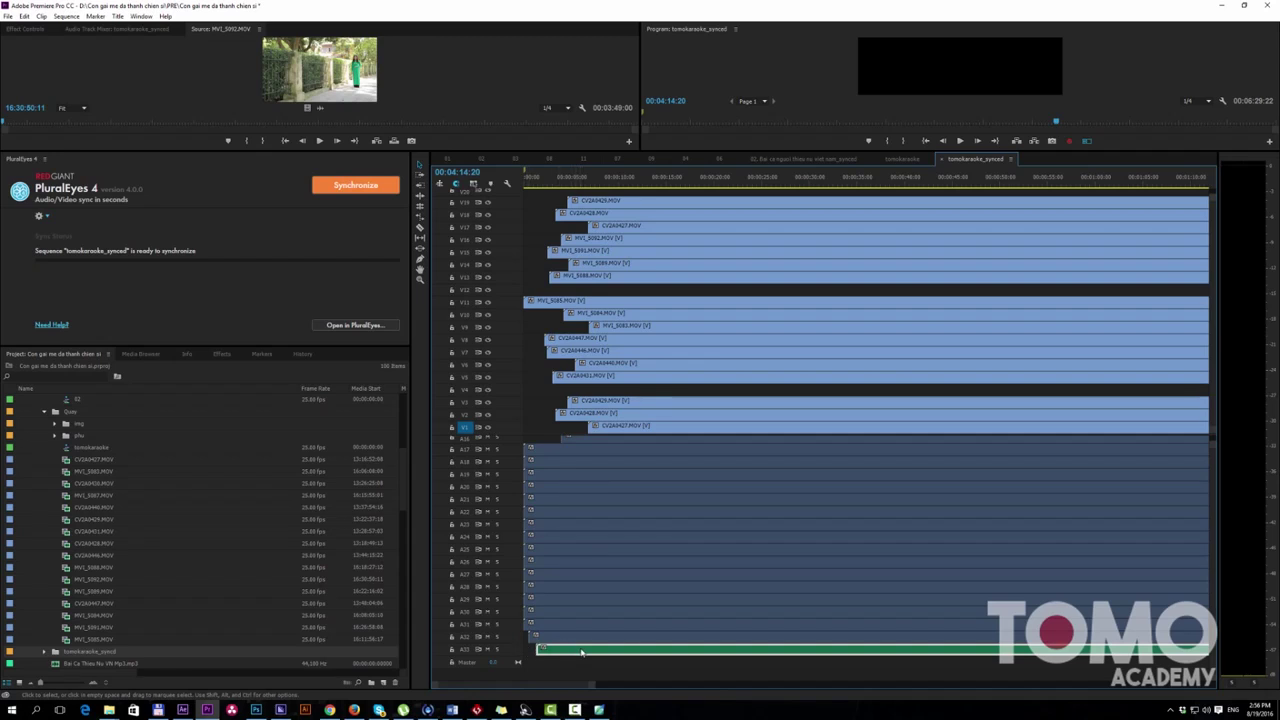
drag(566, 641, 567, 449)
click(533, 650)
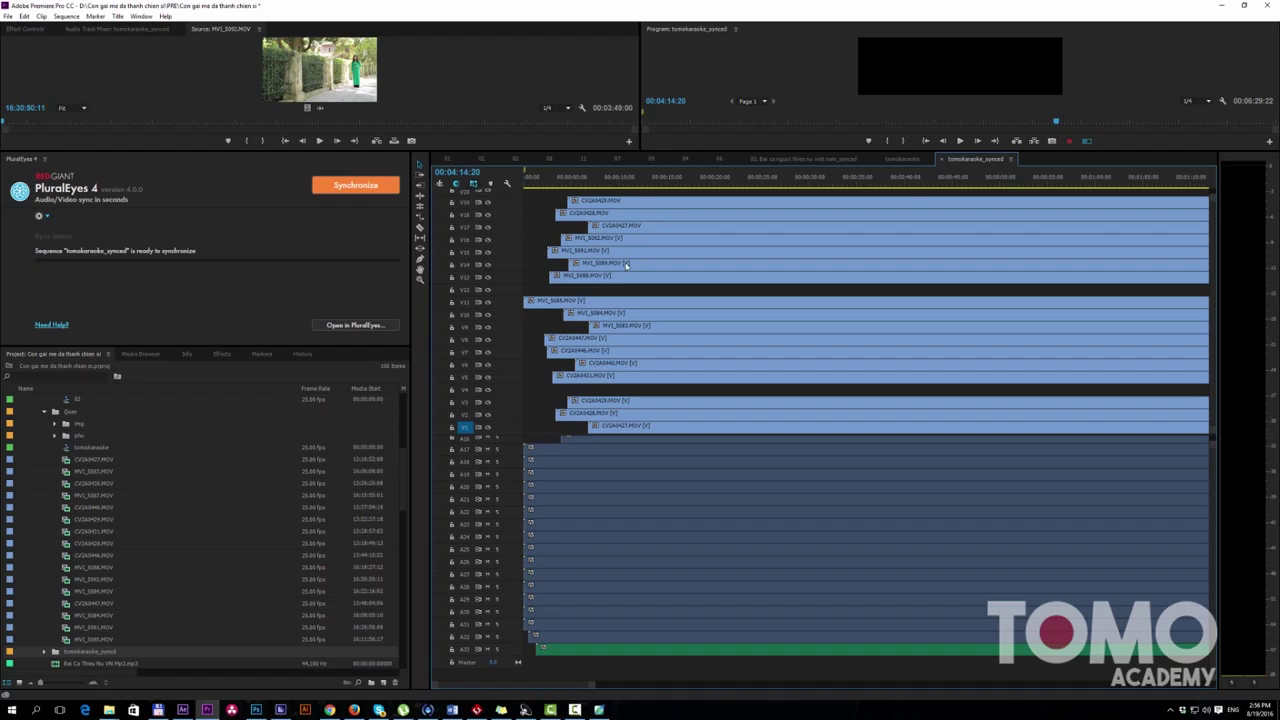
Step: Move the thin audio clip to track A31, starting near 00:00:01:09
click(558, 640)
mouse_move(576, 441)
mouse_down()
mouse_move(582, 555)
mouse_move(669, 592)
mouse_up()
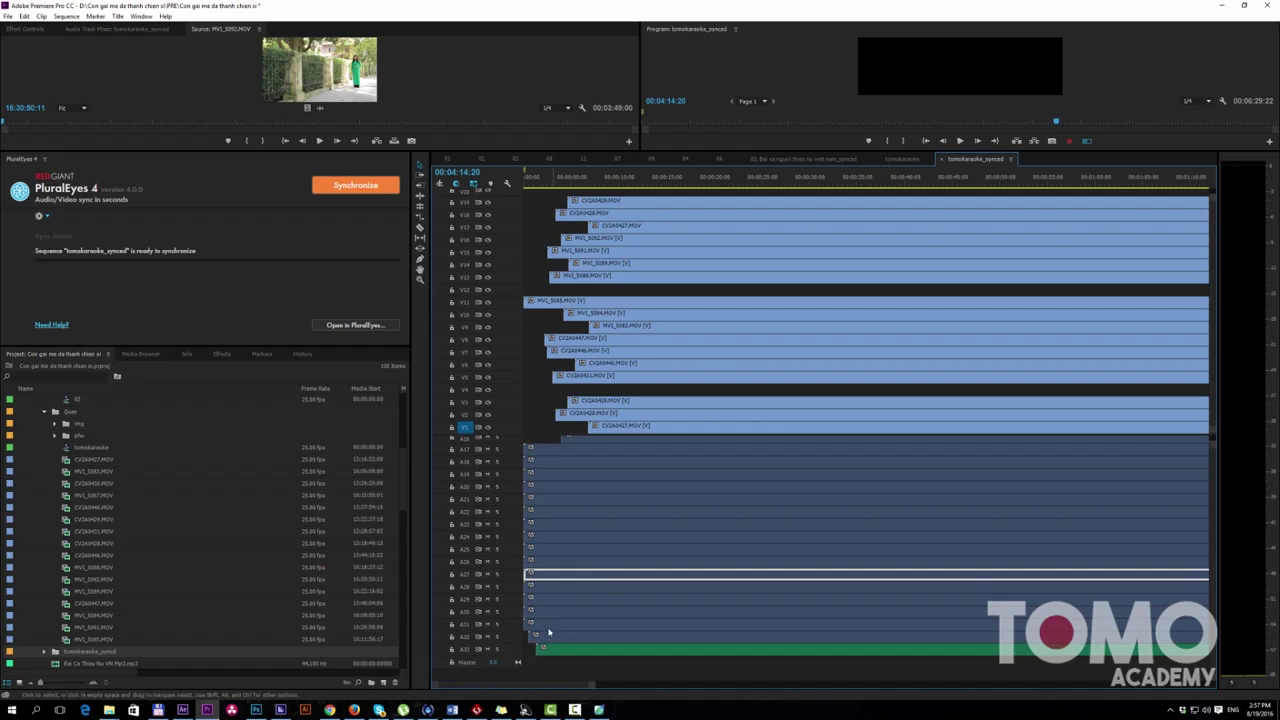
drag(545, 637, 537, 624)
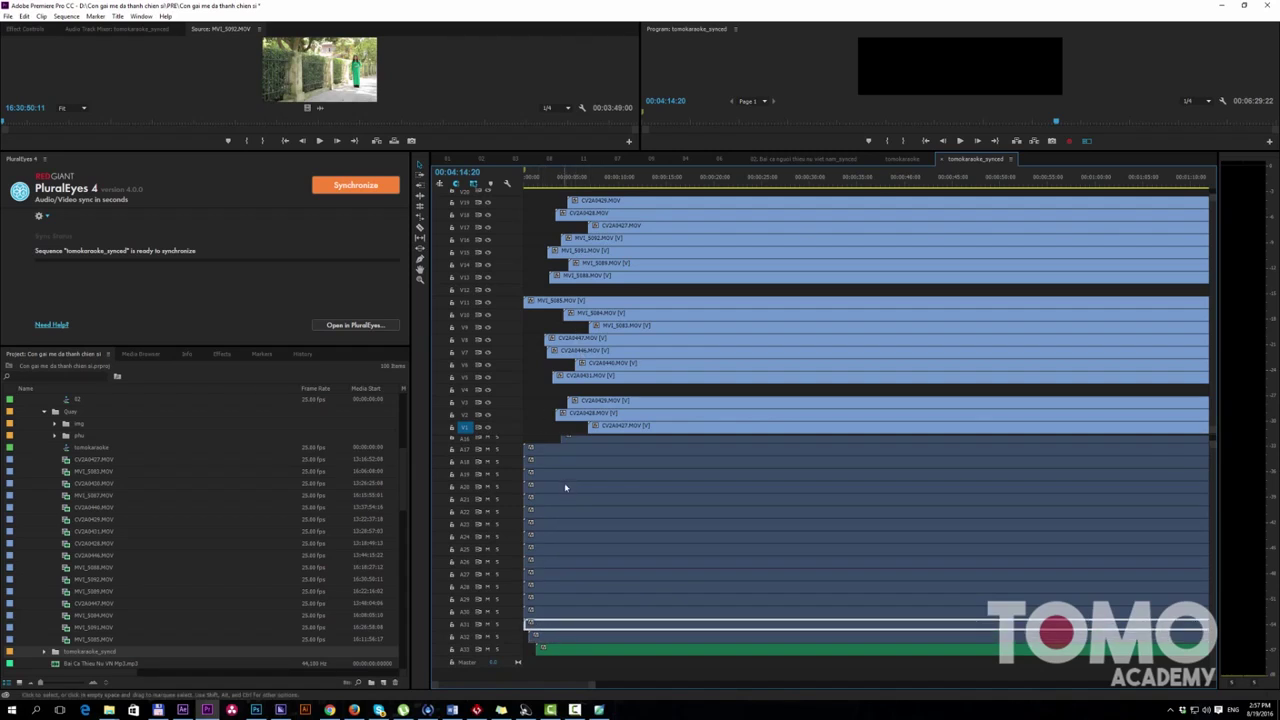
drag(545, 633, 549, 450)
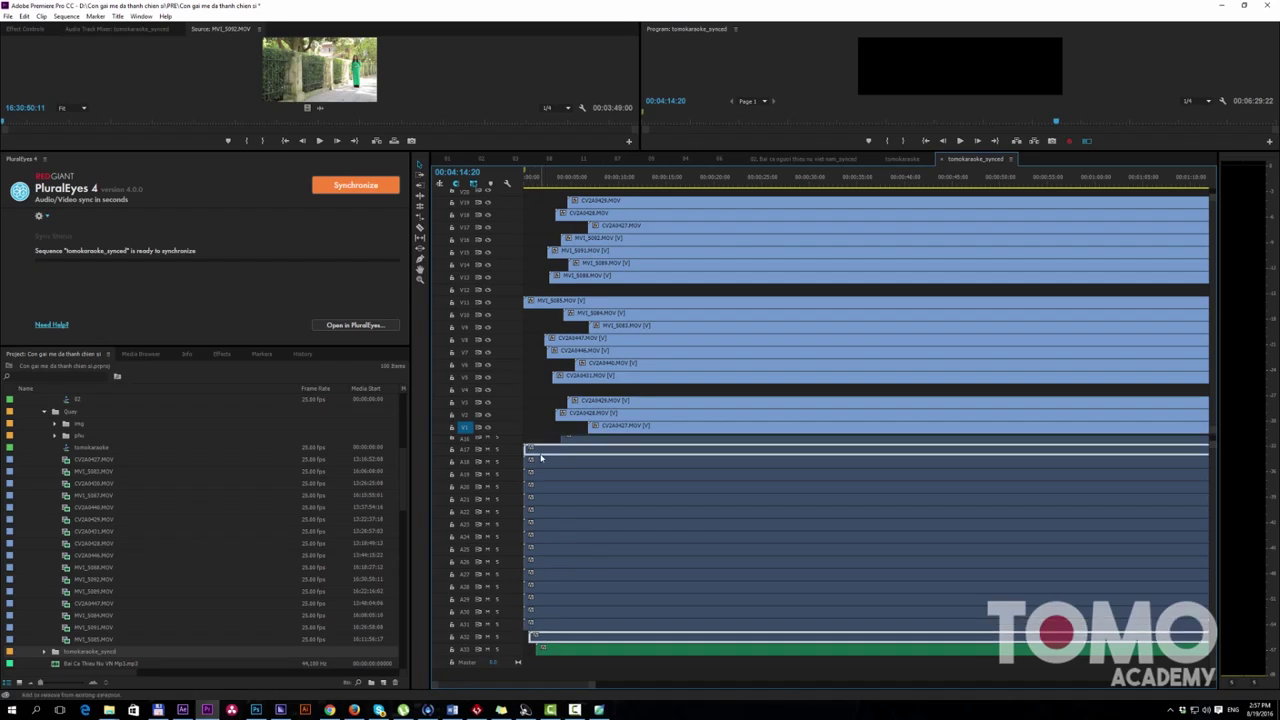
drag(541, 625, 528, 624)
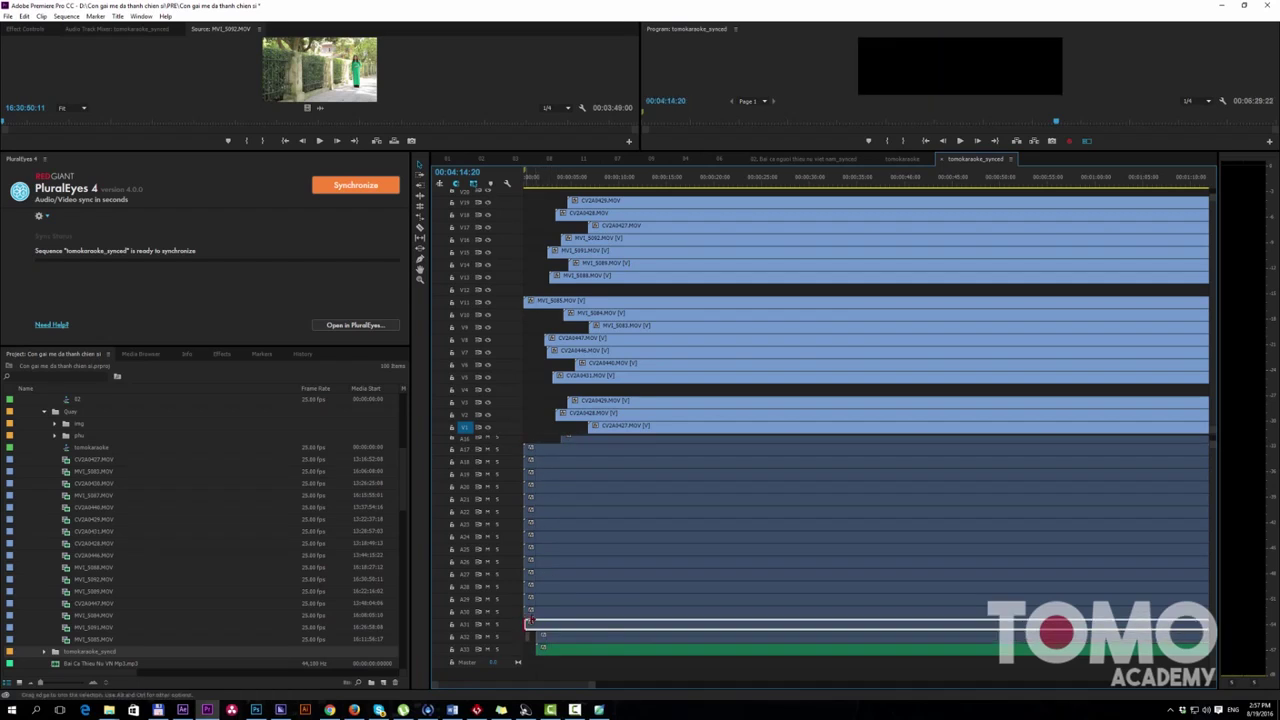
drag(528, 624, 538, 624)
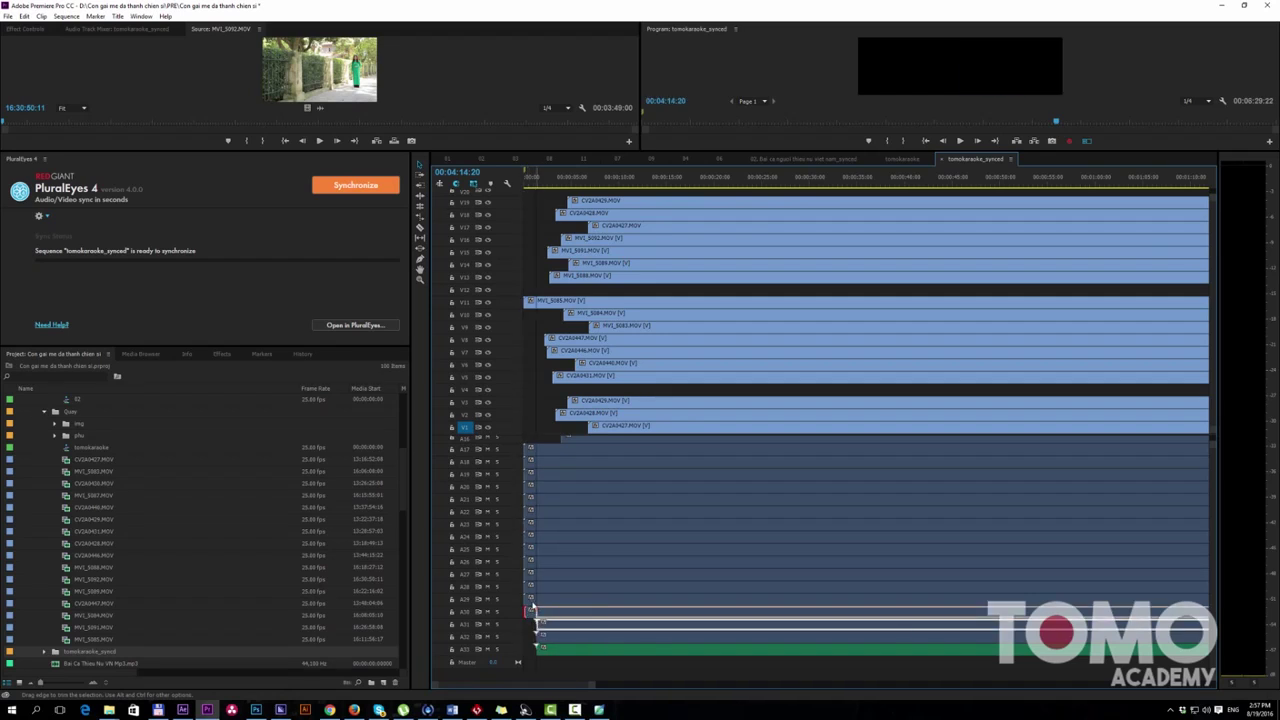
drag(531, 608, 540, 600)
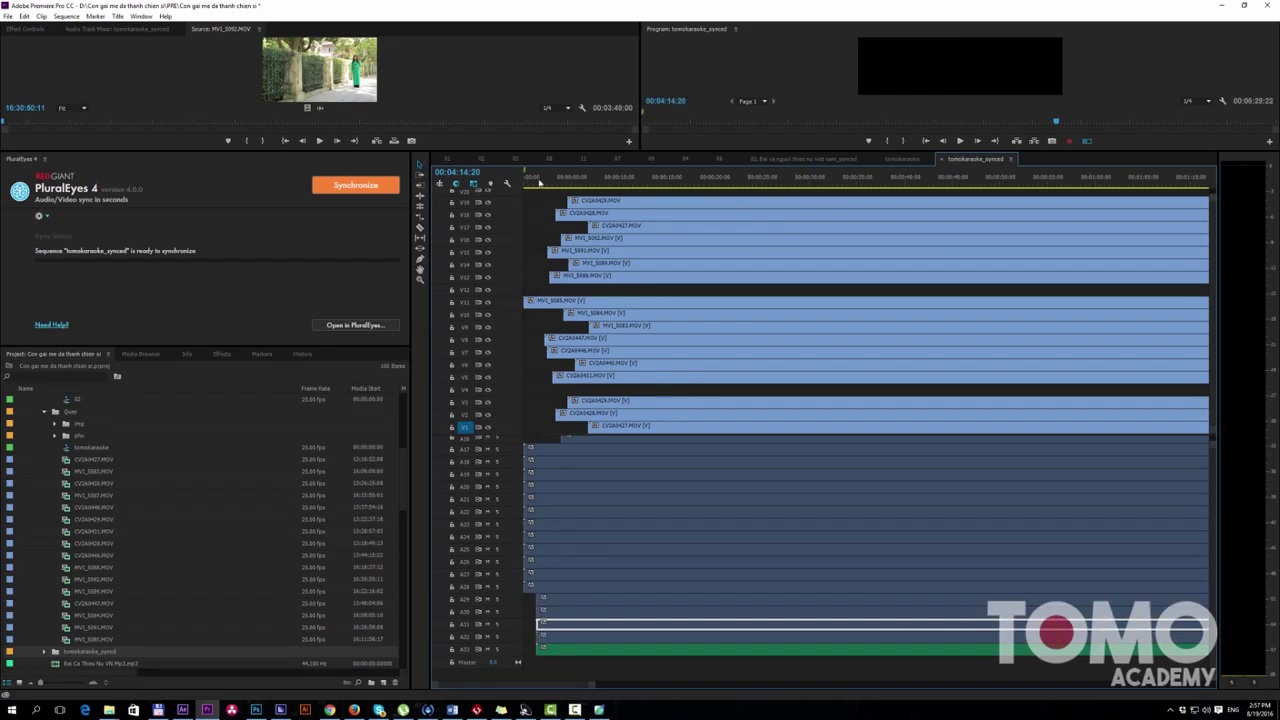
Step: Set the playhead to 00:00:01:09, move the audio clips onto A17–A25, and trim their heads to it
click(537, 186)
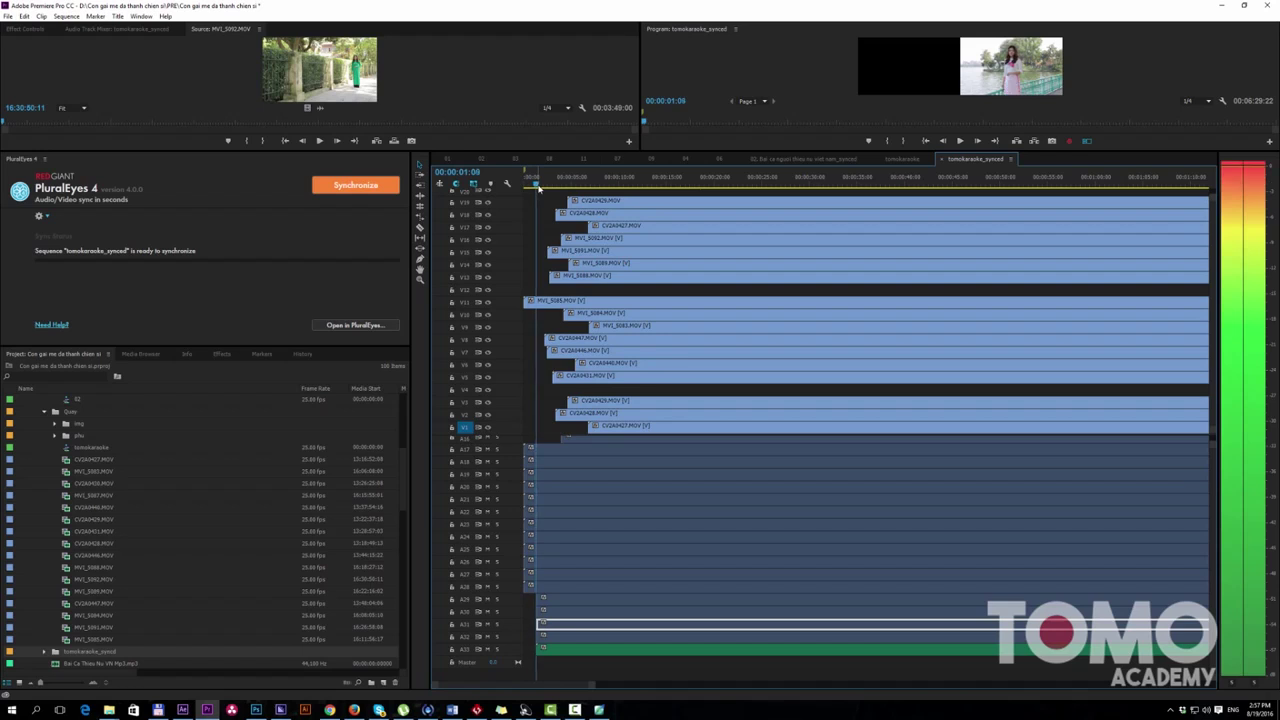
drag(537, 186, 540, 184)
drag(528, 585, 531, 562)
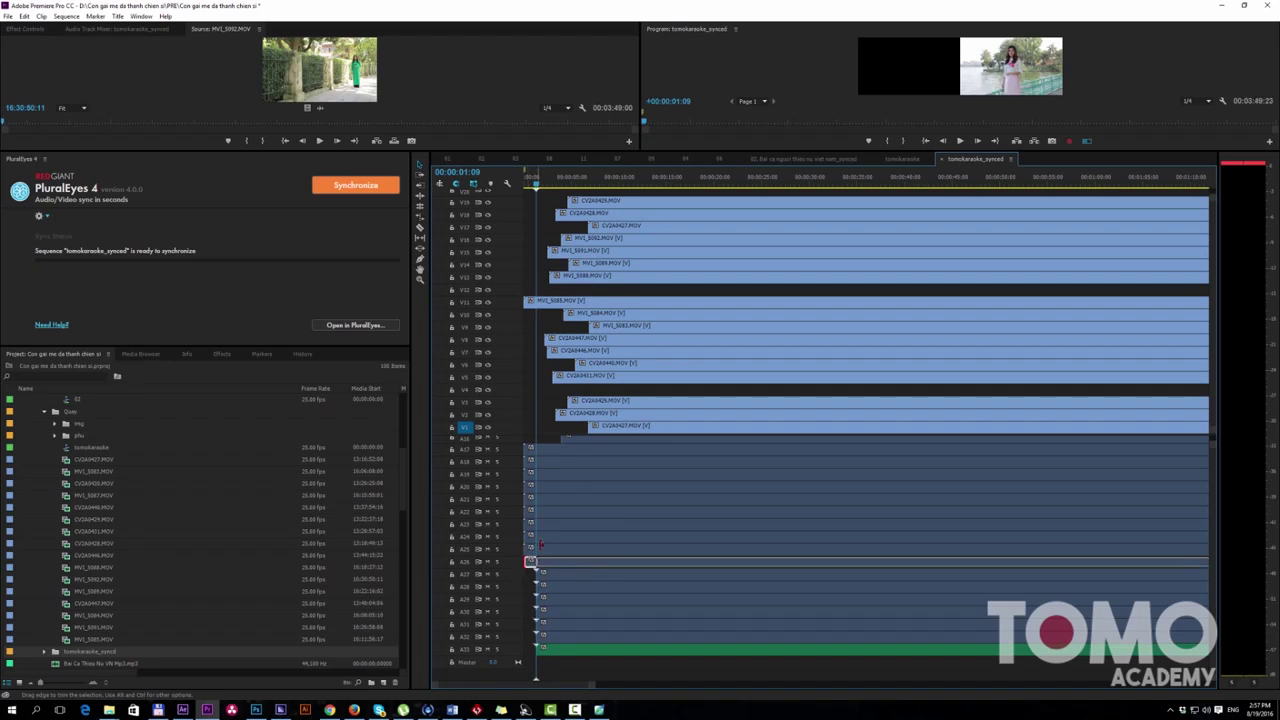
drag(531, 562, 528, 450)
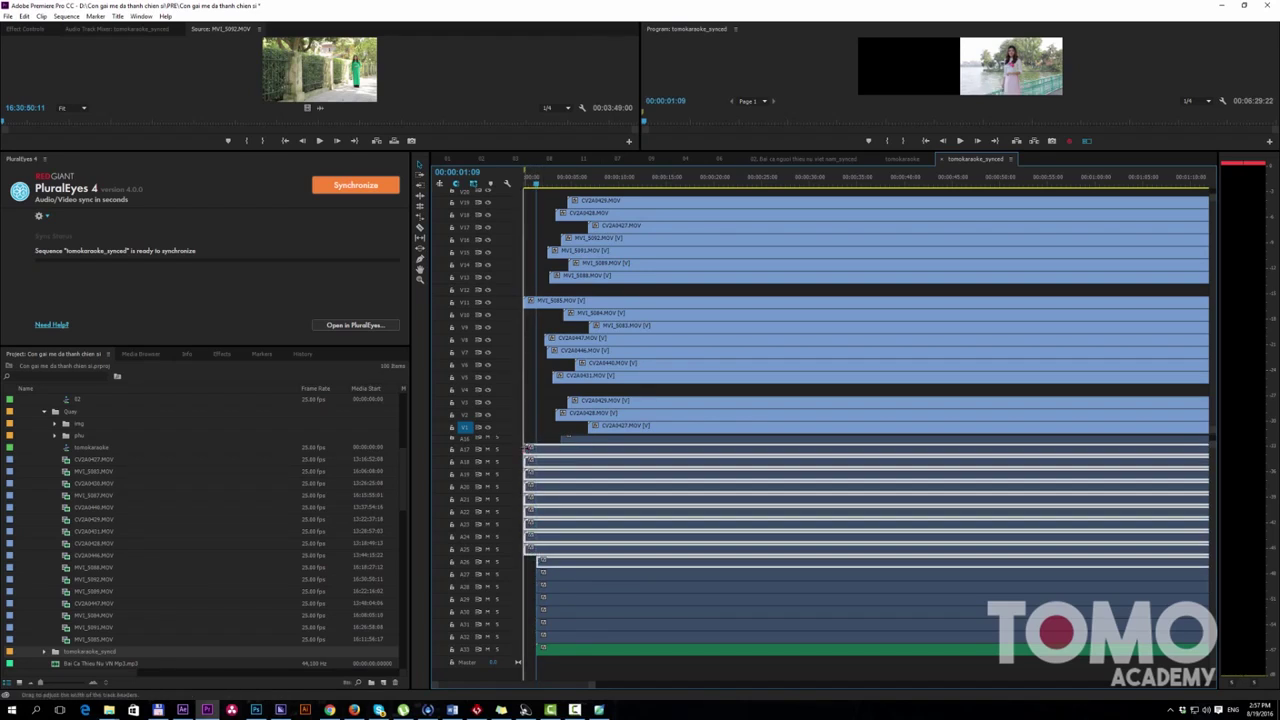
drag(528, 446, 538, 448)
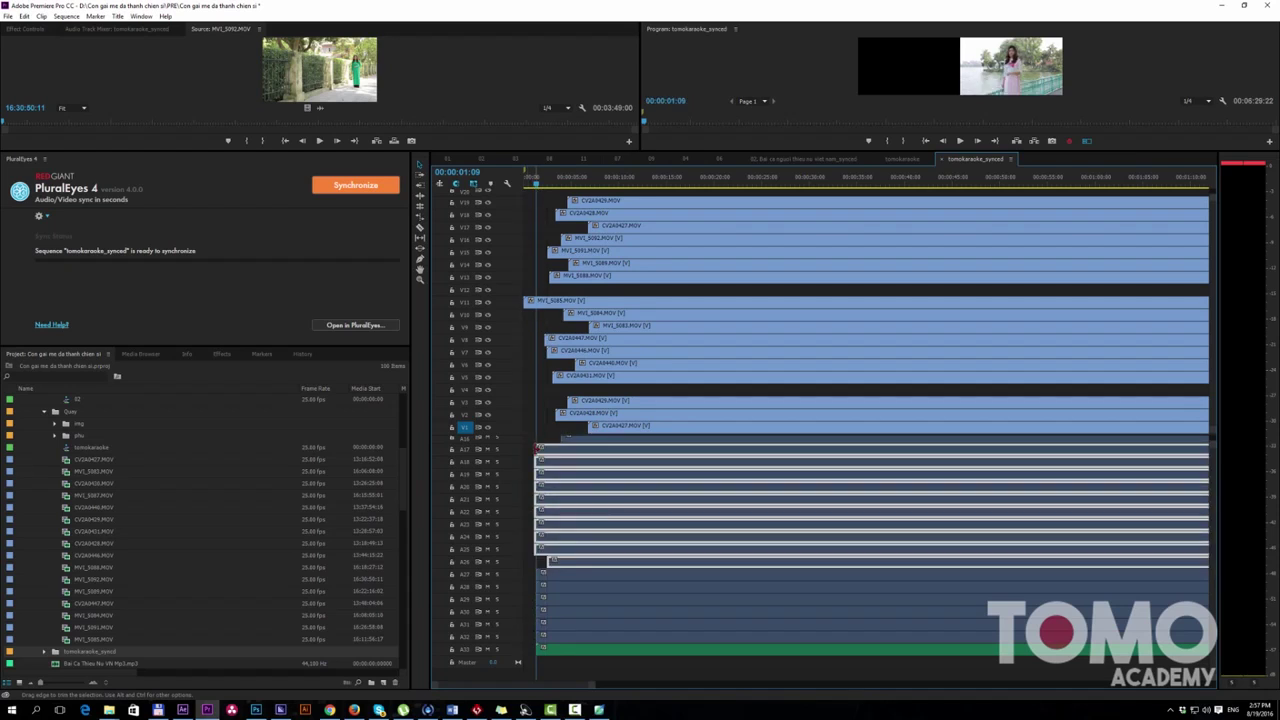
drag(538, 448, 528, 448)
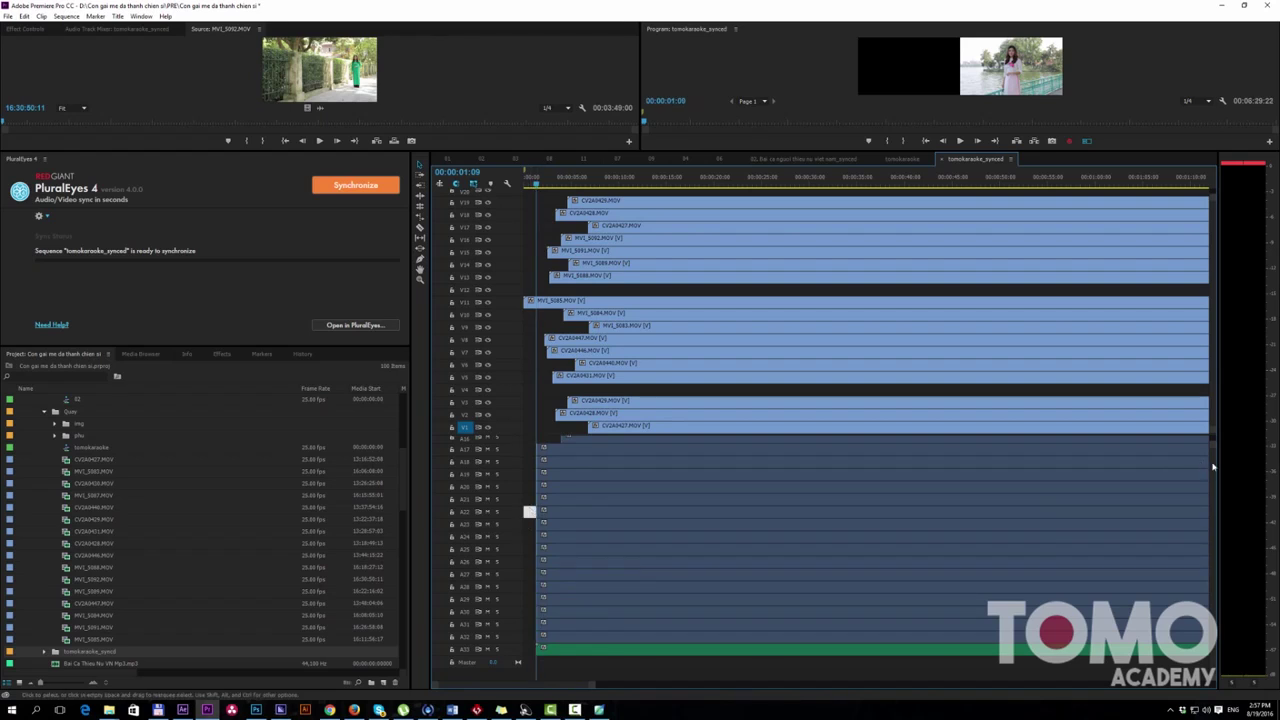
scroll(1000, 520, up, 5)
click(550, 572)
Step: Trim MVI_5085's head on V11 and Ripple Delete the empty gap at the sequence start
drag(524, 566, 538, 566)
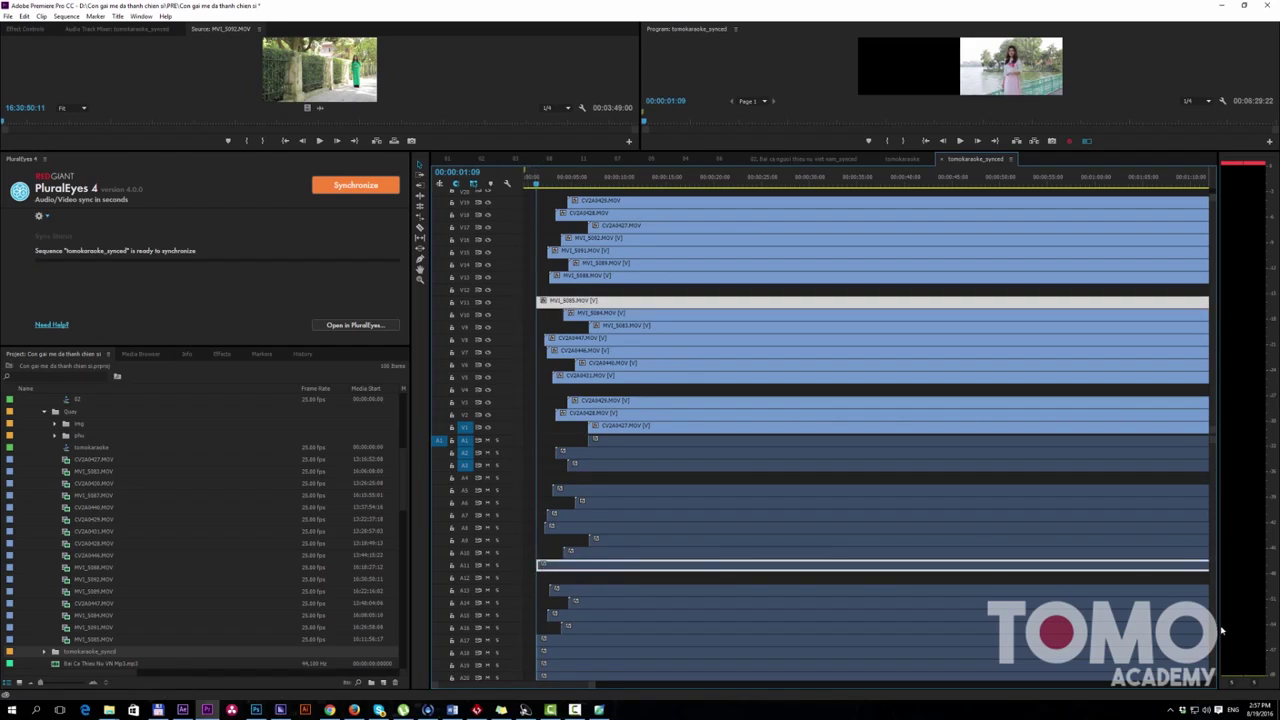
scroll(1000, 550, down, 5)
right_click(540, 660)
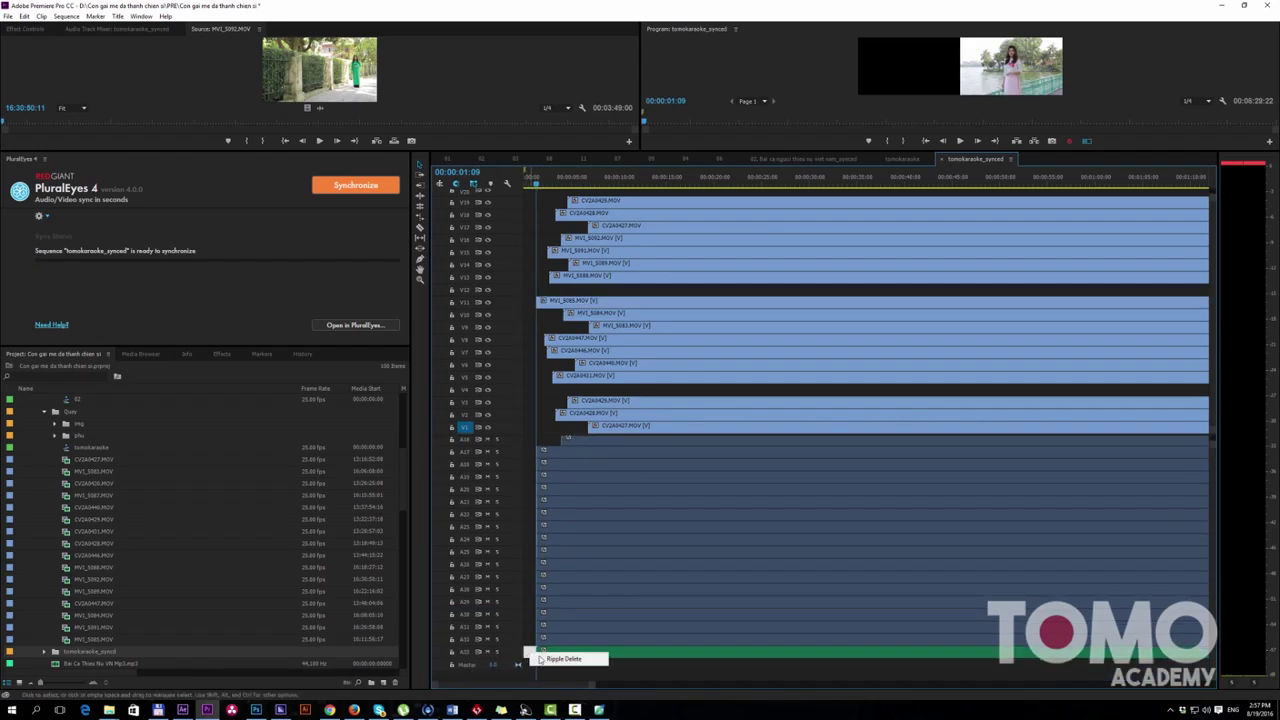
click(562, 659)
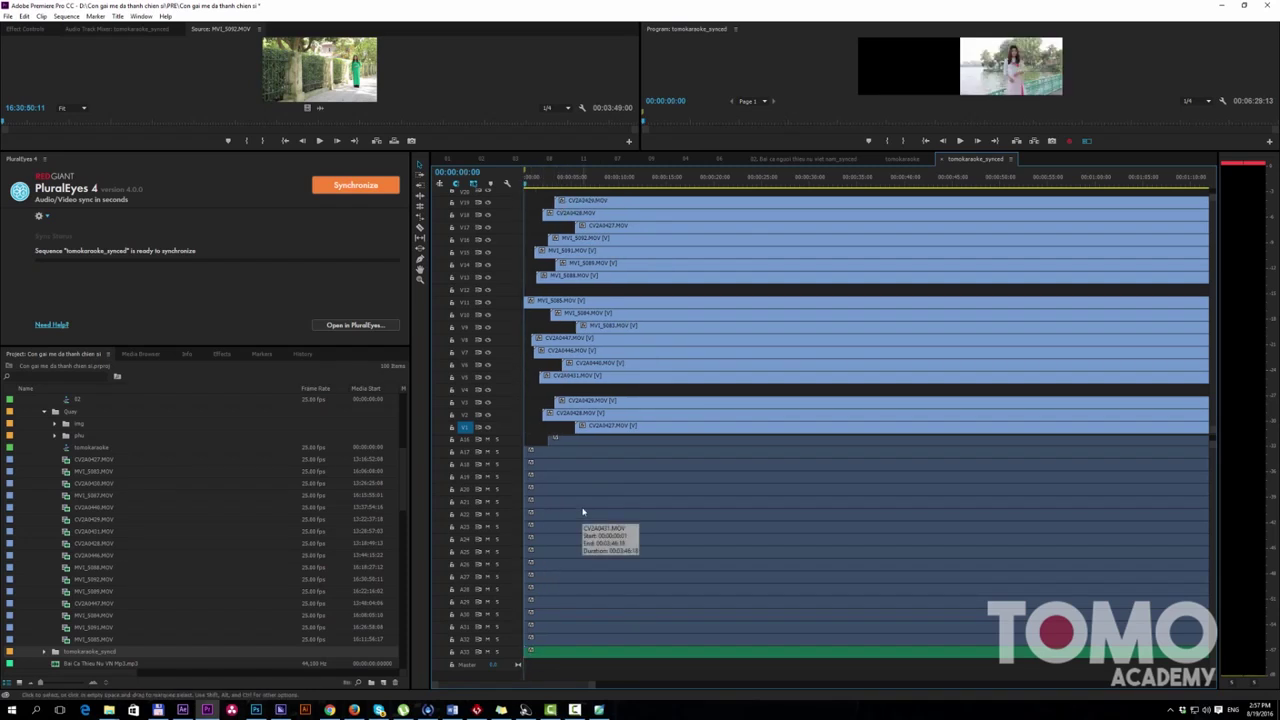
Step: Close the PluralEyes panel from its panel menu
click(540, 651)
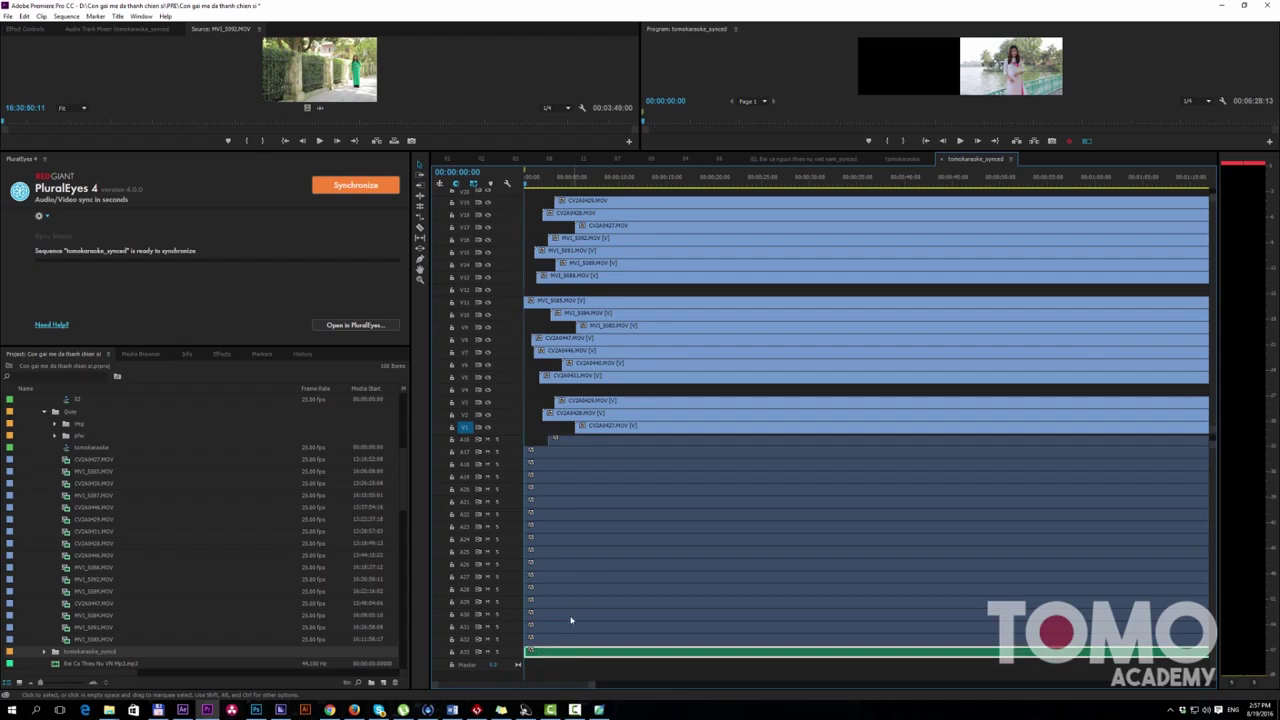
click(531, 209)
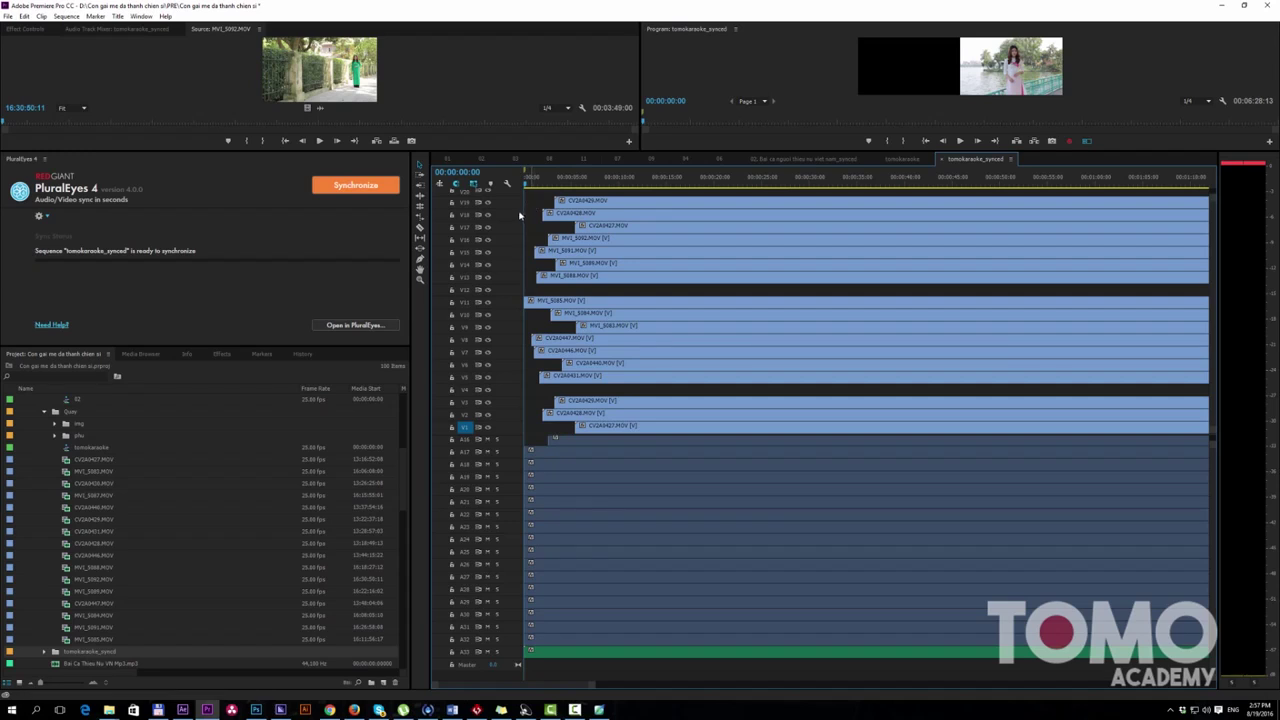
click(44, 158)
click(68, 163)
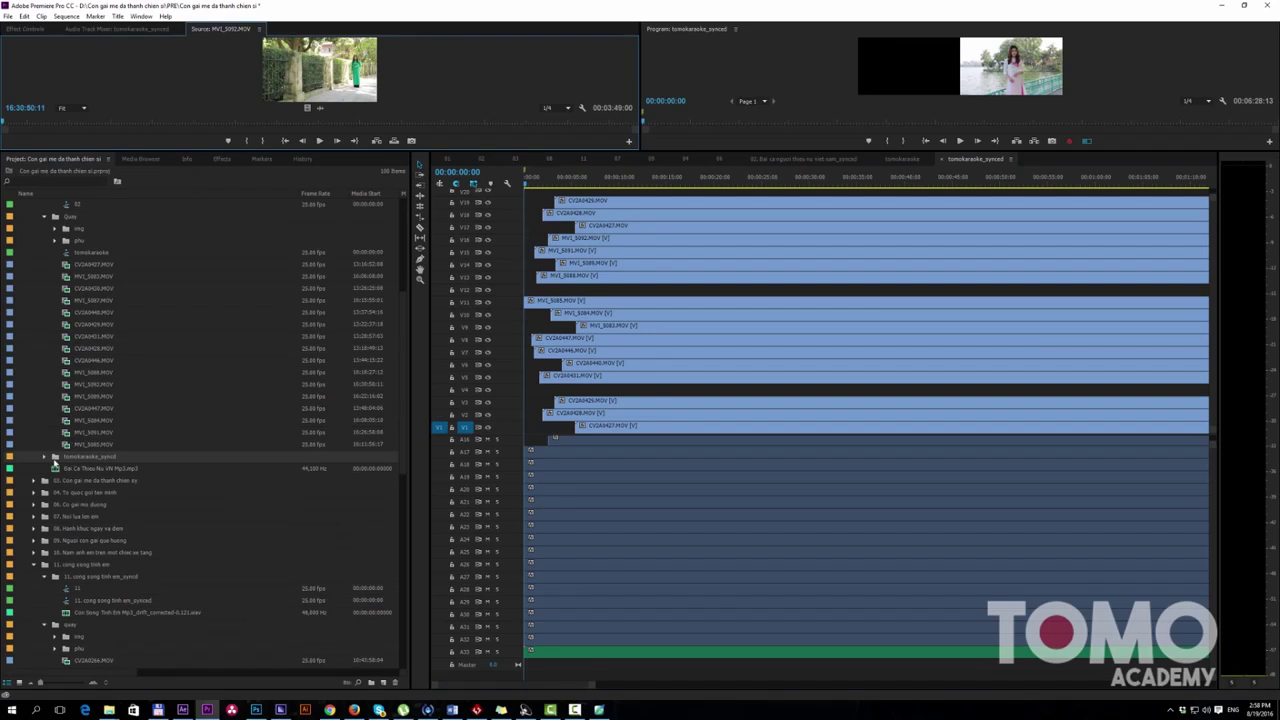
Step: Expand the tomokaraoke_synced bin and select the tomokaraoke_synced sequence inside it
click(46, 457)
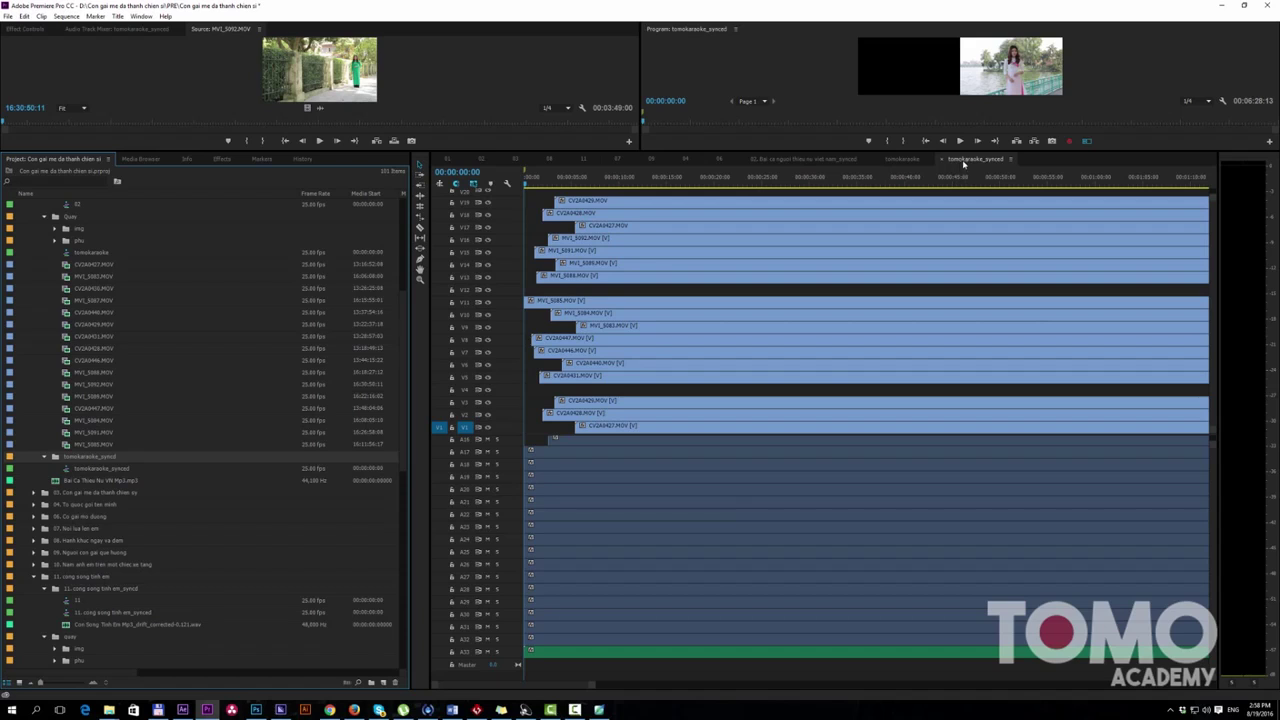
click(84, 469)
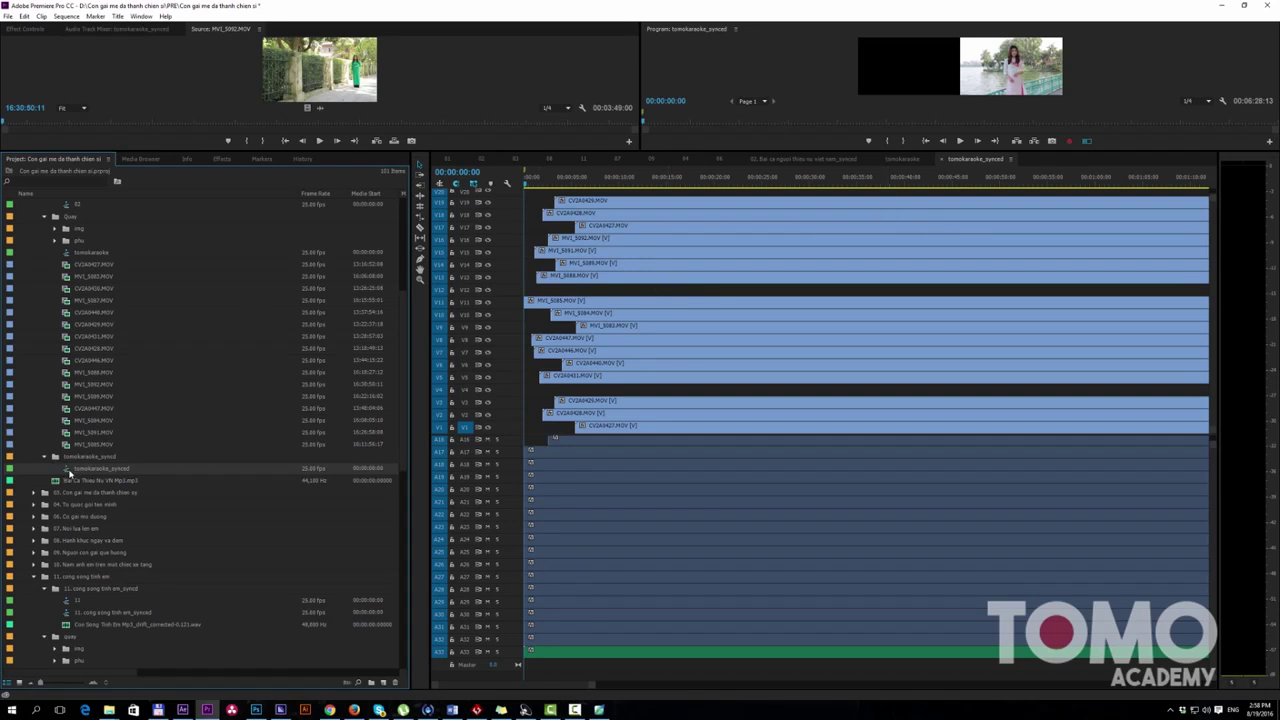
right_click(92, 471)
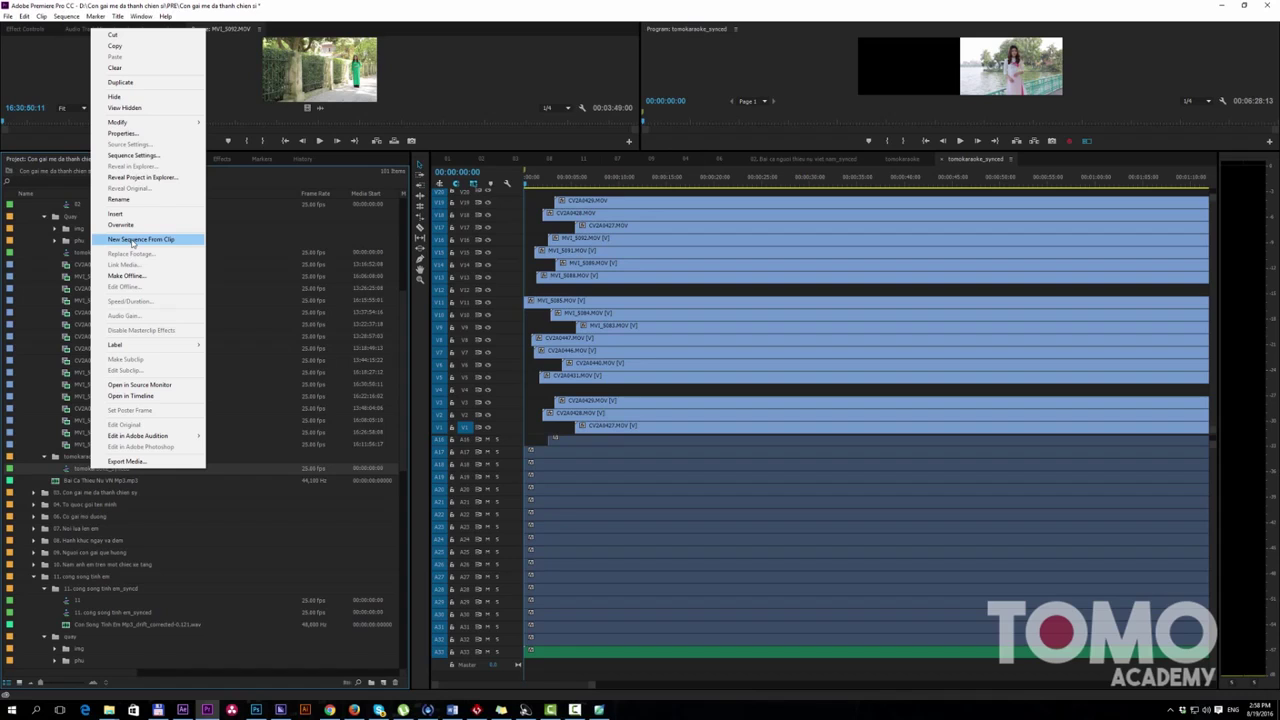
Step: Choose New Sequence From Clip to nest tomokaraoke_synced in a new sequence
click(140, 239)
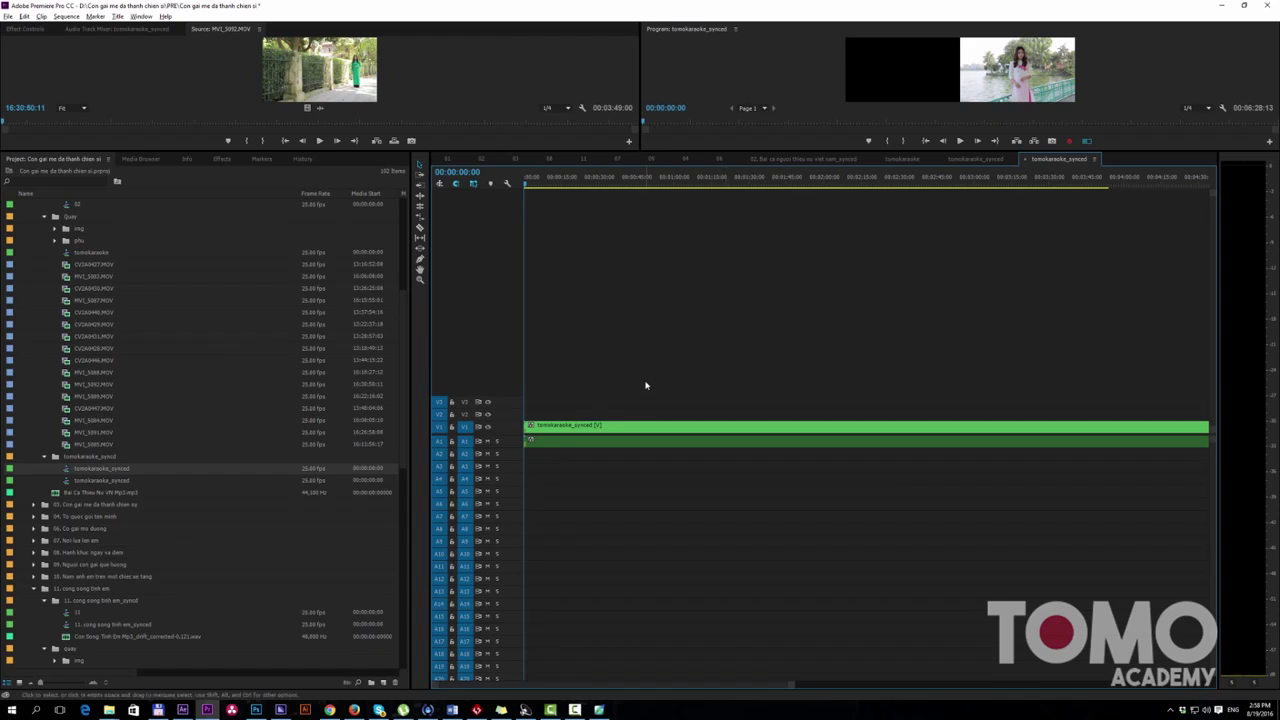
Step: Enlarge the source and program monitors and select the nested tomokaraoke_synced clip on V1
scroll(630, 384, down, 1)
scroll(613, 379, down, 3)
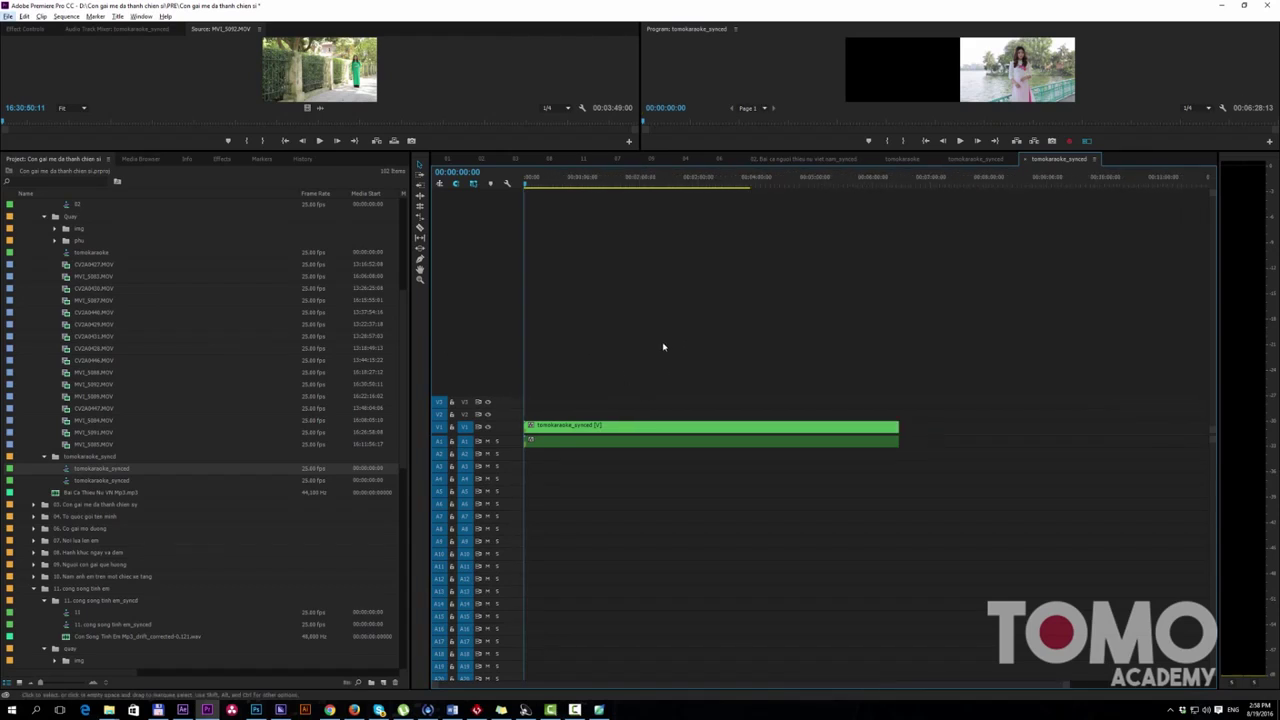
click(568, 443)
drag(571, 399, 586, 456)
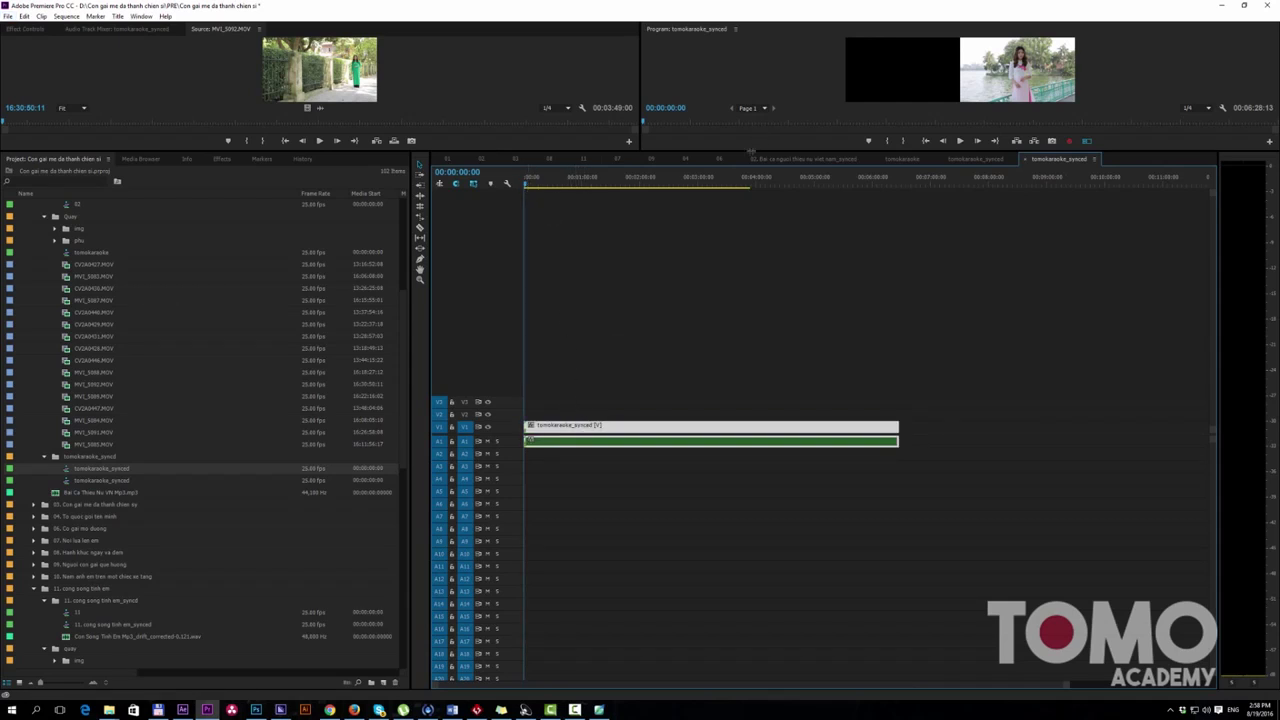
drag(745, 153, 753, 357)
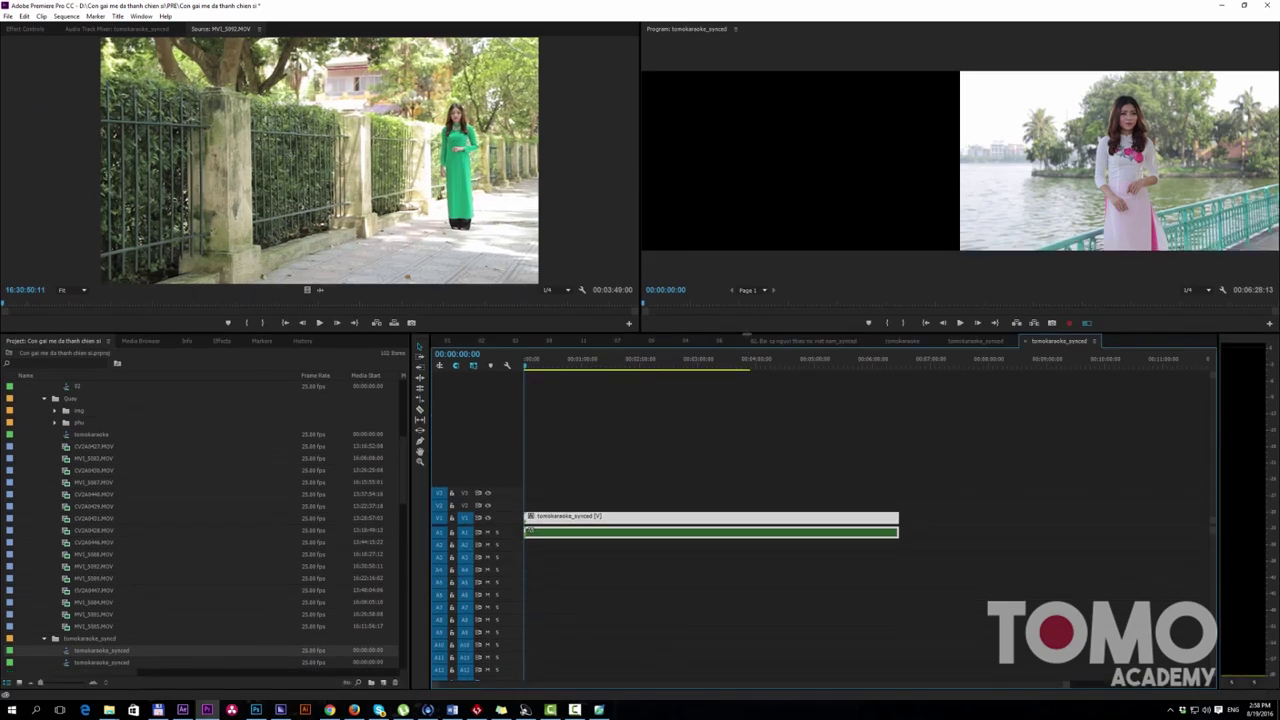
click(760, 477)
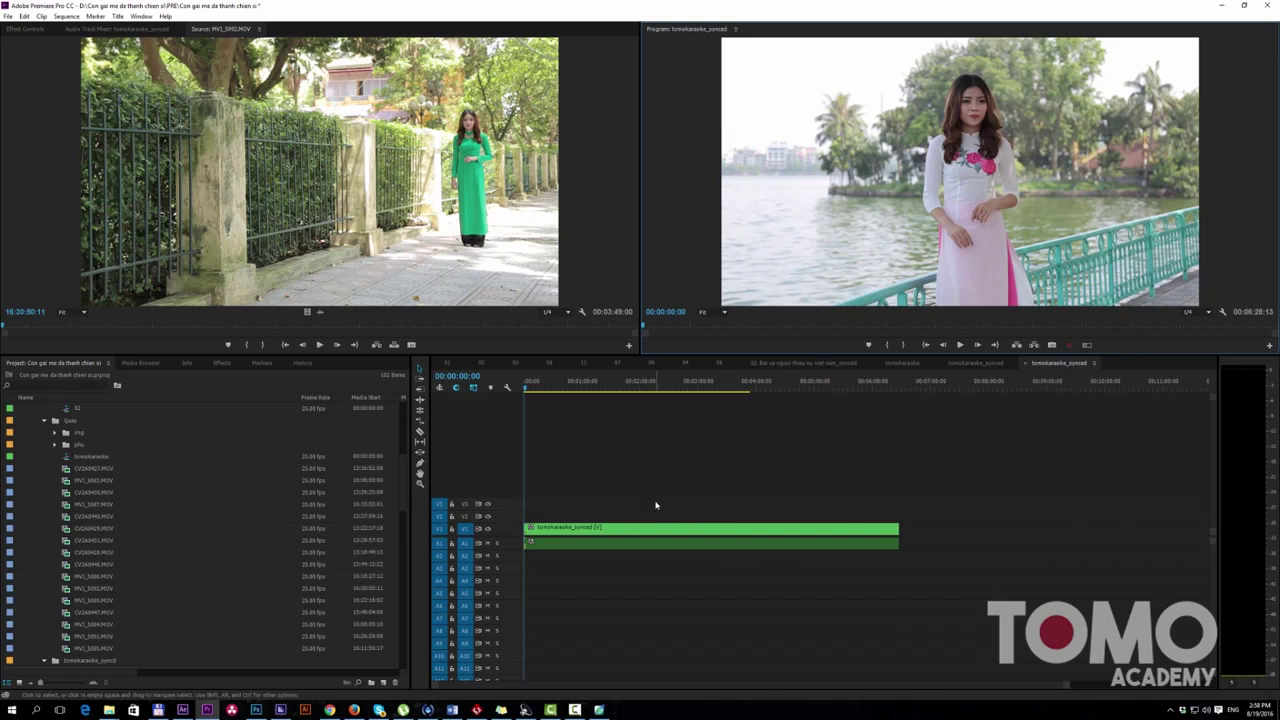
click(682, 525)
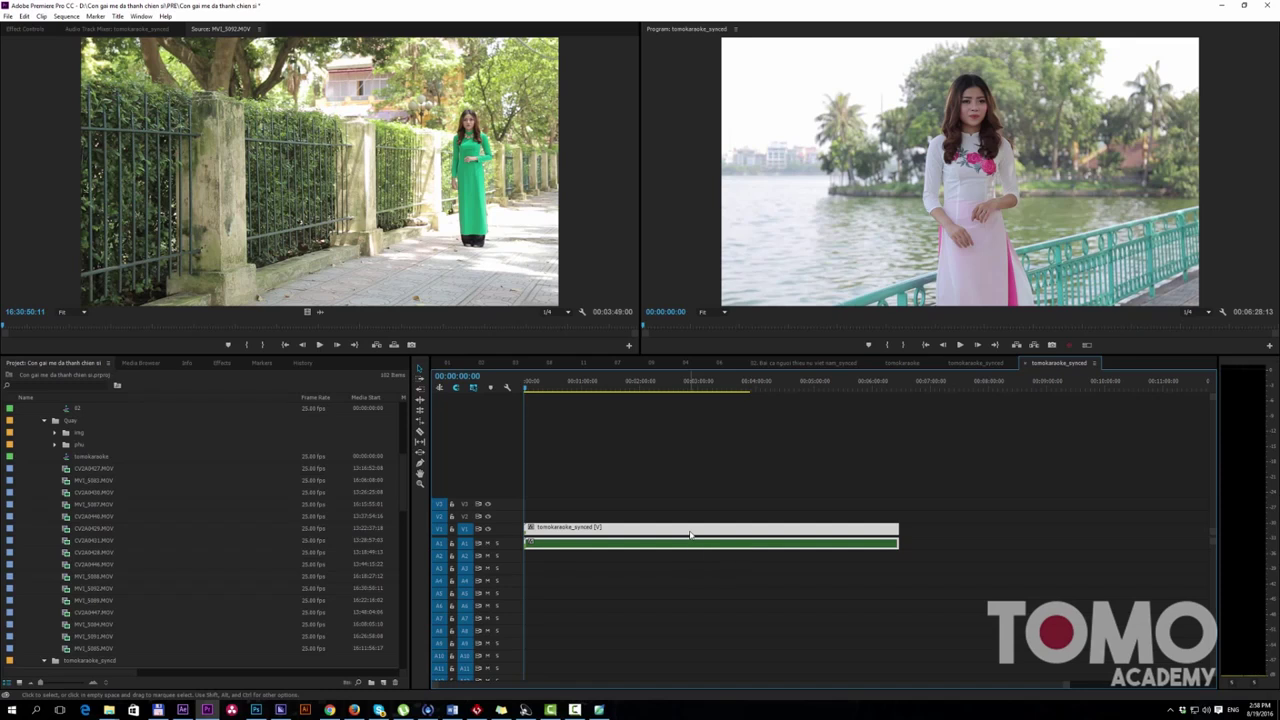
right_click(678, 531)
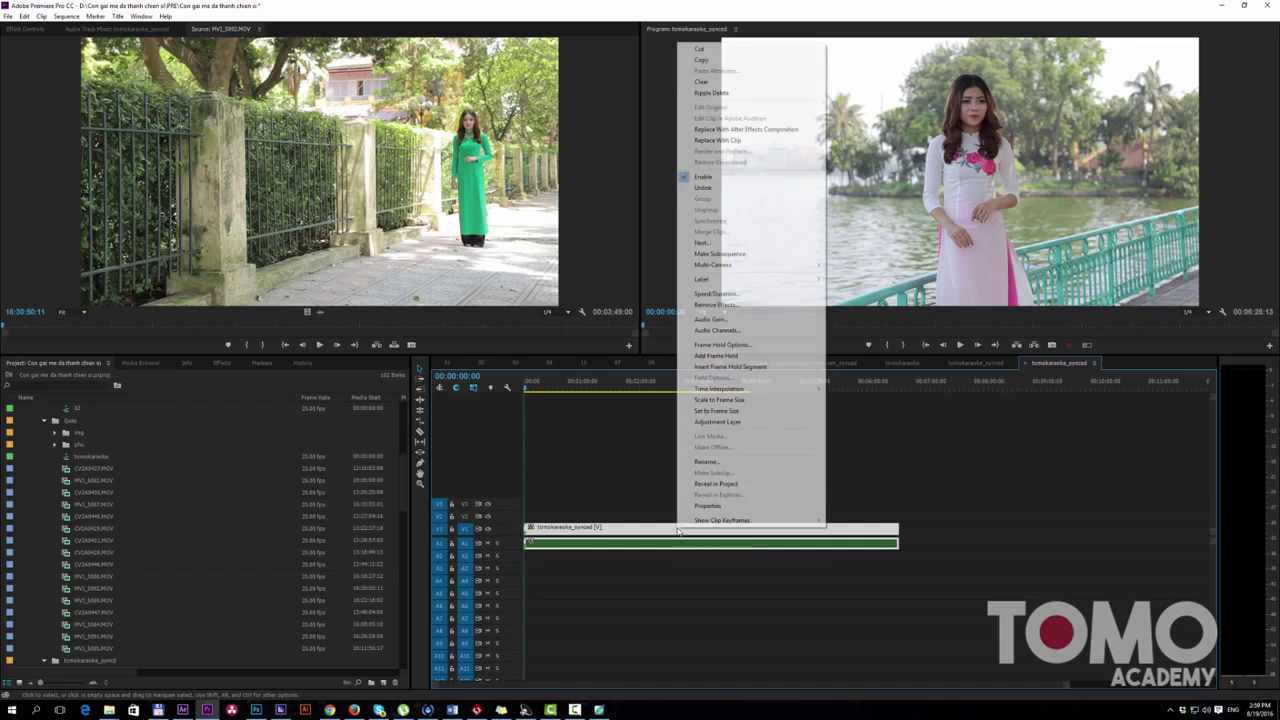
Step: Enable Multi-Camera on the nested clip, making it [MC1] CV2A0427.MOV, and open the Button Editor
mouse_move(728, 271)
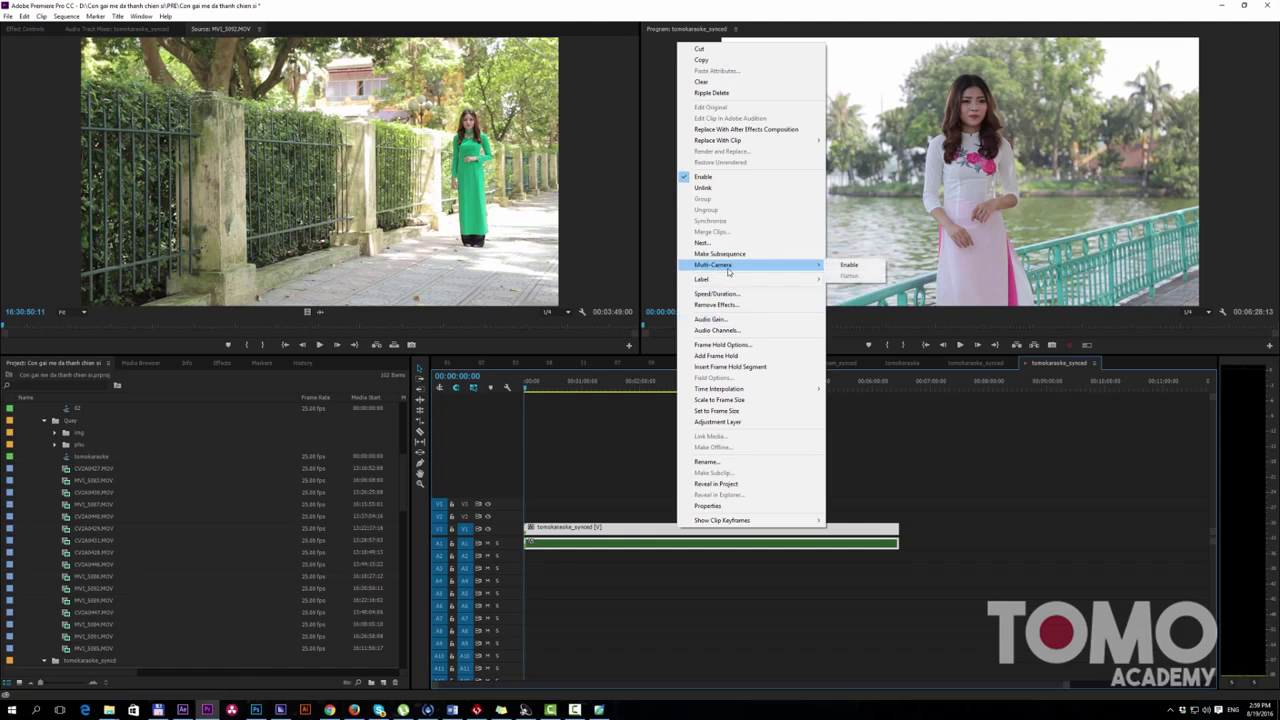
click(846, 266)
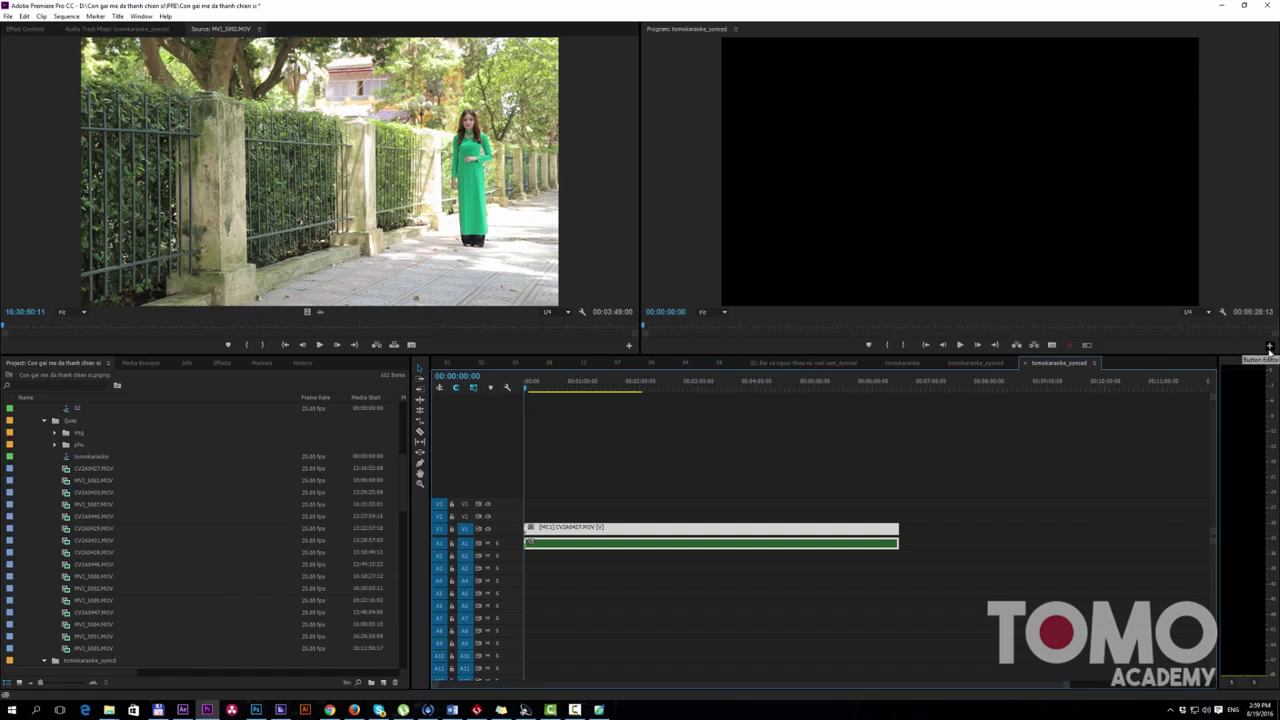
click(1270, 346)
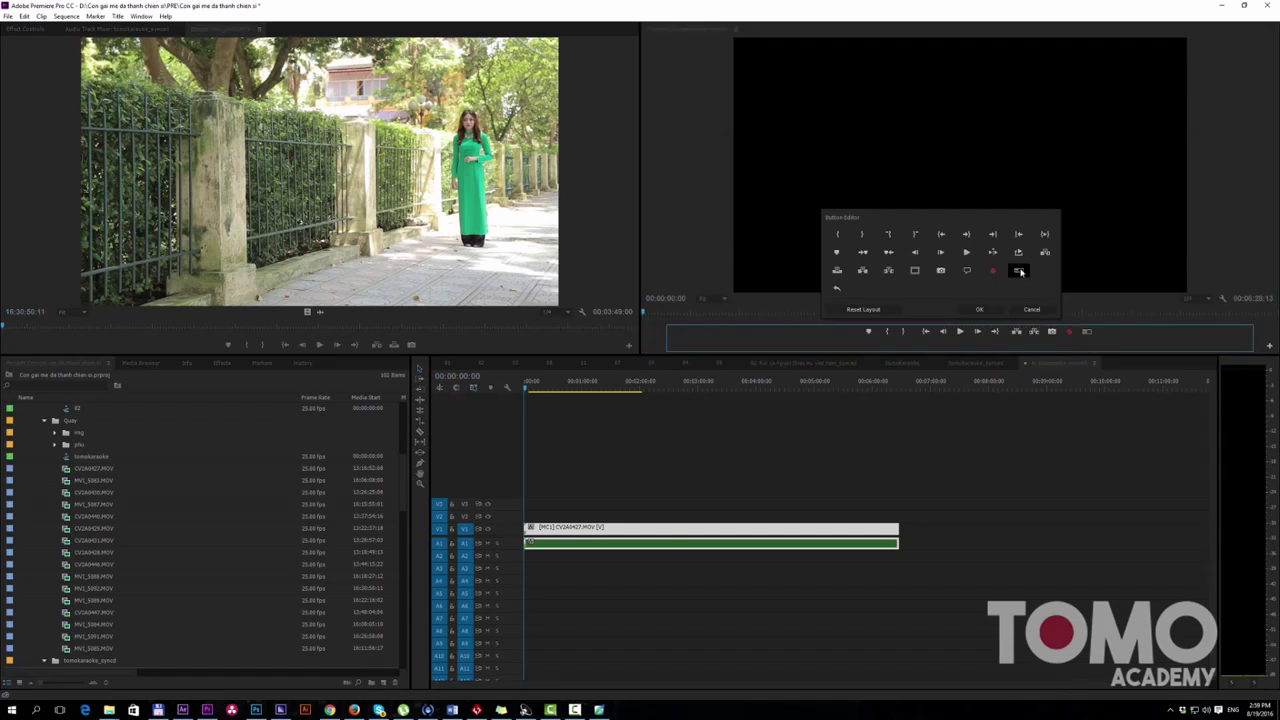
Step: Add the Toggle Multi-Camera View button to the Program monitor and show the camera angles
drag(1019, 271, 1089, 331)
drag(1089, 331, 1128, 334)
click(1000, 310)
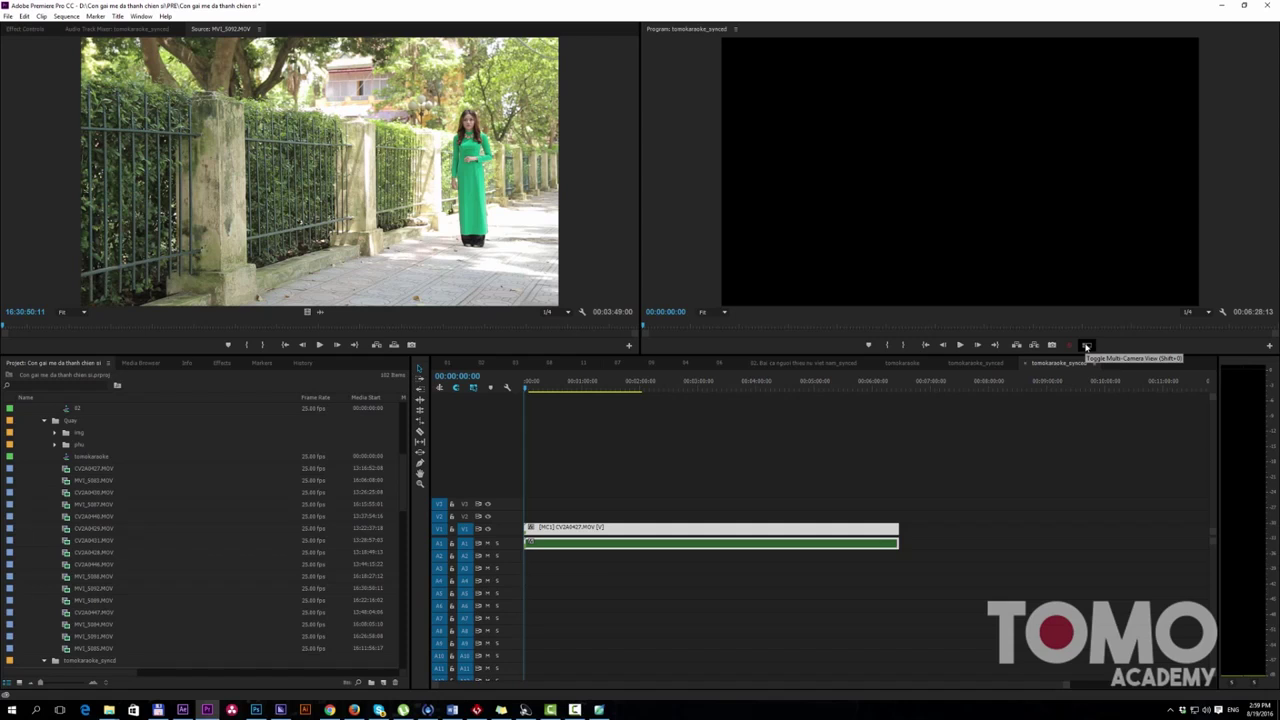
click(1087, 347)
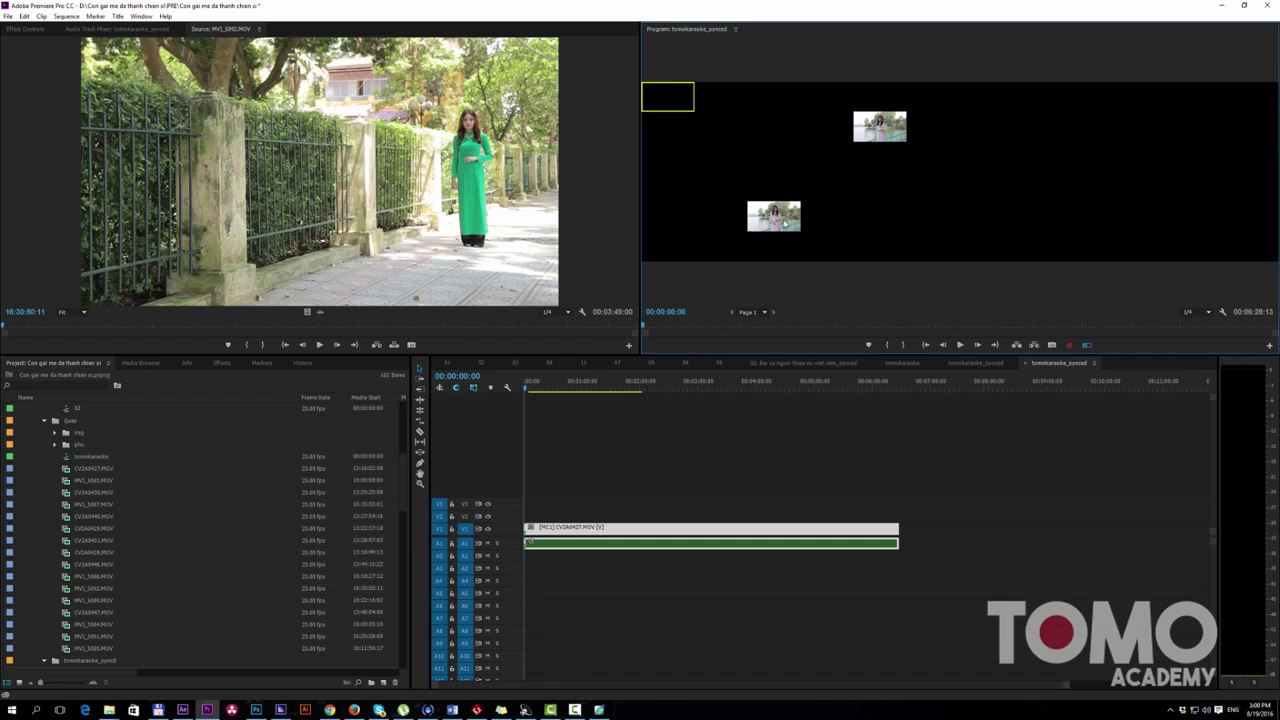
click(996, 367)
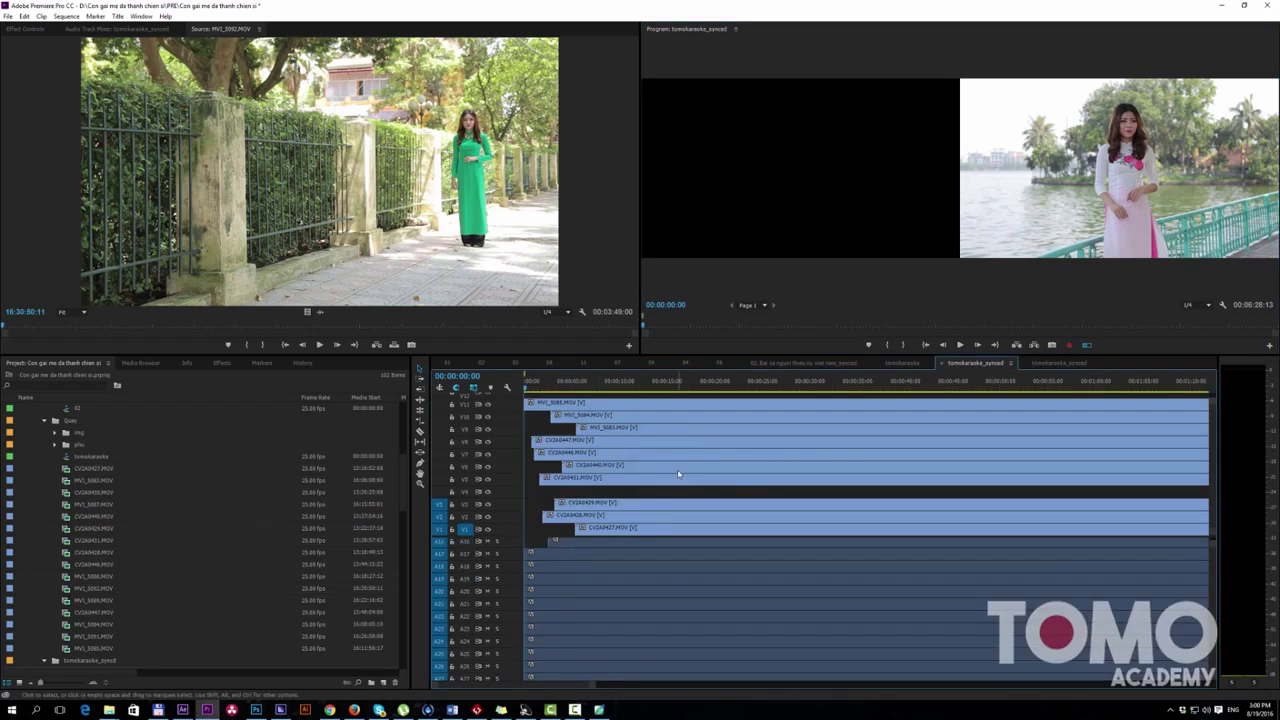
Step: In the multicam sequence, switch the multicam clip to the MVI_5085 camera angle
click(1041, 364)
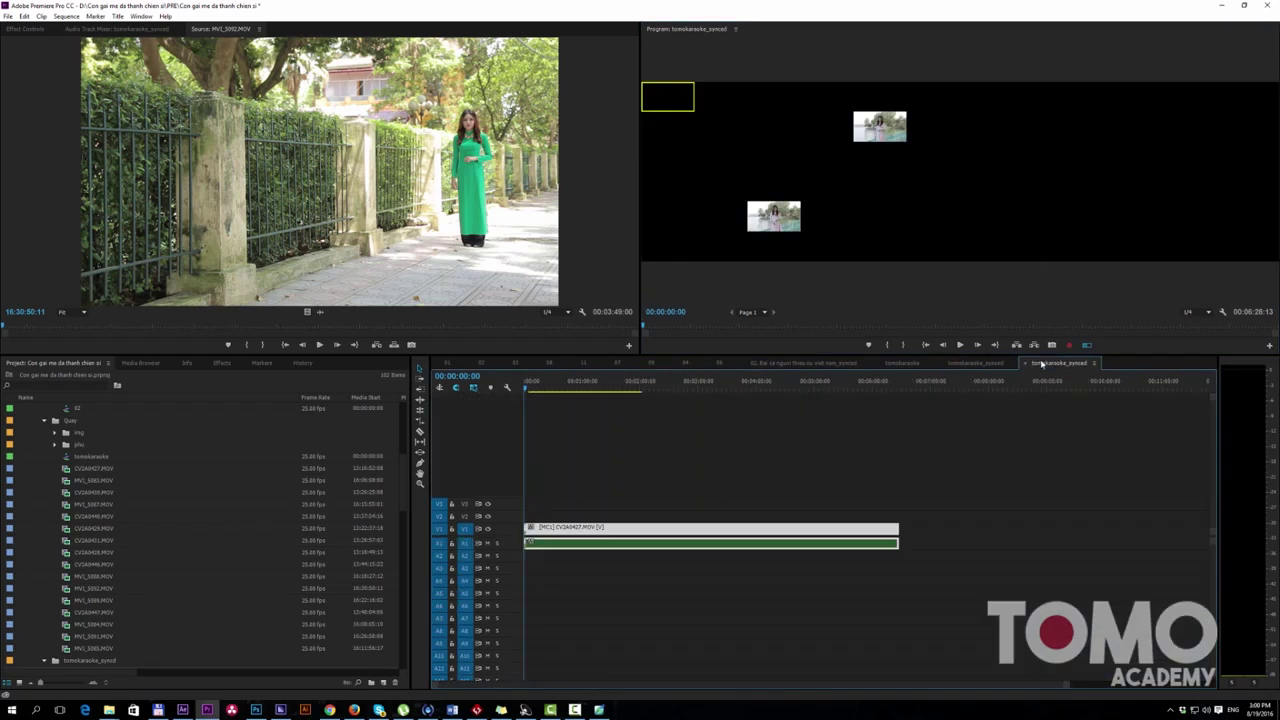
click(869, 130)
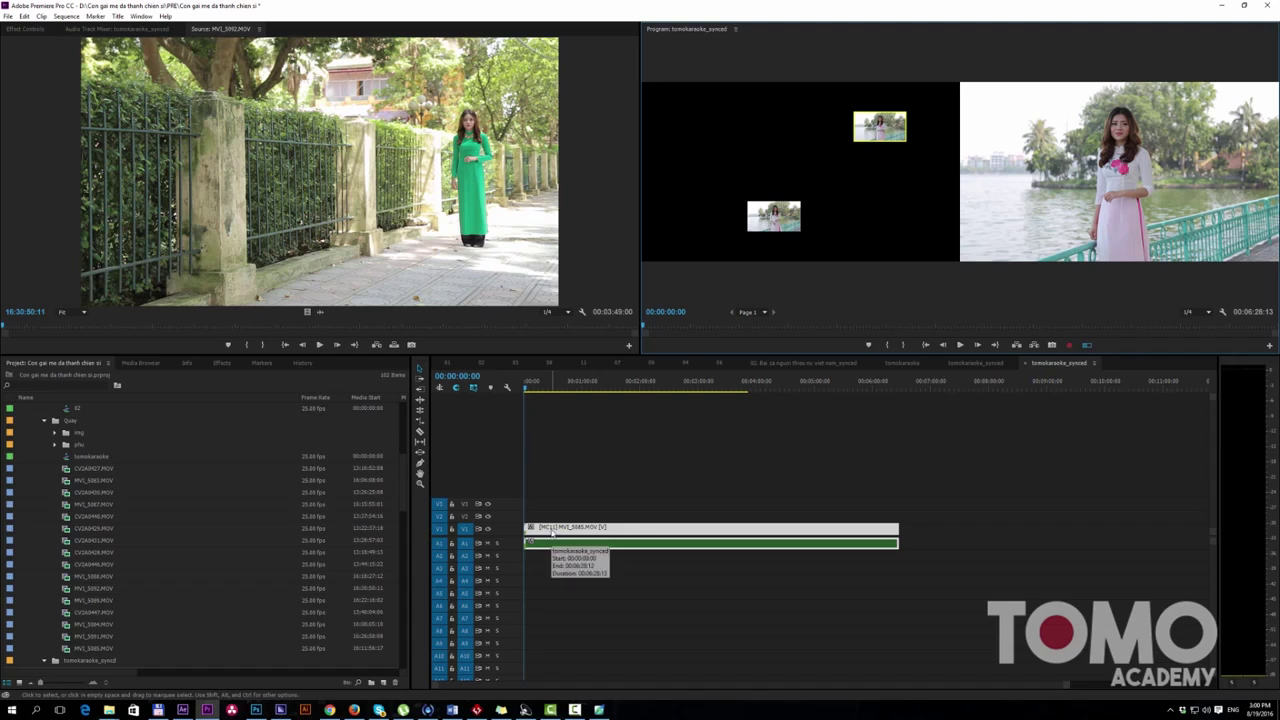
click(590, 452)
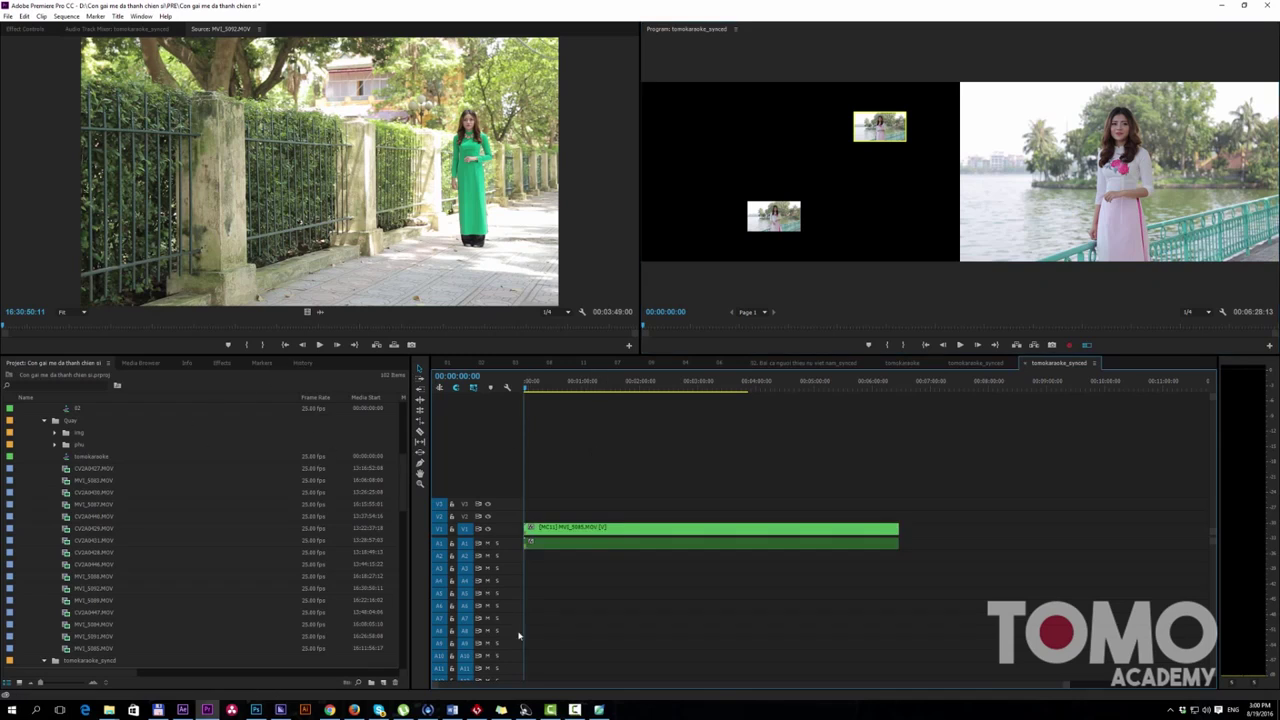
Step: Drag the song file from the Project panel onto track A2
click(46, 421)
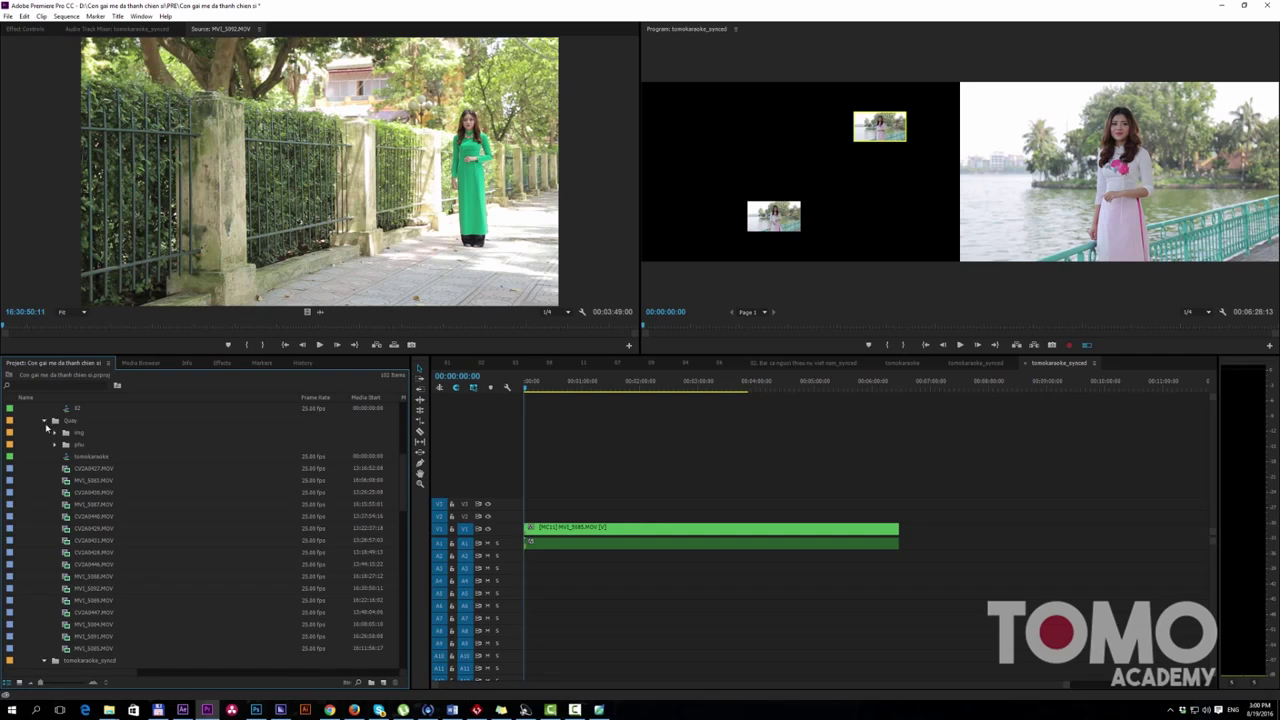
mouse_move(95, 408)
mouse_down()
mouse_move(580, 583)
mouse_move(500, 548)
mouse_up()
scroll(180, 420, up, 2)
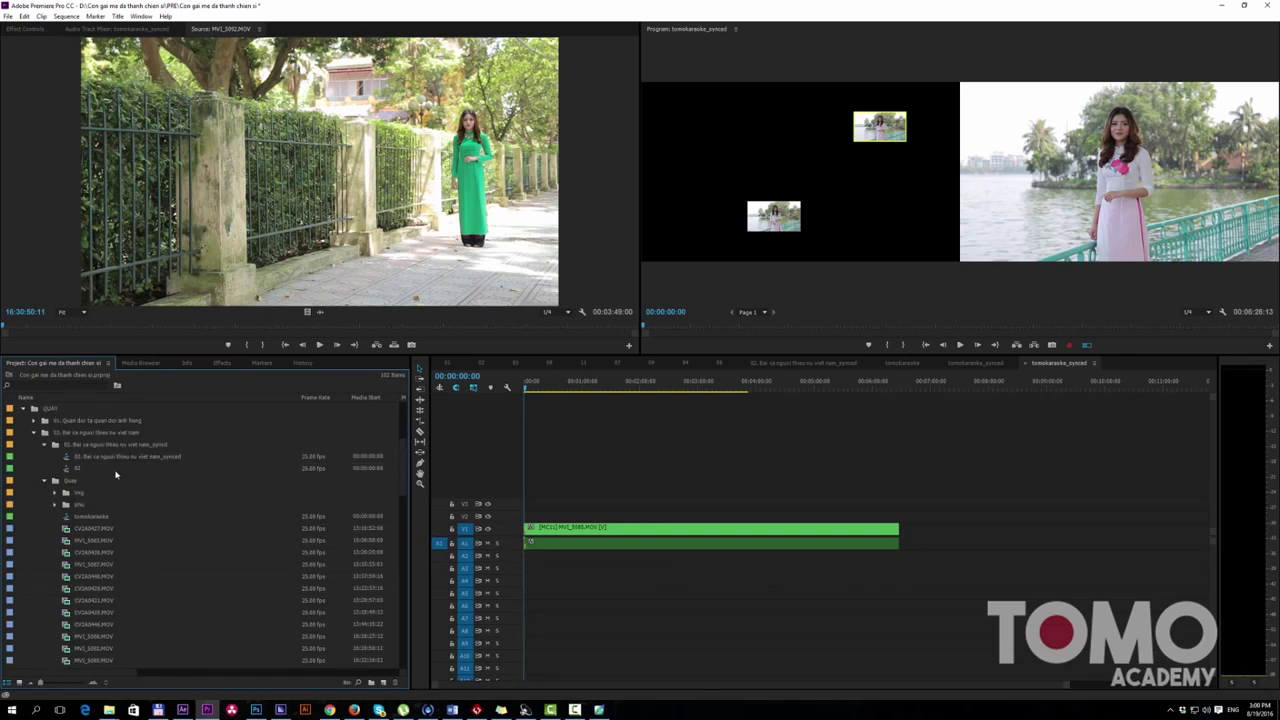
Step: Scroll through the Project panel to locate the tomokaraoke_synced folder and the song file
scroll(100, 460, up, 5)
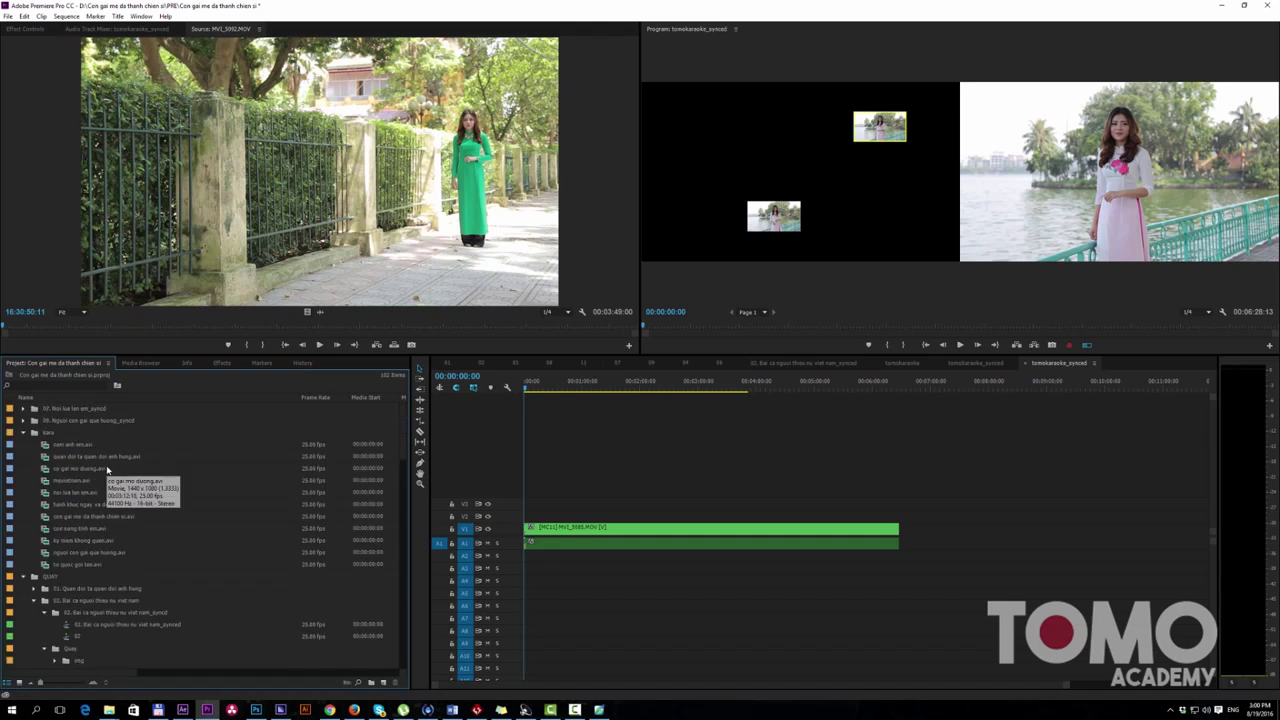
scroll(118, 495, down, 3)
scroll(126, 503, down, 2)
scroll(125, 504, down, 2)
scroll(126, 503, down, 2)
scroll(130, 572, up, 15)
scroll(16, 408, up, 1)
scroll(40, 446, up, 2)
scroll(33, 447, up, 2)
scroll(40, 445, down, 3)
scroll(50, 442, down, 5)
scroll(60, 440, down, 3)
scroll(65, 437, down, 2)
scroll(65, 437, up, 2)
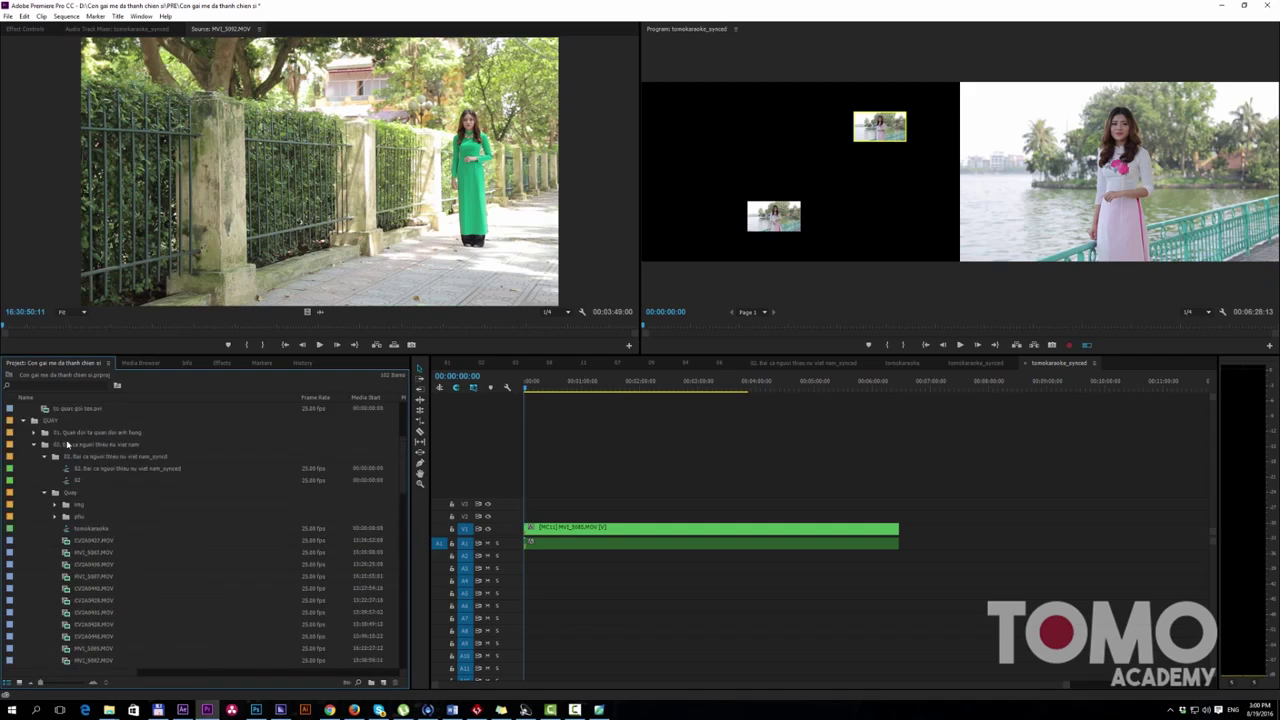
Step: Collapse and expand the QUAY, tim bai hat, 02 song and Quay folders to shorten the list
click(30, 422)
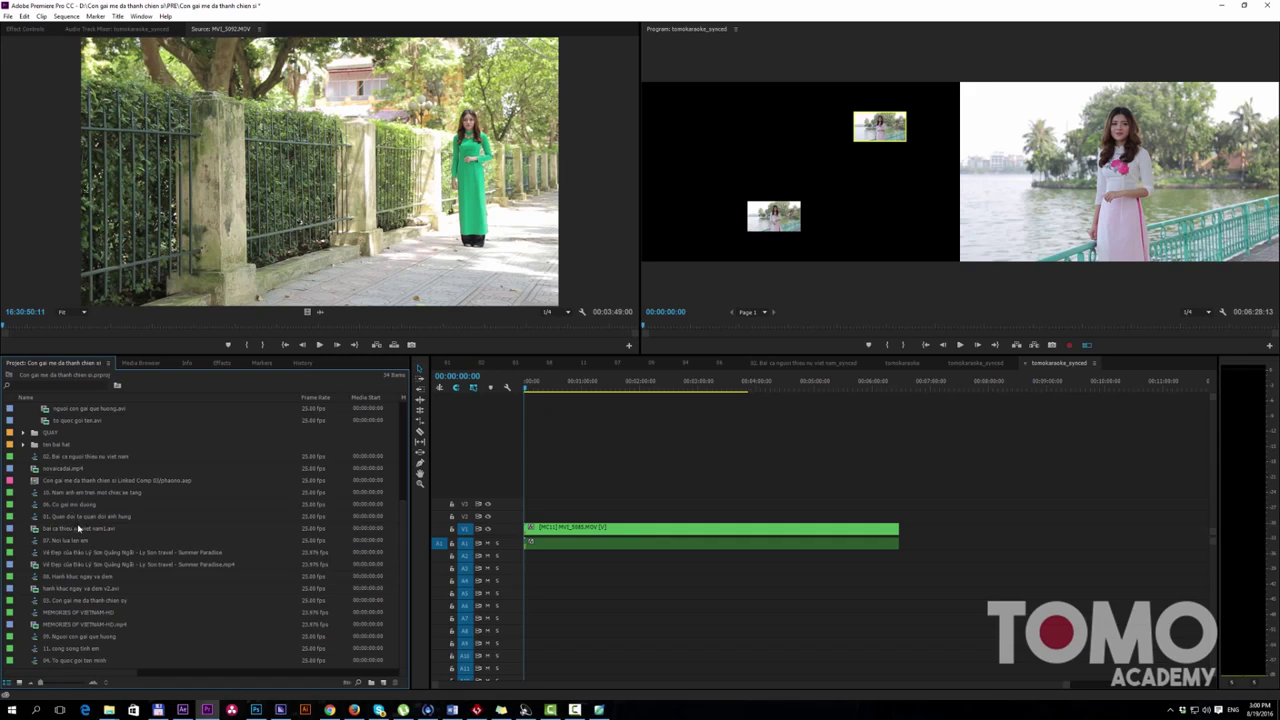
click(24, 445)
click(24, 433)
click(32, 457)
click(32, 457)
click(44, 481)
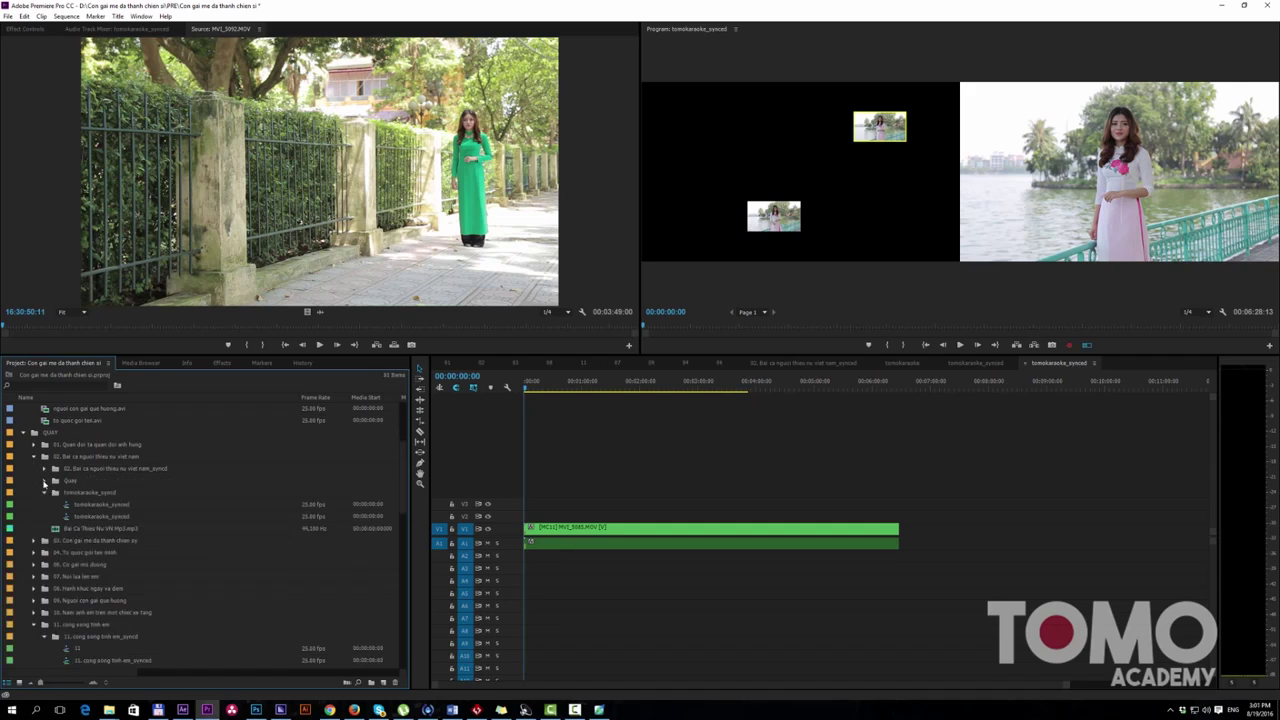
Step: Place the Bai Ca Thieu Nu VN Mp3 song on A2, comparing with the zoomed-out stacked sequence
drag(86, 533, 548, 563)
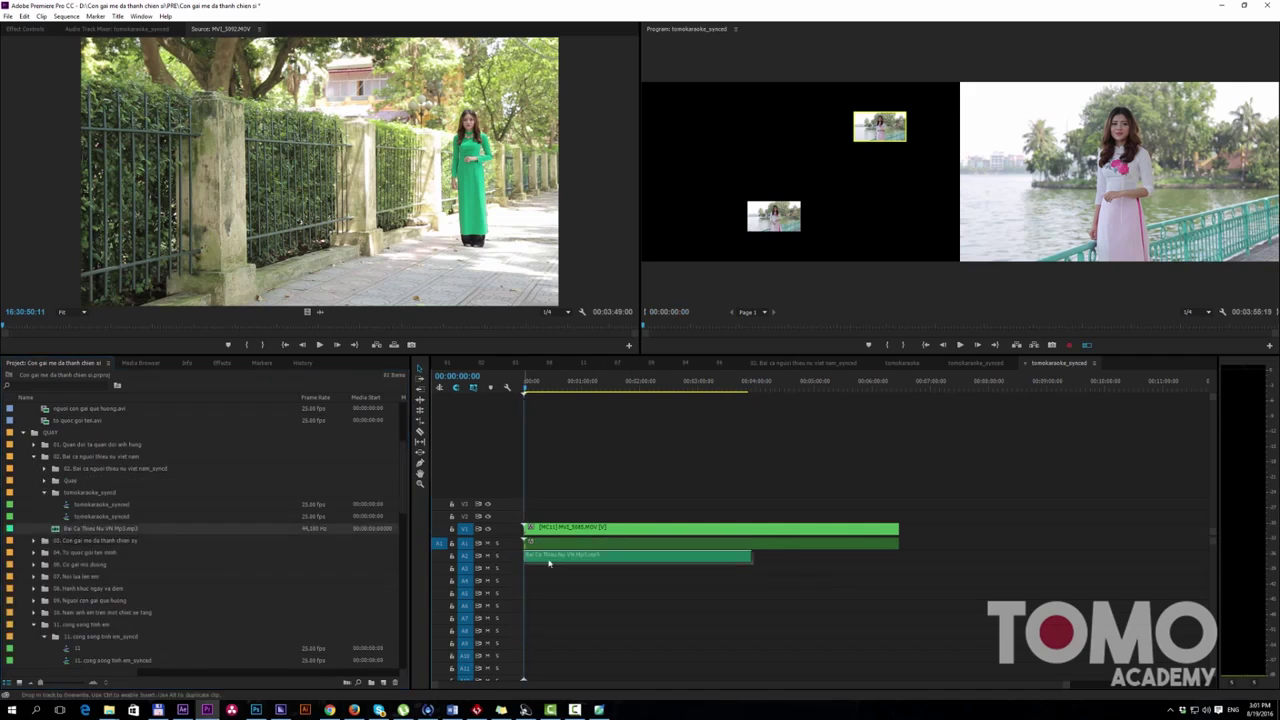
click(985, 365)
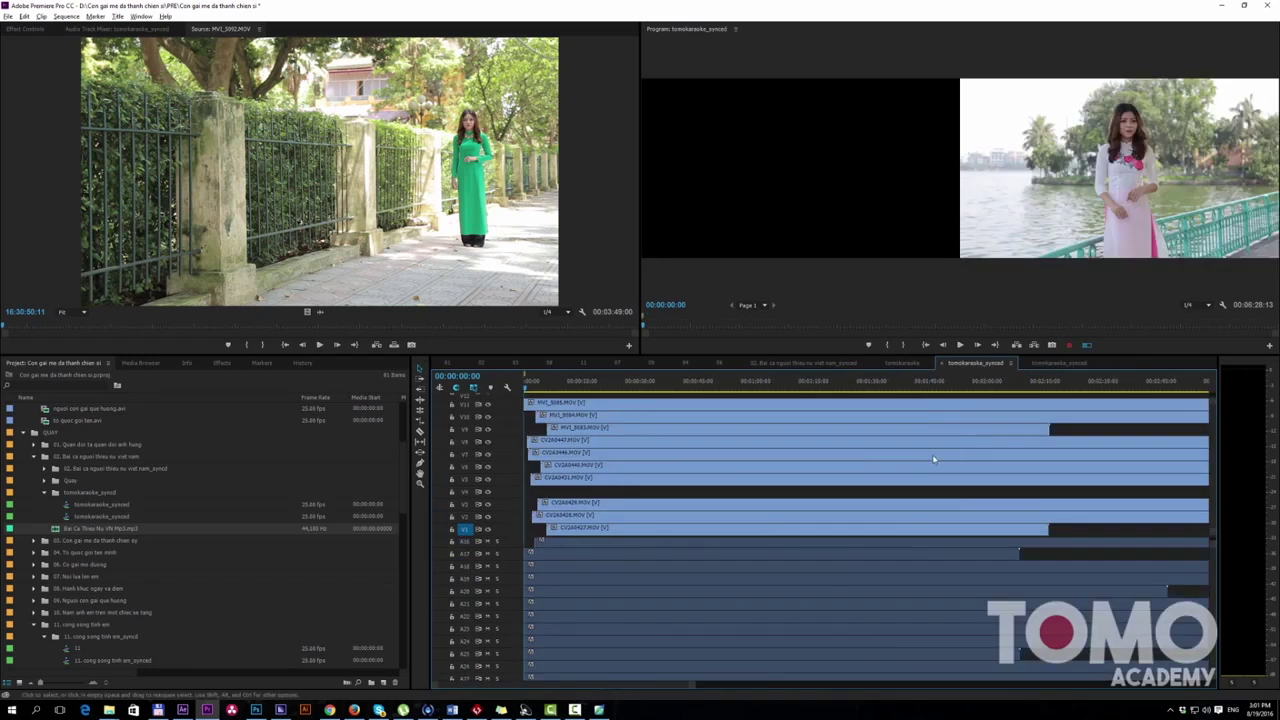
key(minus)
key(minus)
key(minus)
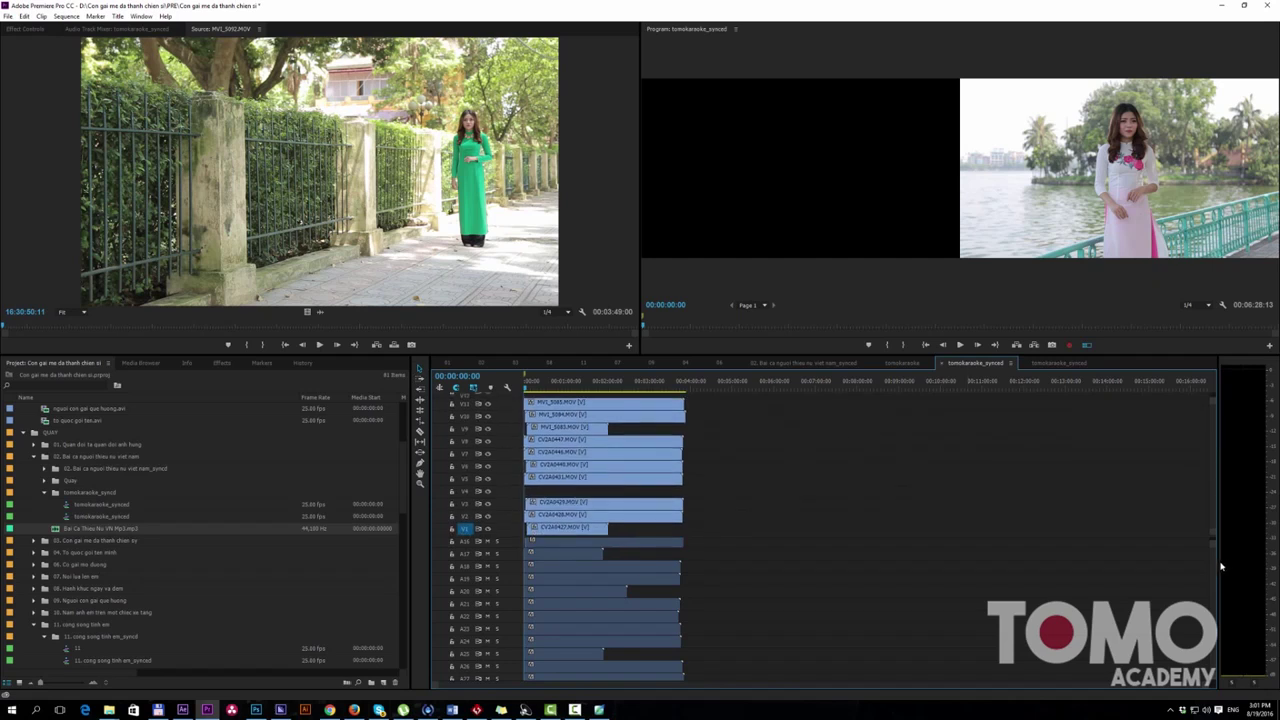
scroll(782, 571, up, 5)
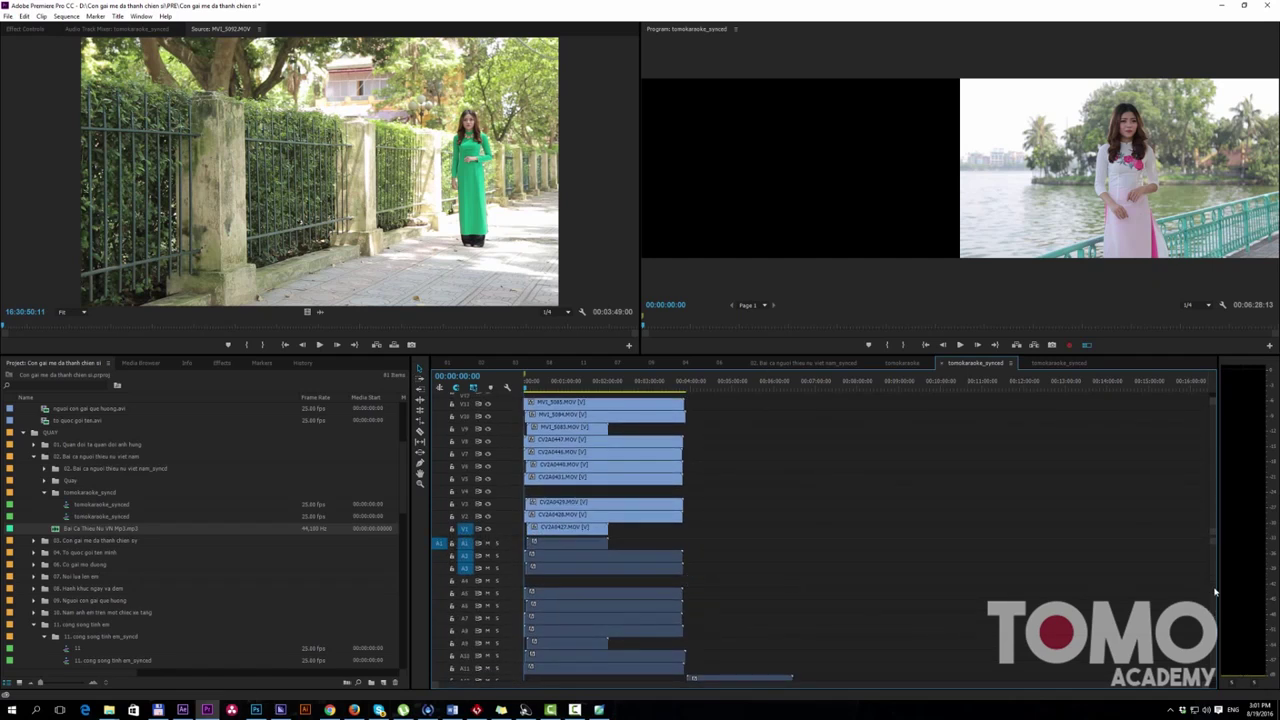
scroll(919, 611, down, 8)
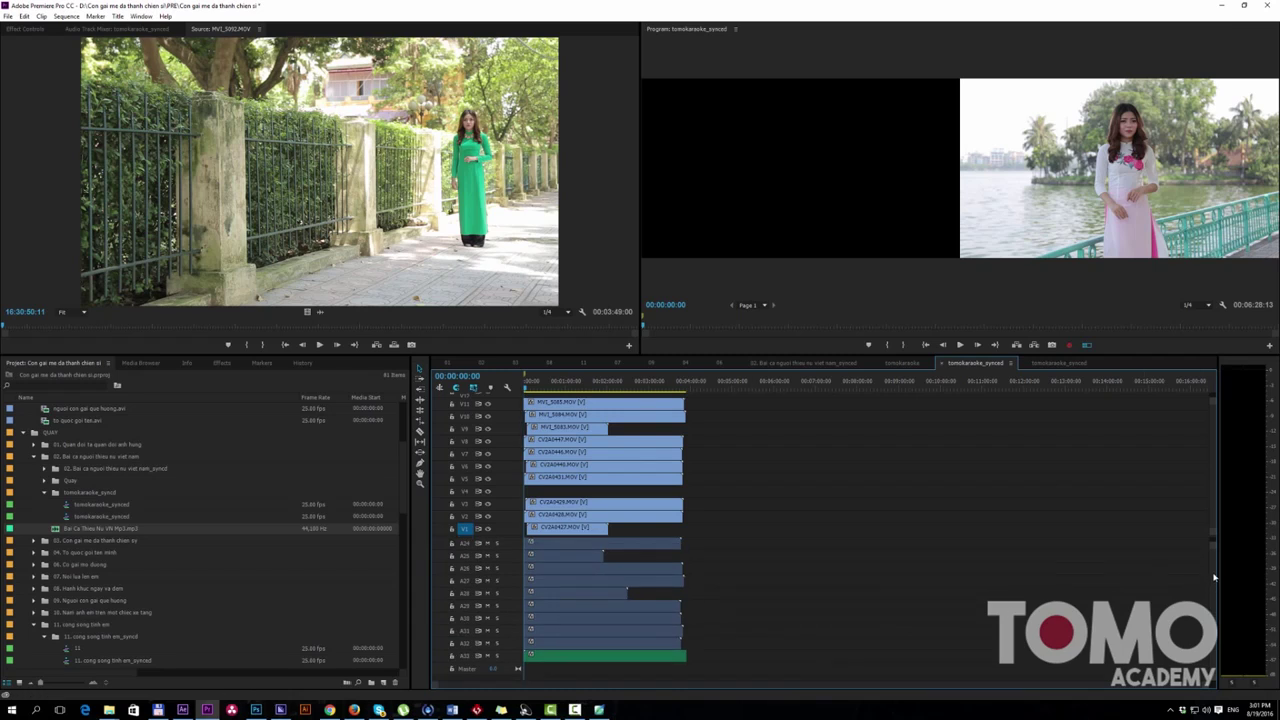
scroll(1000, 620, up, 8)
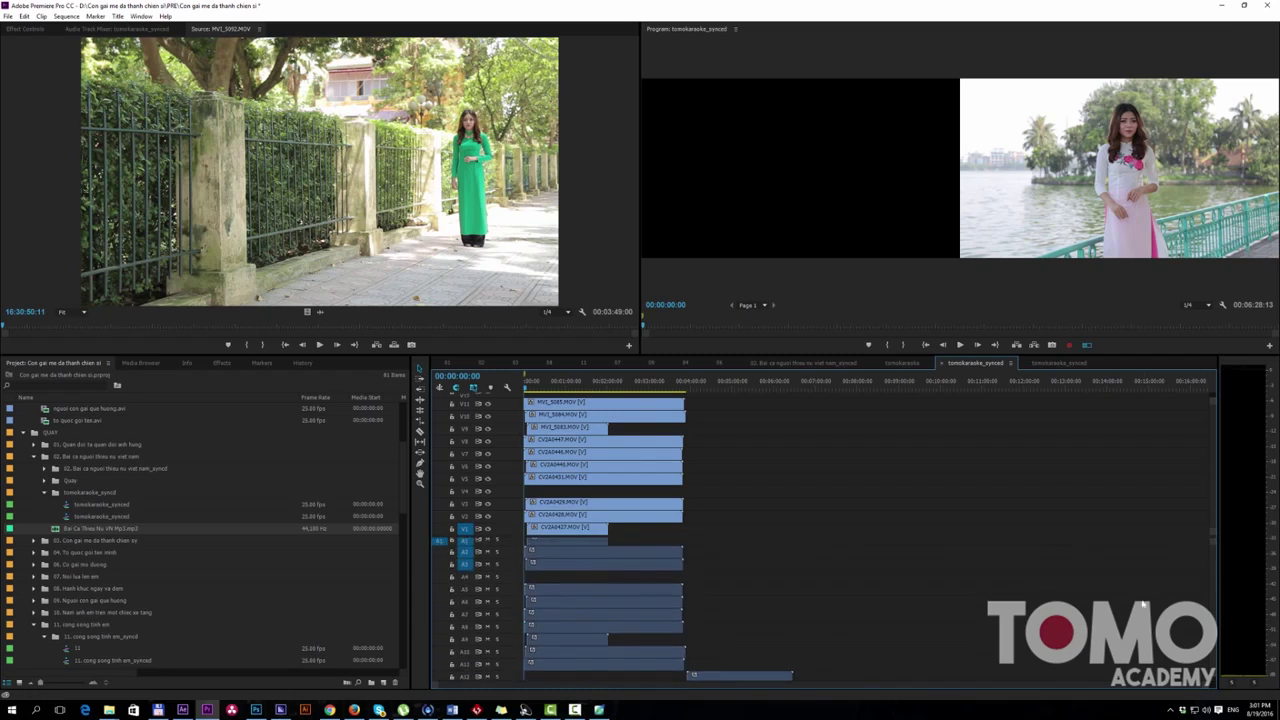
click(1060, 364)
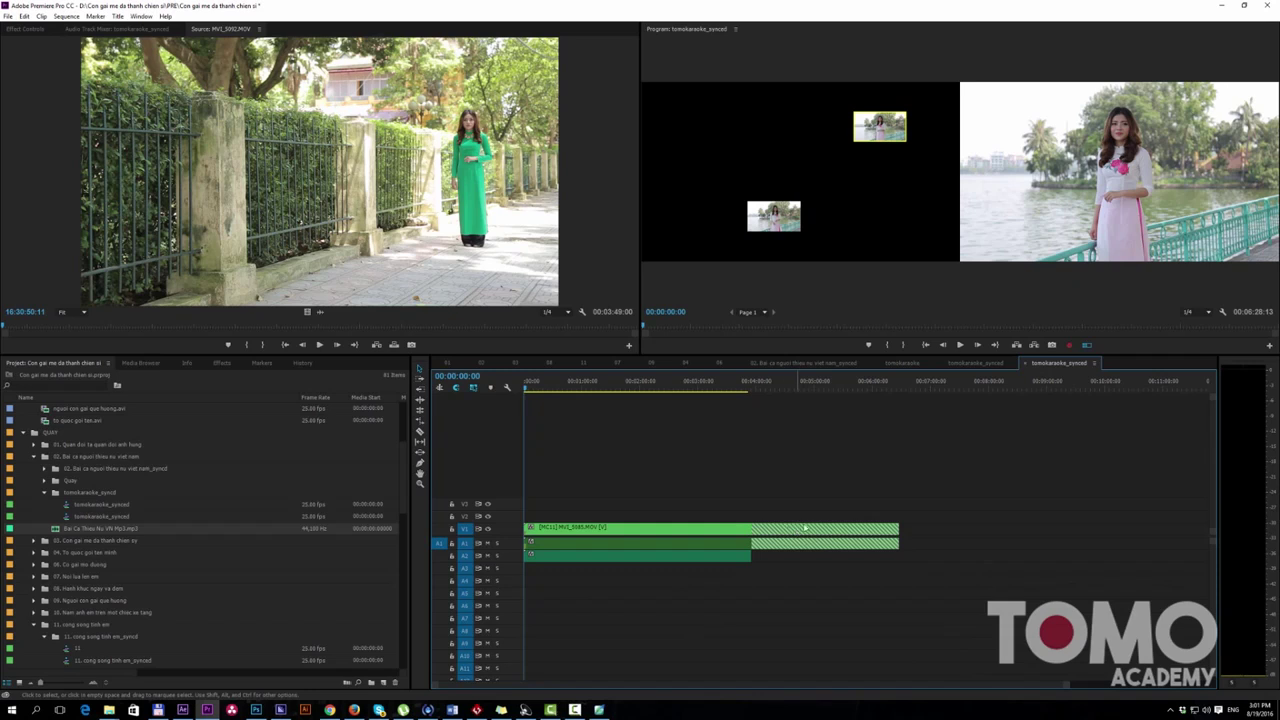
Step: Trim the multicam clip to the length of the song
drag(897, 528, 751, 530)
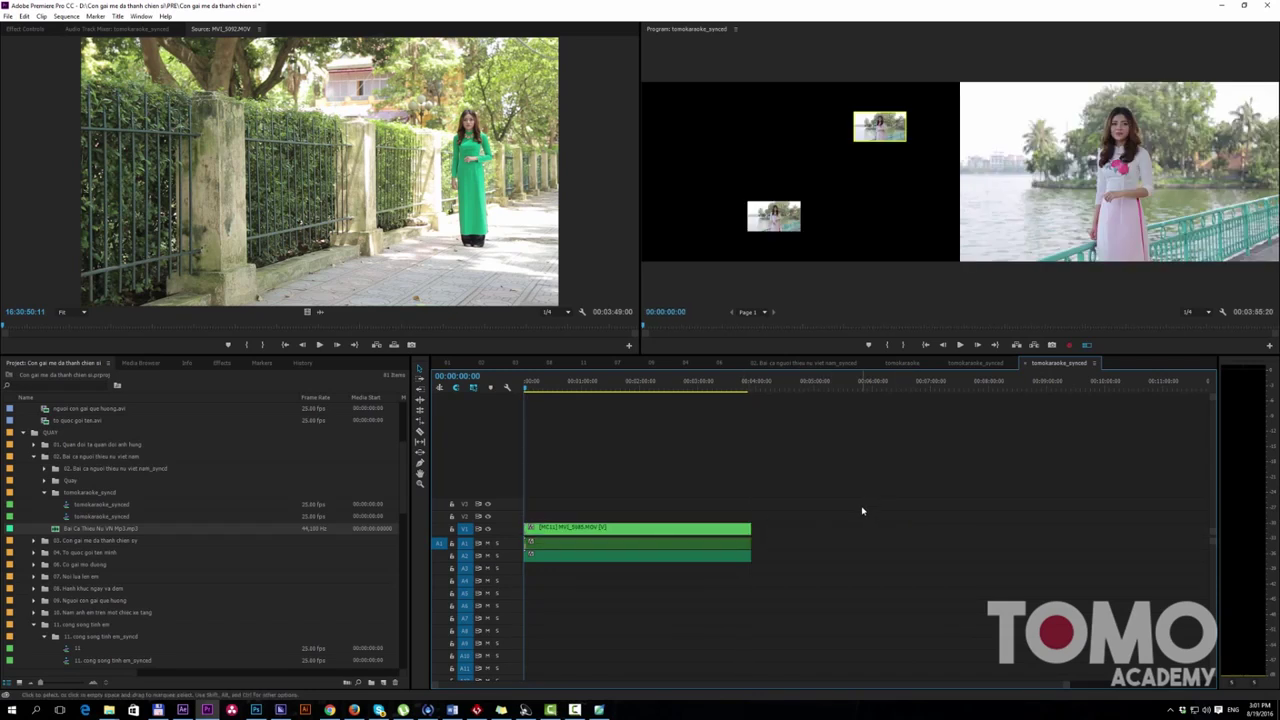
click(719, 547)
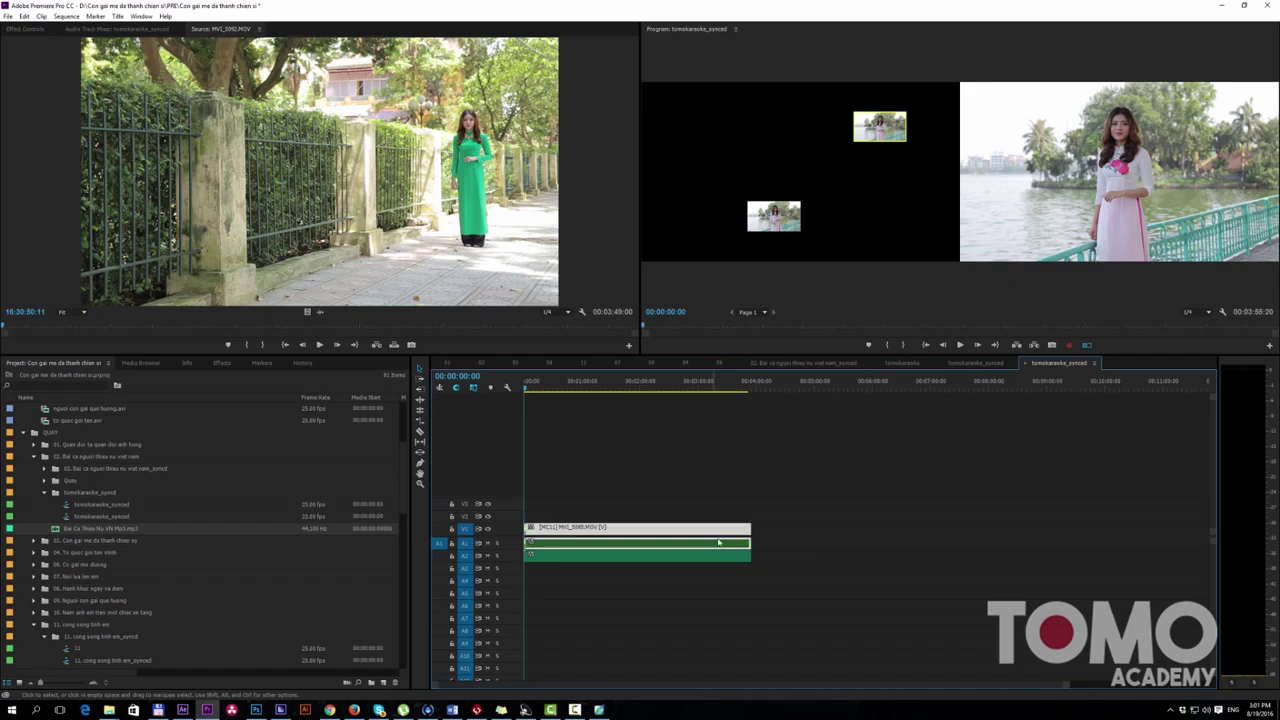
click(588, 577)
Step: Solo and expand track A2, then play the multicam sequence from its start
click(546, 556)
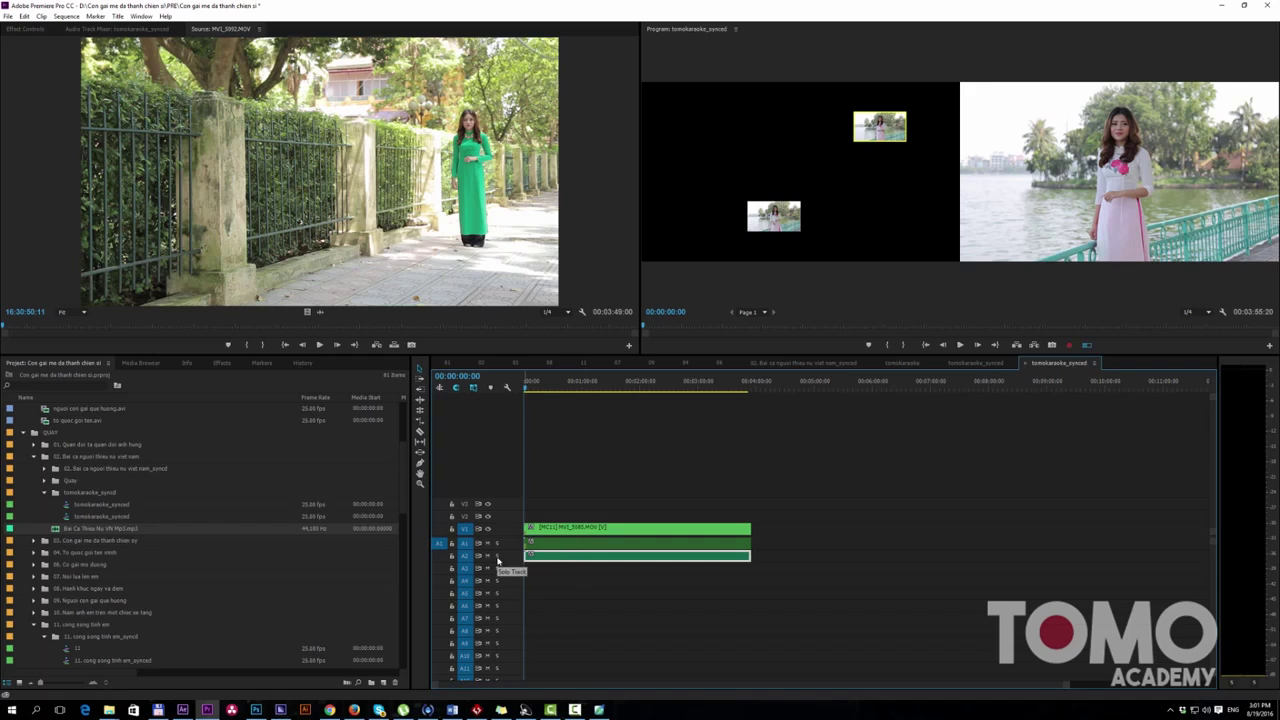
click(497, 556)
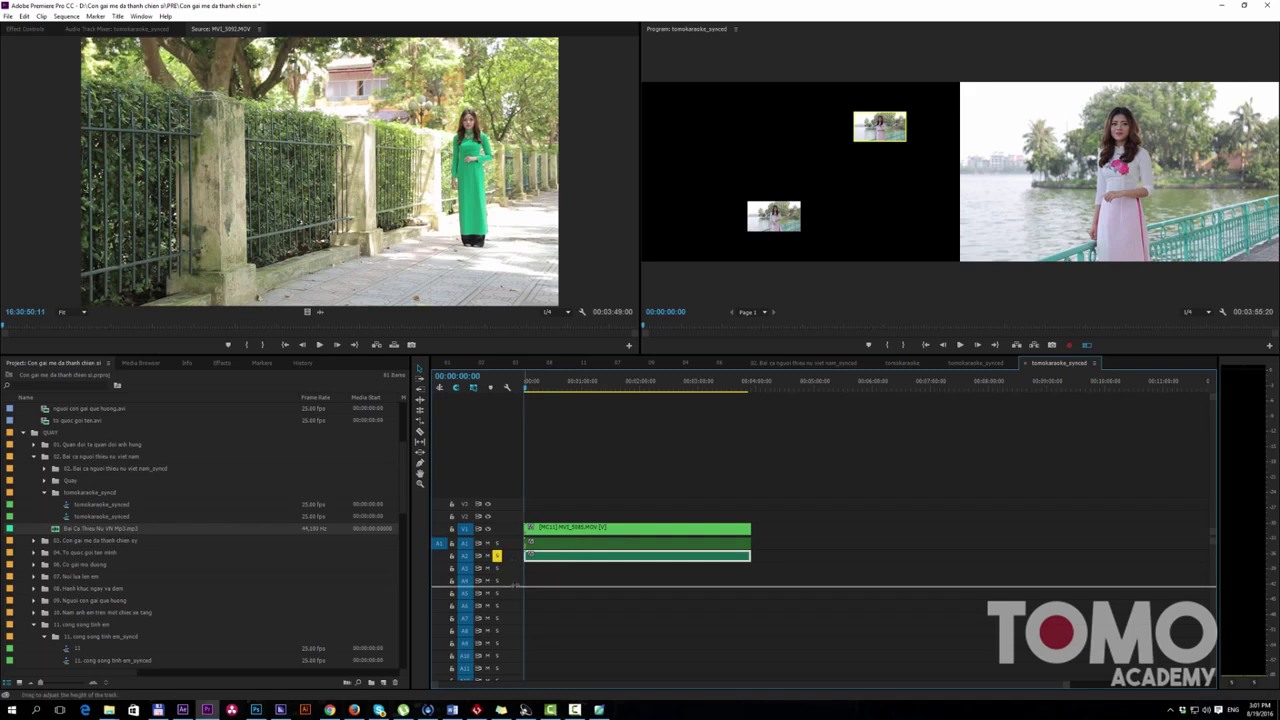
double_click(510, 562)
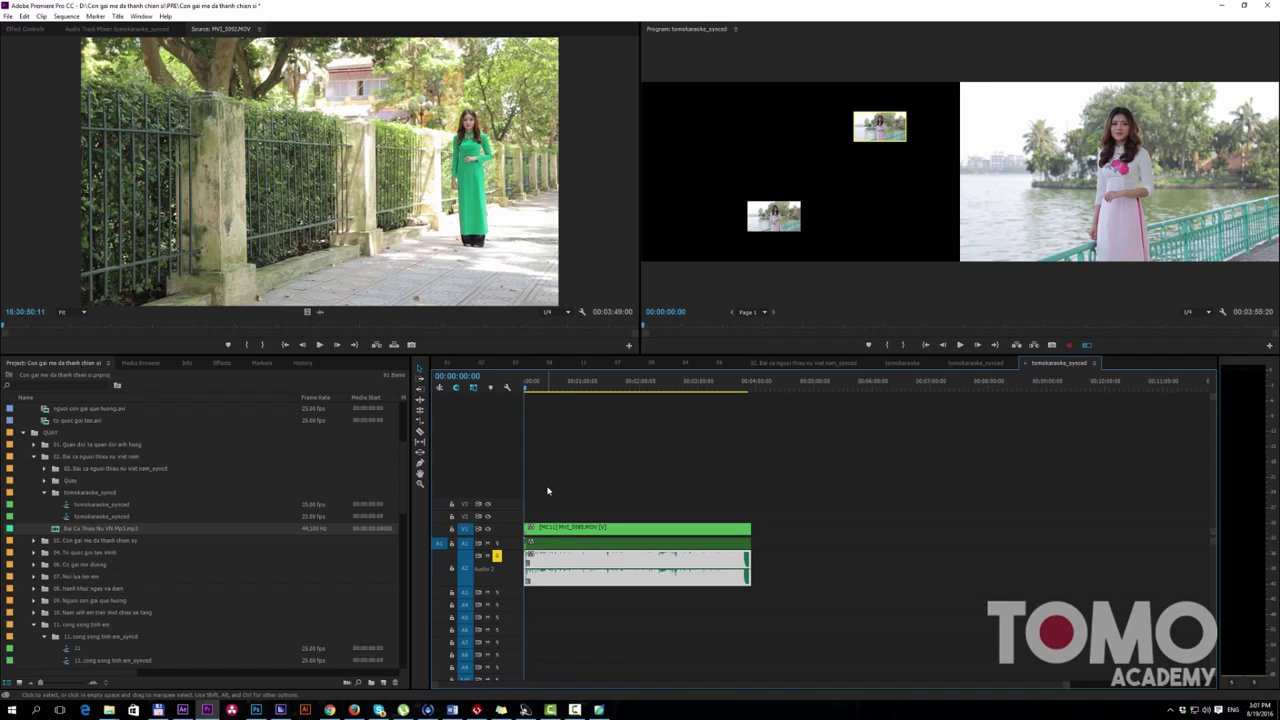
key(space)
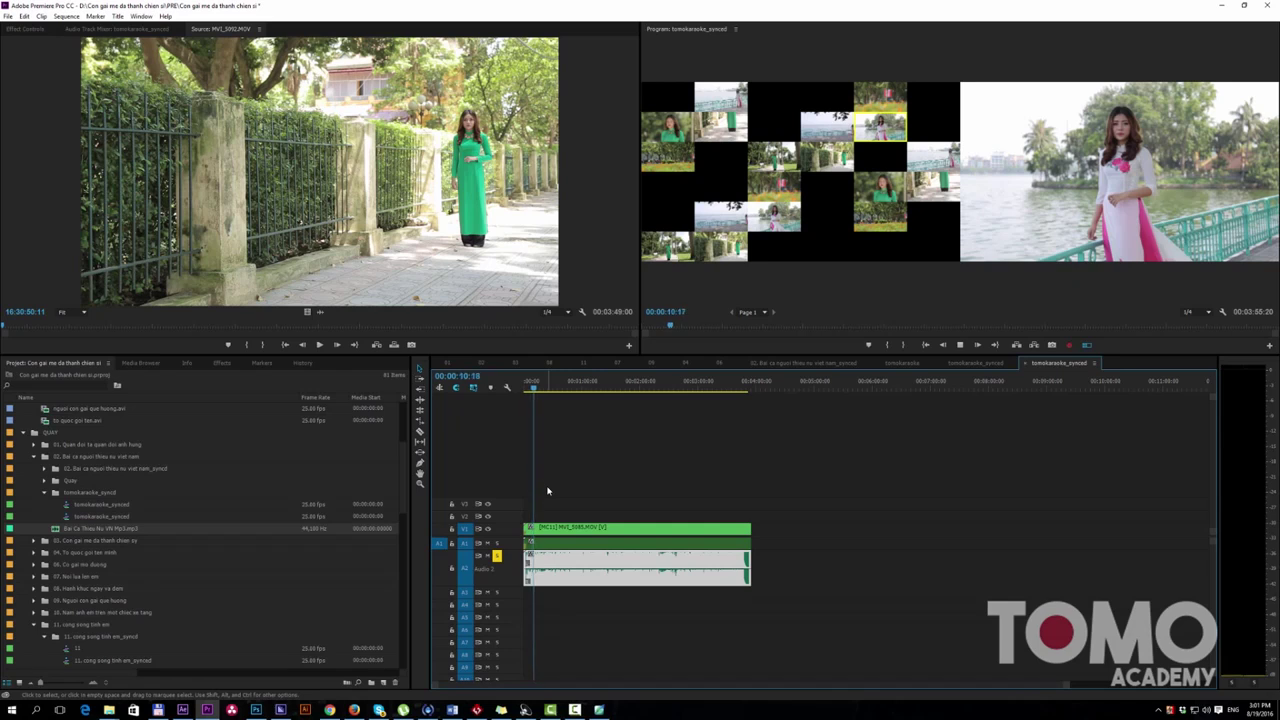
Step: Stop playback at 00:00:11:24, pick the Razor tool, and open the stacked camera-clip sequence
key(space)
key(c)
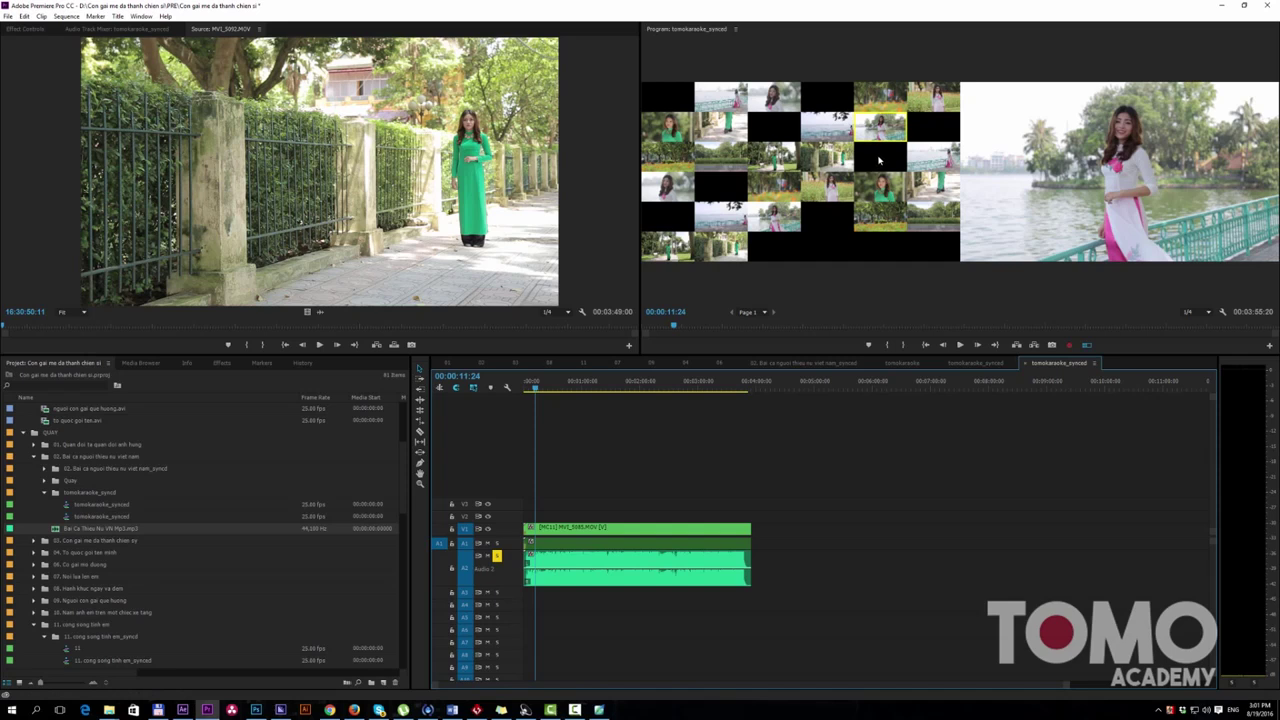
click(976, 364)
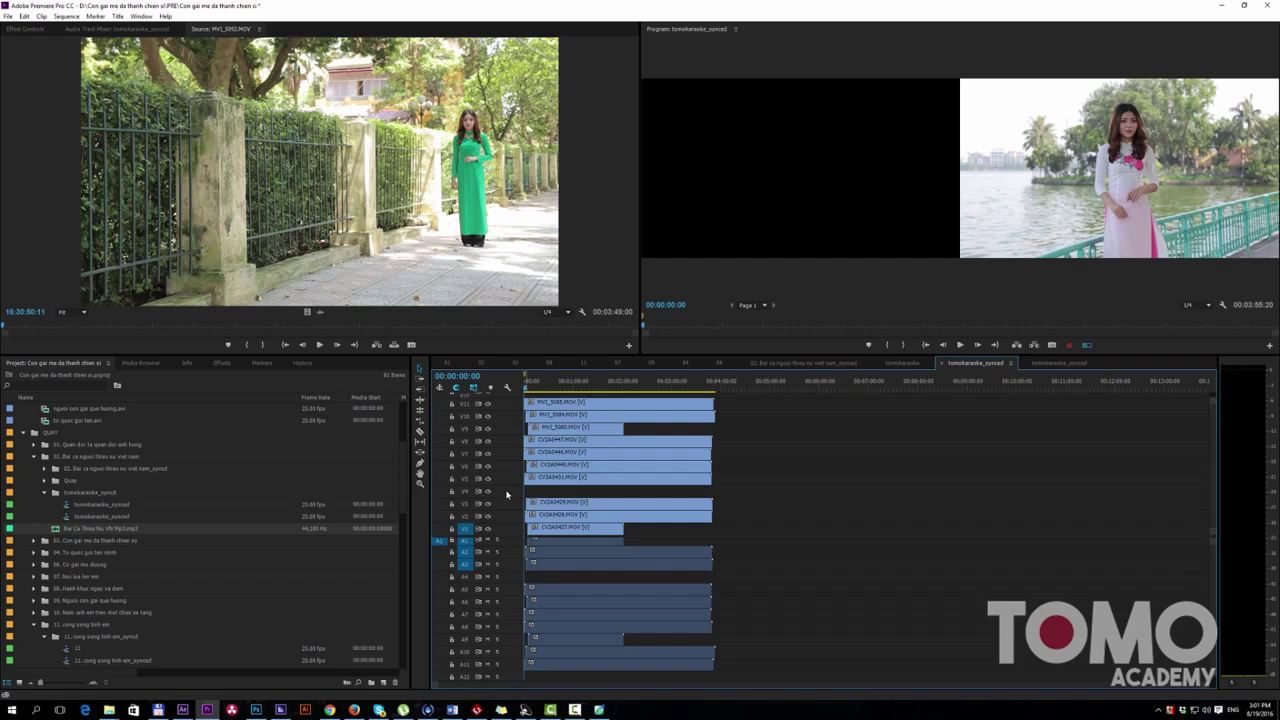
Step: Add a new video track to the camera-clip sequence, then delete it again
right_click(466, 494)
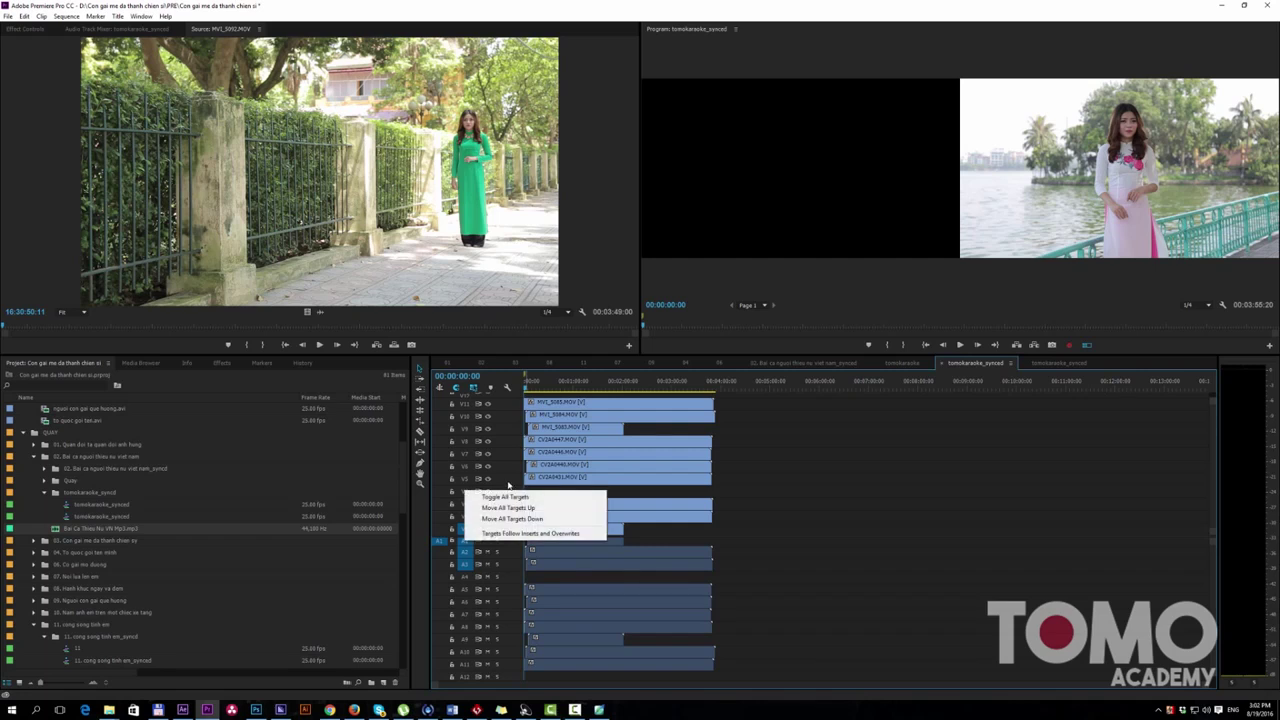
key(Escape)
right_click(506, 495)
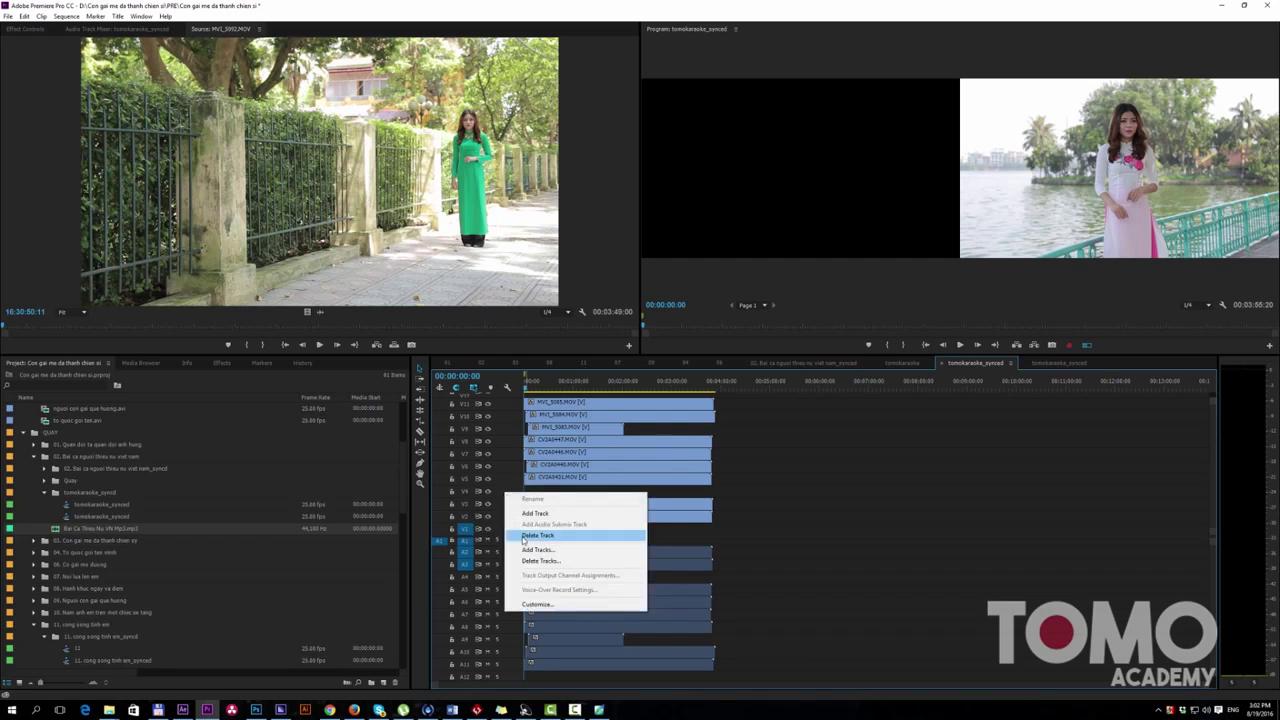
click(535, 513)
right_click(513, 409)
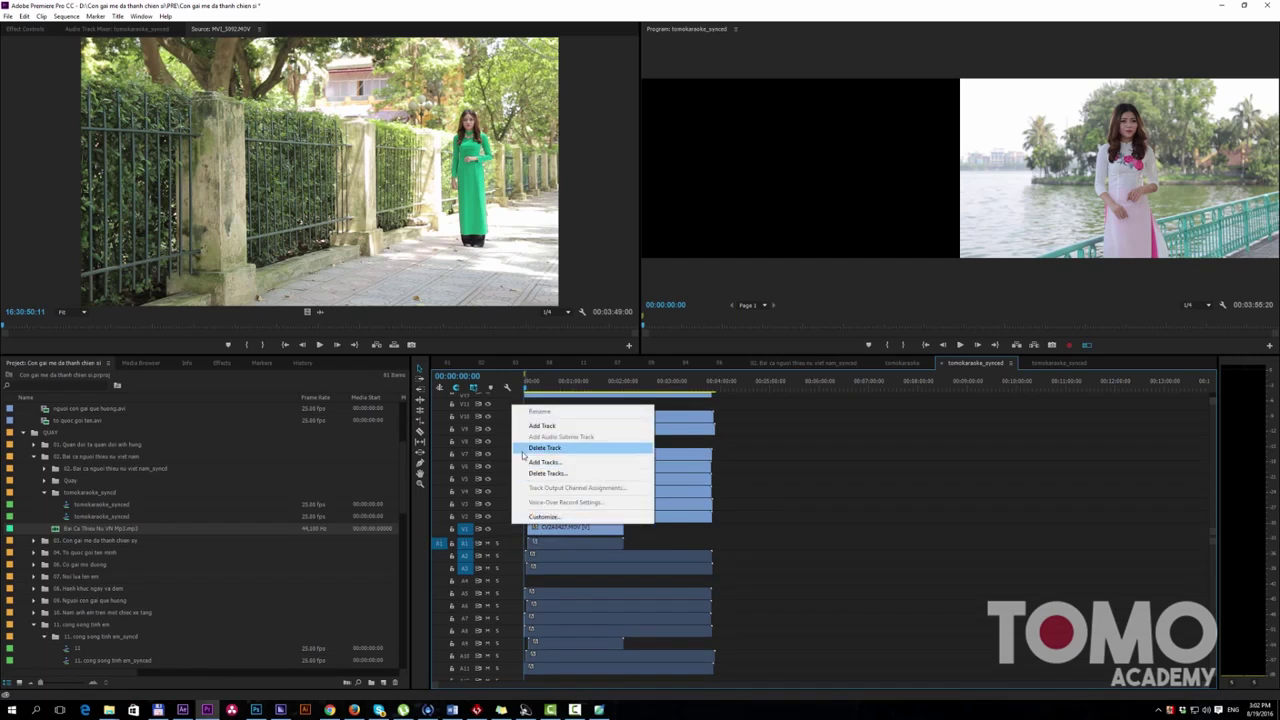
click(545, 447)
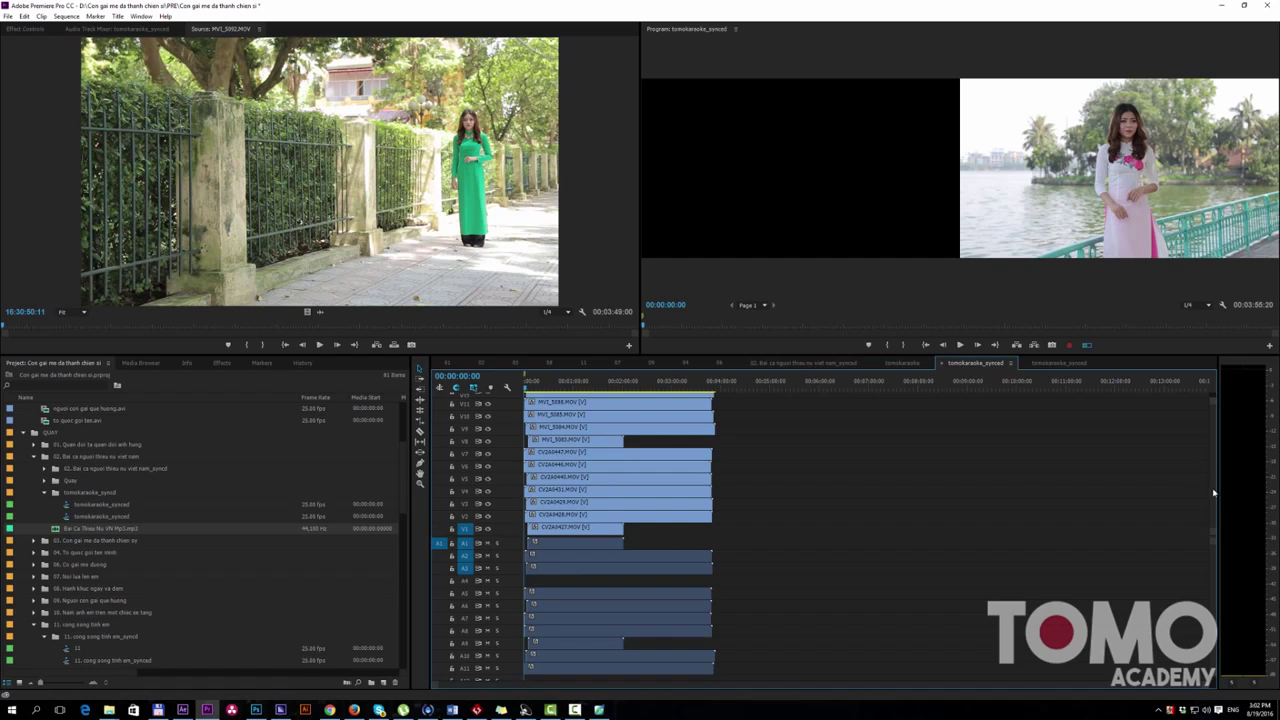
Step: Check the upper video tracks' options without changes and return to the multicam sequence
scroll(572, 447, up, 5)
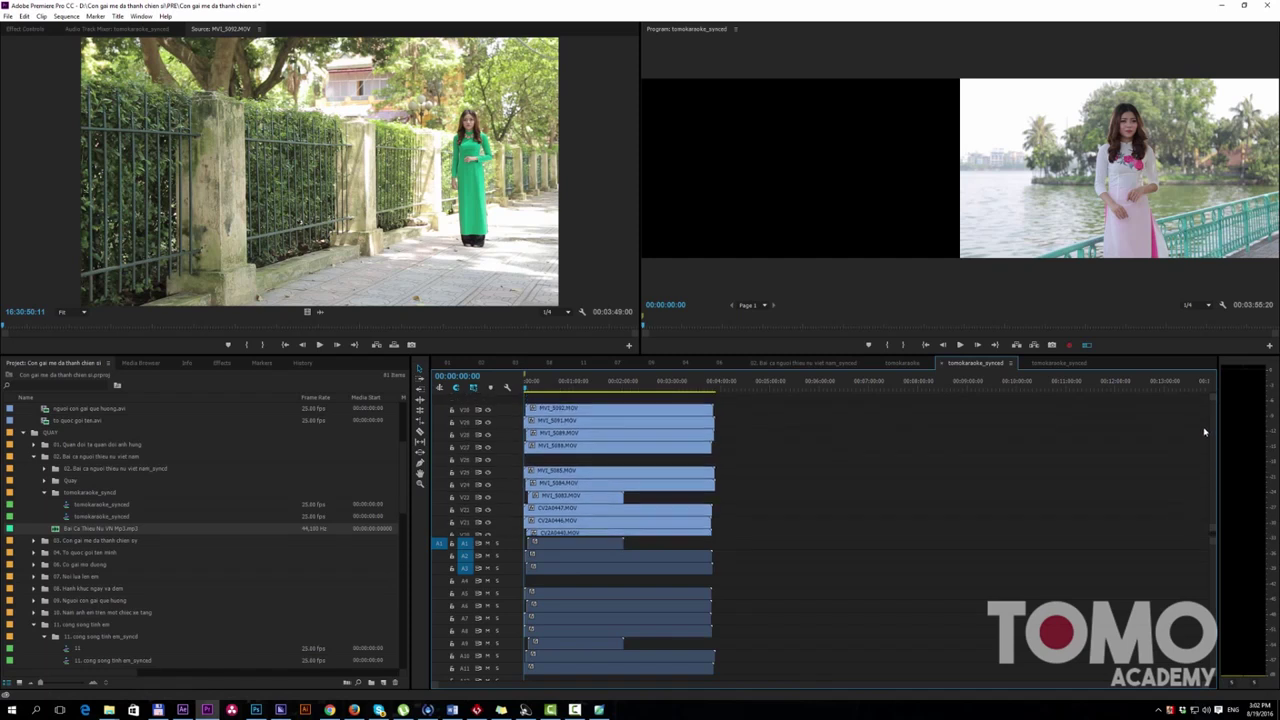
right_click(508, 459)
click(580, 503)
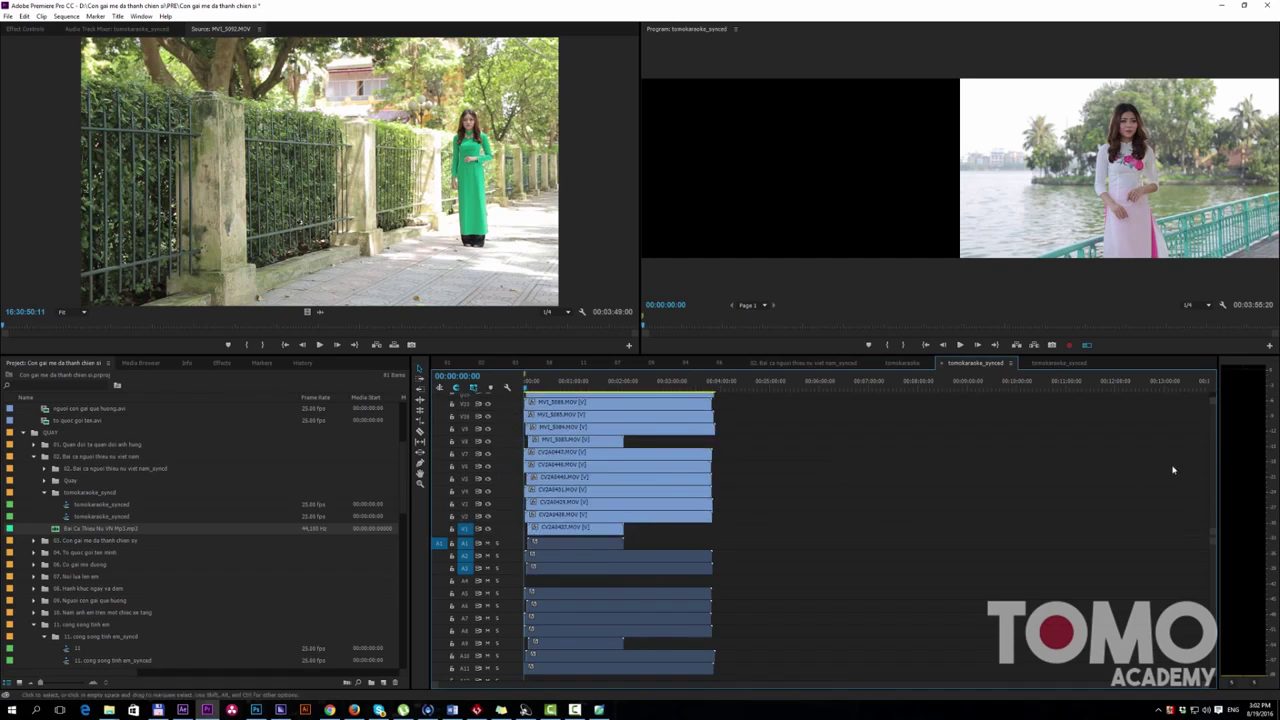
click(1060, 363)
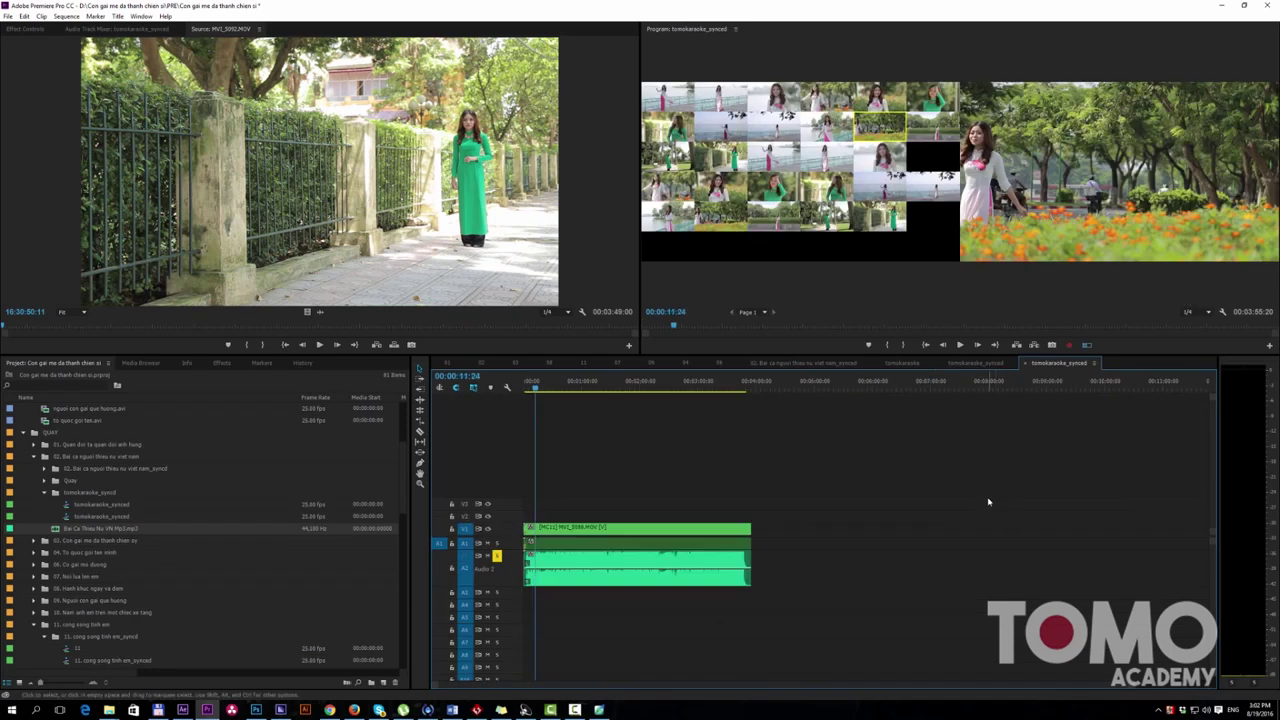
Step: Put the multicam playhead at 00:00:35:03, then open the stacked camera-clip sequence
click(558, 391)
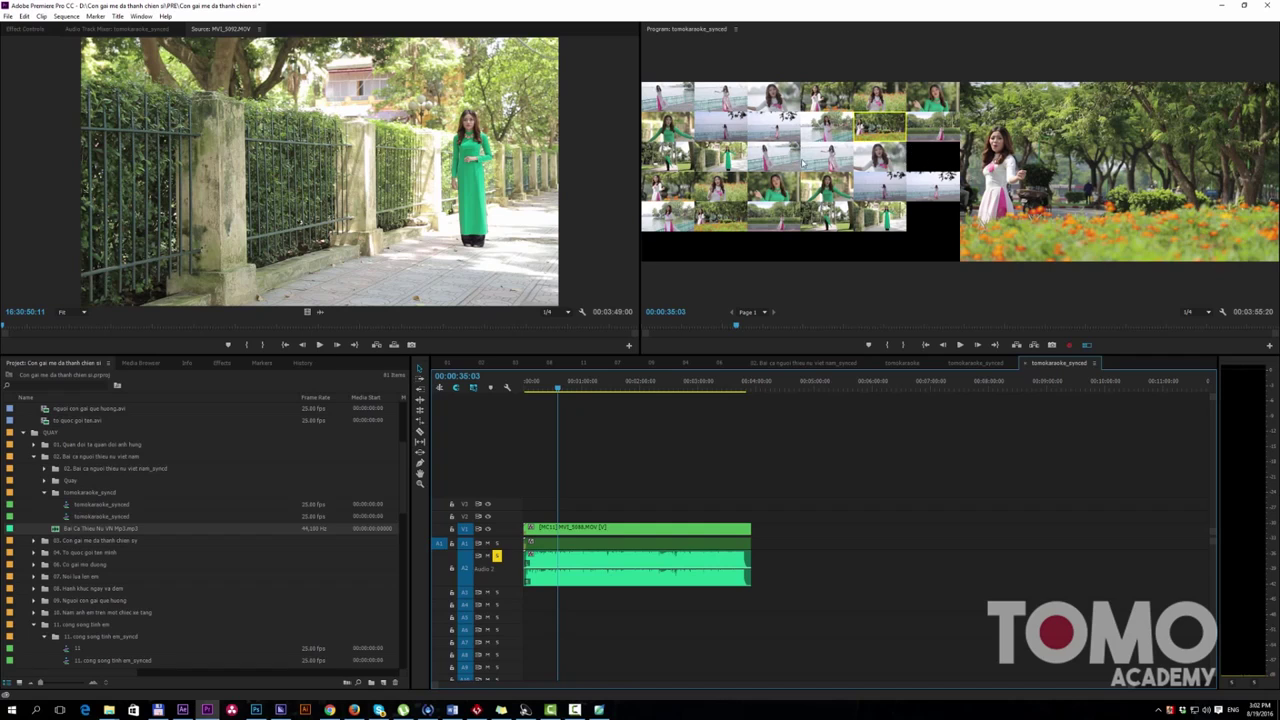
click(988, 364)
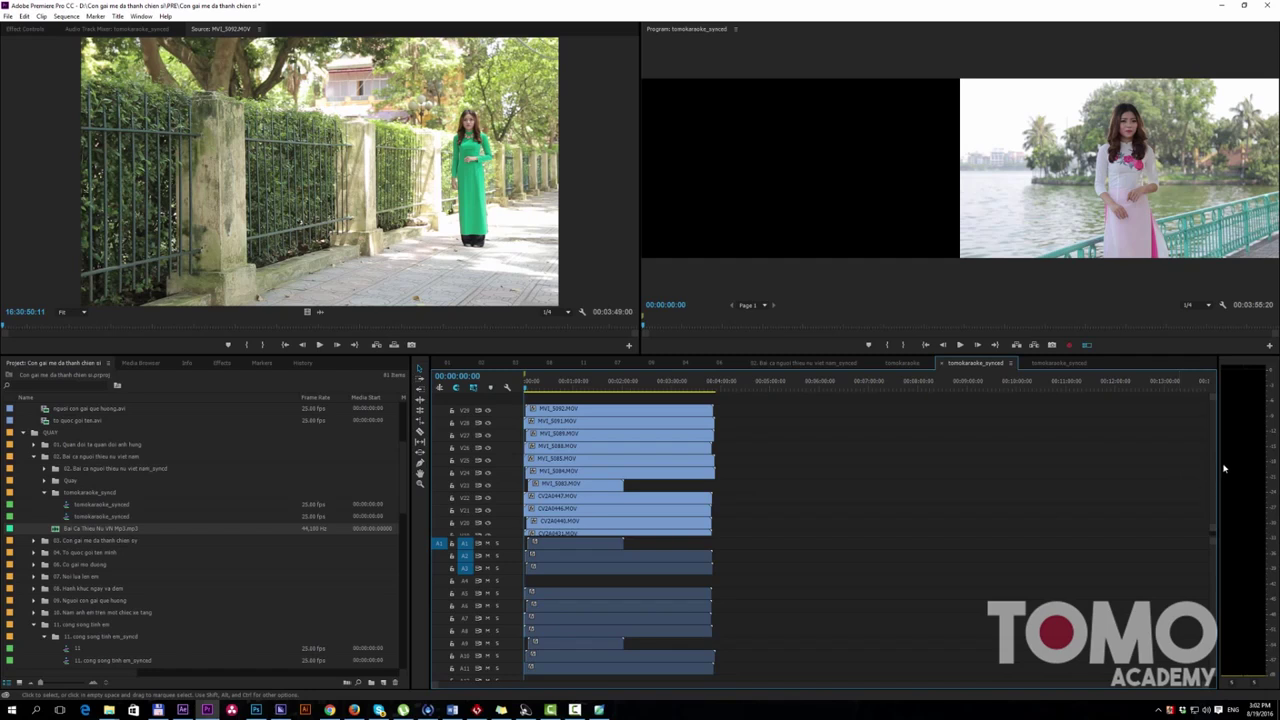
Step: Delete all empty video tracks from the stacked sequence, then return to the multicam sequence
scroll(1208, 495, down, 1)
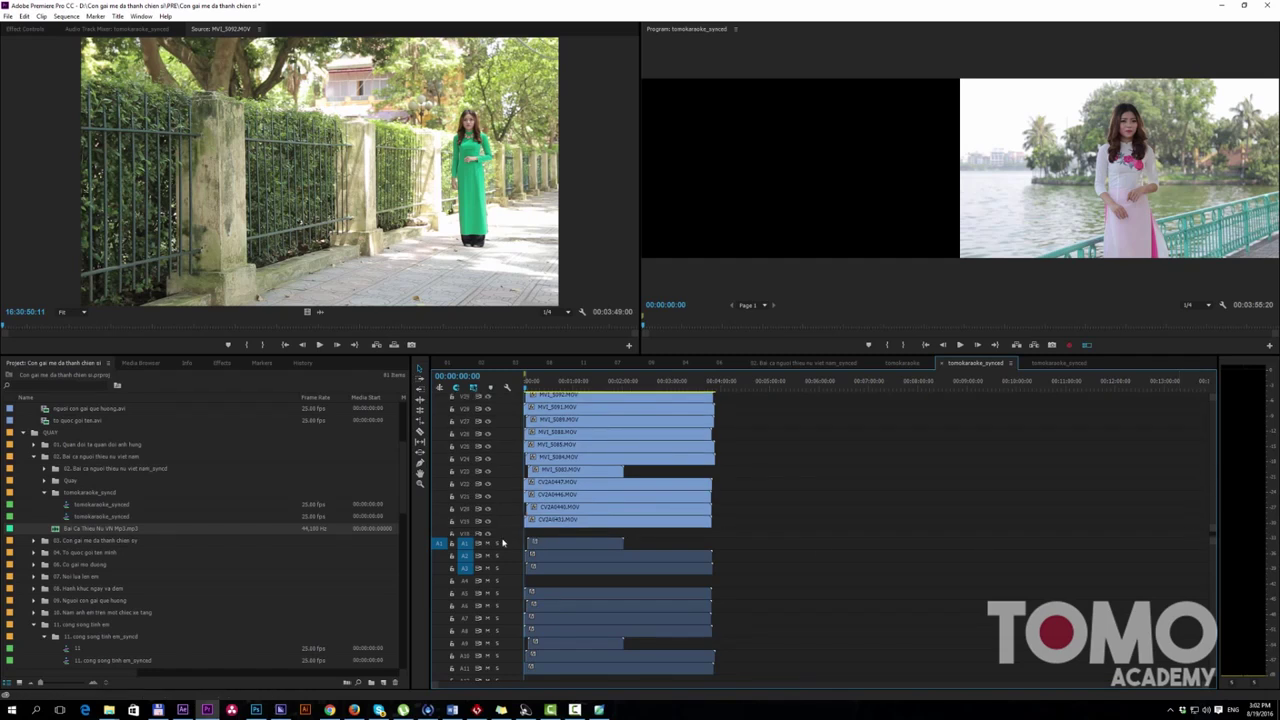
drag(505, 537, 505, 593)
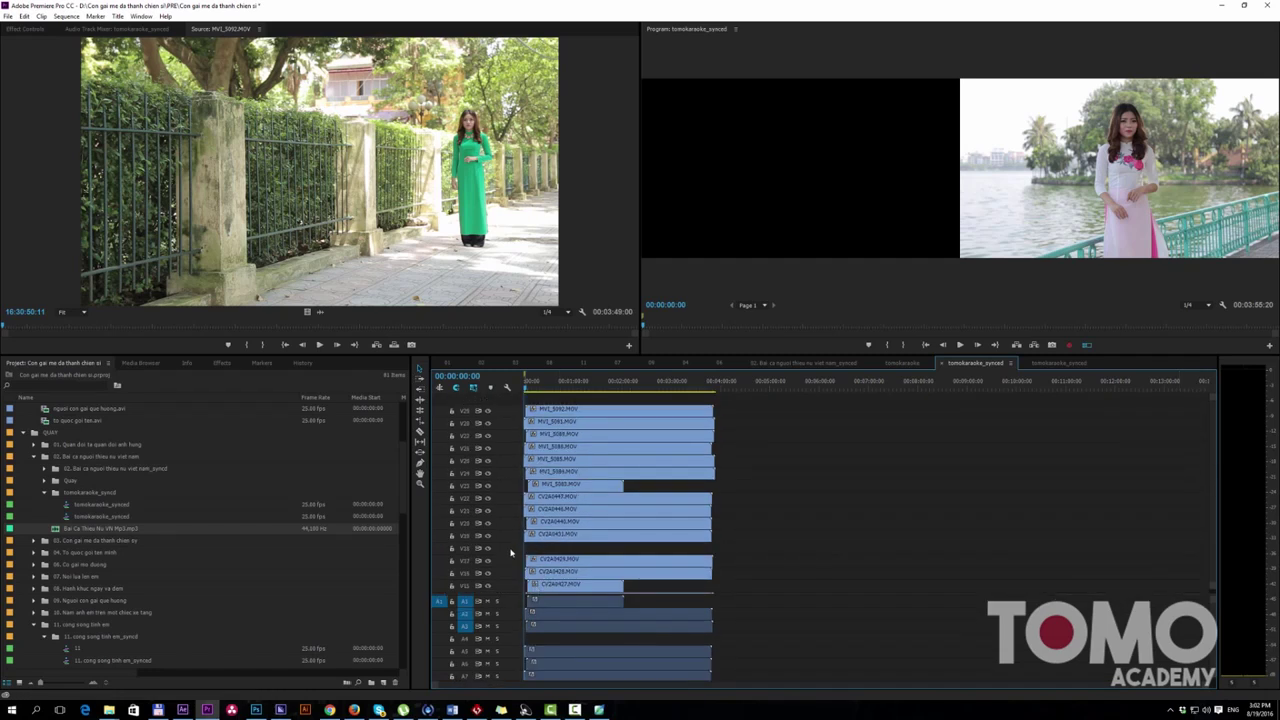
right_click(465, 551)
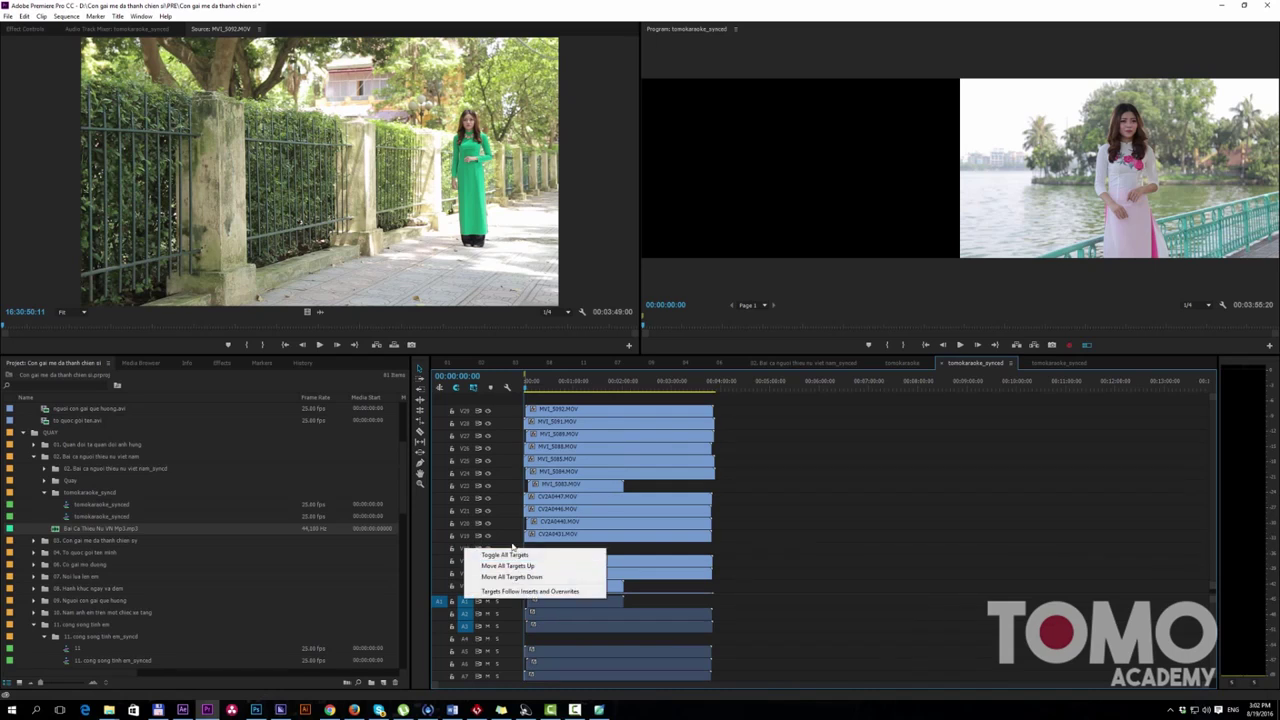
click(508, 549)
right_click(505, 551)
click(537, 591)
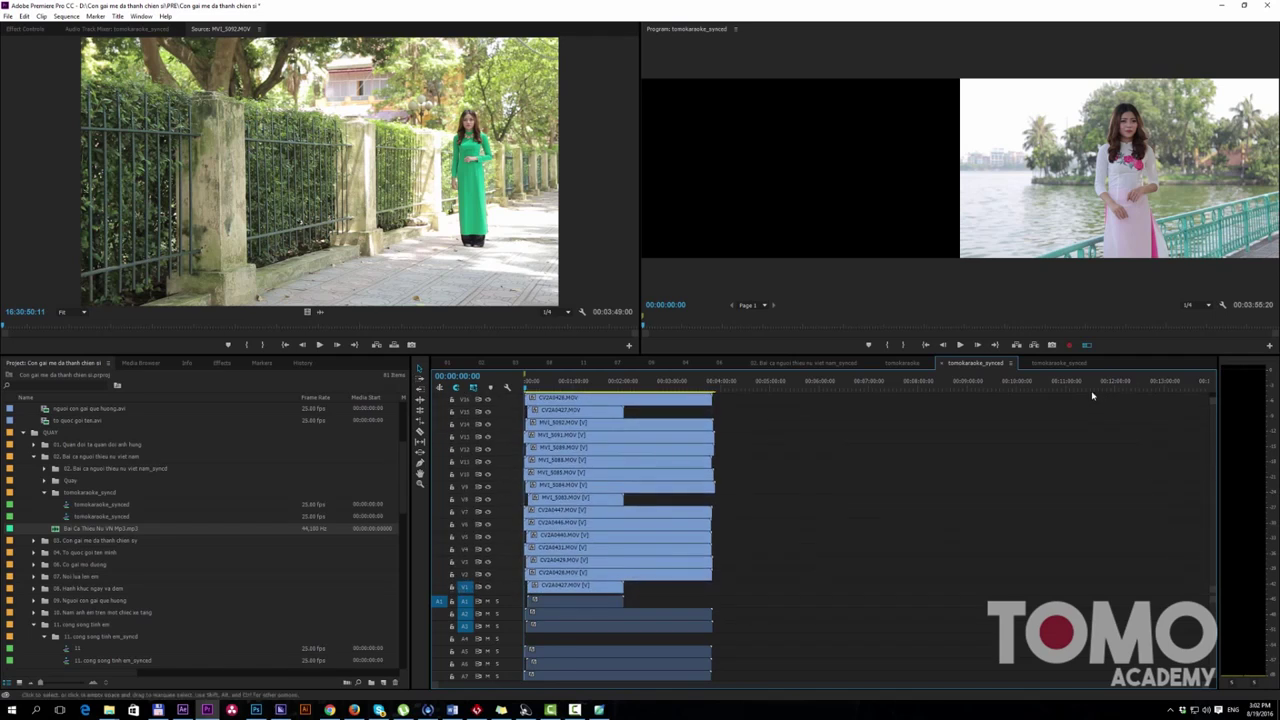
click(1063, 363)
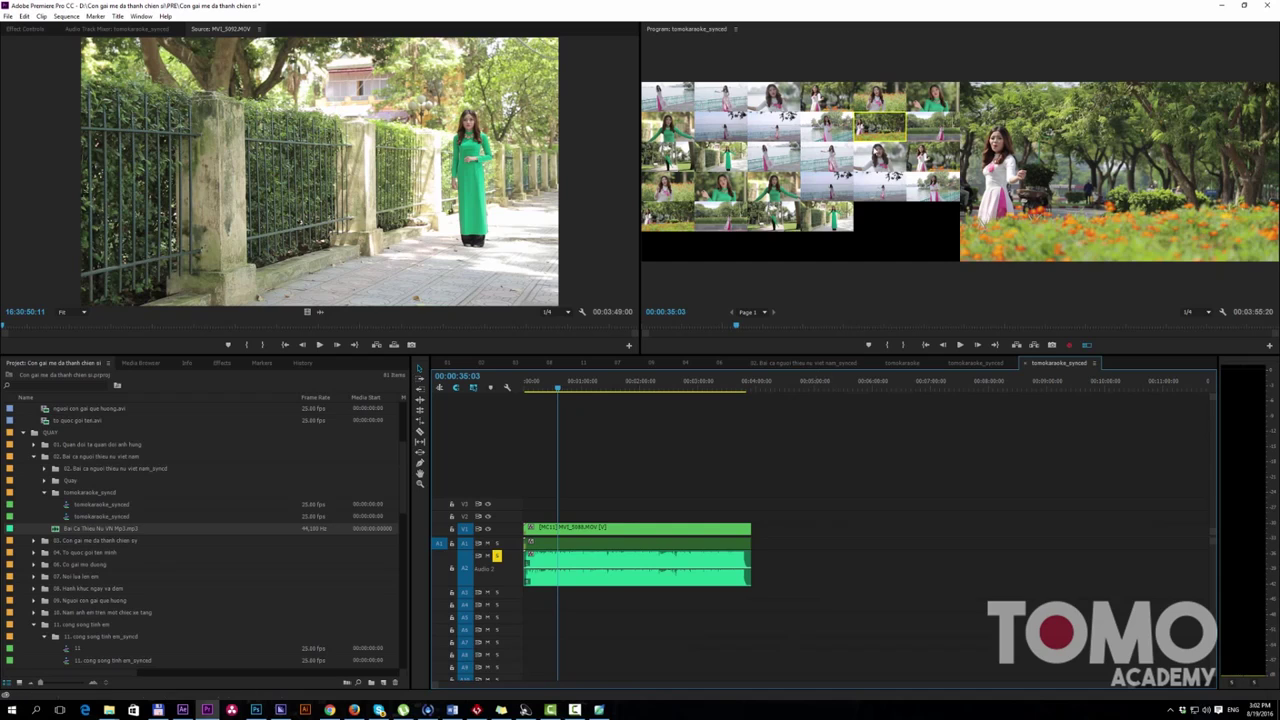
Step: Play the multicam sequence from the start, stop at 00:00:00:13, and zoom the timeline in
click(527, 388)
key(space)
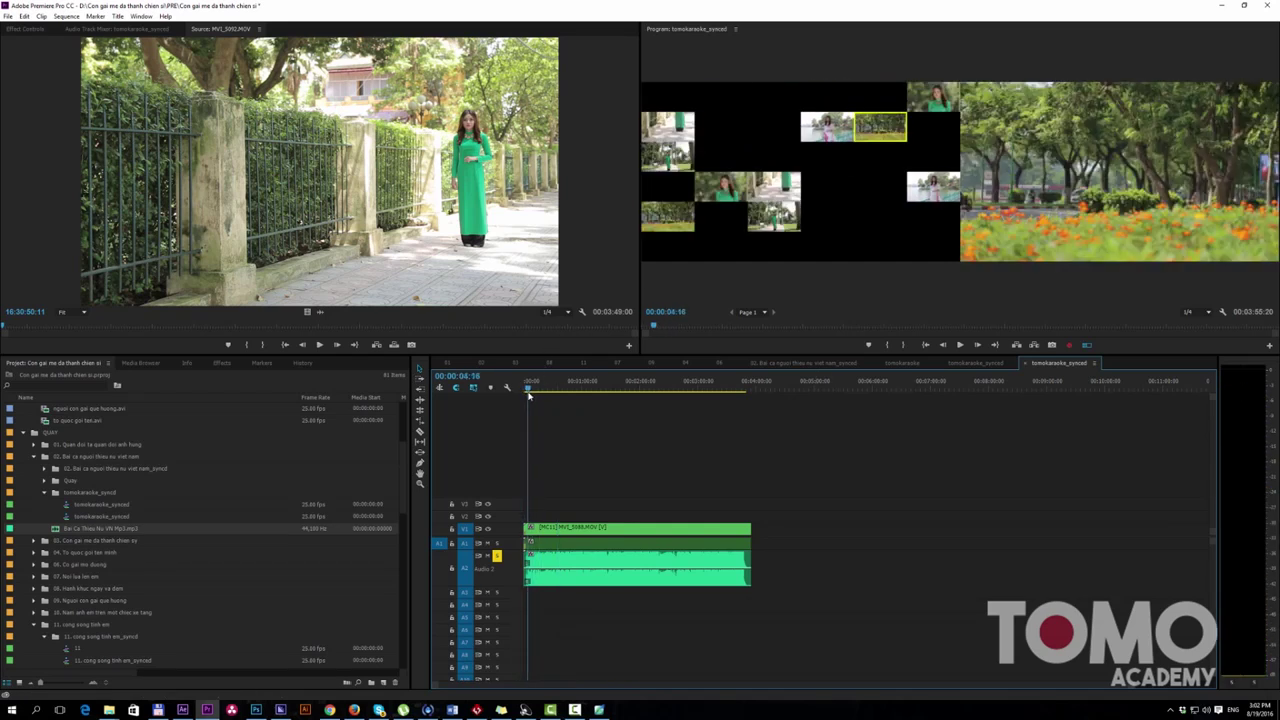
click(528, 396)
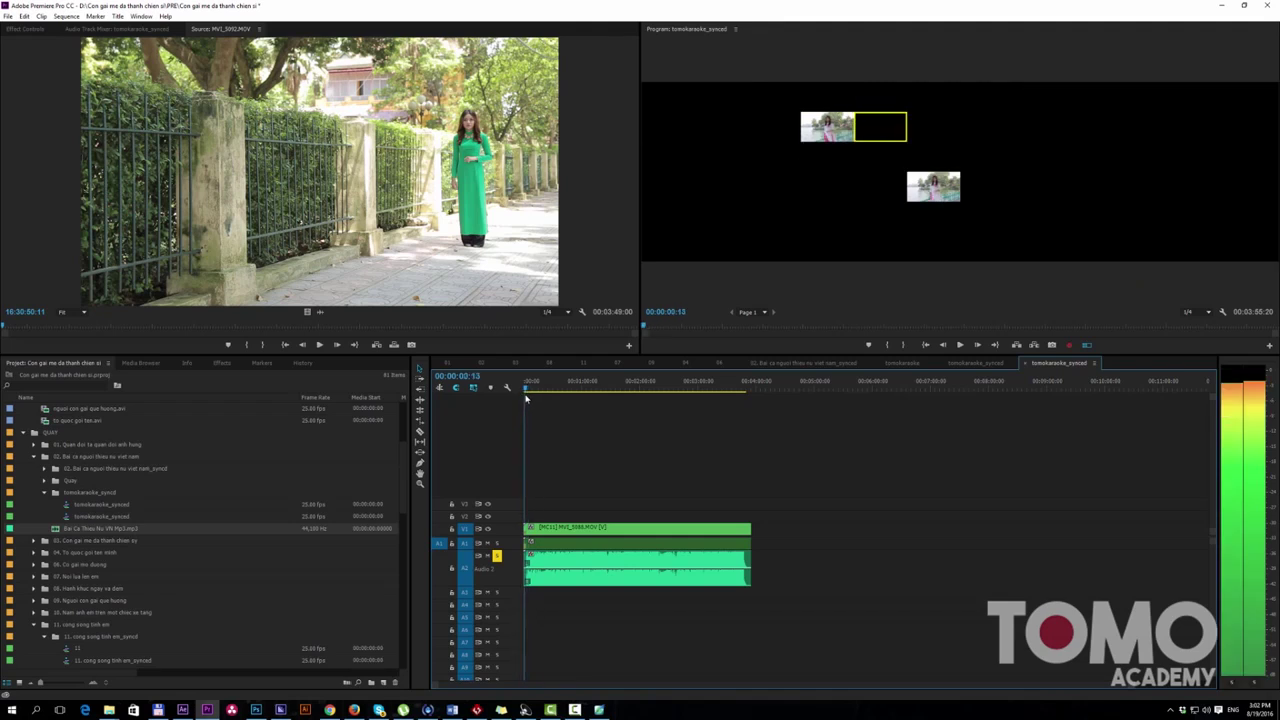
click(826, 126)
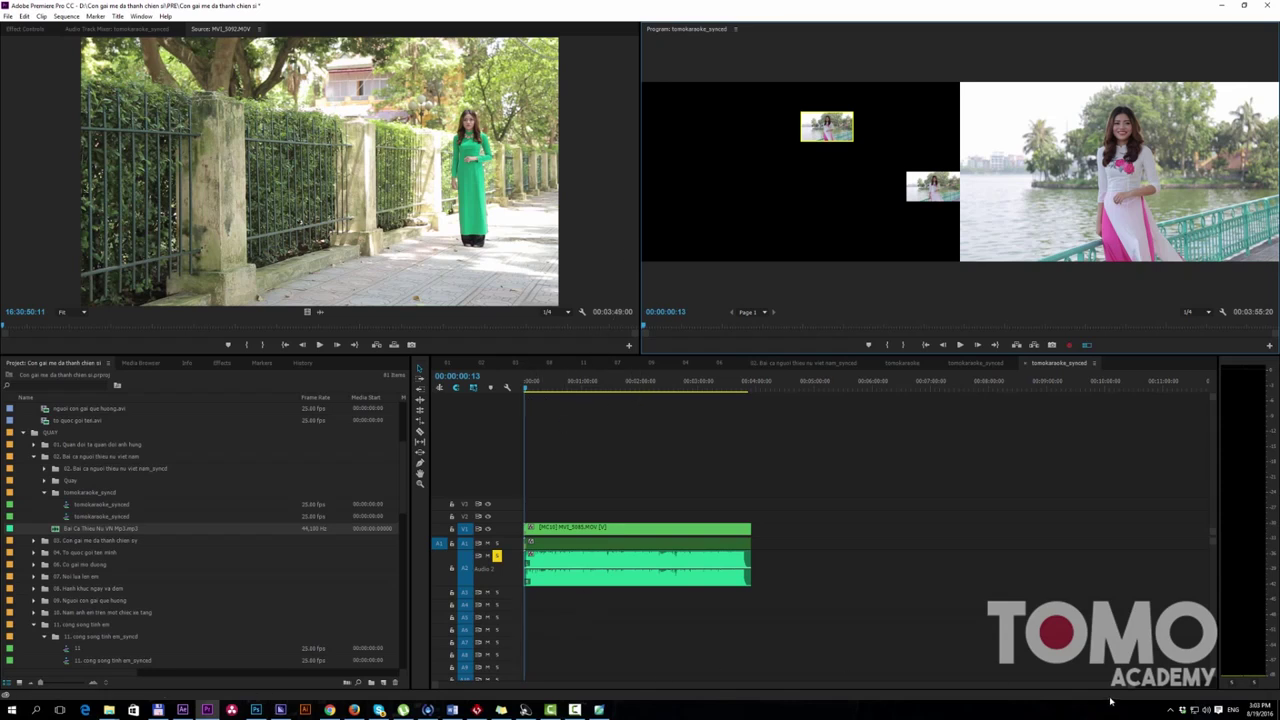
drag(1133, 688, 977, 693)
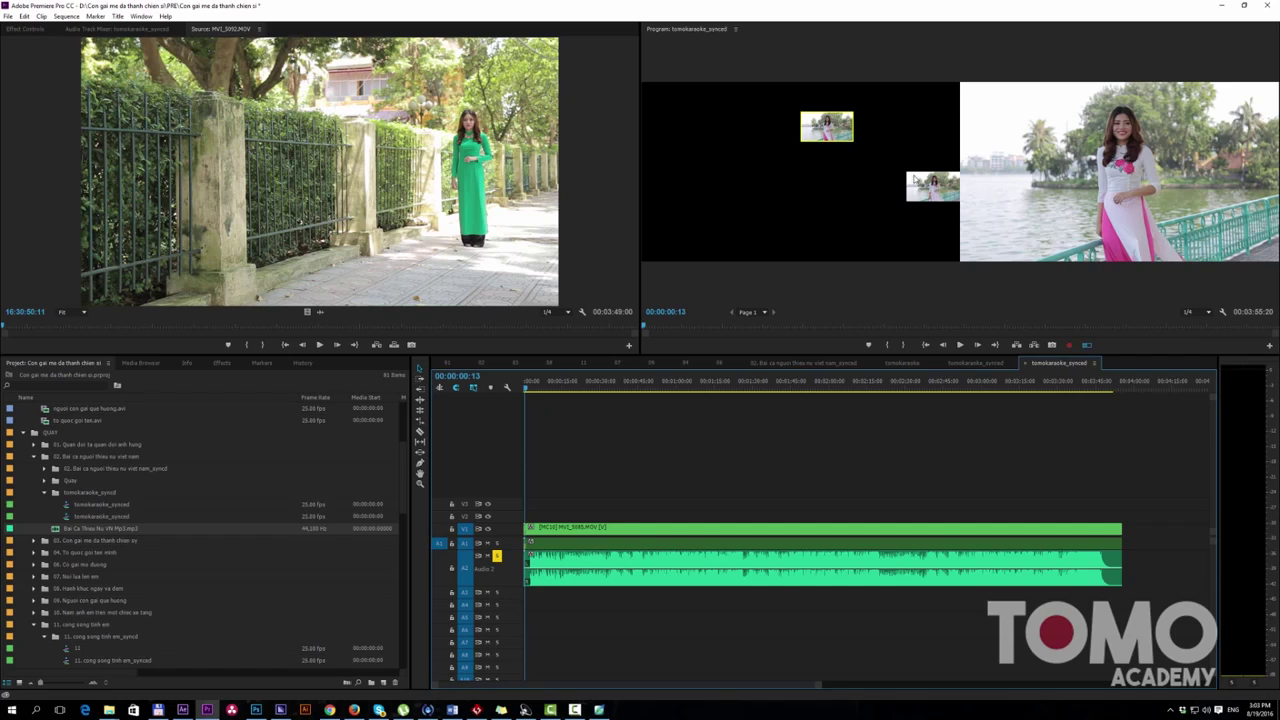
Step: Preview the multicam sequence to 00:00:07:10, then move the playhead back to about 00:00:05
click(961, 347)
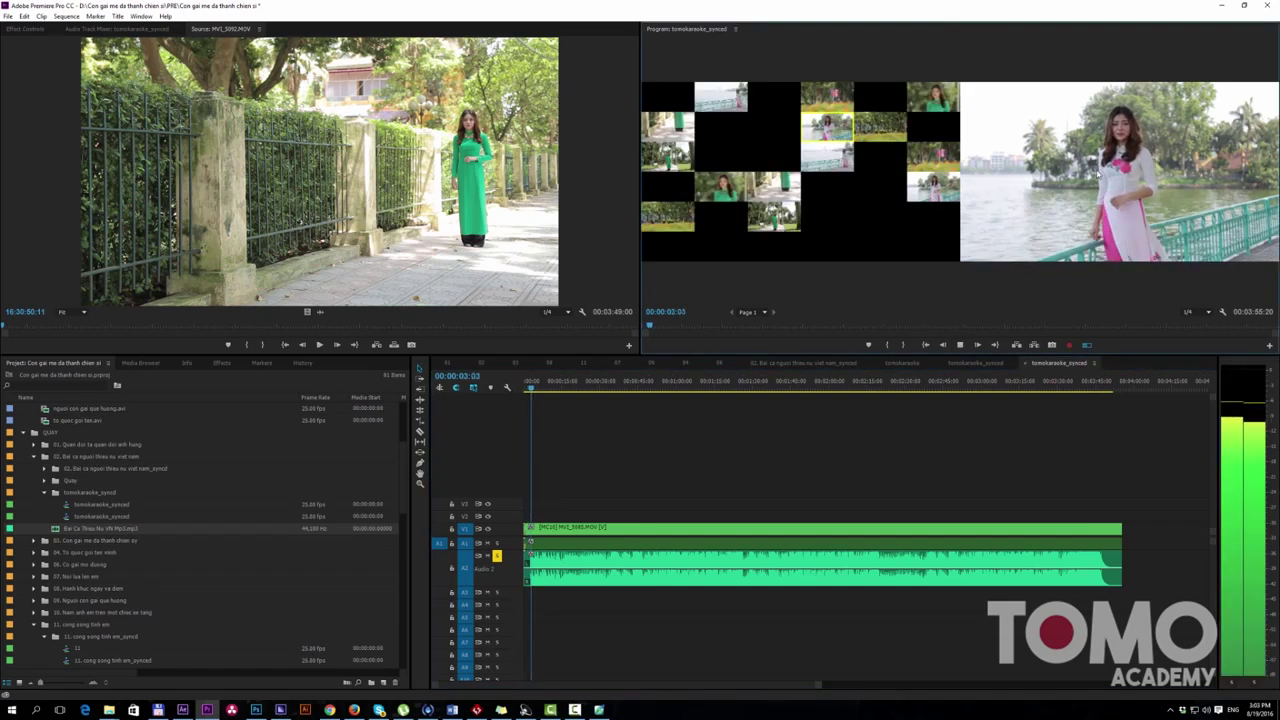
click(961, 345)
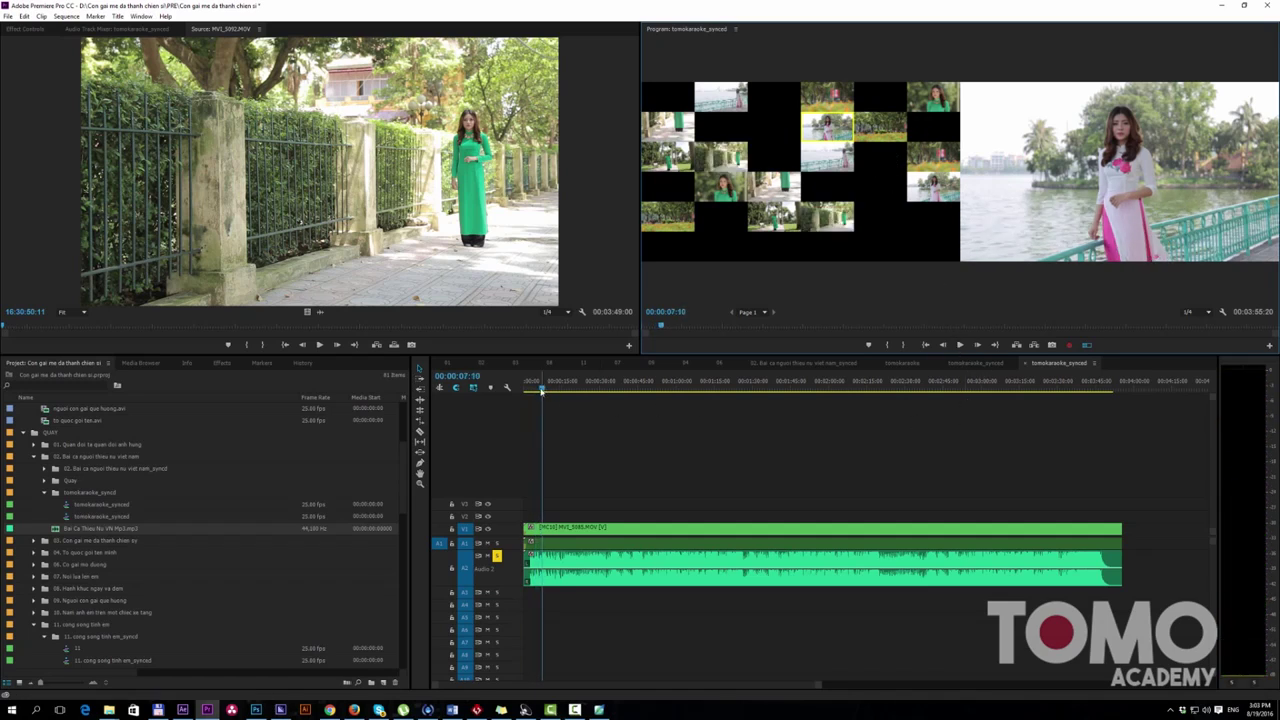
drag(541, 390, 537, 392)
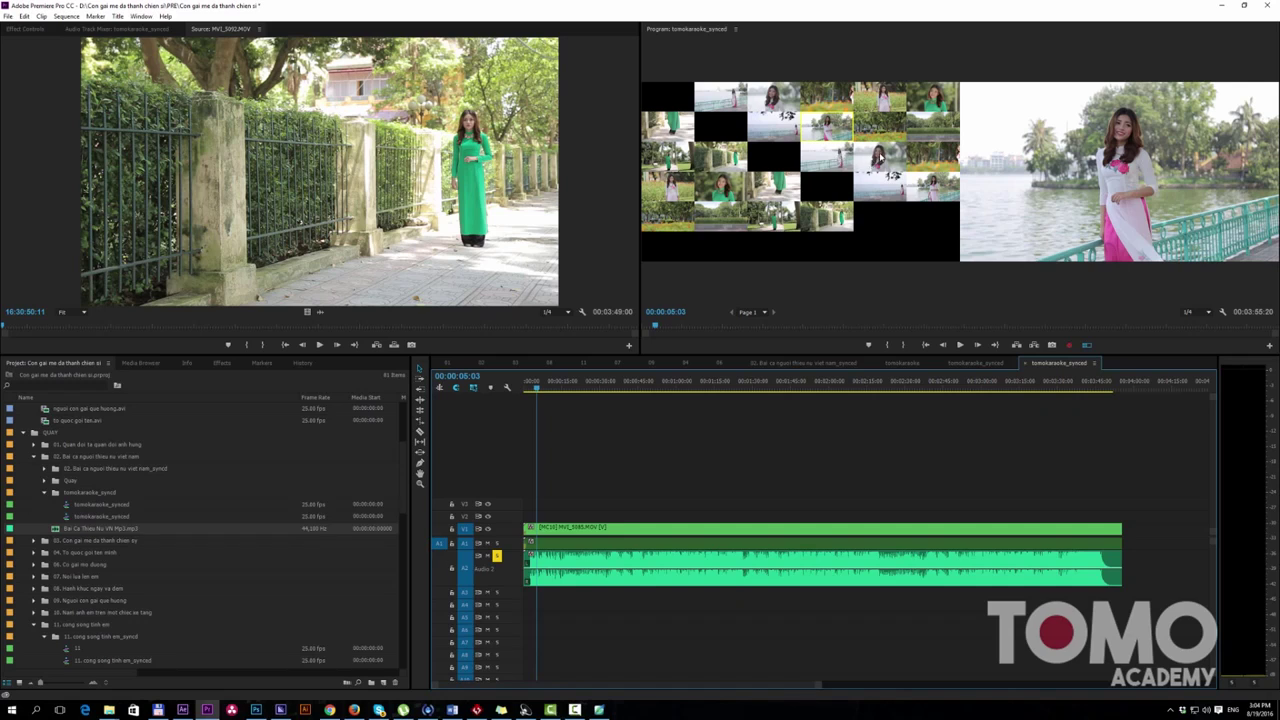
Step: Cut to the close-up angle, play to 00:00:09:06, then cut to the lakeside angle
click(876, 157)
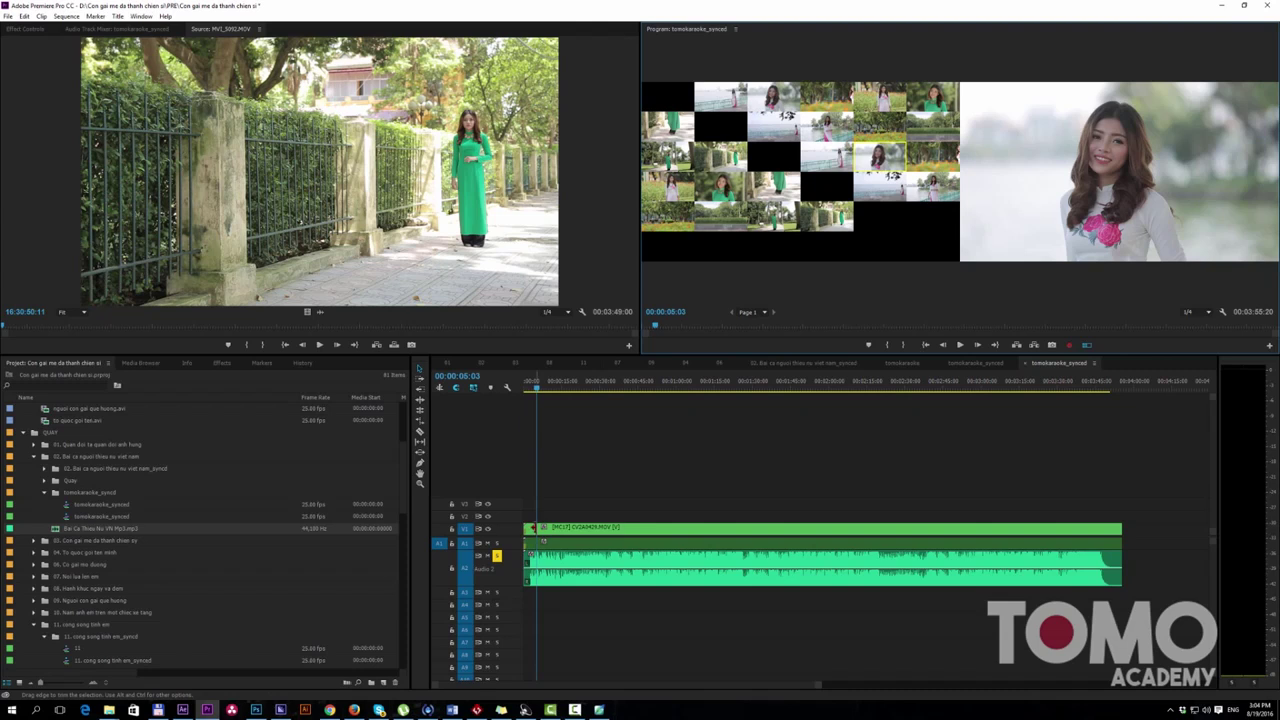
key(space)
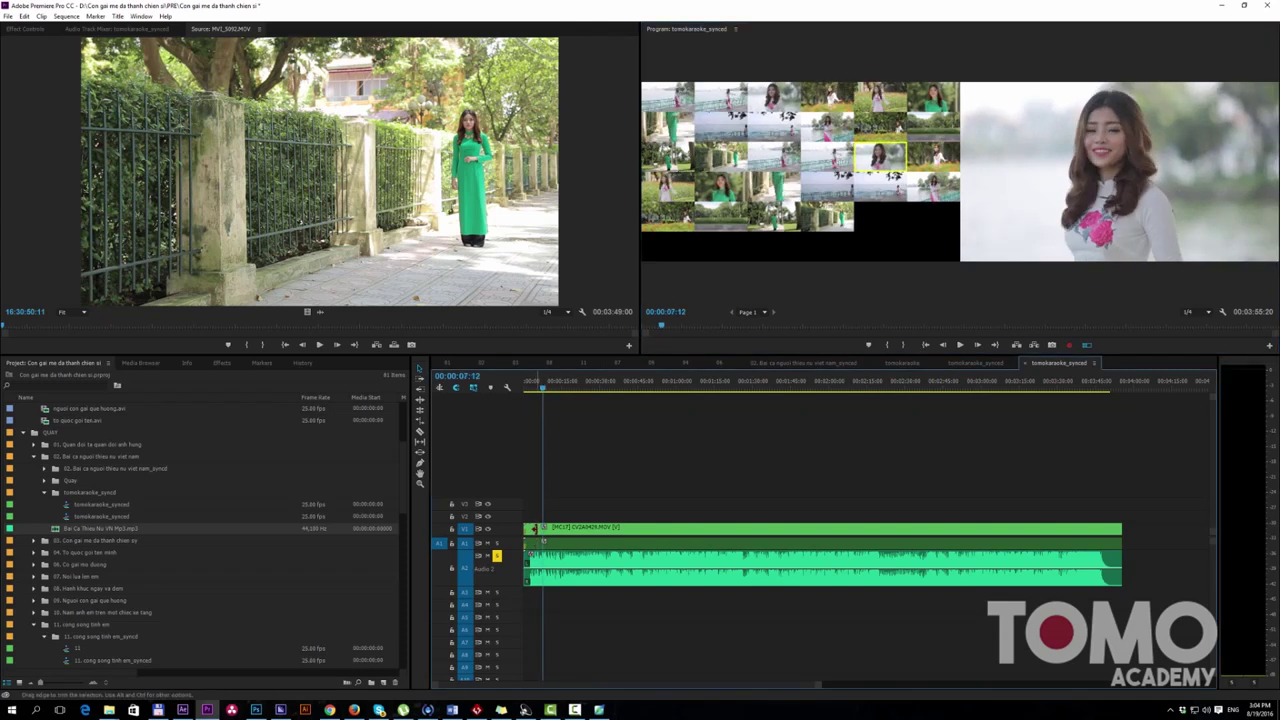
key(space)
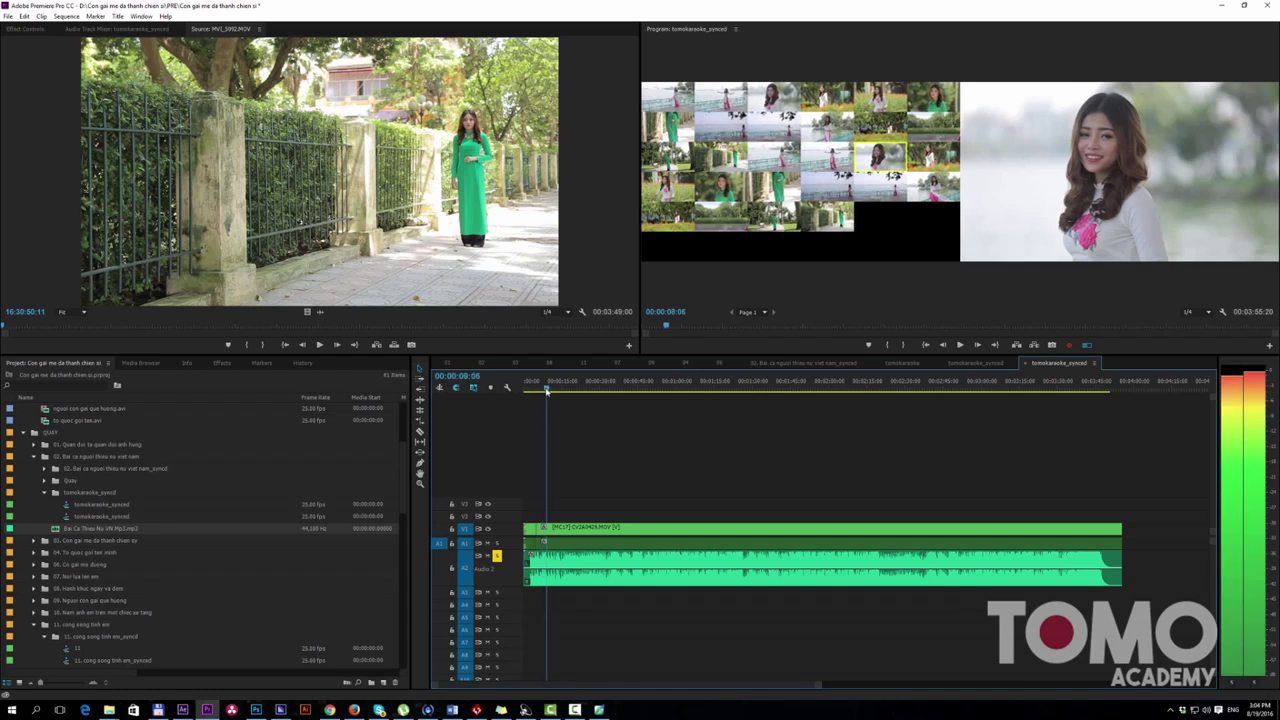
key(space)
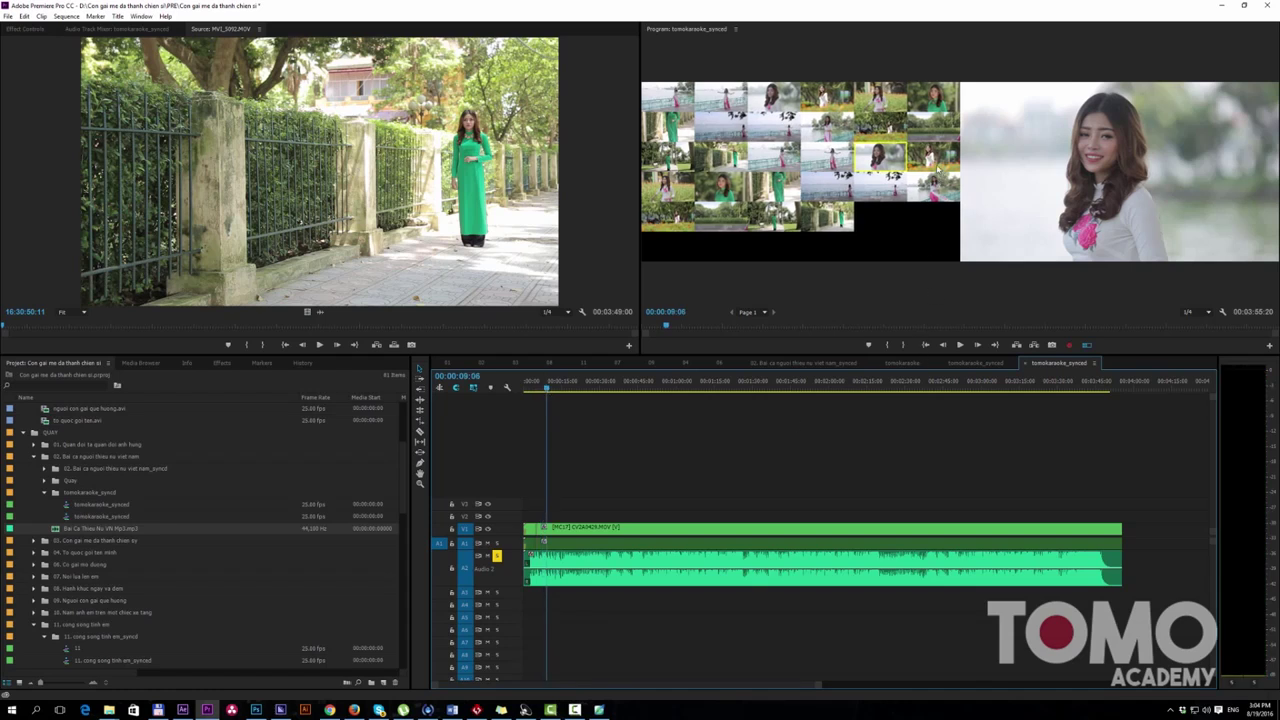
click(841, 157)
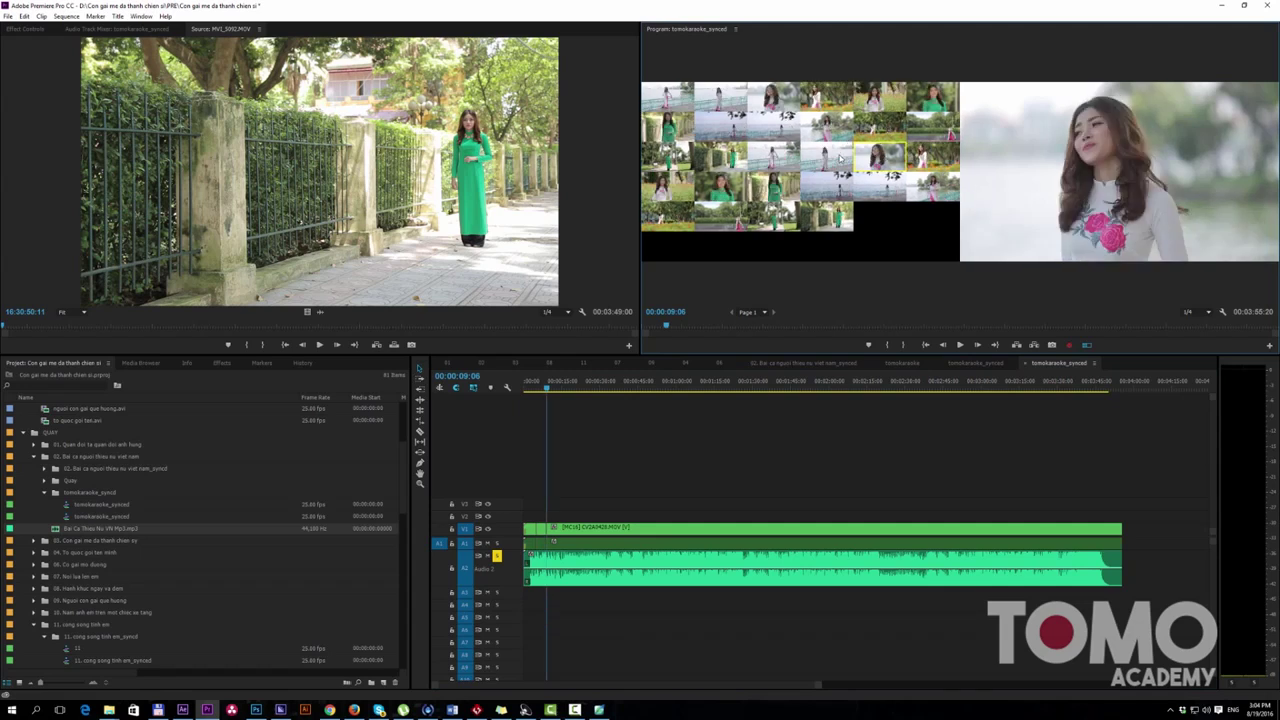
click(841, 157)
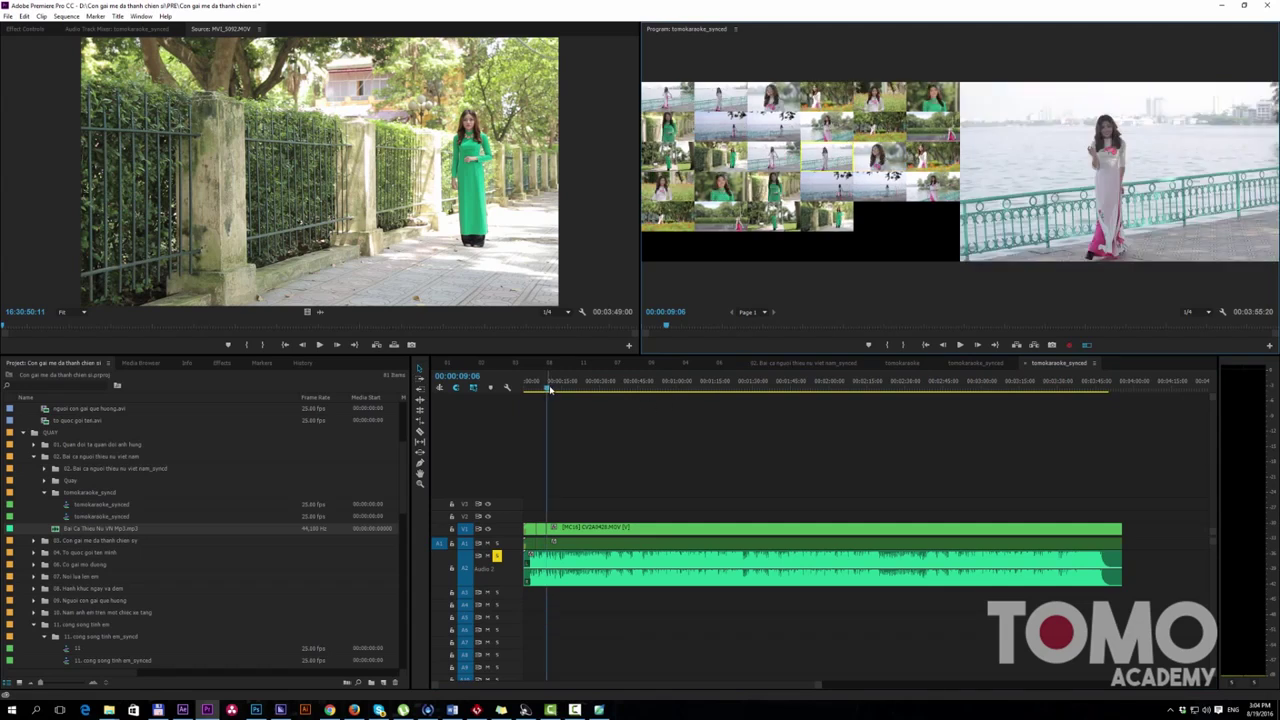
Step: Cut to the green-dress close-up, then switch to another angle at 00:00:16:08
drag(547, 387, 557, 388)
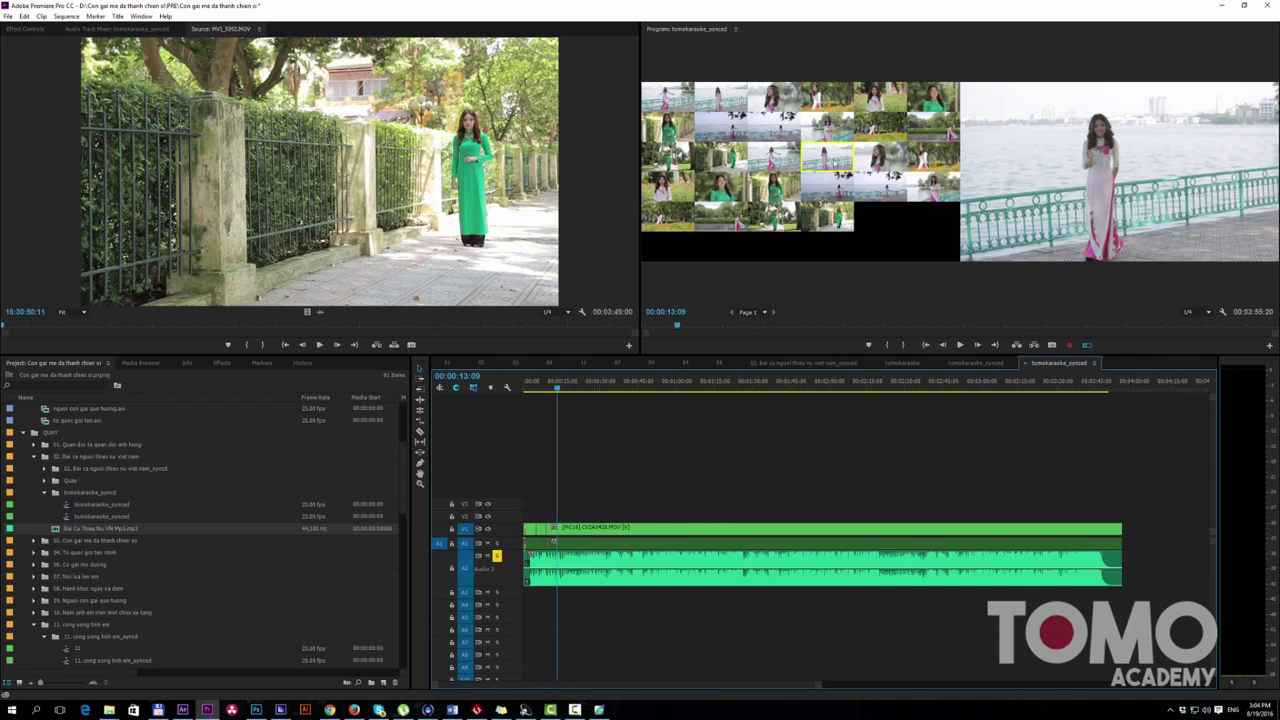
click(802, 196)
click(776, 196)
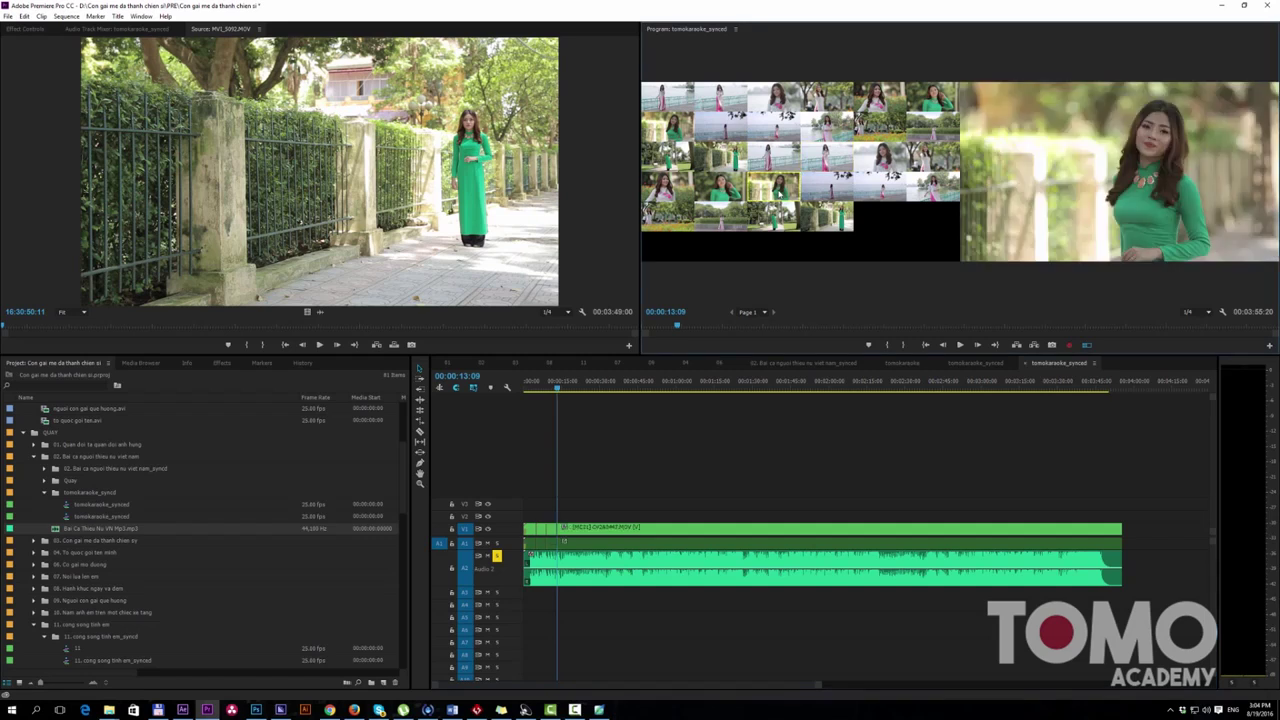
click(563, 390)
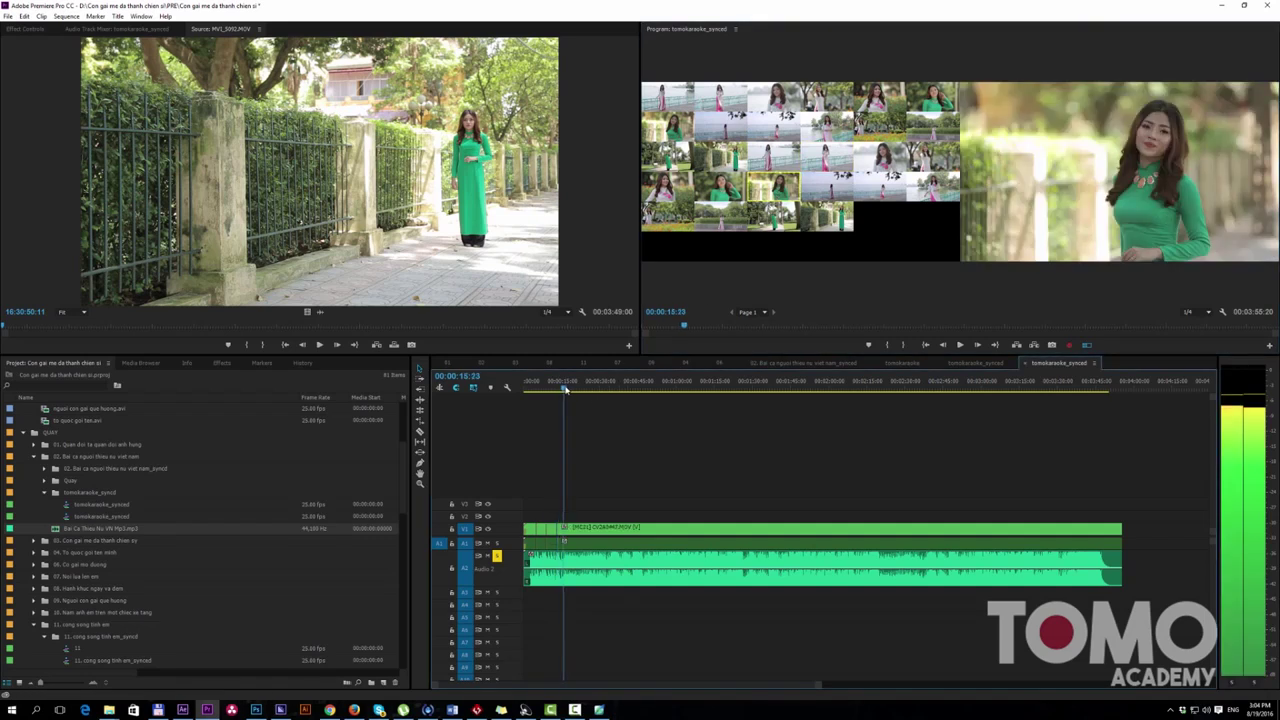
drag(564, 390, 565, 390)
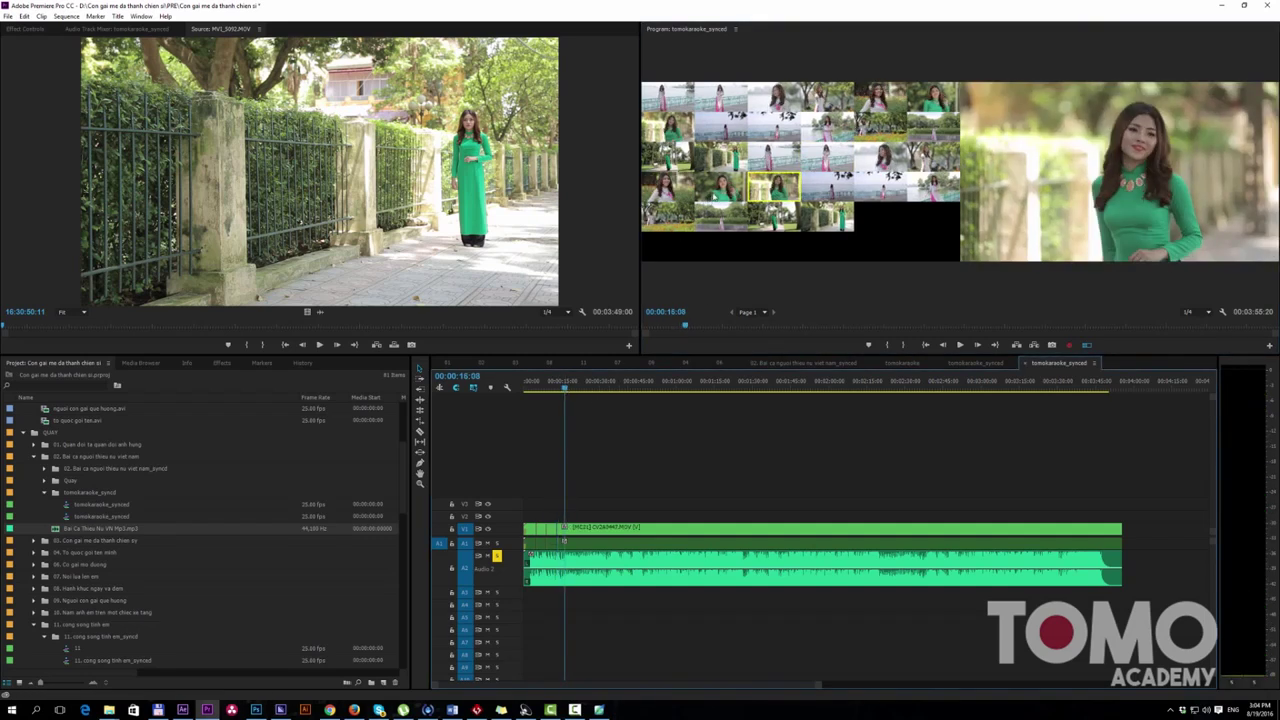
click(730, 190)
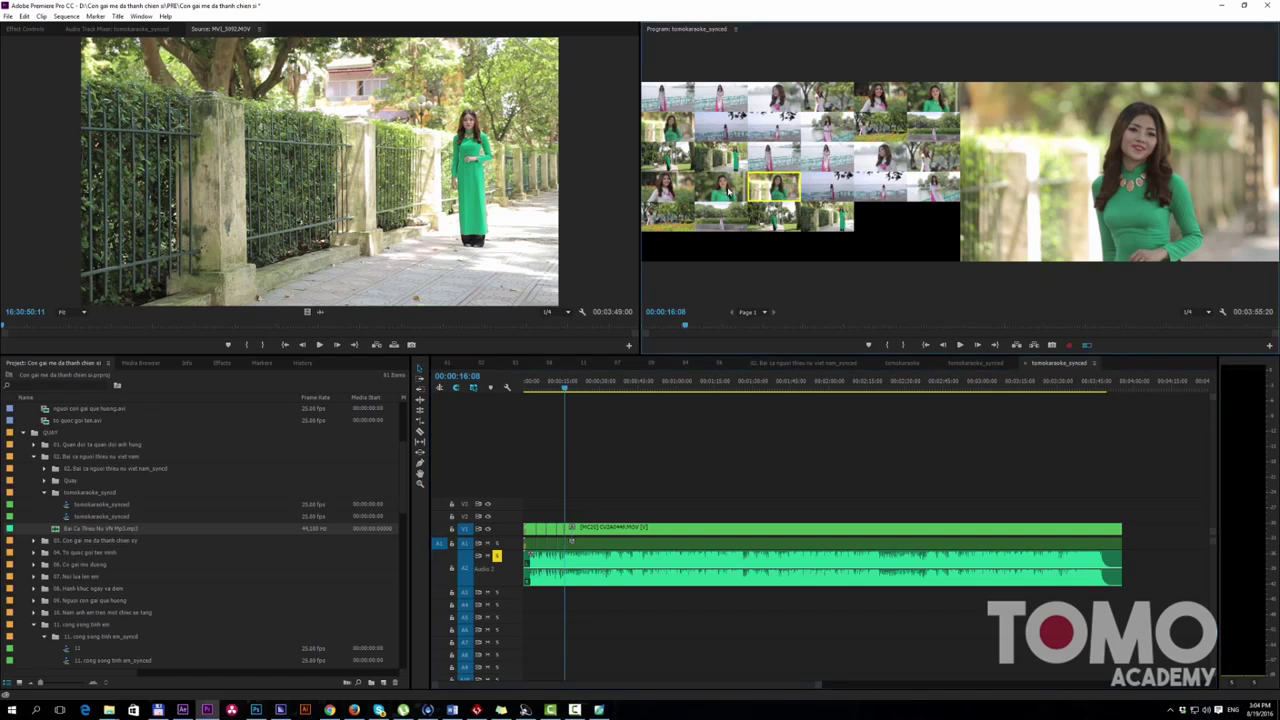
click(730, 190)
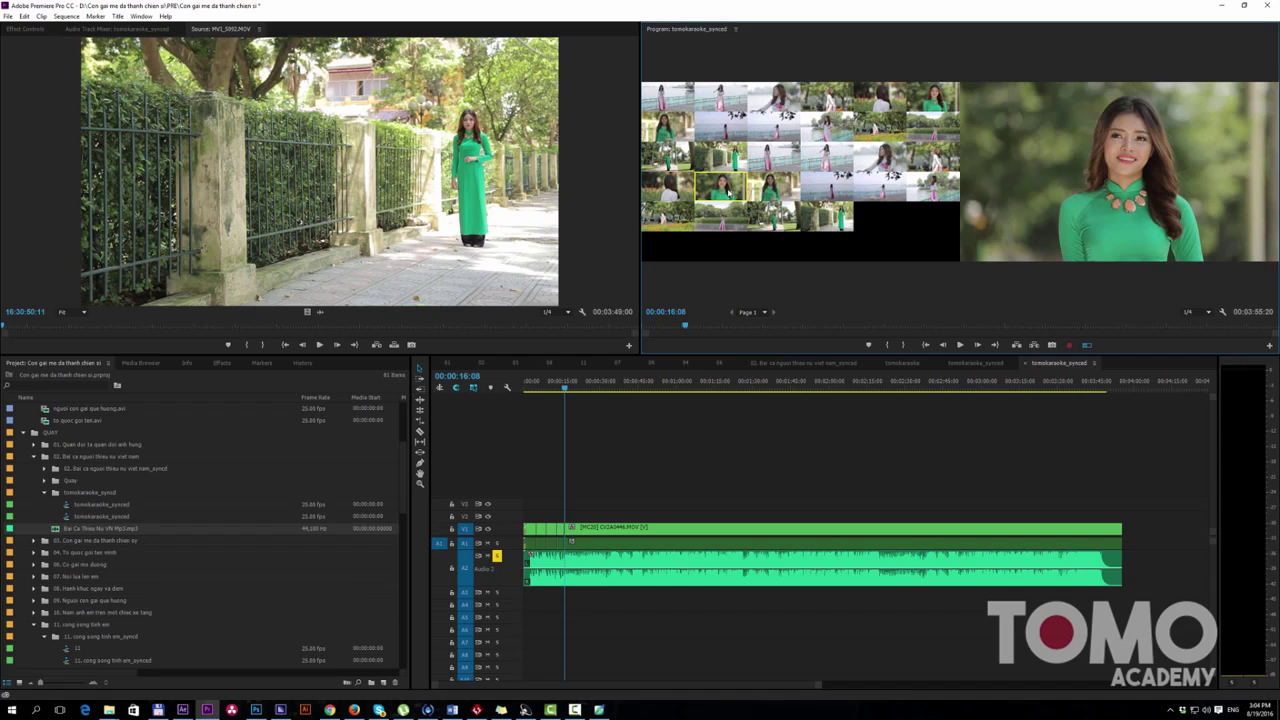
drag(567, 390, 578, 389)
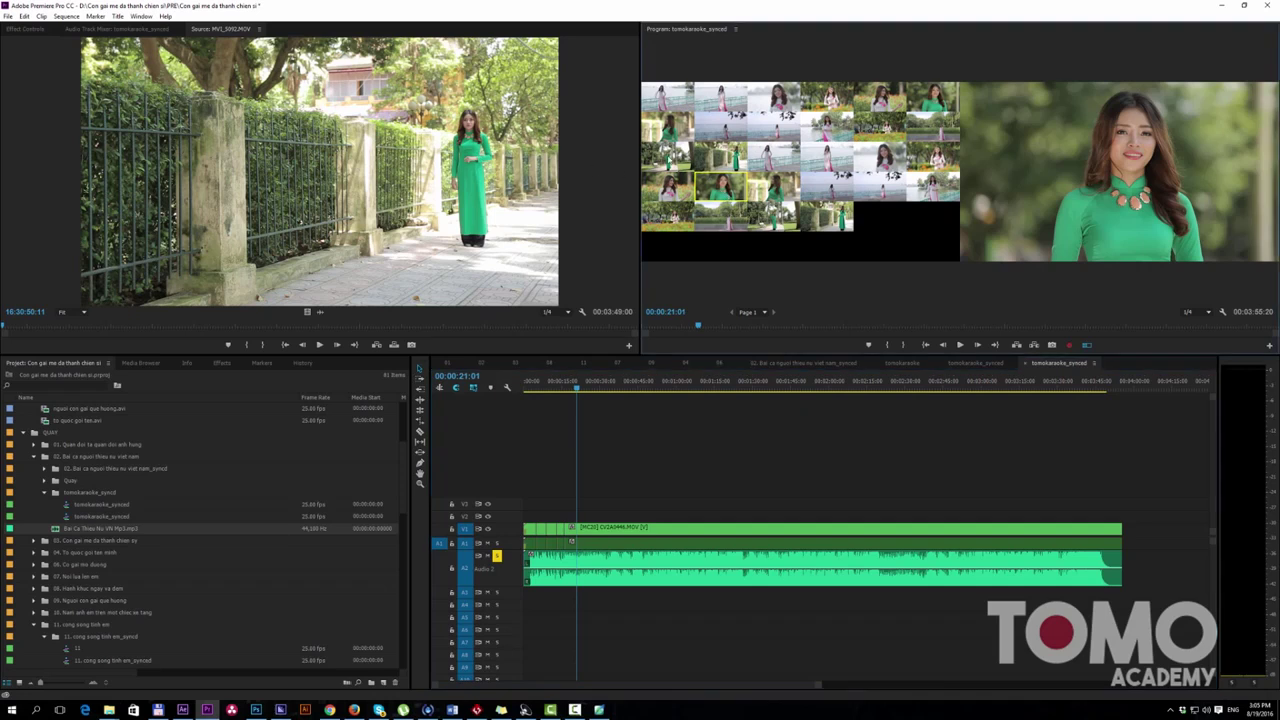
Step: At 00:00:25:04, cut to the park walkway angle MVI_5098, then the flower-field angle
click(667, 156)
click(587, 371)
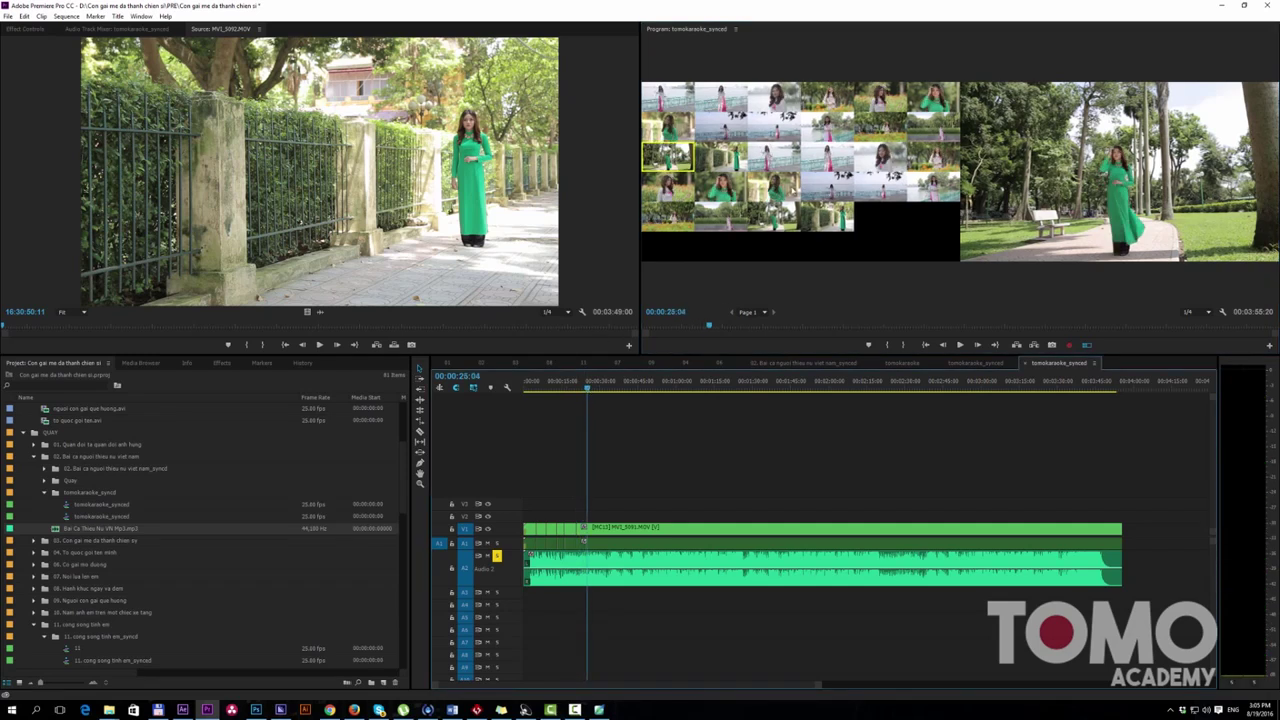
click(673, 224)
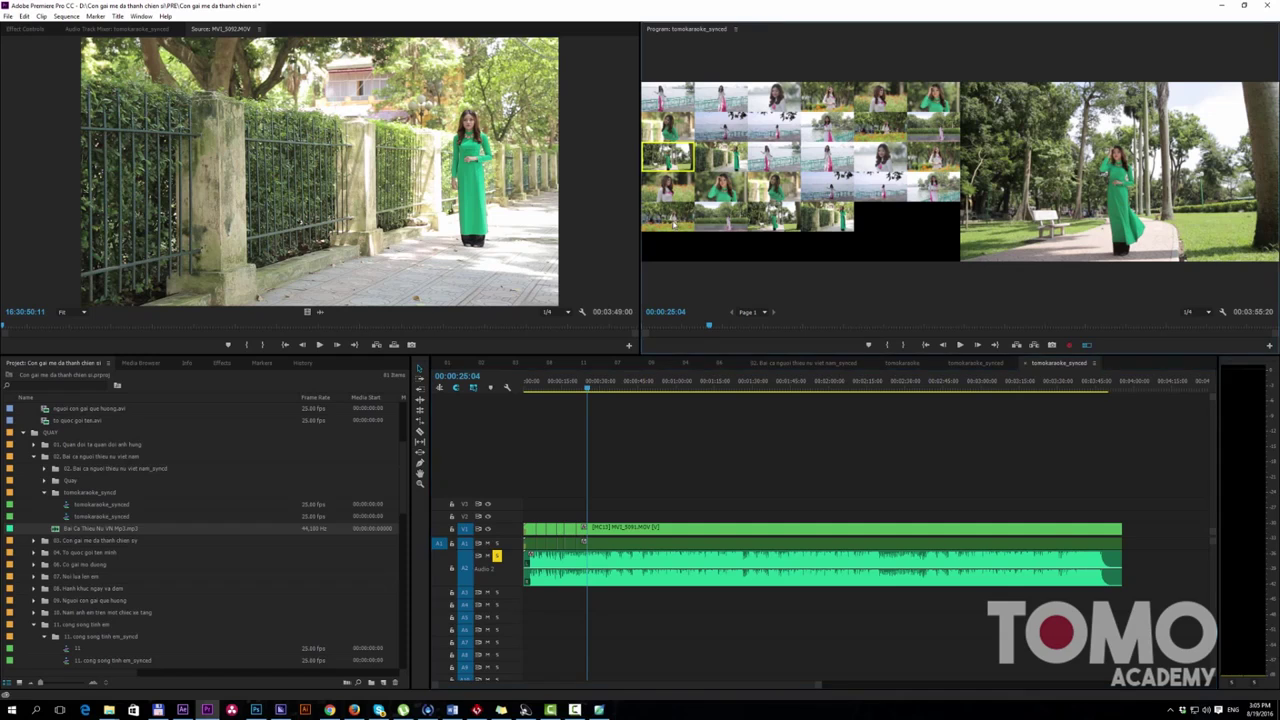
click(667, 217)
Step: Cut to the white-dress flower-field close-up at 00:00:30:07 and angle MC5 at 00:00:34:20
drag(589, 388, 603, 390)
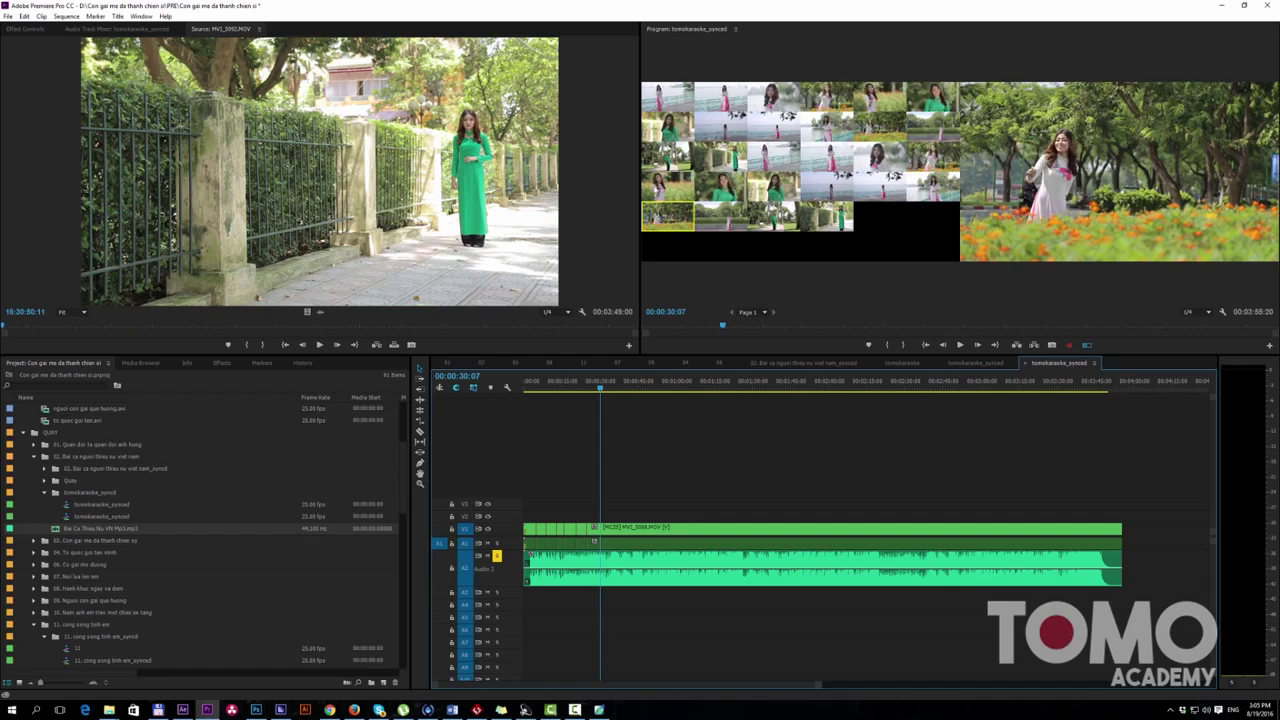
click(667, 186)
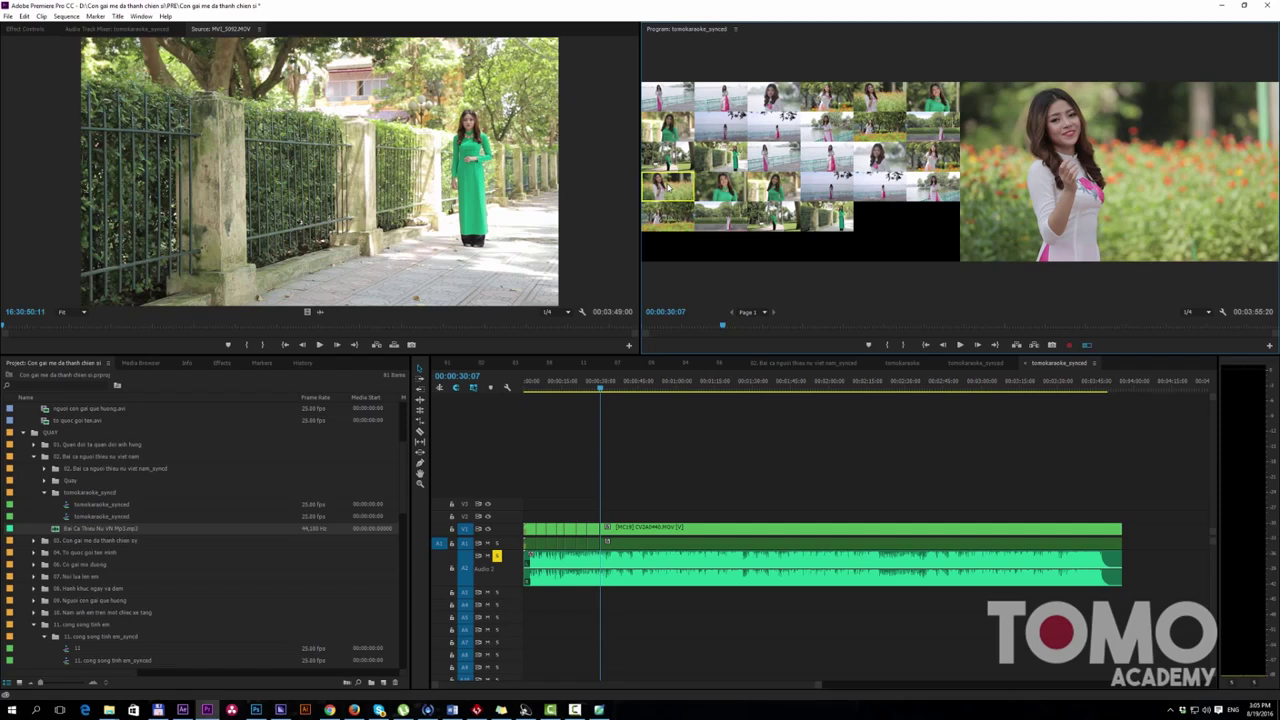
drag(601, 388, 612, 391)
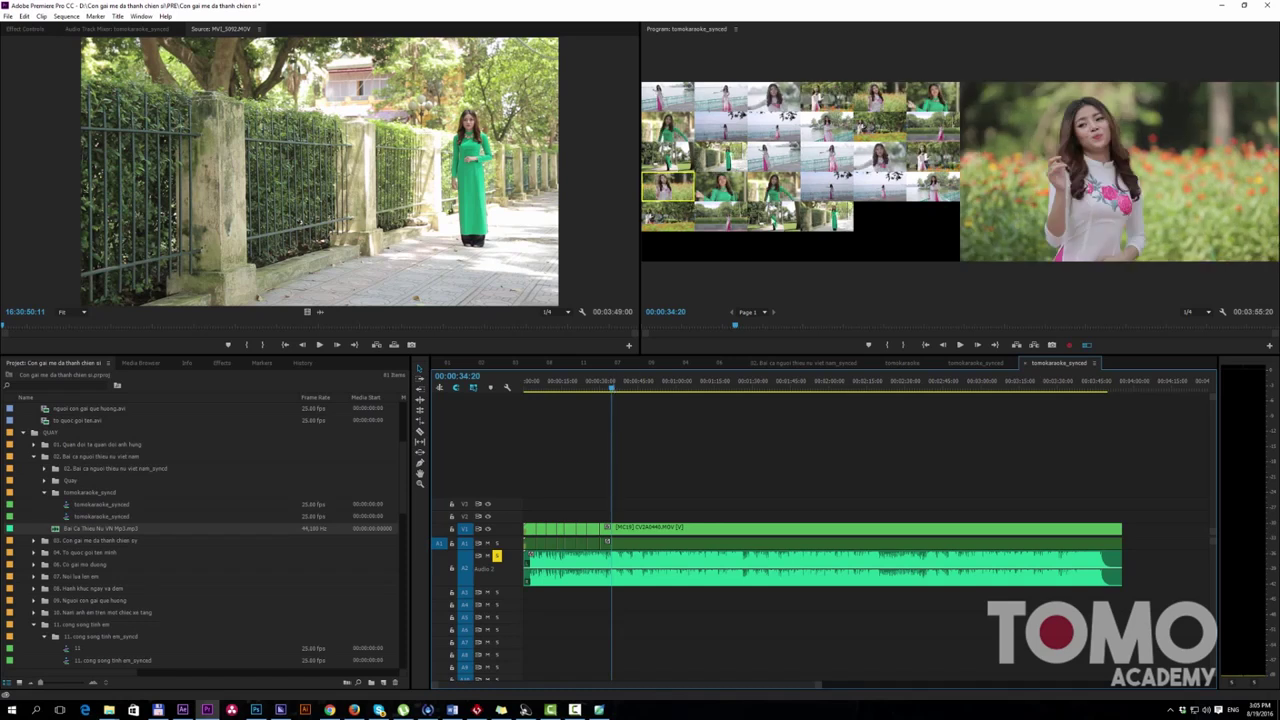
click(884, 97)
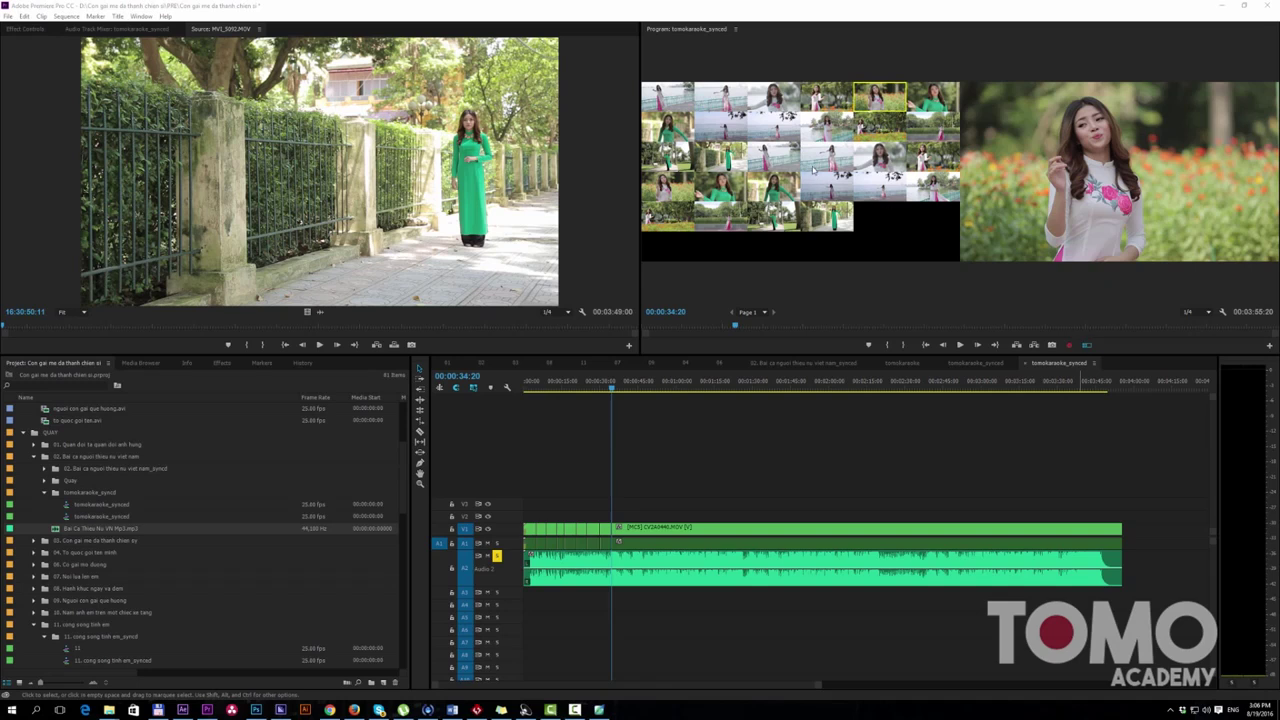
Step: Turn off multi-camera view, enlarge the monitors, and play the edit from the start to about 00:00:32
click(1086, 345)
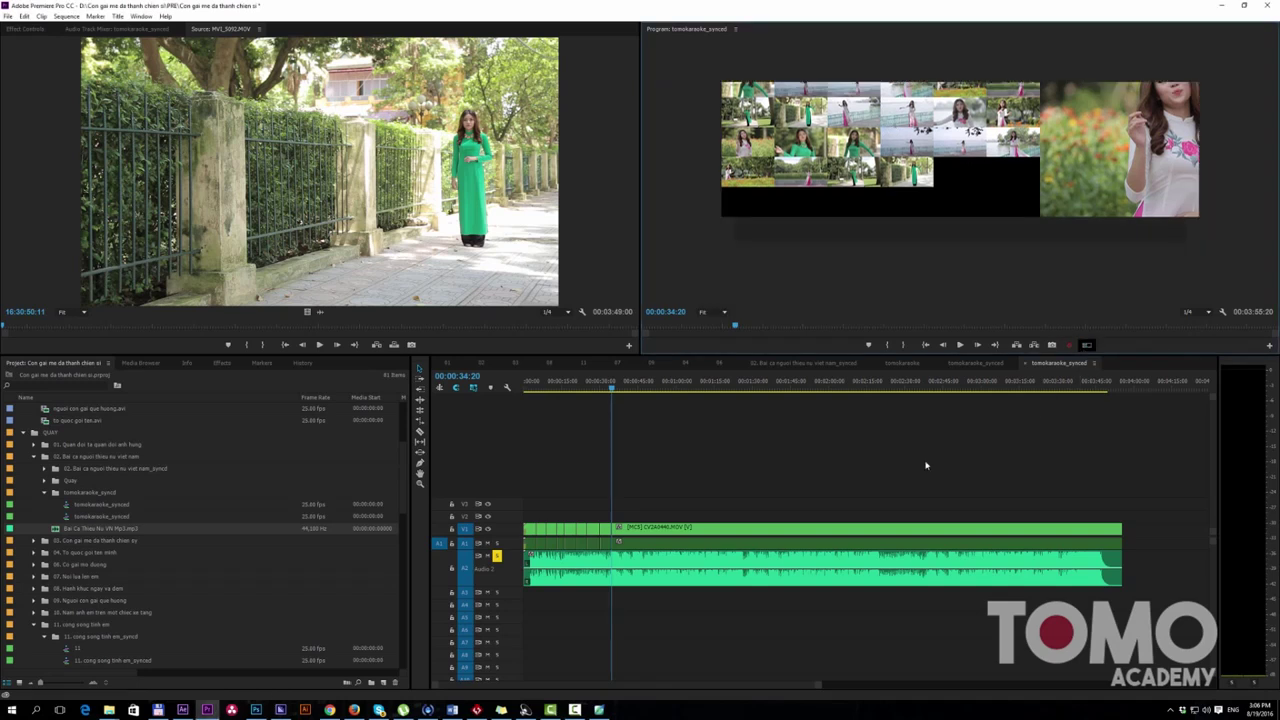
drag(560, 390, 532, 391)
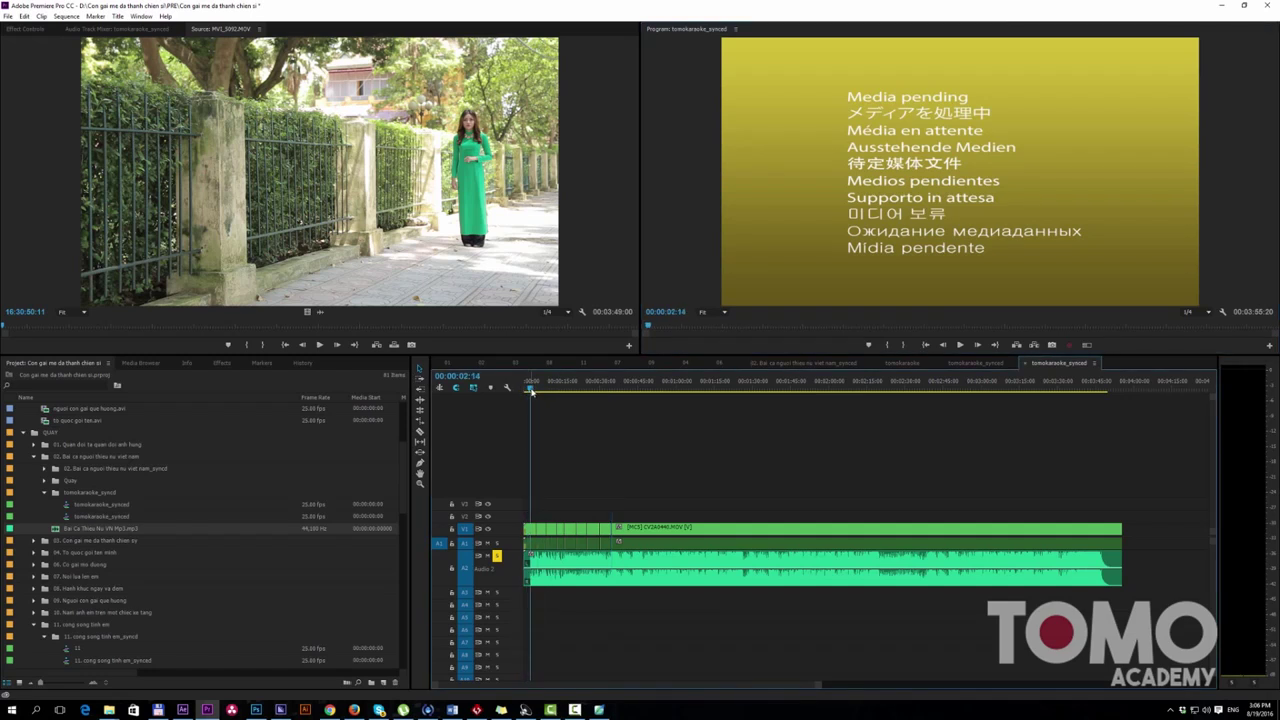
click(961, 345)
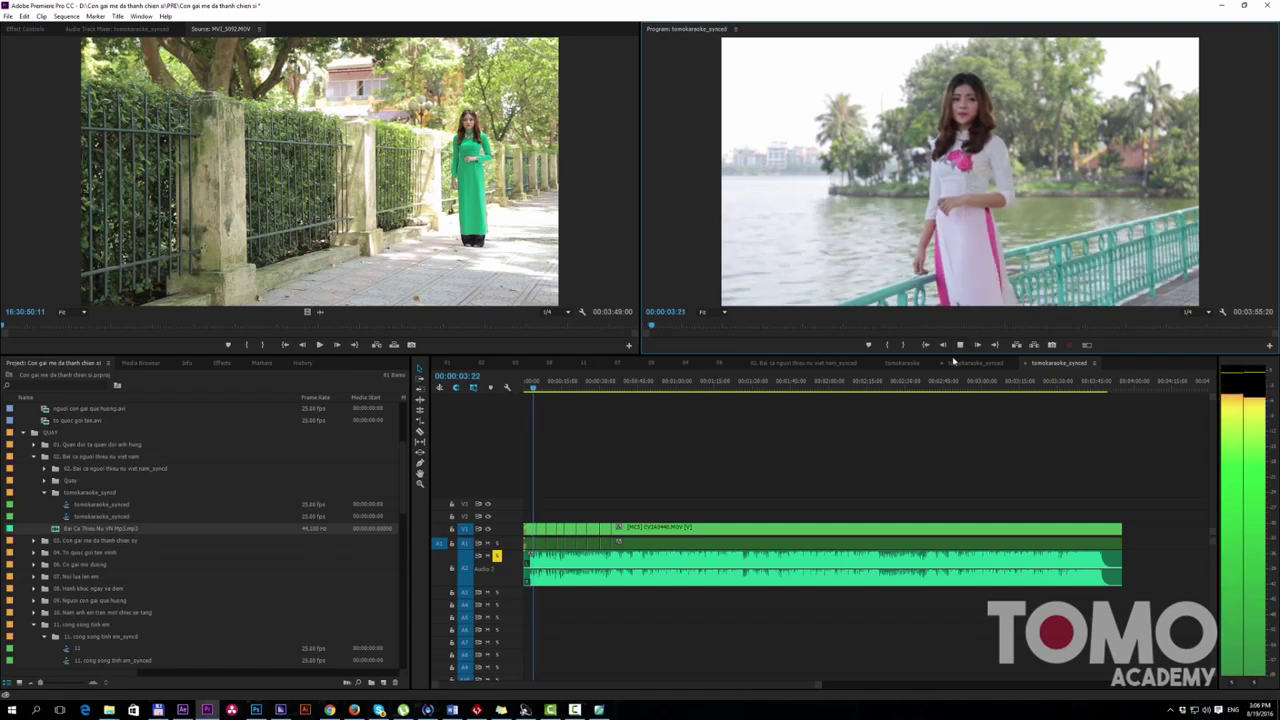
drag(941, 355, 941, 524)
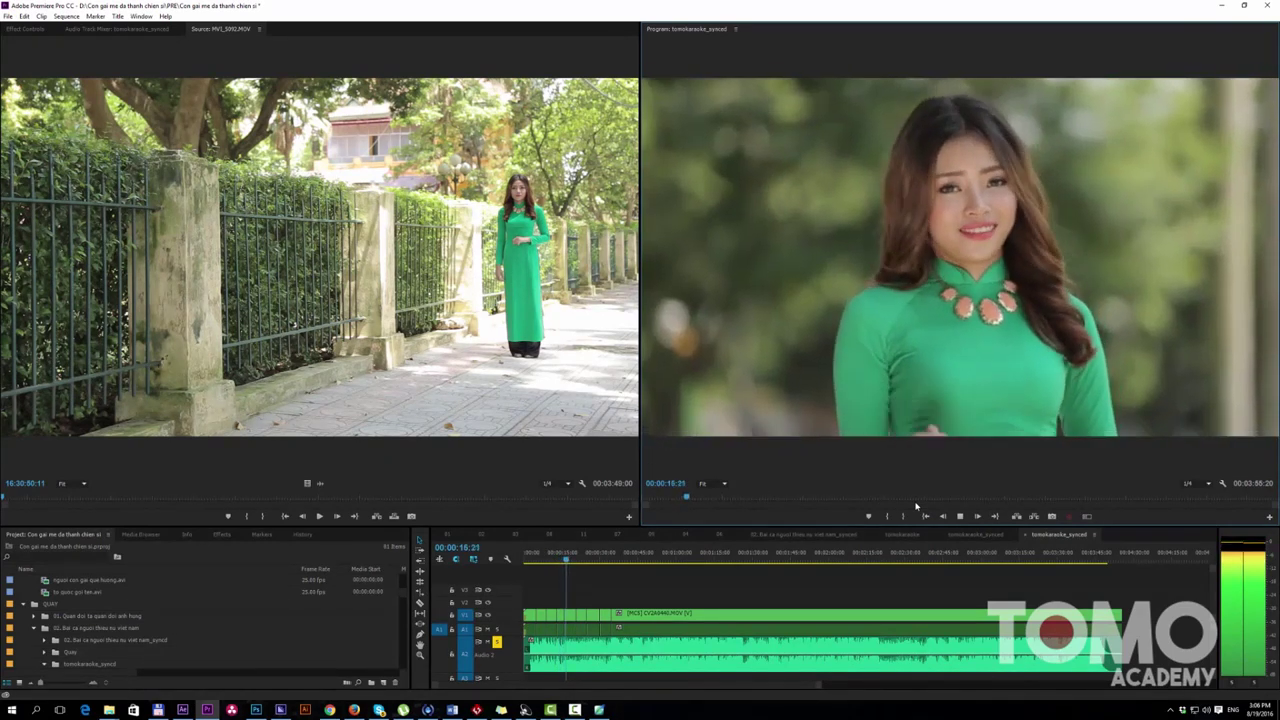
click(959, 516)
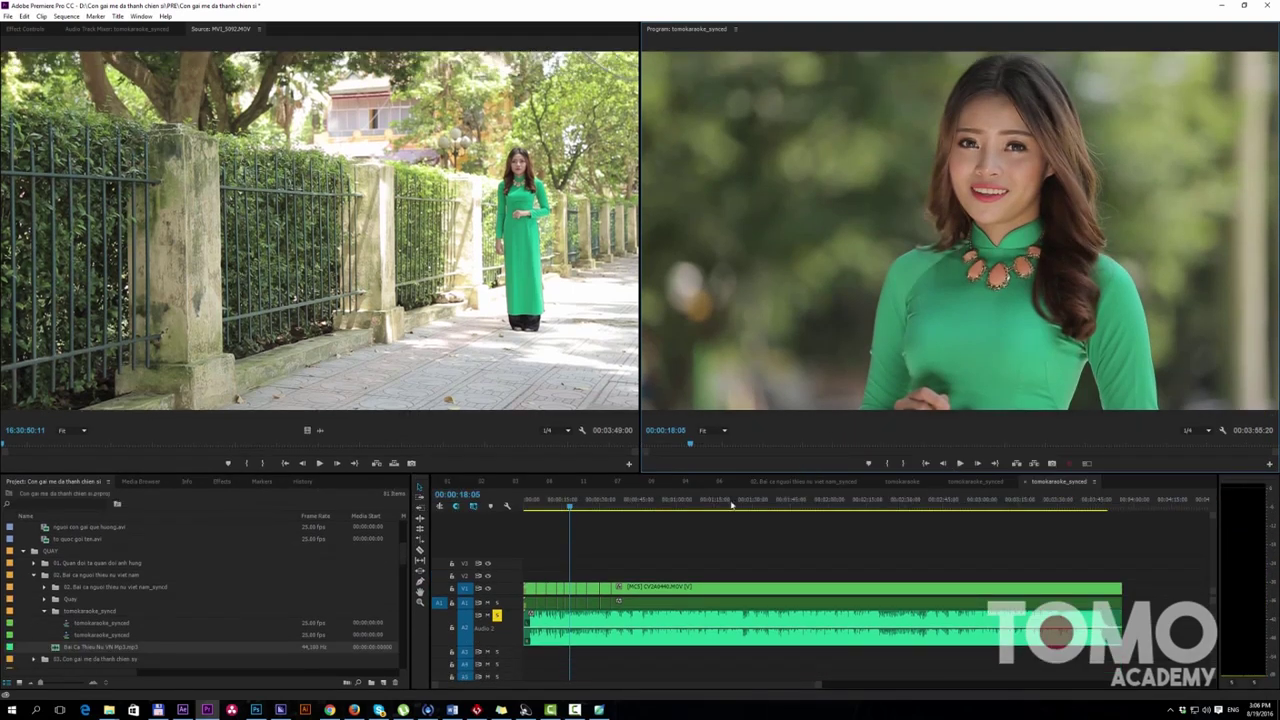
click(607, 505)
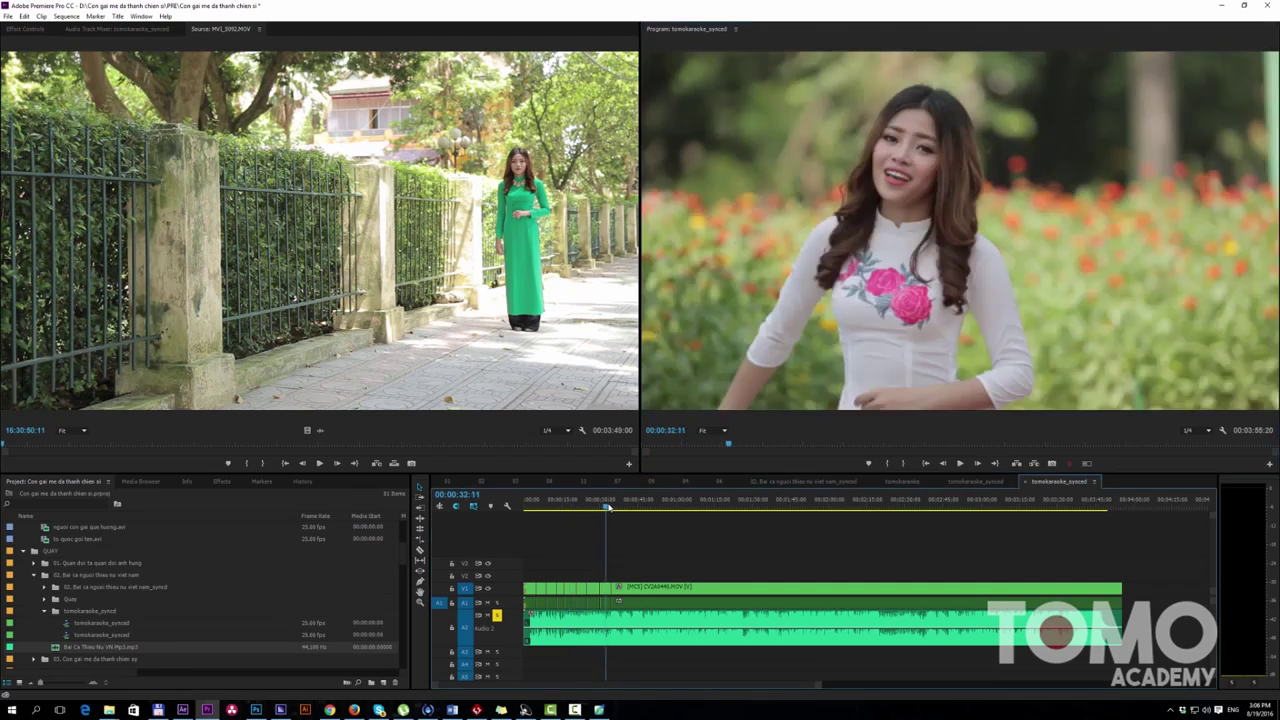
drag(607, 505, 606, 506)
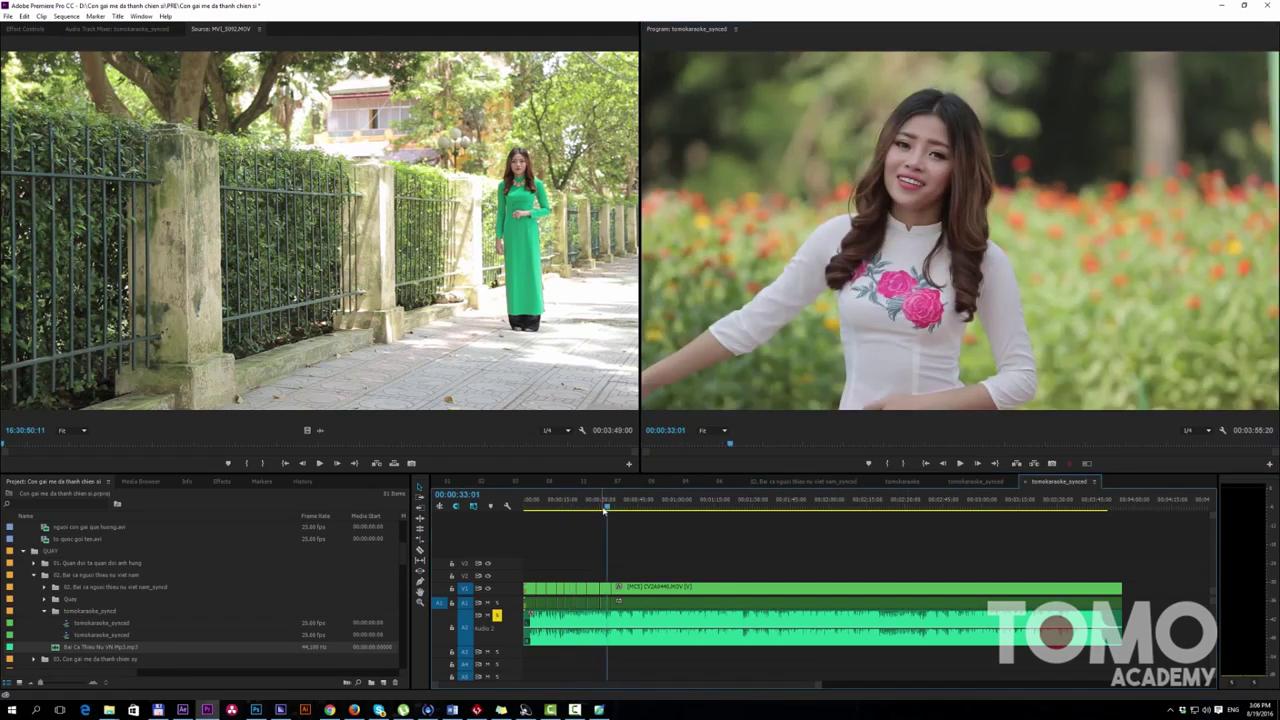
Step: Mark the clip range on the ruler and play it from In to Out
right_click(597, 507)
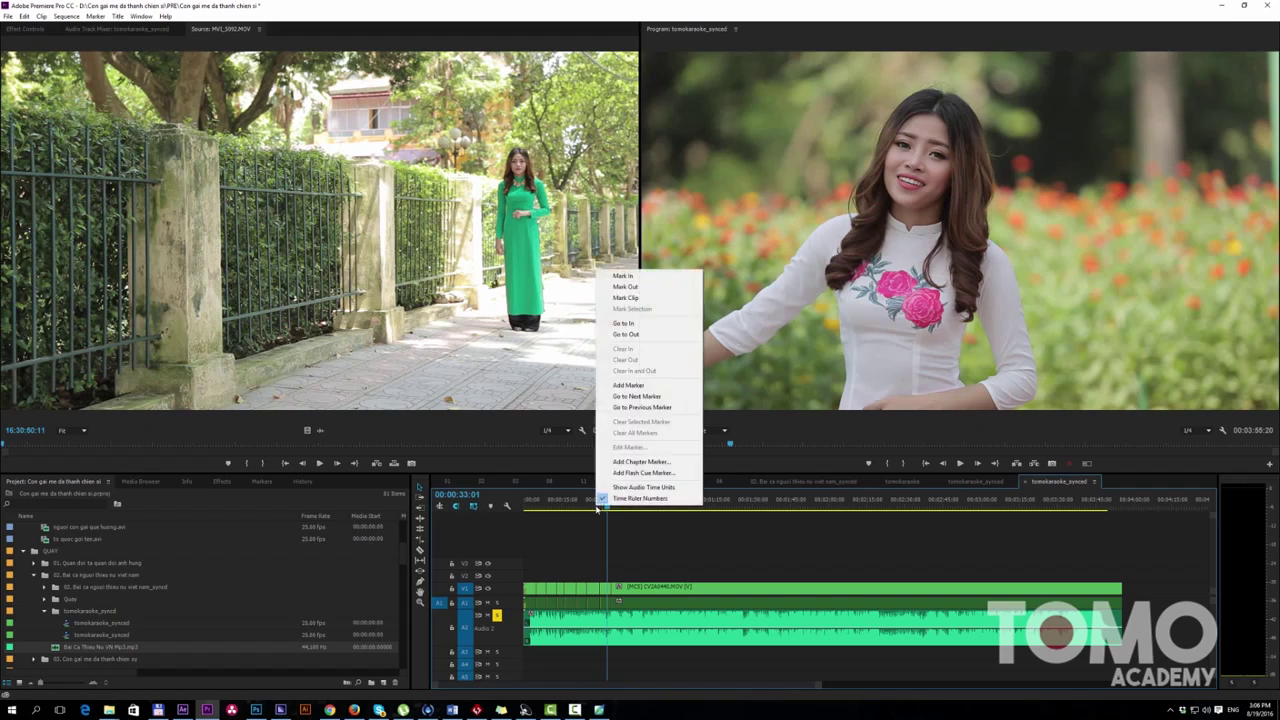
click(655, 287)
click(588, 505)
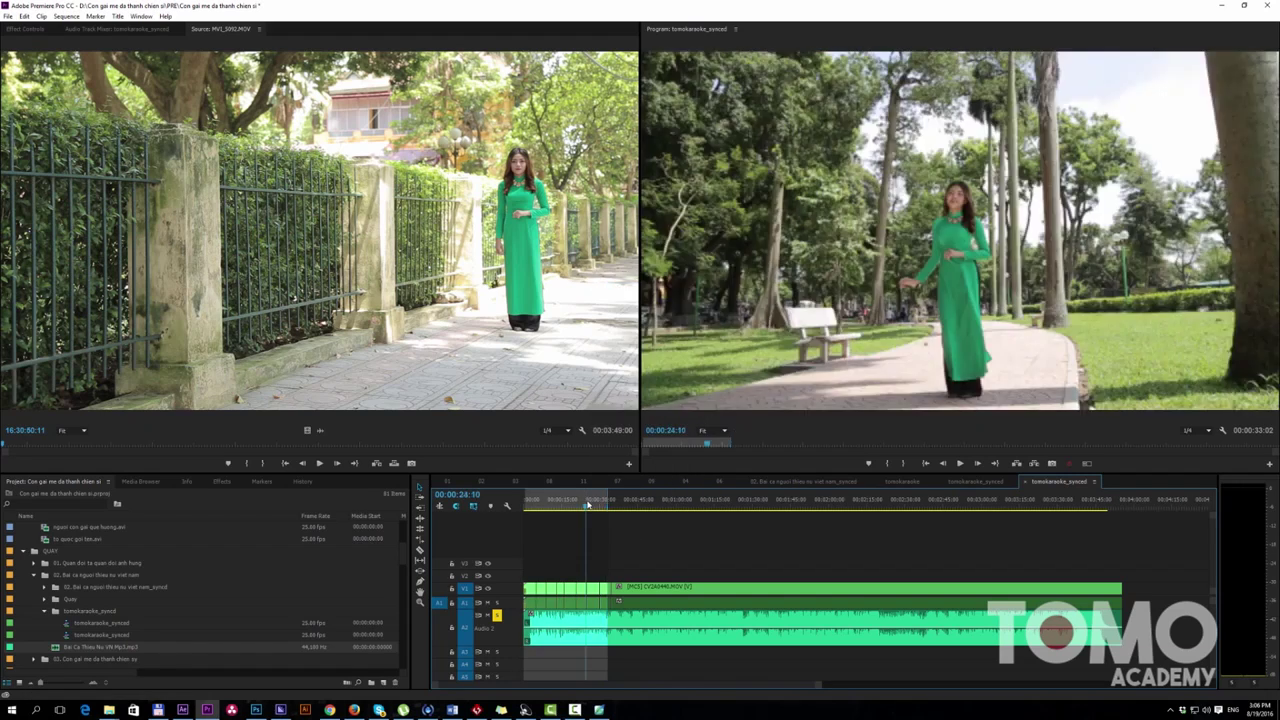
key(ctrl+shift+space)
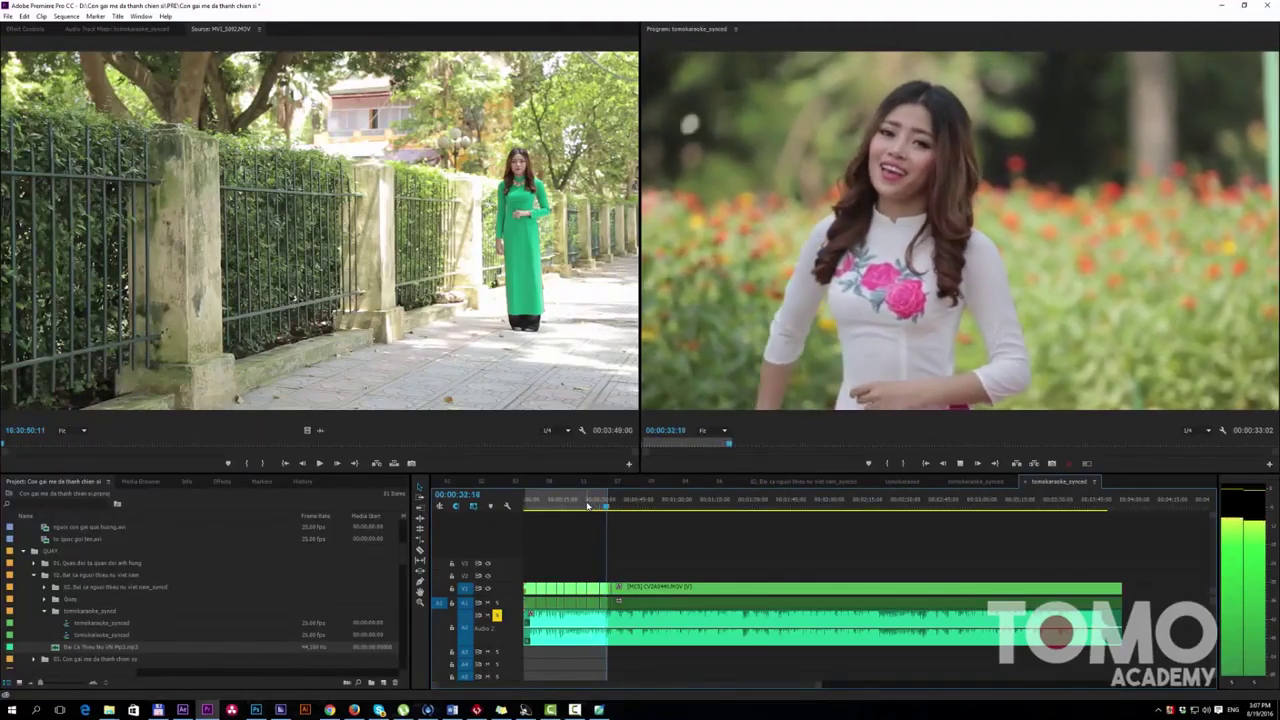
key(space)
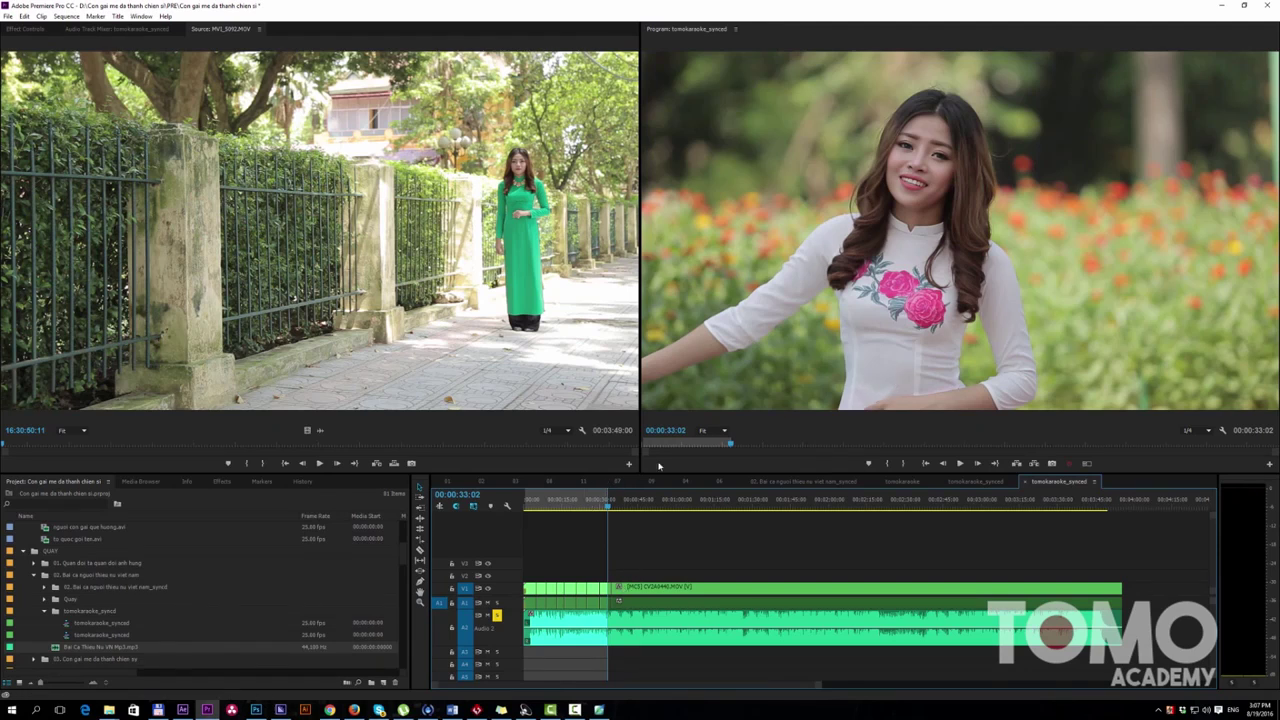
Step: Clear the In and Out marks and switch to the karaoke lyrics sequence
right_click(597, 502)
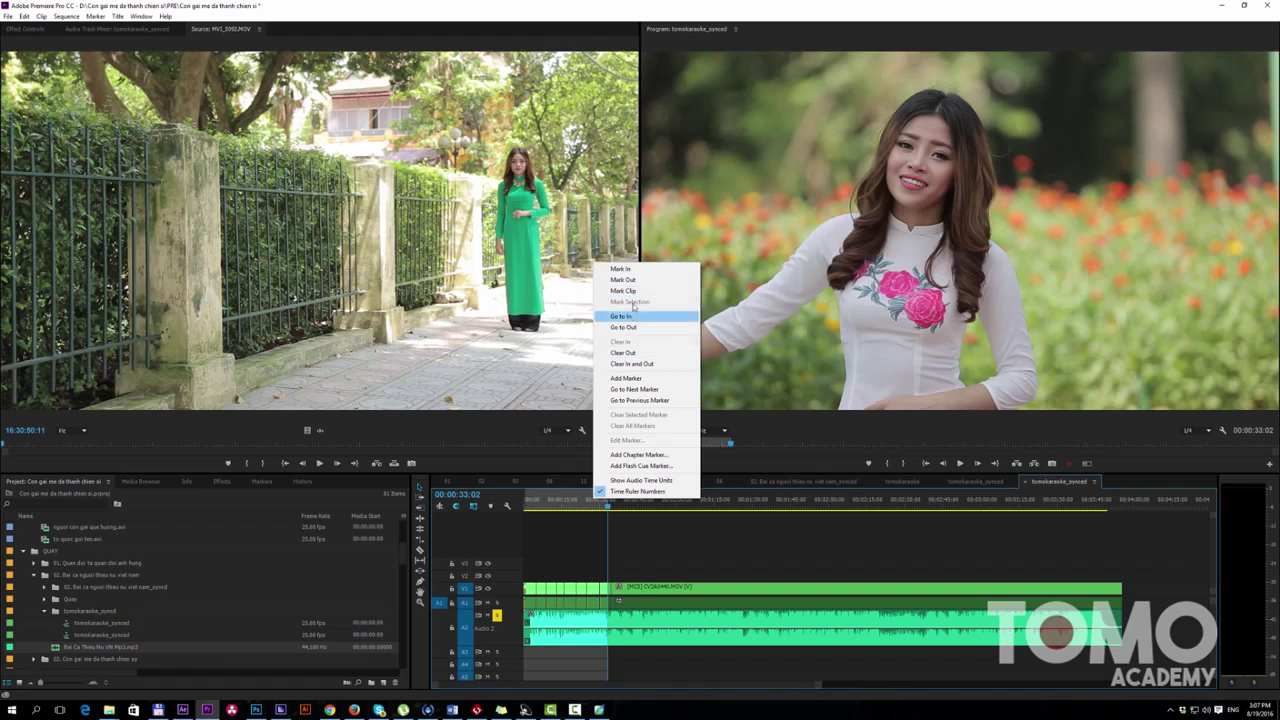
click(632, 364)
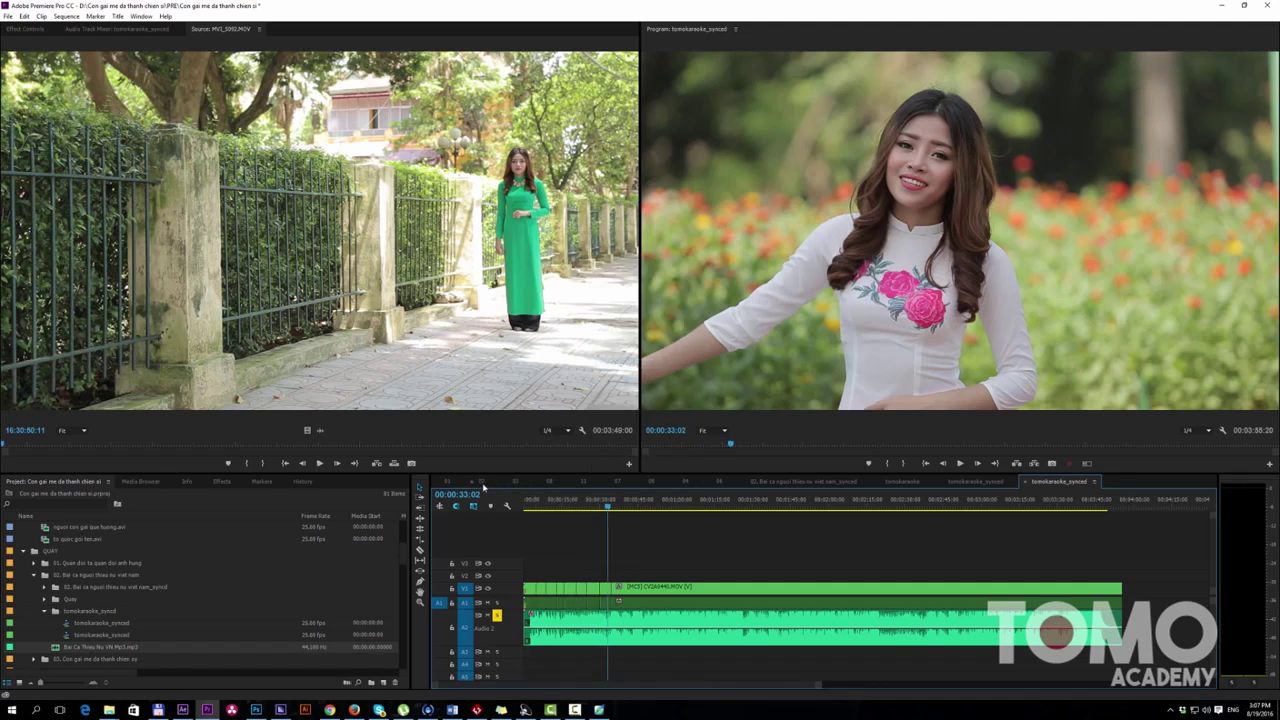
click(482, 481)
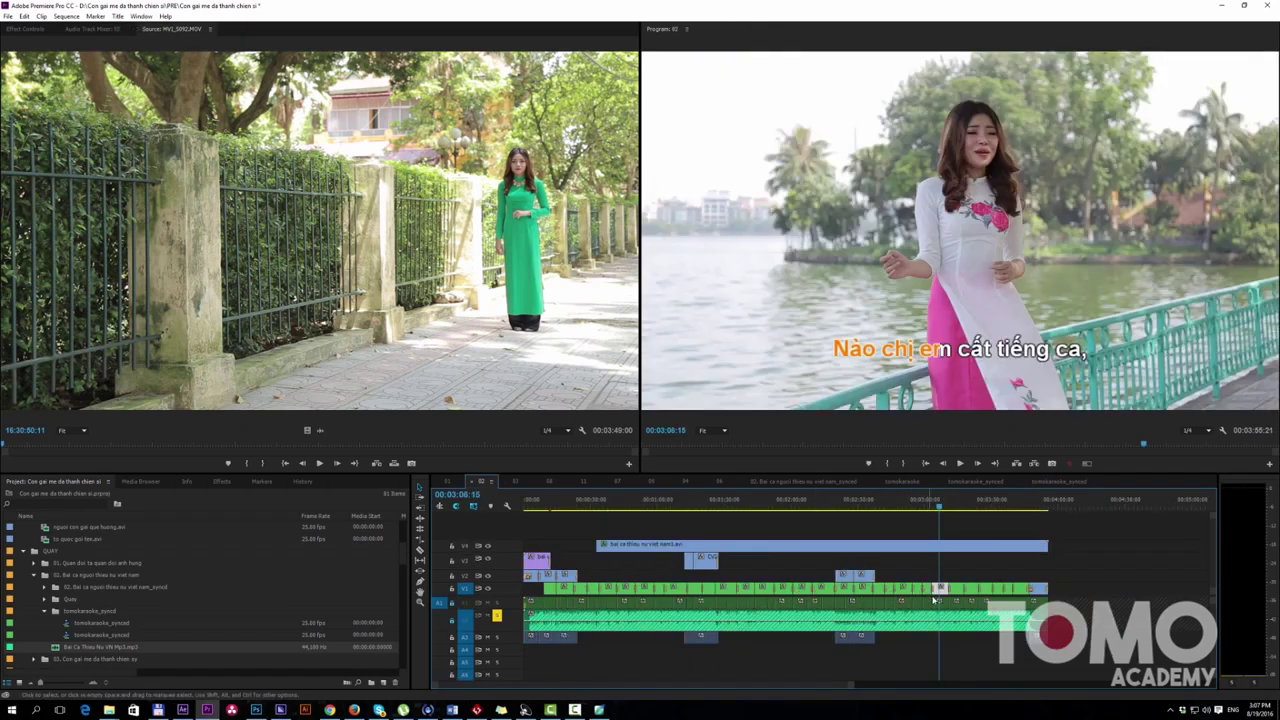
Step: Pick the Cross Dissolve transition from the Effects list filtered for 'cross'
scroll(940, 593, up, 3)
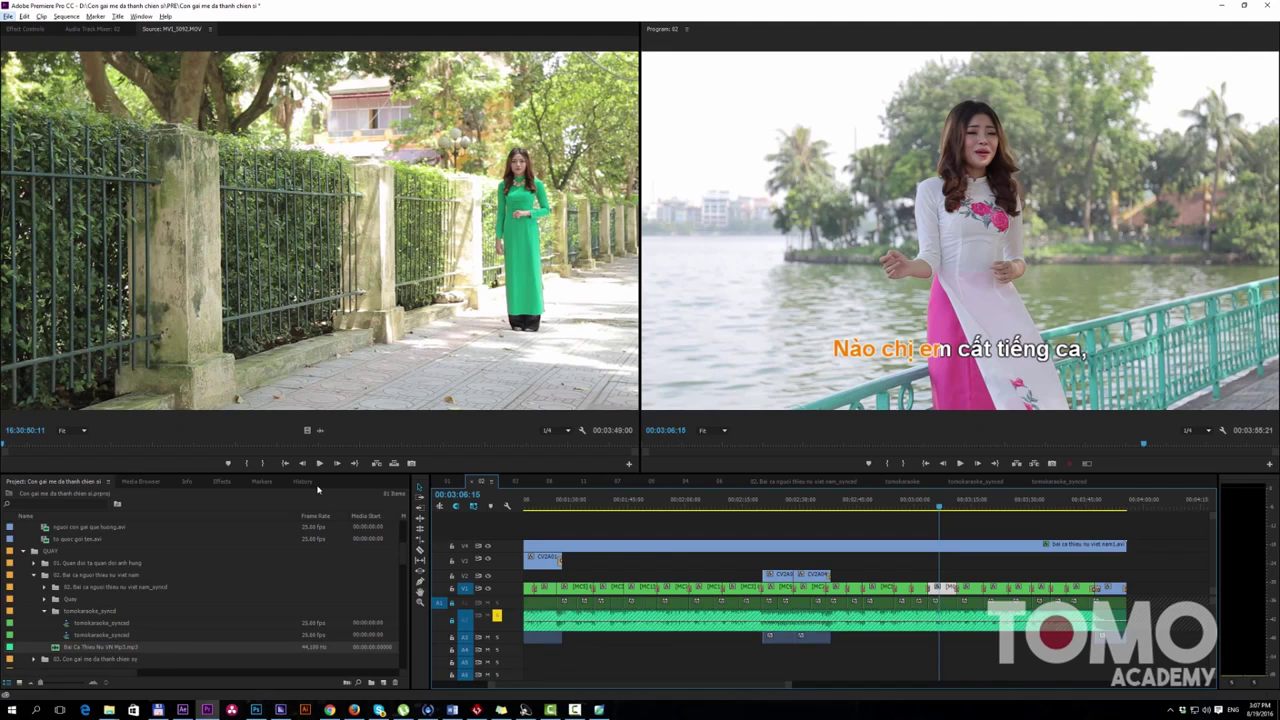
click(236, 482)
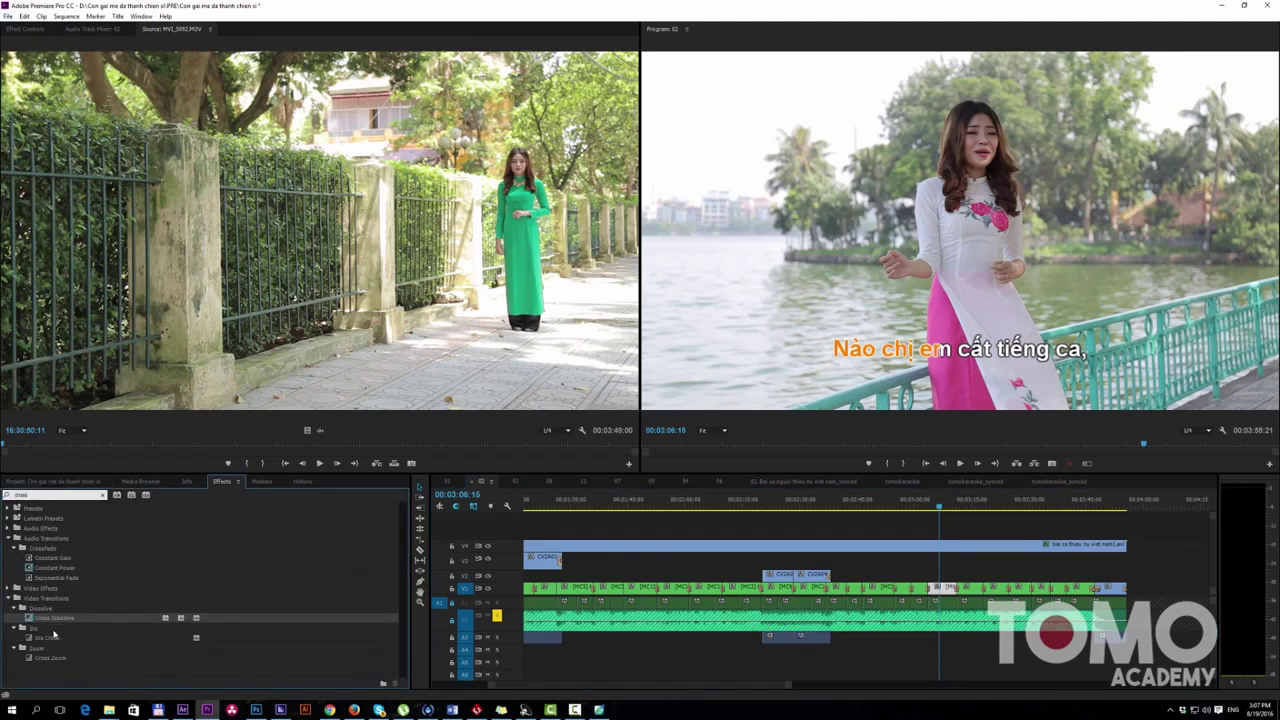
click(86, 622)
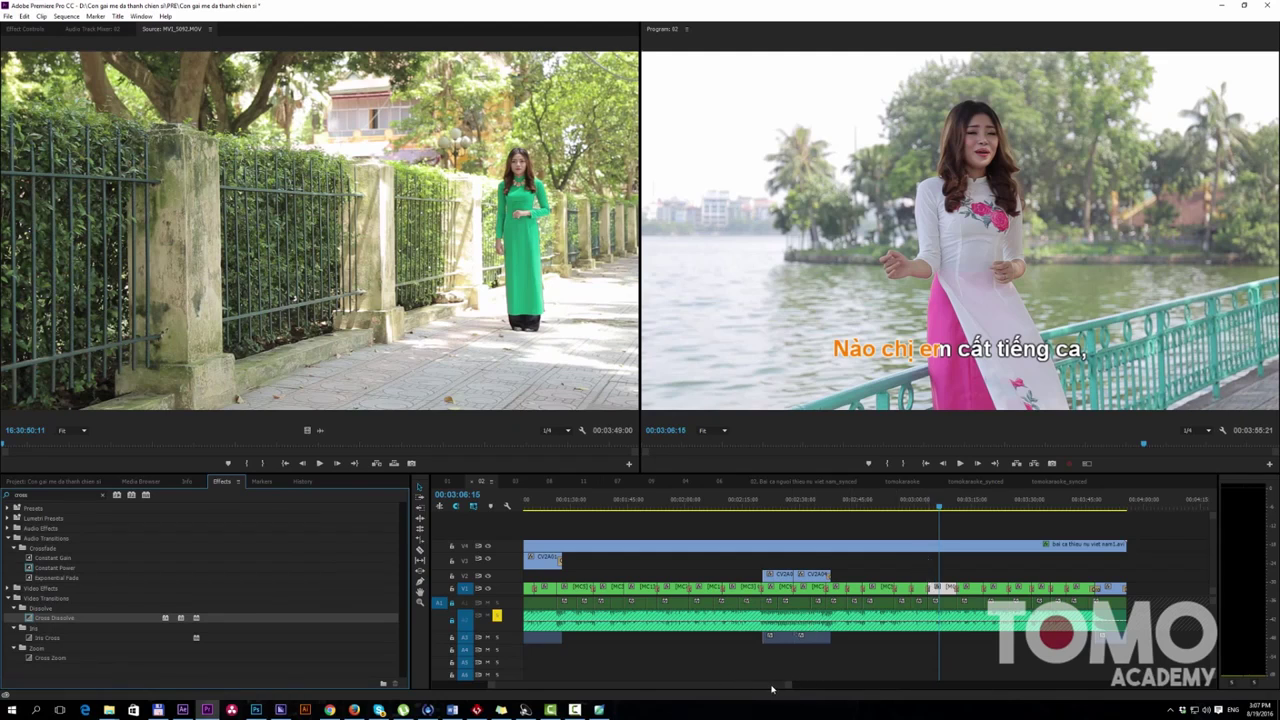
drag(789, 686, 851, 689)
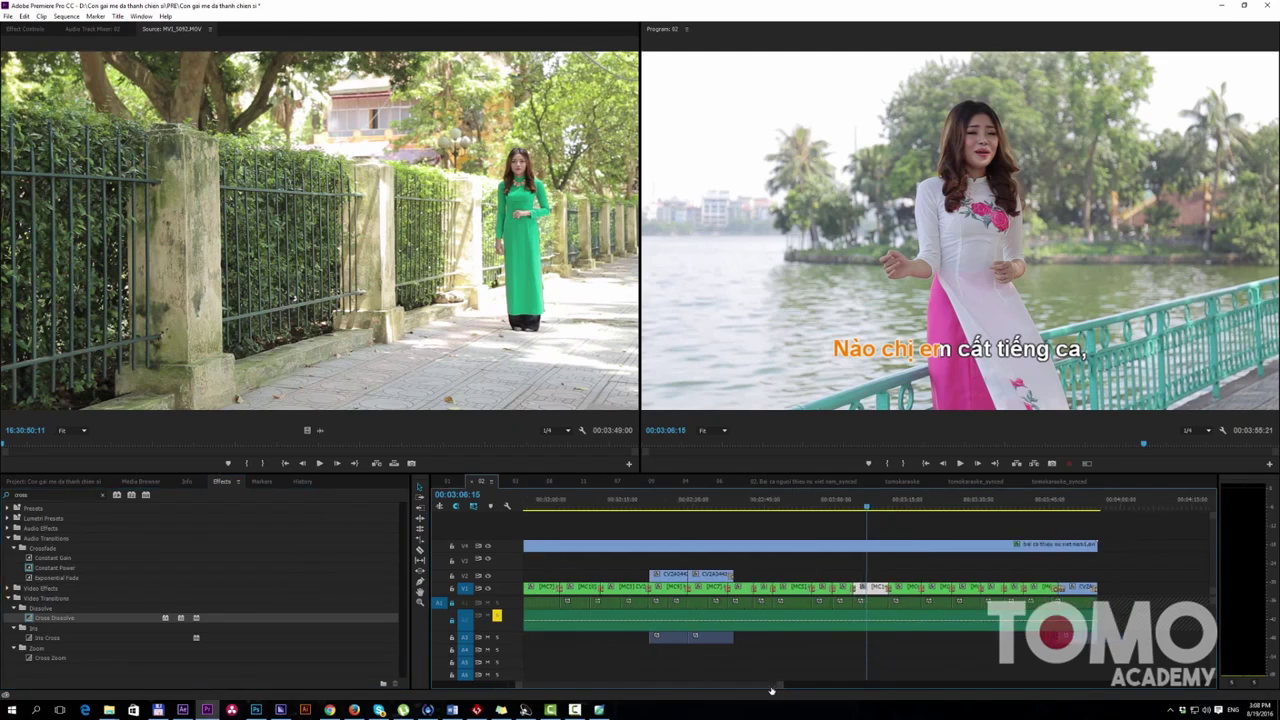
drag(851, 689, 898, 686)
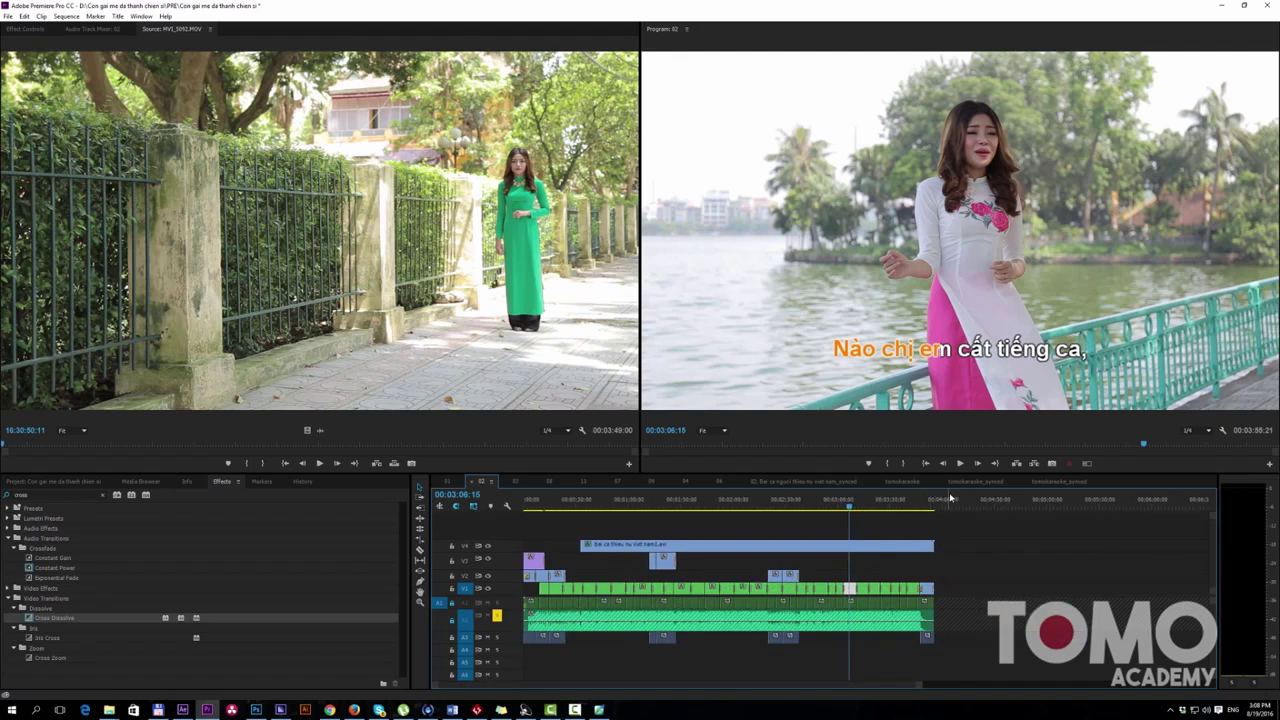
Step: Show the tomokaraoke_synced sequence in the timeline, then bring KaraFun Studio to the front
click(1056, 482)
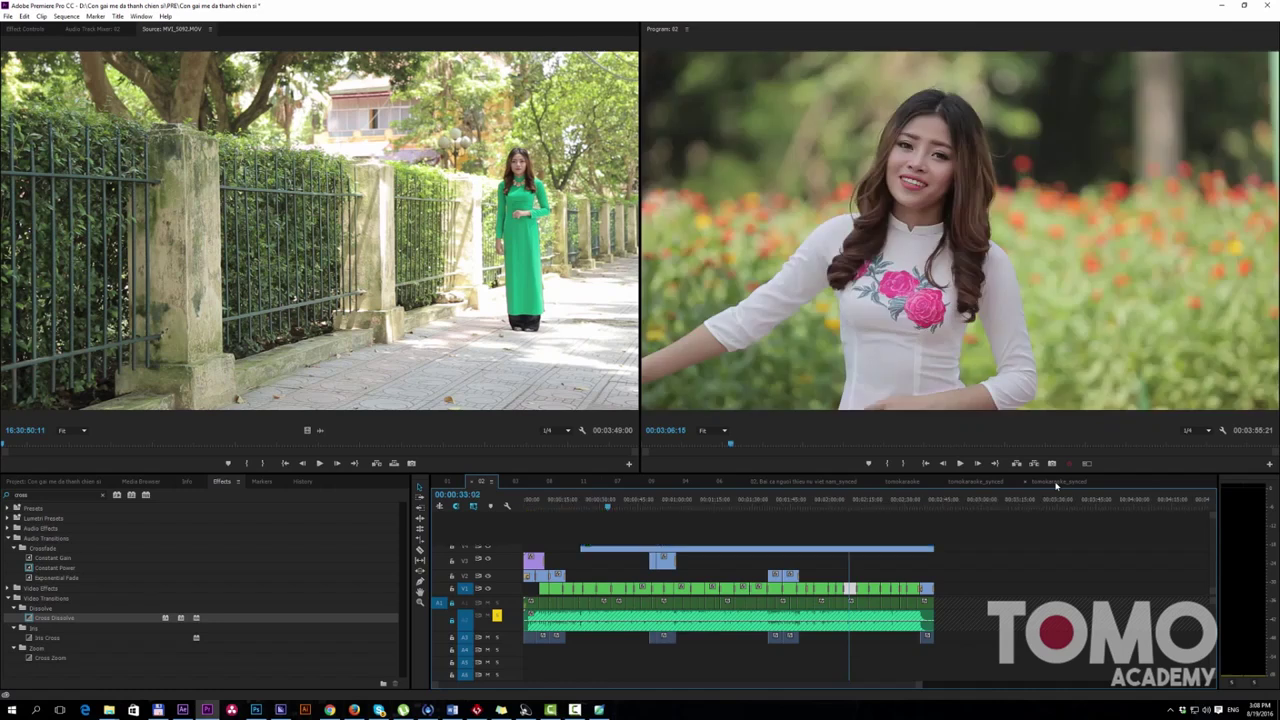
click(1056, 482)
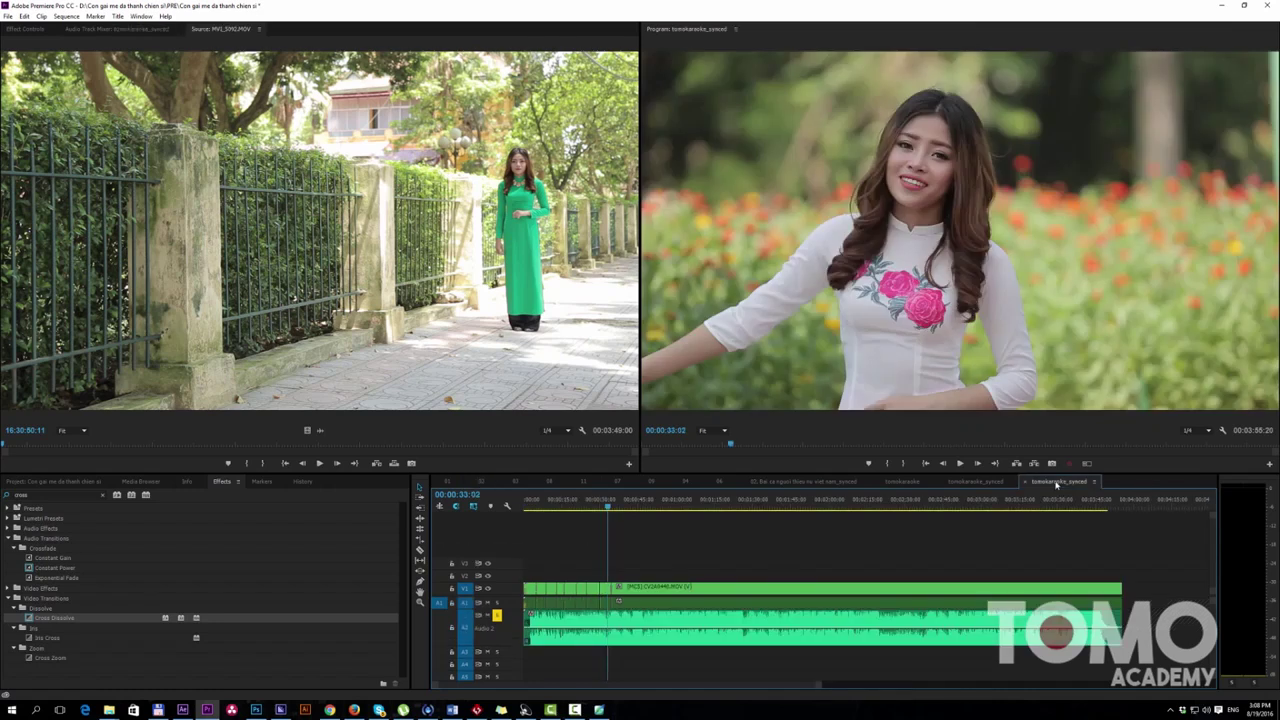
click(598, 710)
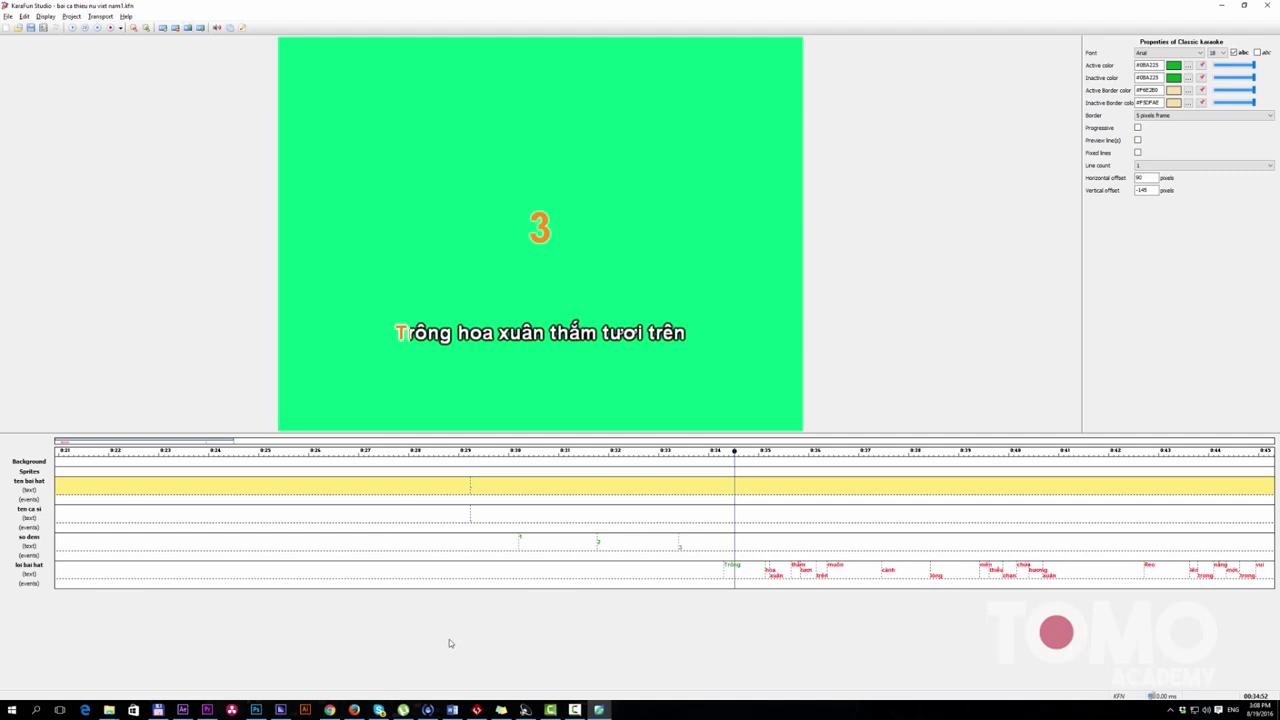
Step: Check the song audio clip on A2 in Premiere, then move KaraFun lyric playback to about 0:35
click(207, 709)
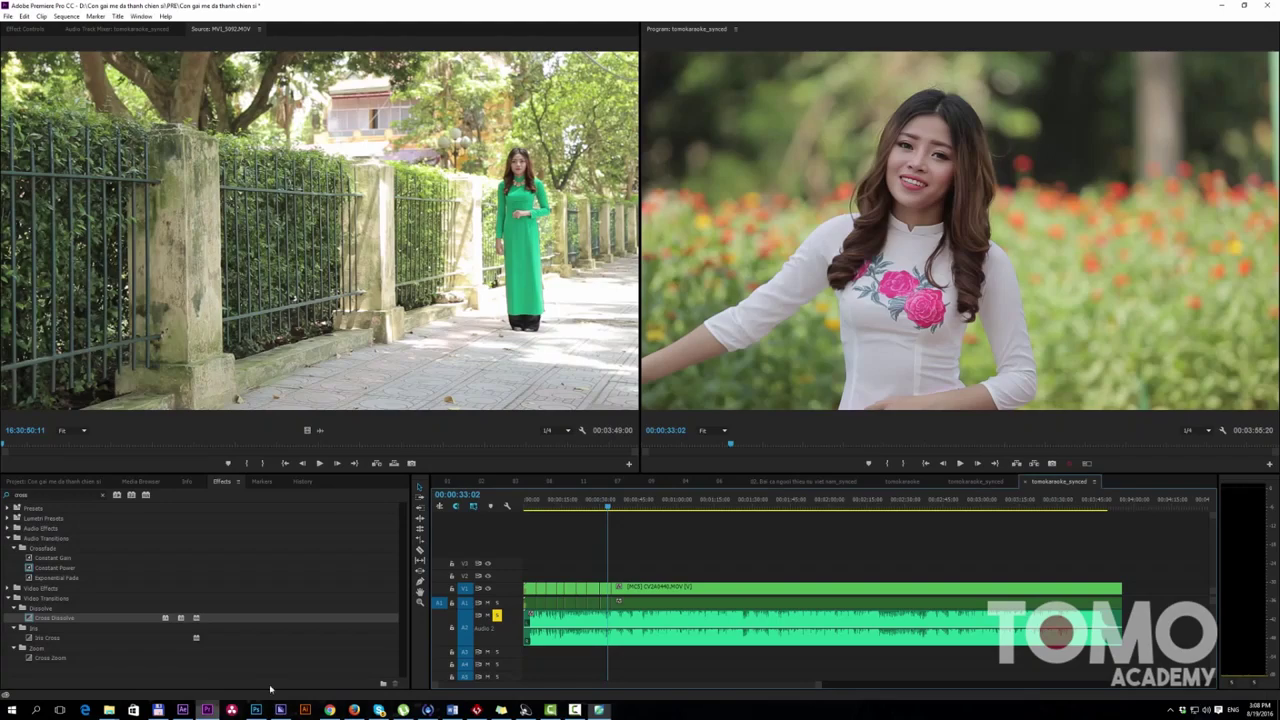
click(612, 631)
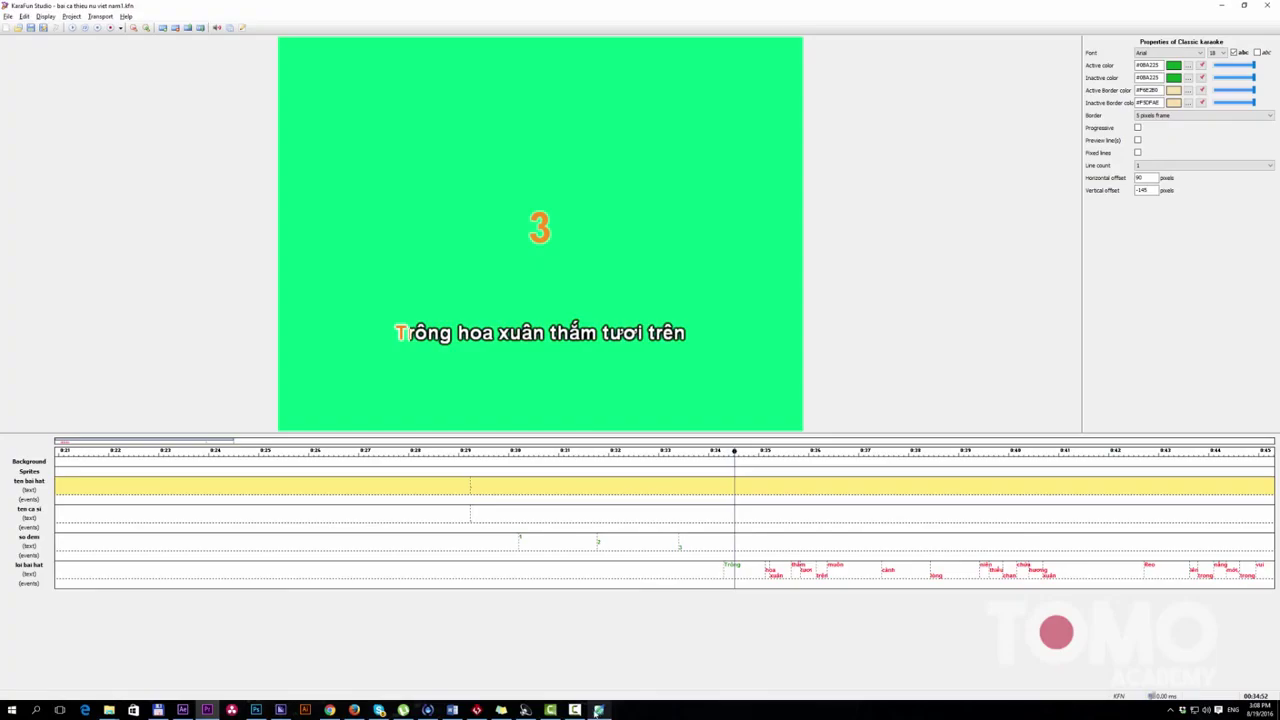
click(599, 709)
mouse_move(736, 451)
mouse_down()
mouse_move(785, 452)
mouse_move(735, 451)
mouse_up()
drag(735, 451, 768, 455)
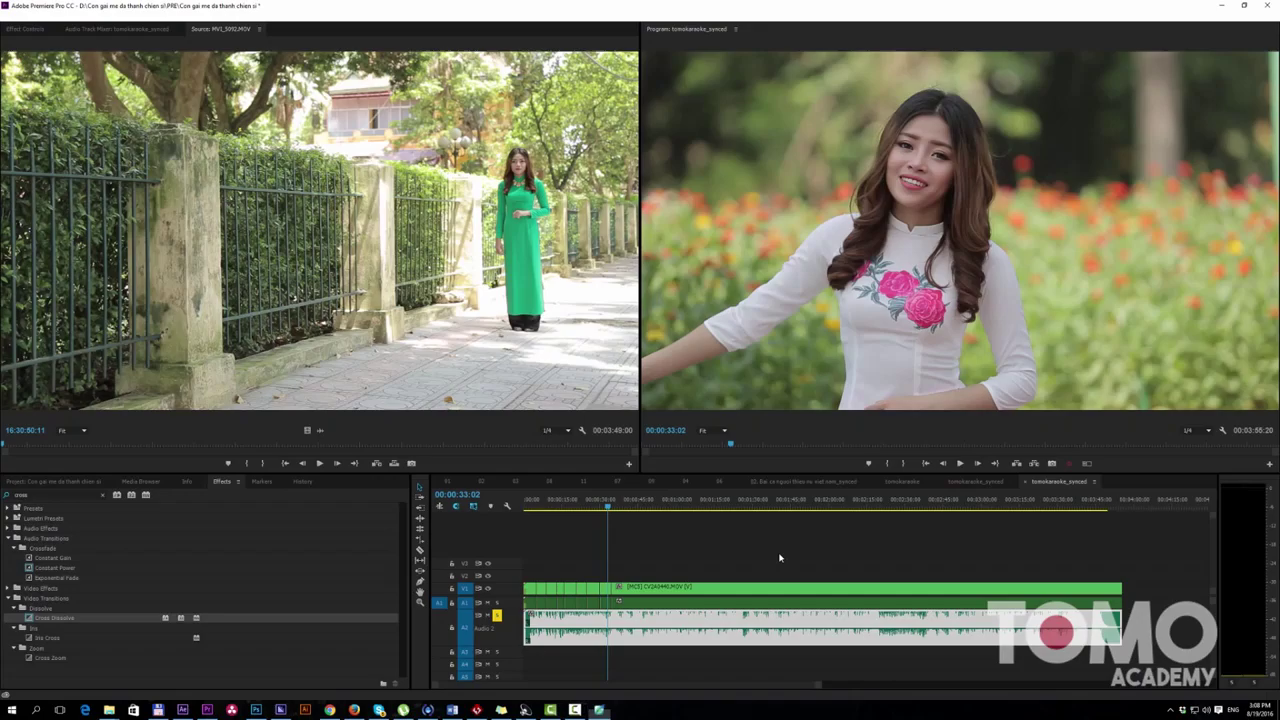
click(484, 481)
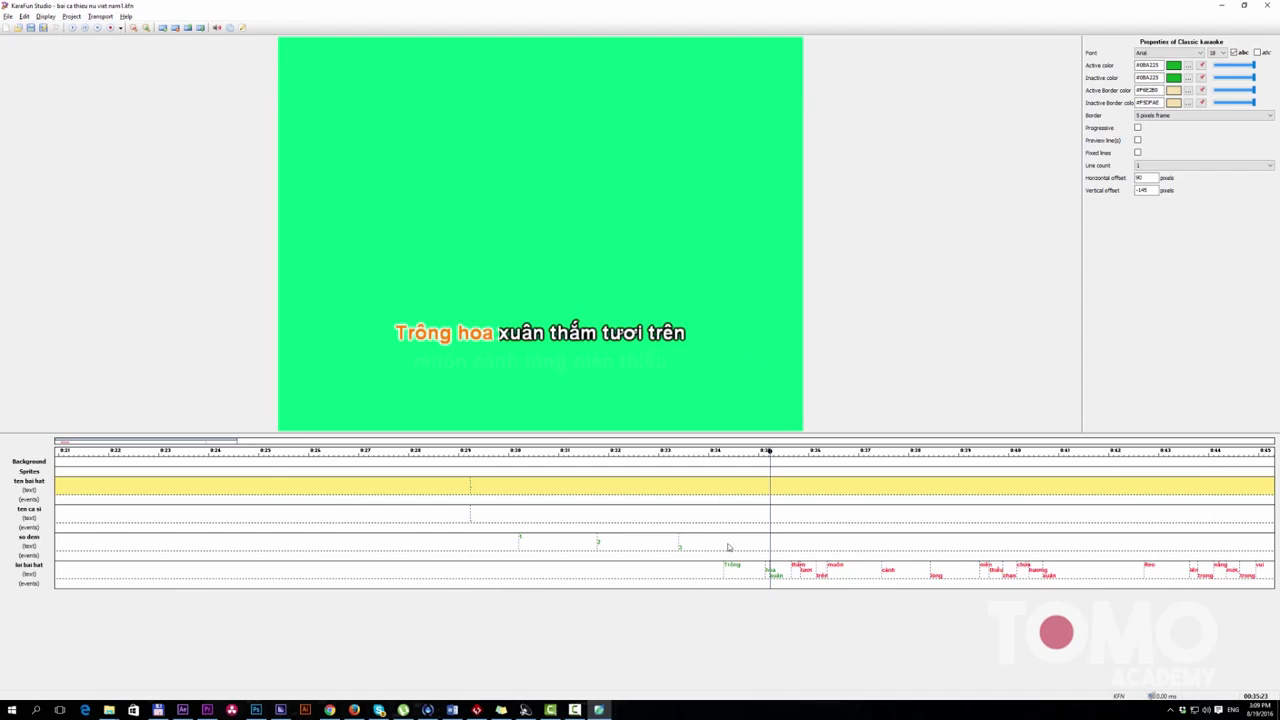
Step: Try other hues for the lyrics track's active colour, then cancel to keep the orange highlight
click(790, 572)
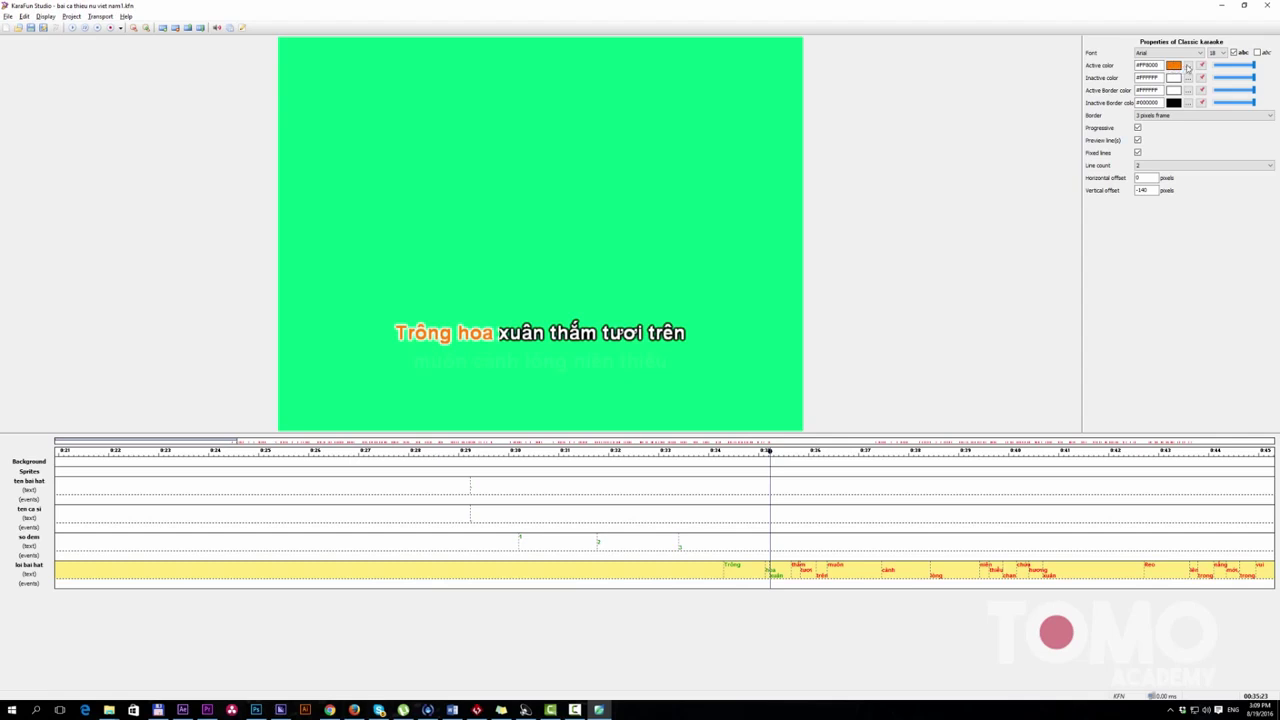
click(1188, 66)
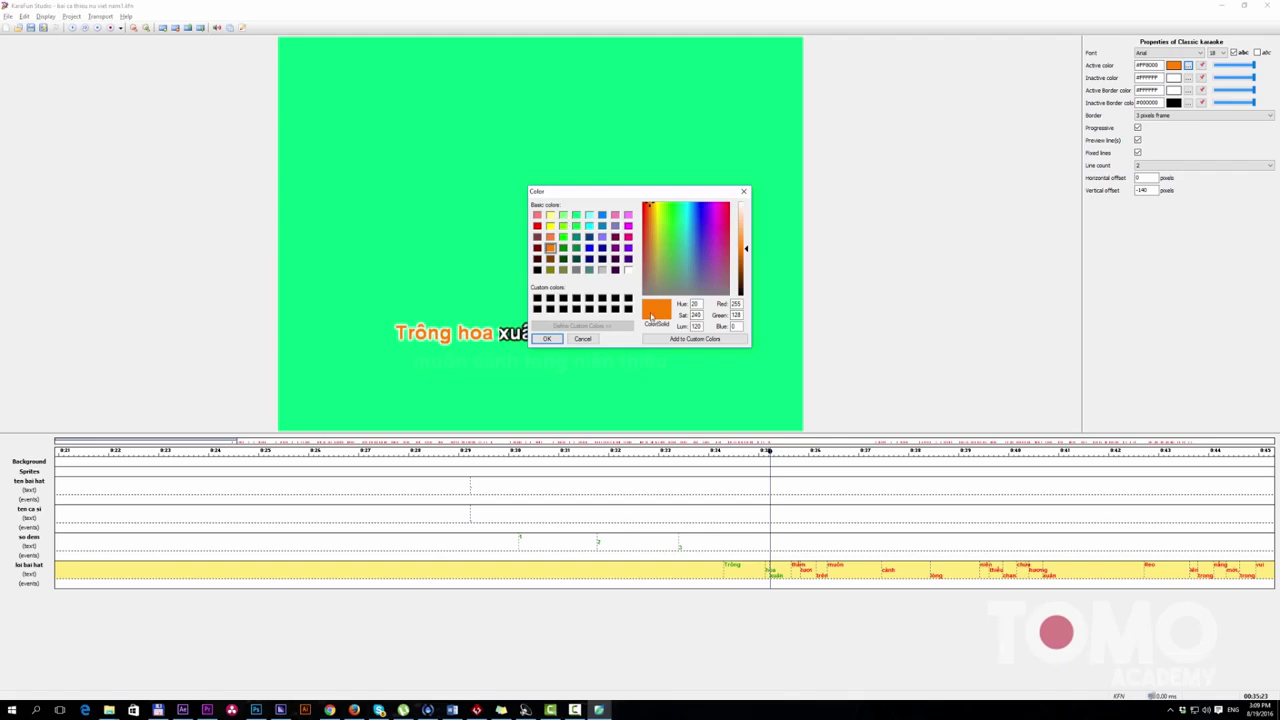
drag(726, 215, 655, 213)
click(586, 340)
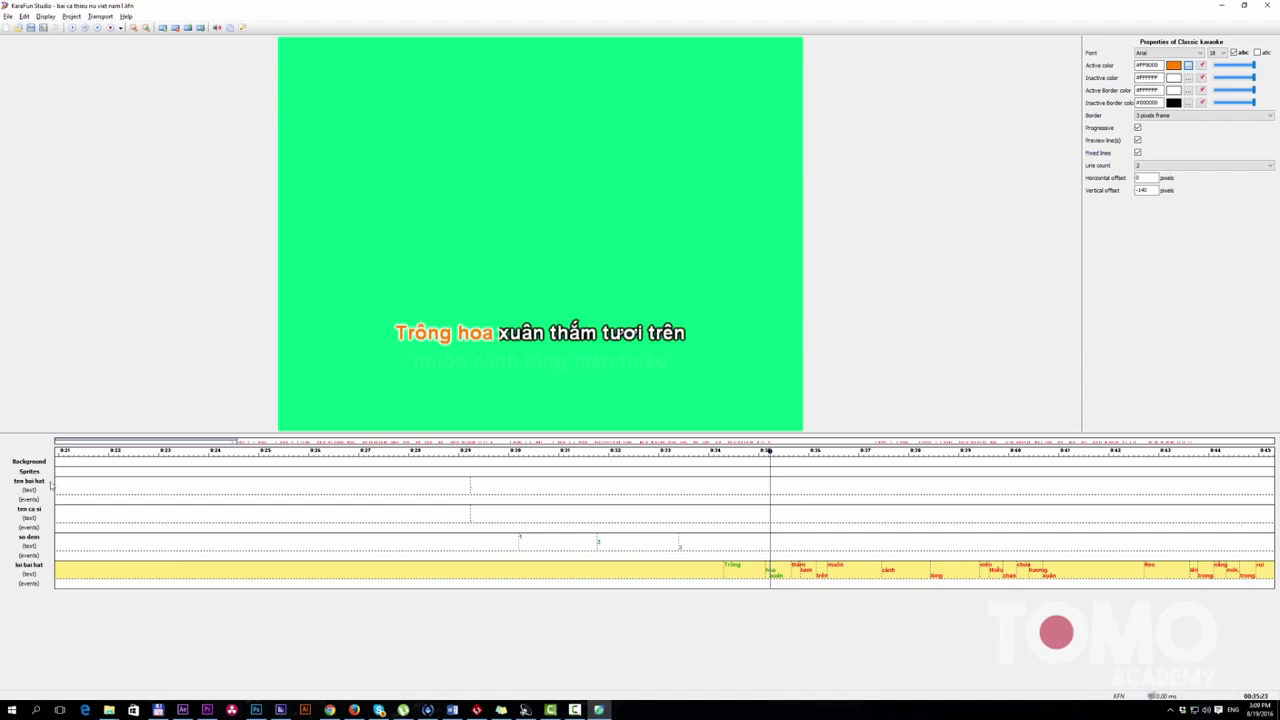
Step: Inspect the background colour picker and close it, leaving the background bright green (#00FF80)
click(82, 462)
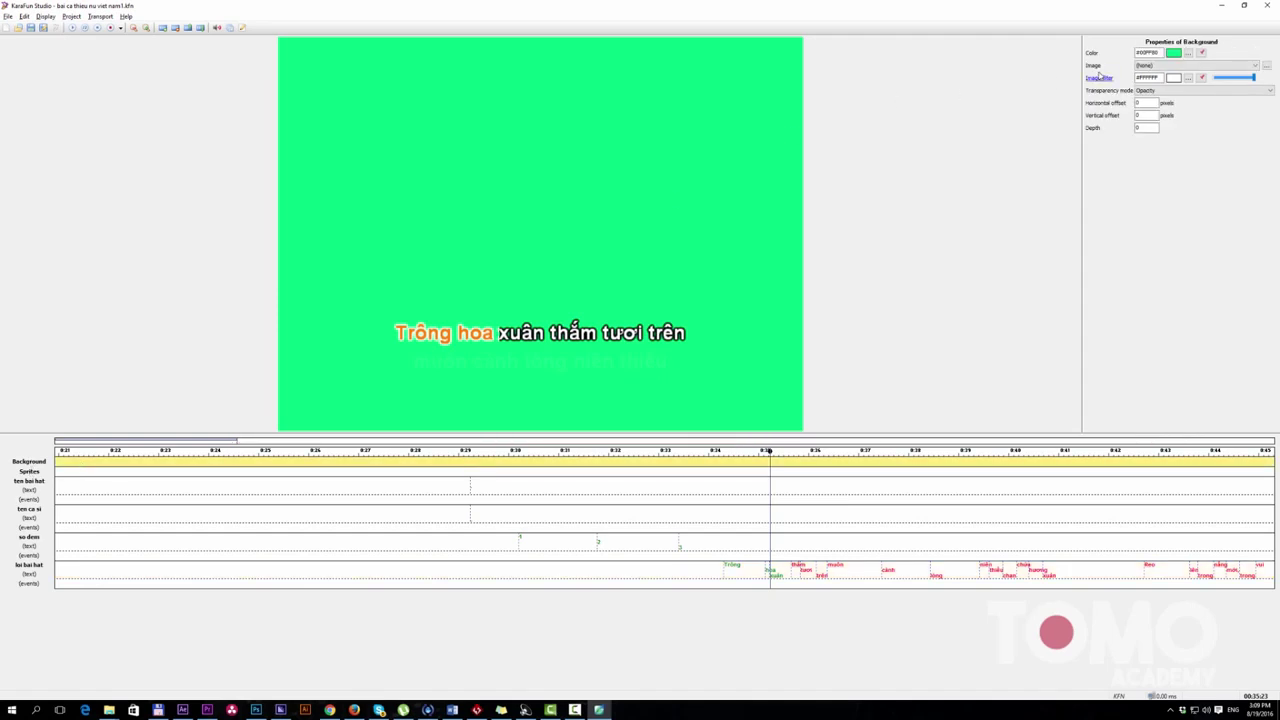
click(1188, 56)
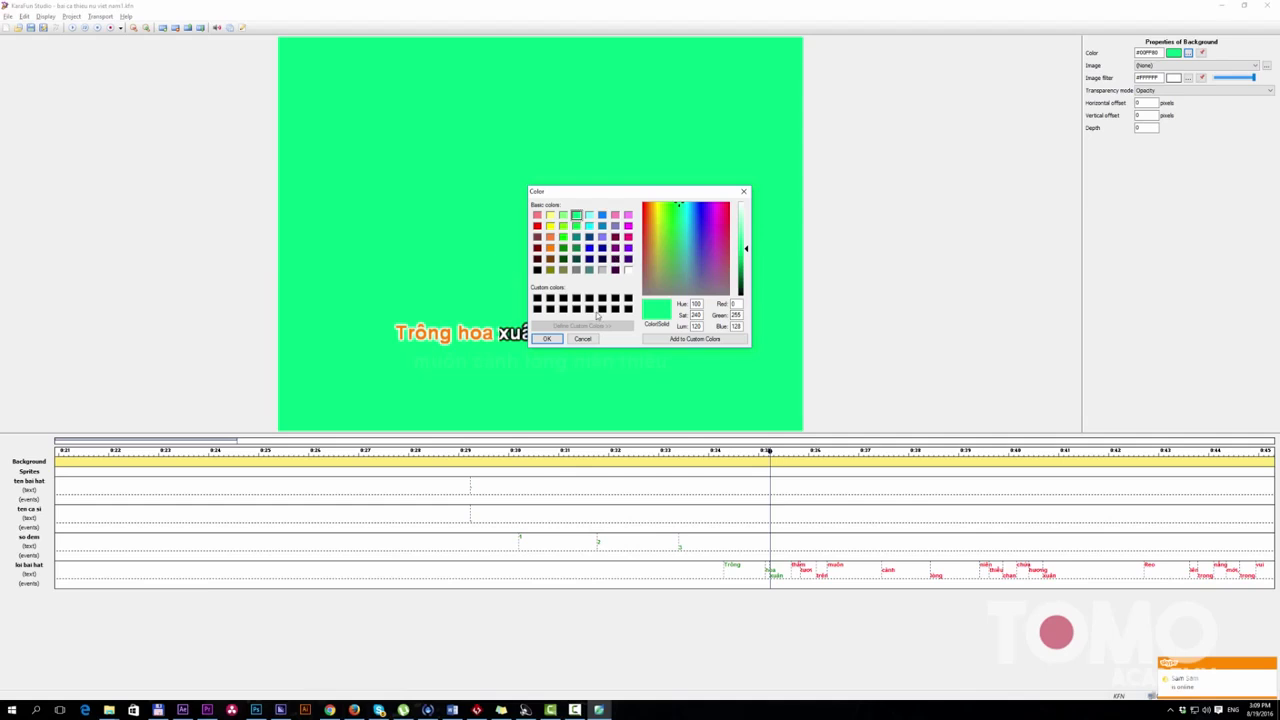
click(583, 340)
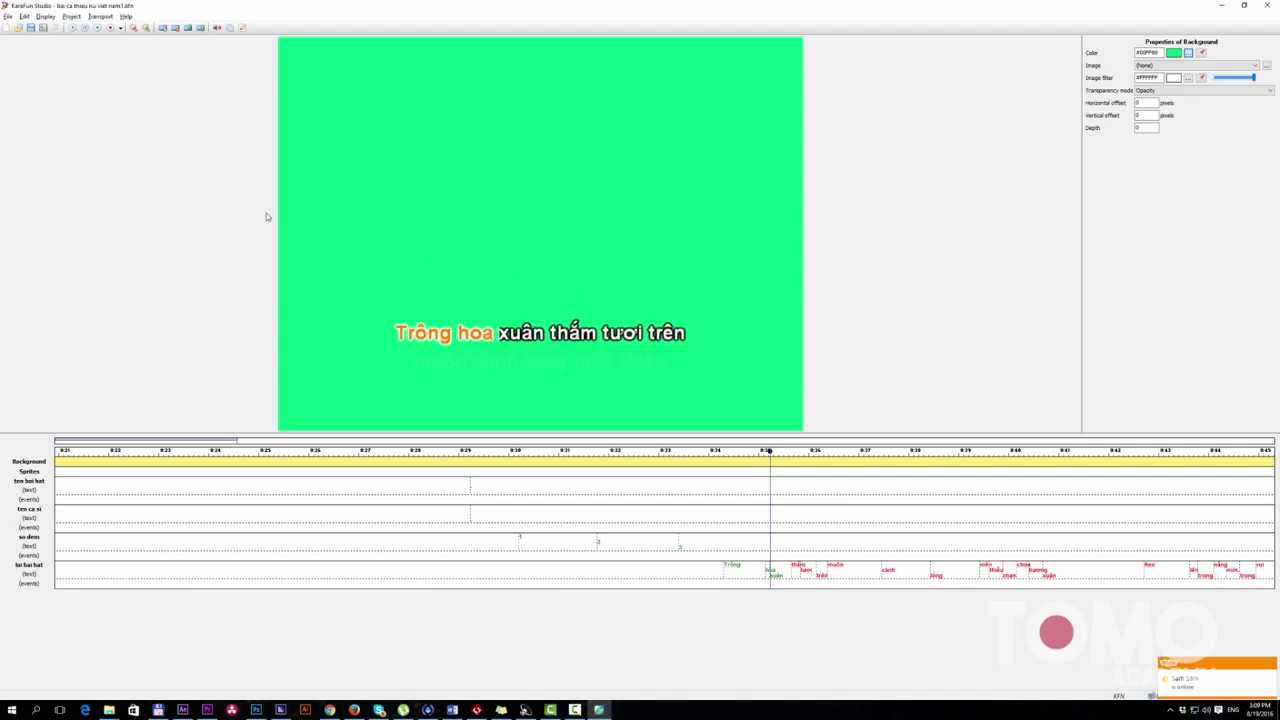
click(7, 16)
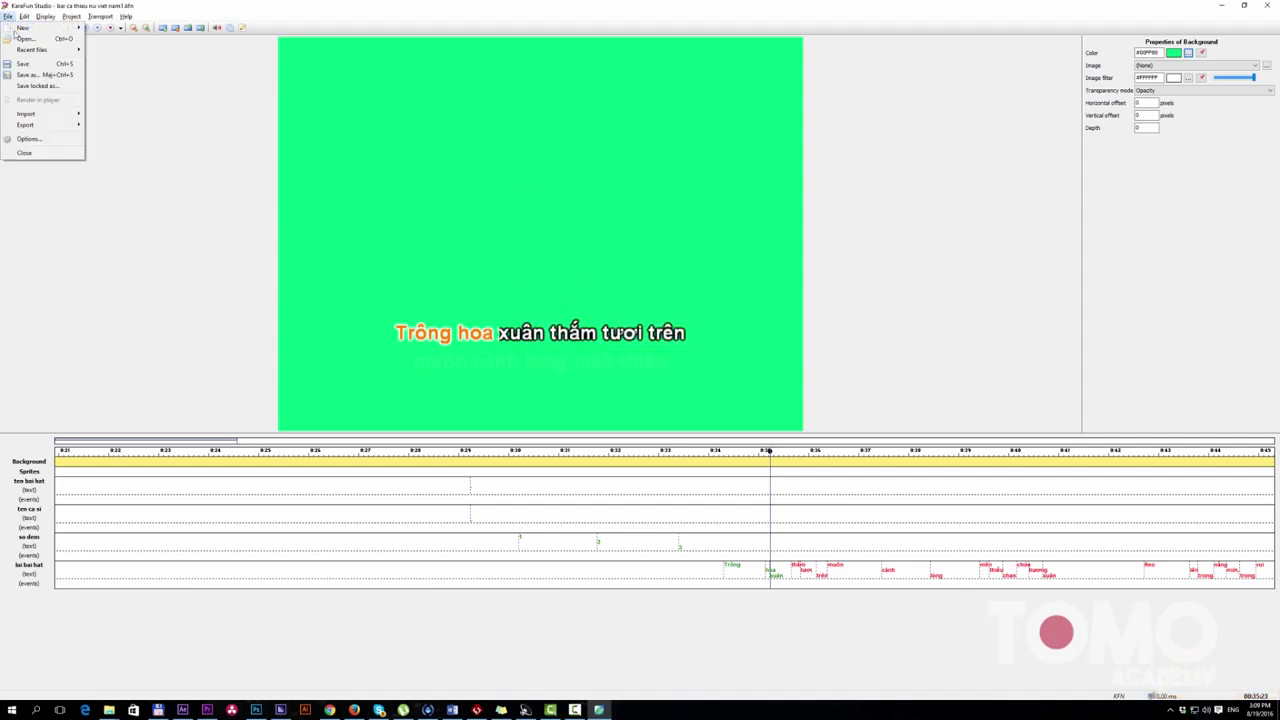
Step: Open the AVI File export settings and review the video format presets without changing them
mouse_move(29, 125)
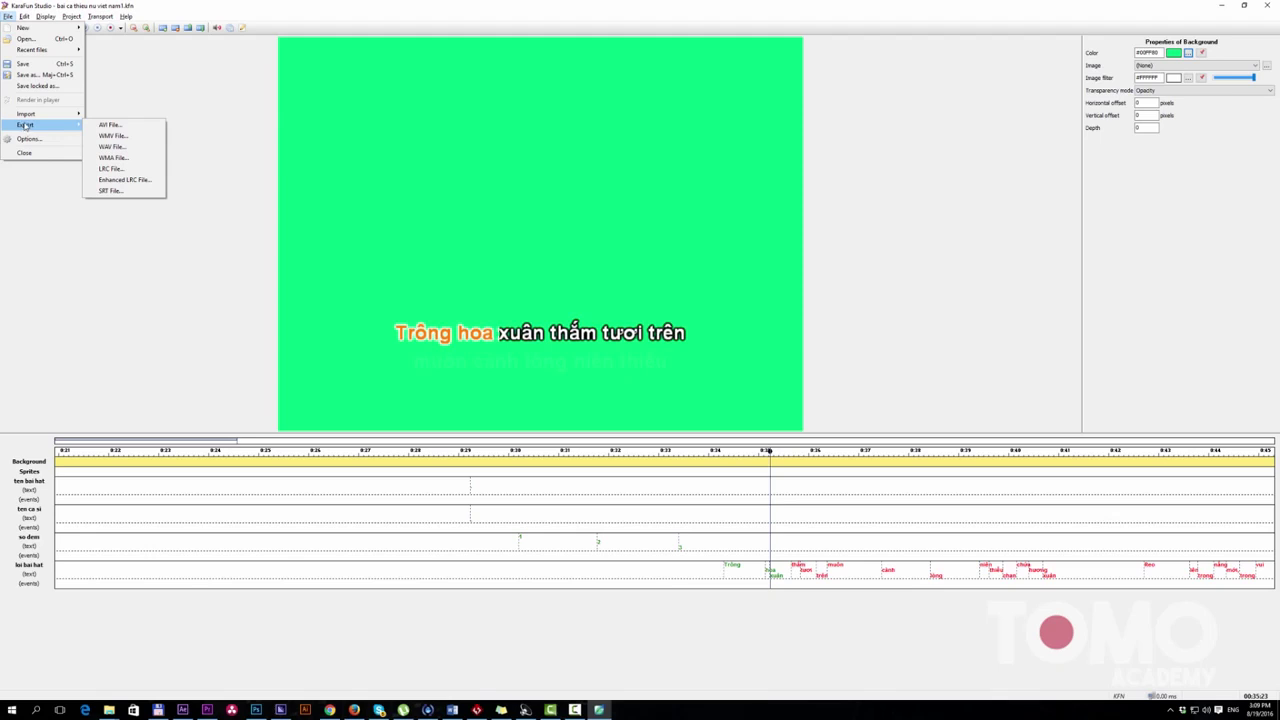
click(102, 126)
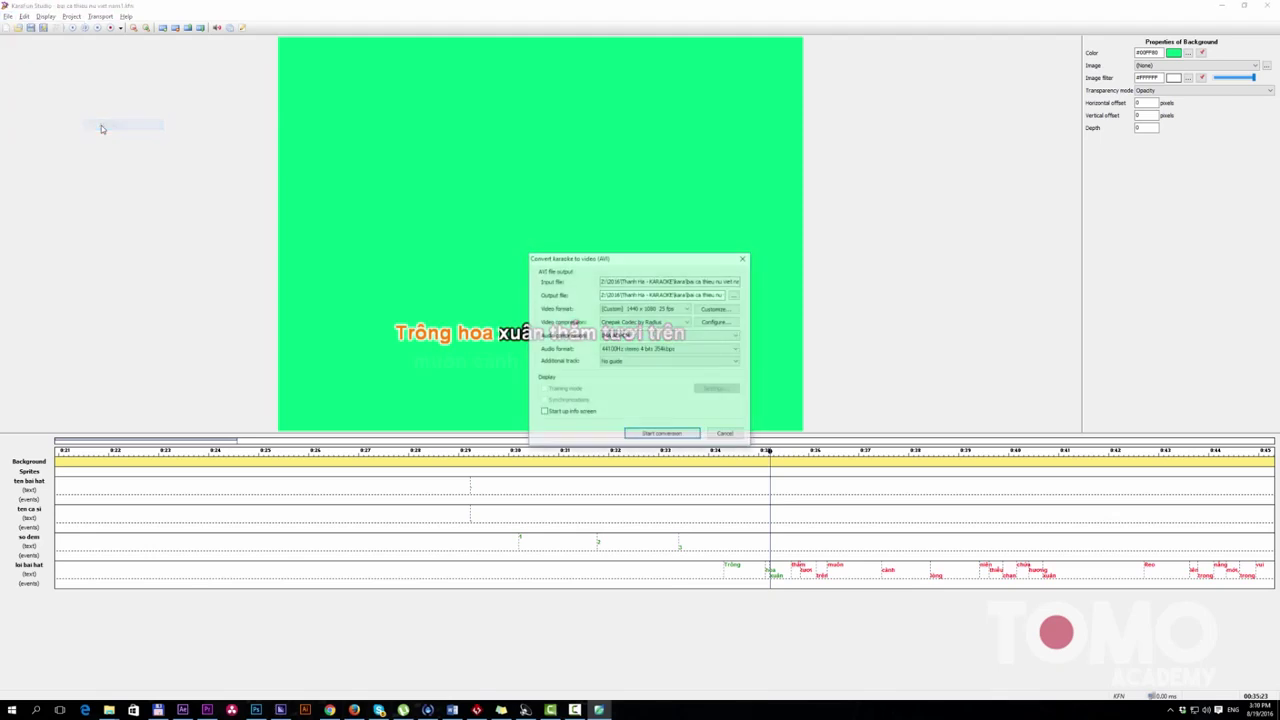
mouse_move(669, 259)
mouse_down()
mouse_move(685, 209)
mouse_move(676, 215)
mouse_up()
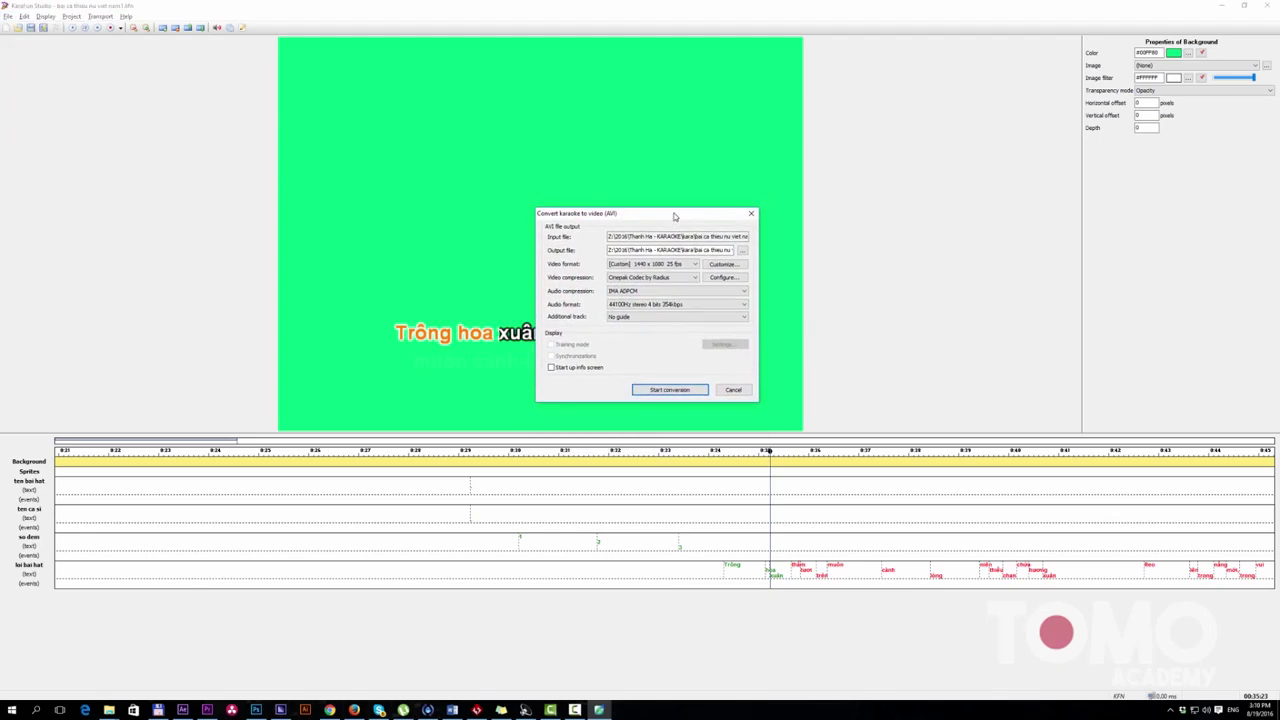
click(652, 265)
click(652, 265)
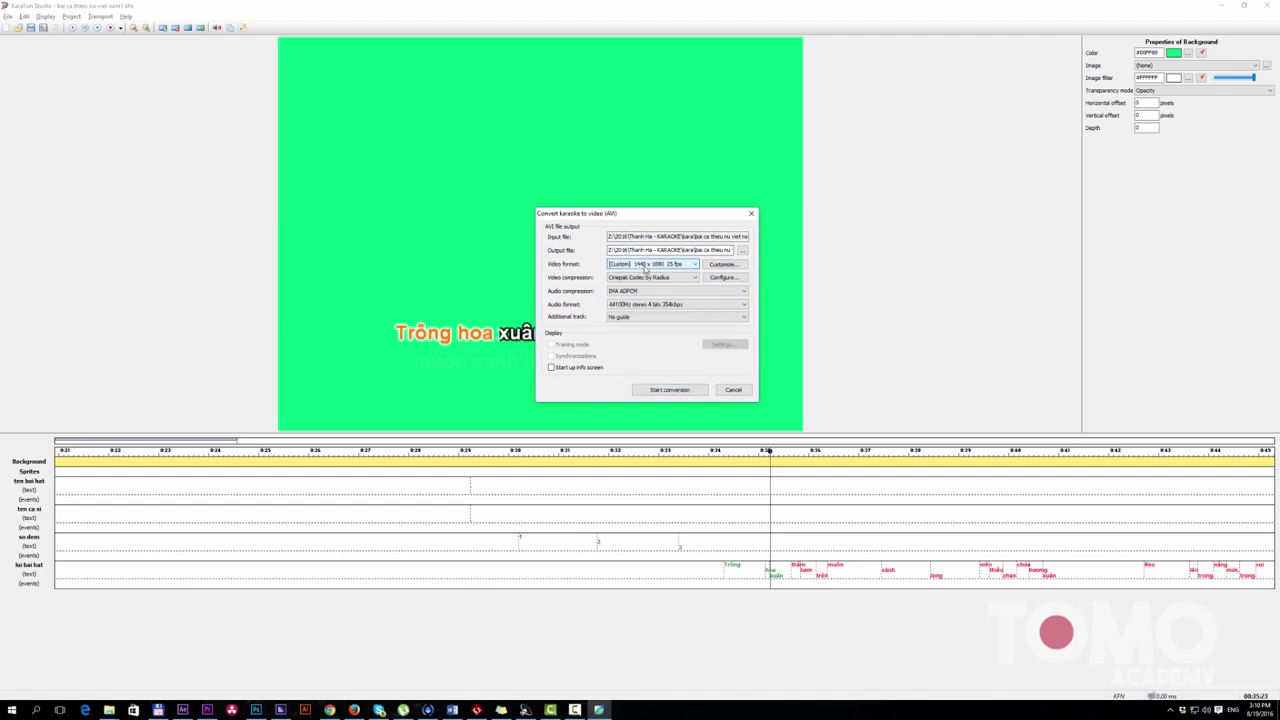
Step: Open the custom video size, select the 1080 height, then compare settings in Premiere
click(720, 265)
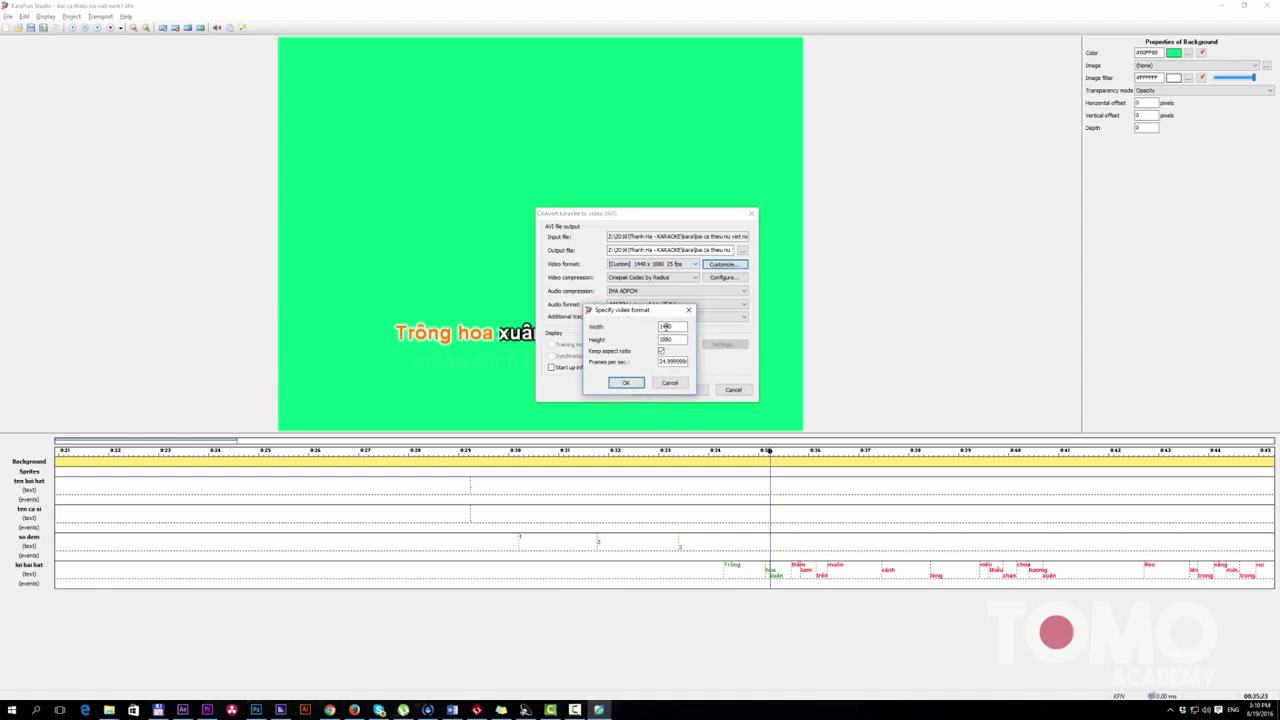
double_click(662, 340)
click(207, 710)
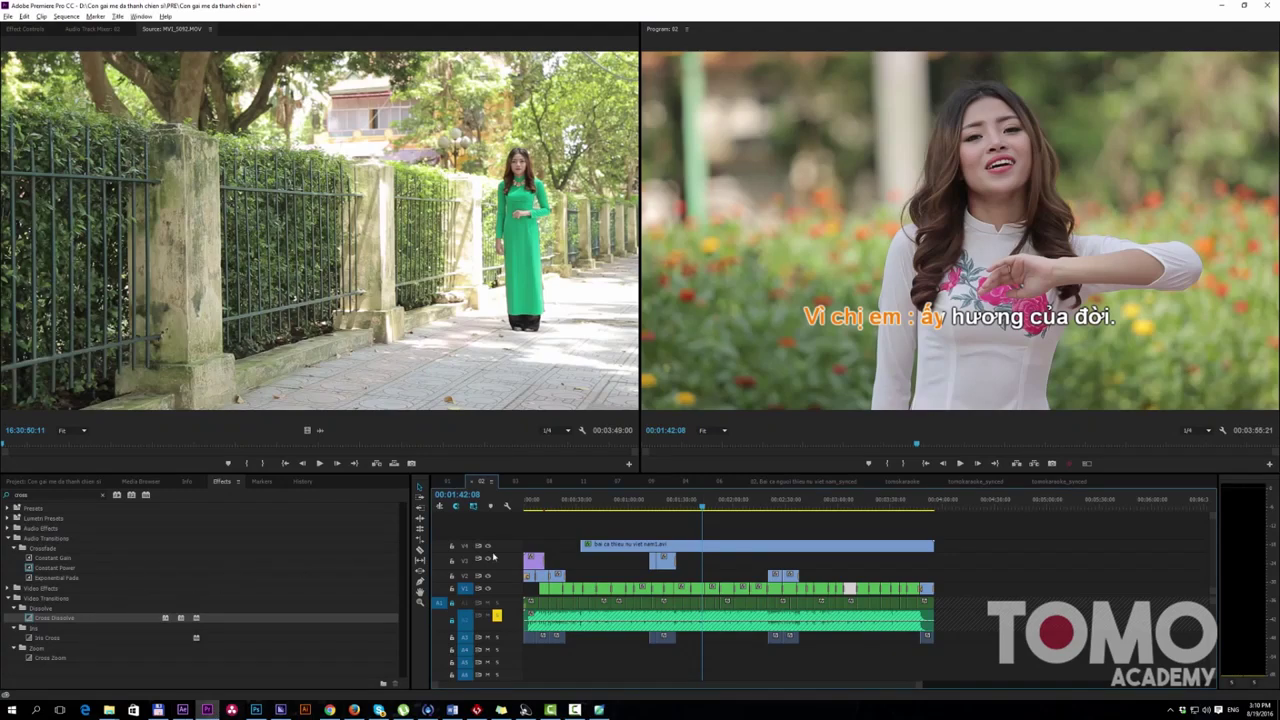
click(75, 482)
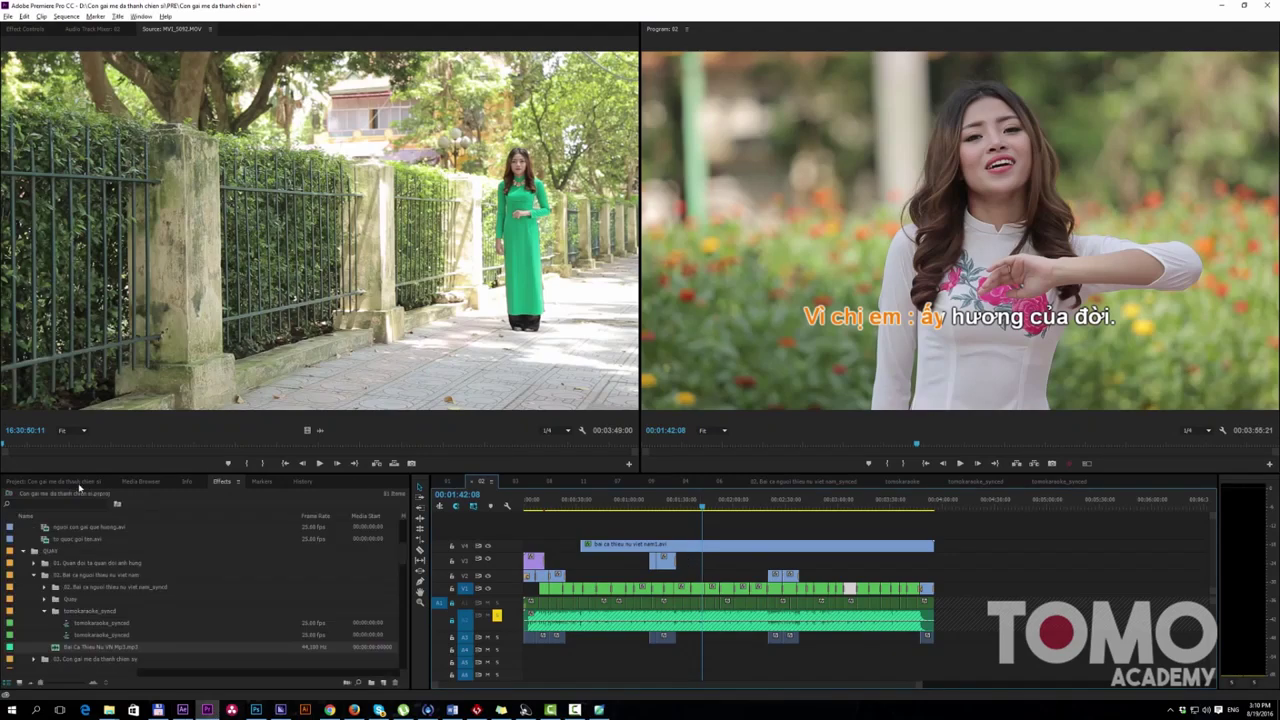
click(313, 635)
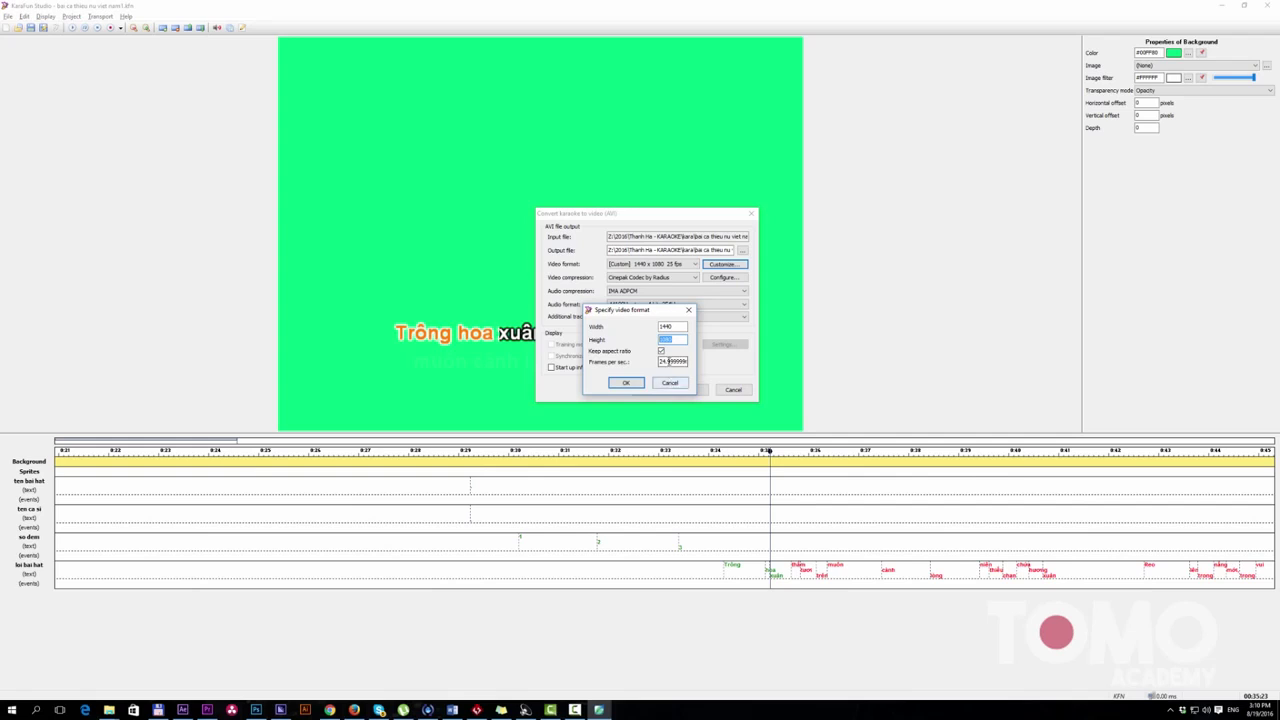
Step: Close the custom size dialog and compare Uncompressed frames with Cinepak Codec by Radius compression
click(670, 384)
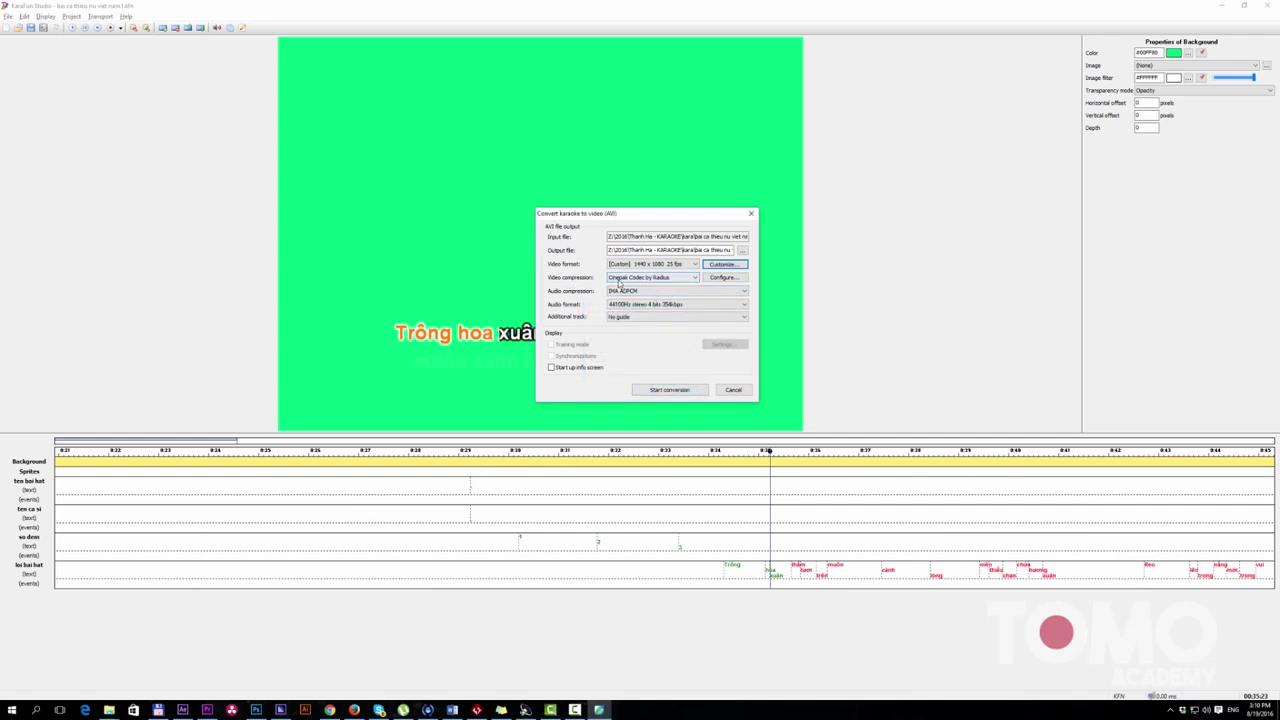
click(620, 278)
click(640, 332)
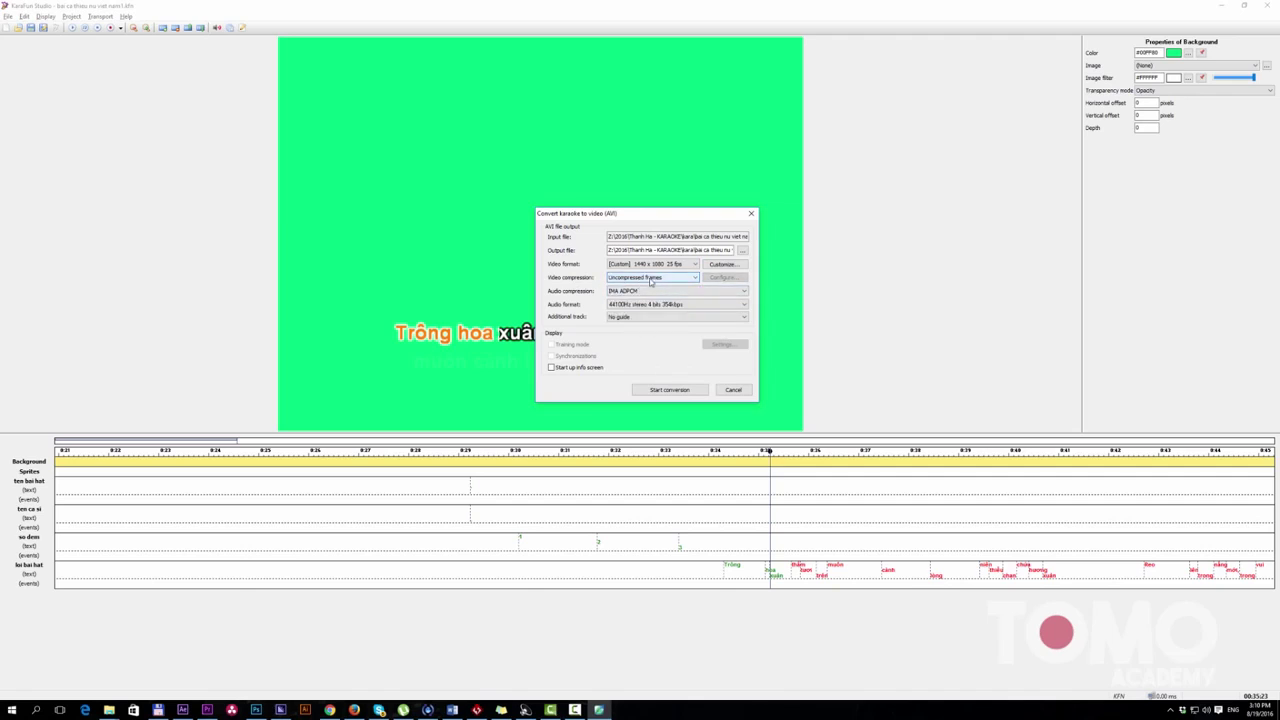
click(658, 277)
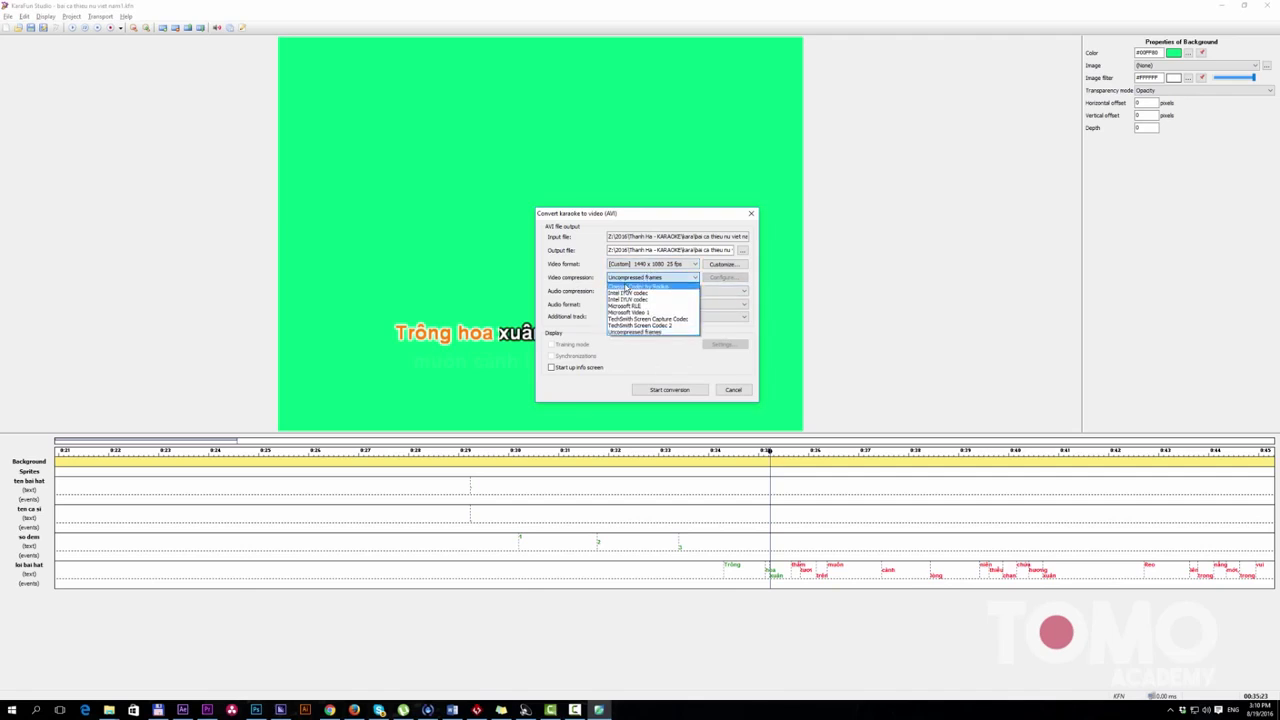
click(638, 288)
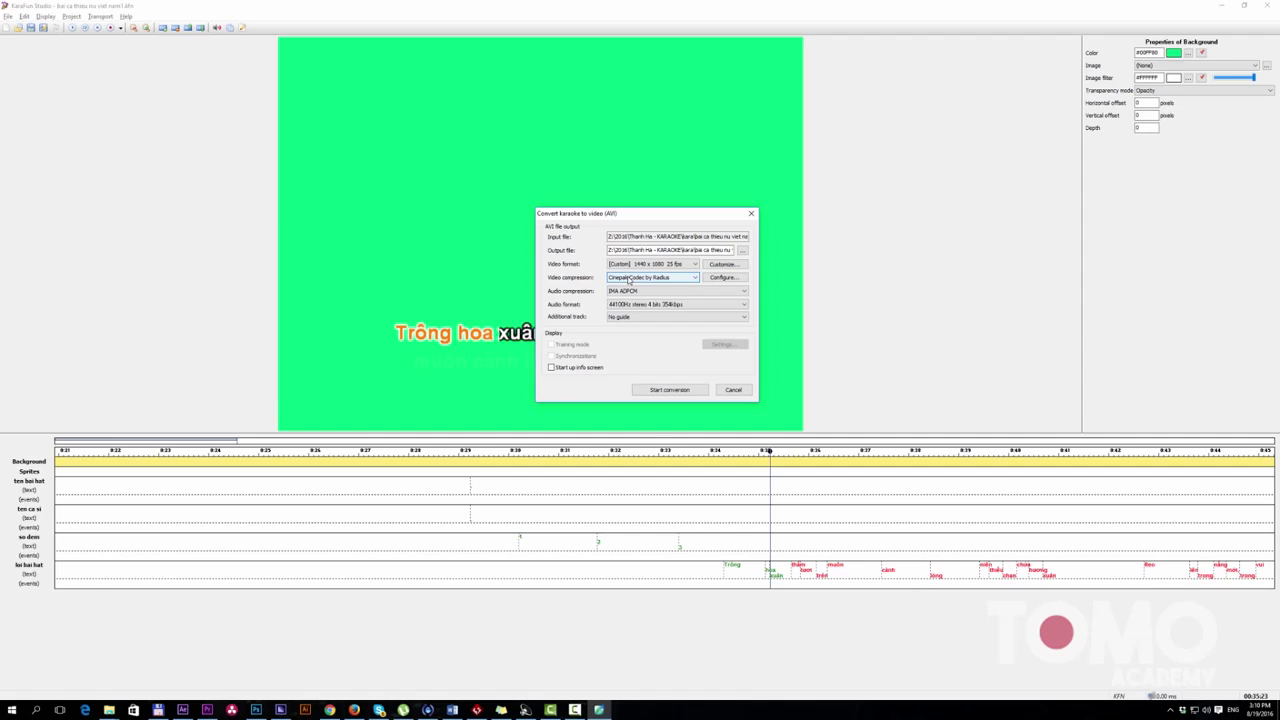
Step: Settle on Cinepak Codec by Radius compression, then cancel the karaoke-to-video conversion
click(629, 278)
click(640, 329)
click(632, 278)
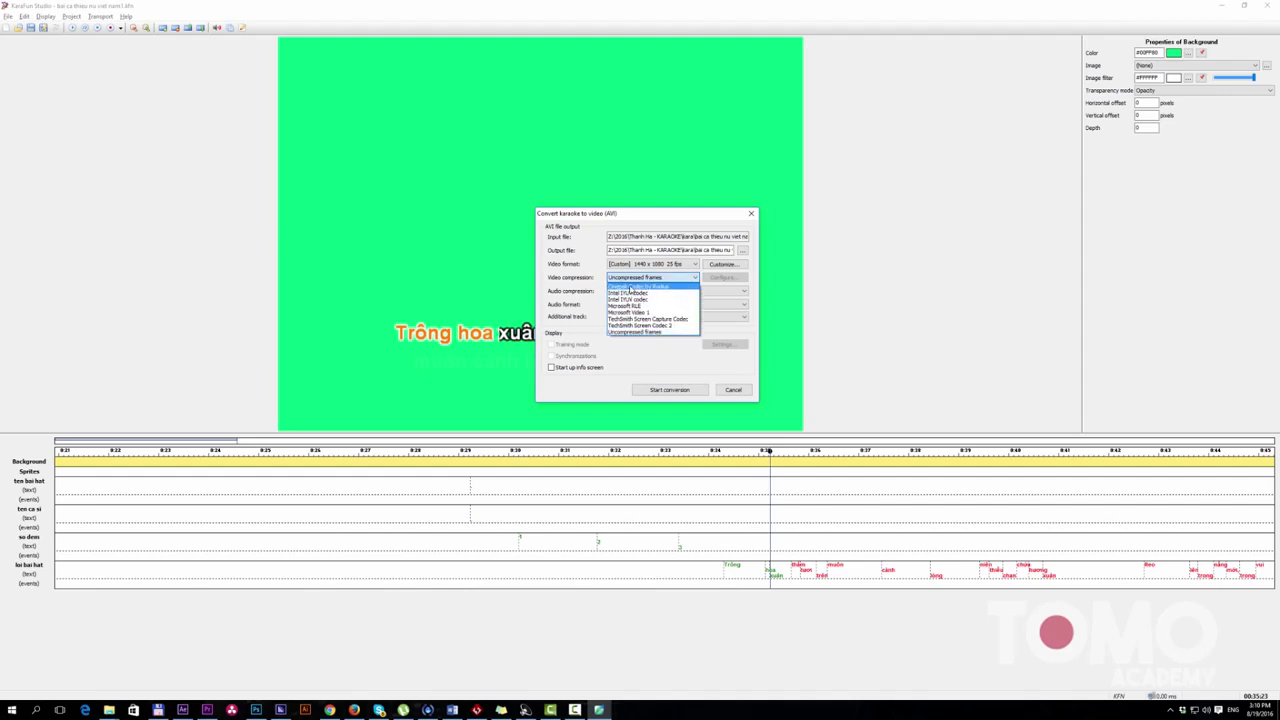
click(631, 290)
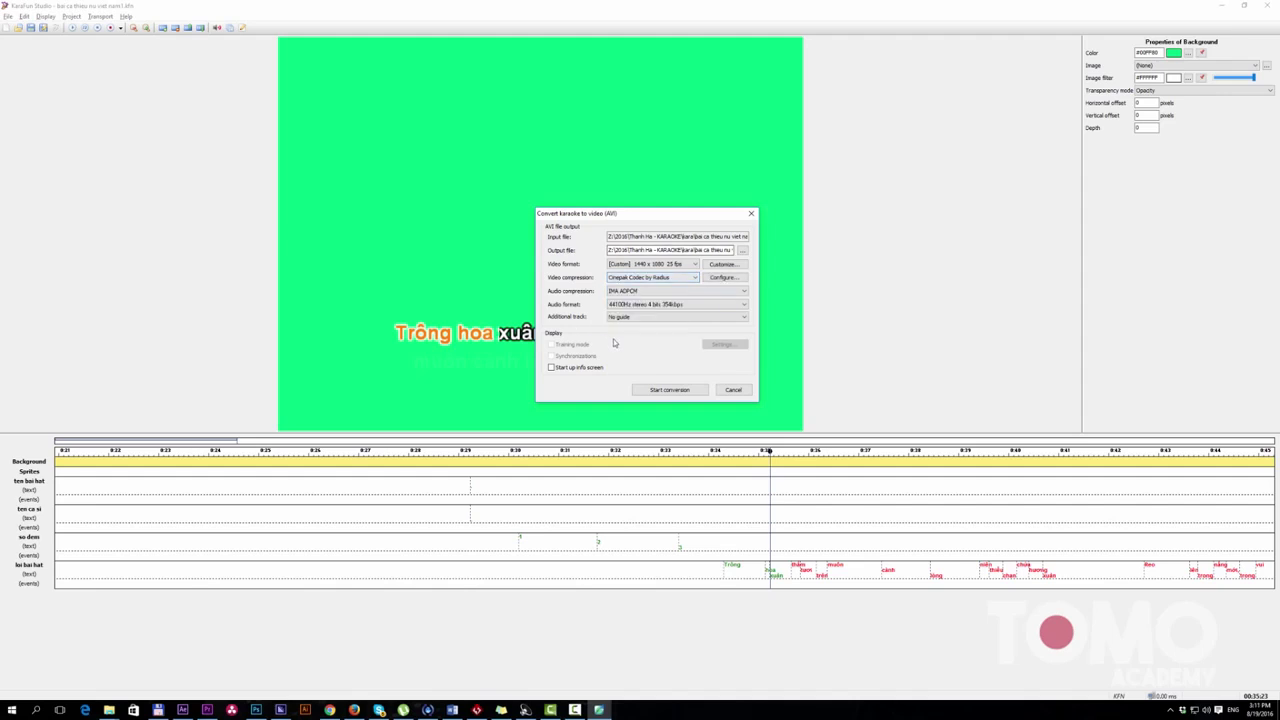
click(674, 395)
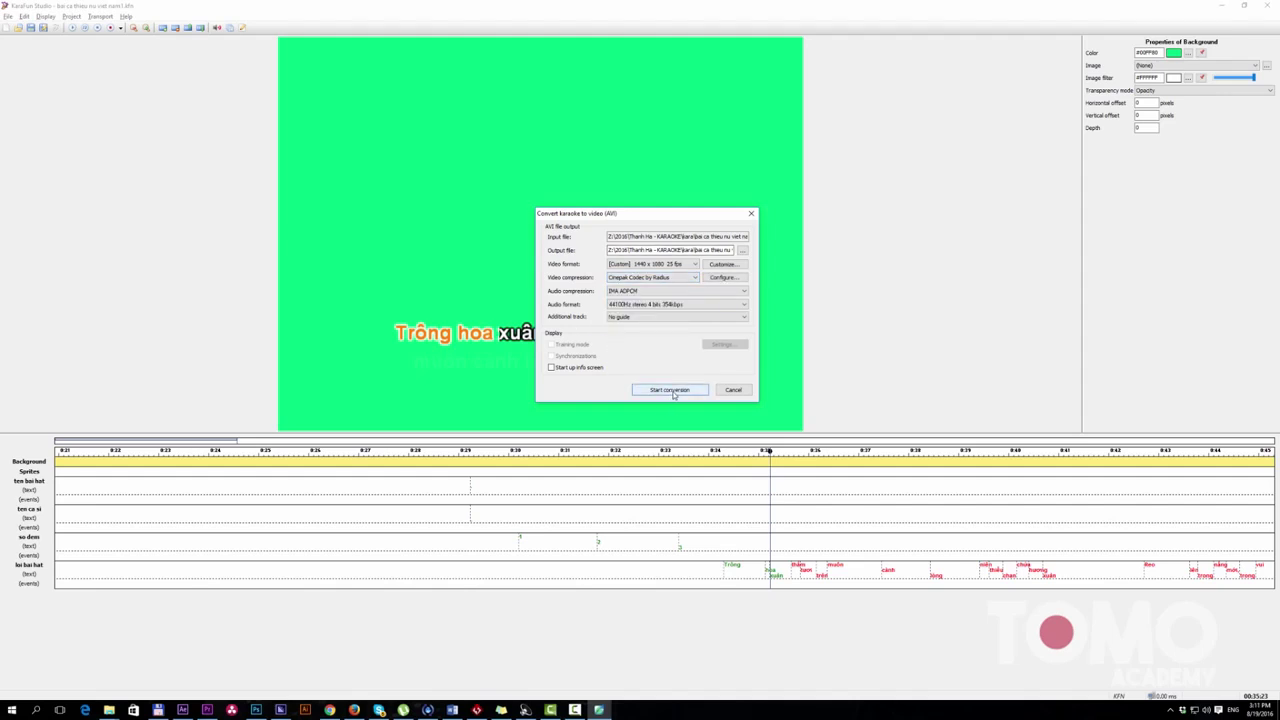
click(736, 390)
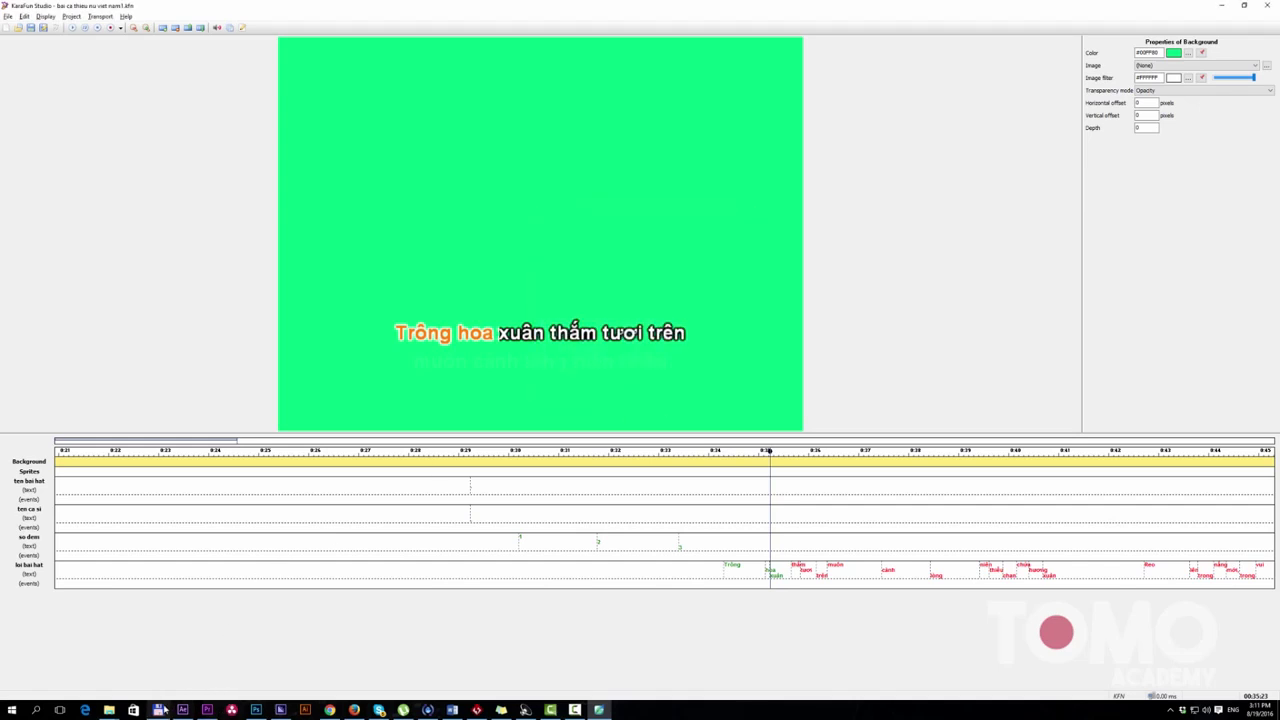
Step: Bring Premiere Pro to the front and open the tomokaraoke_synced sequence
mouse_move(158, 710)
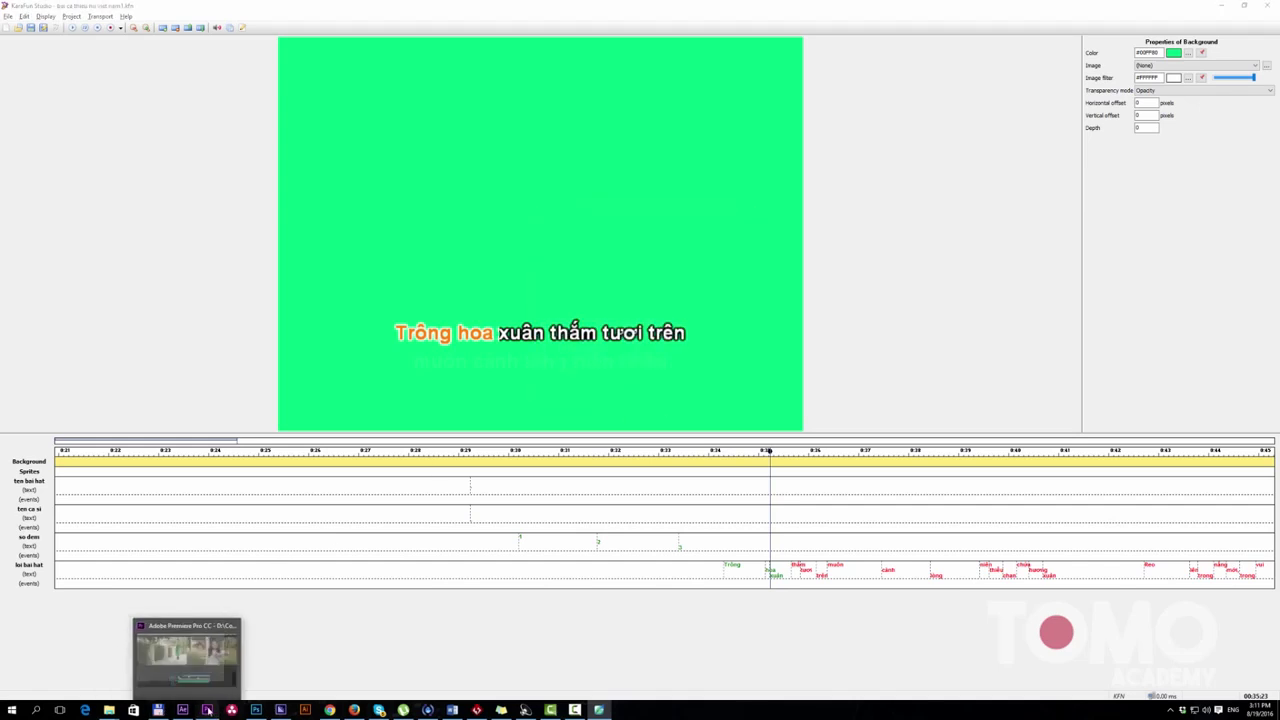
click(207, 710)
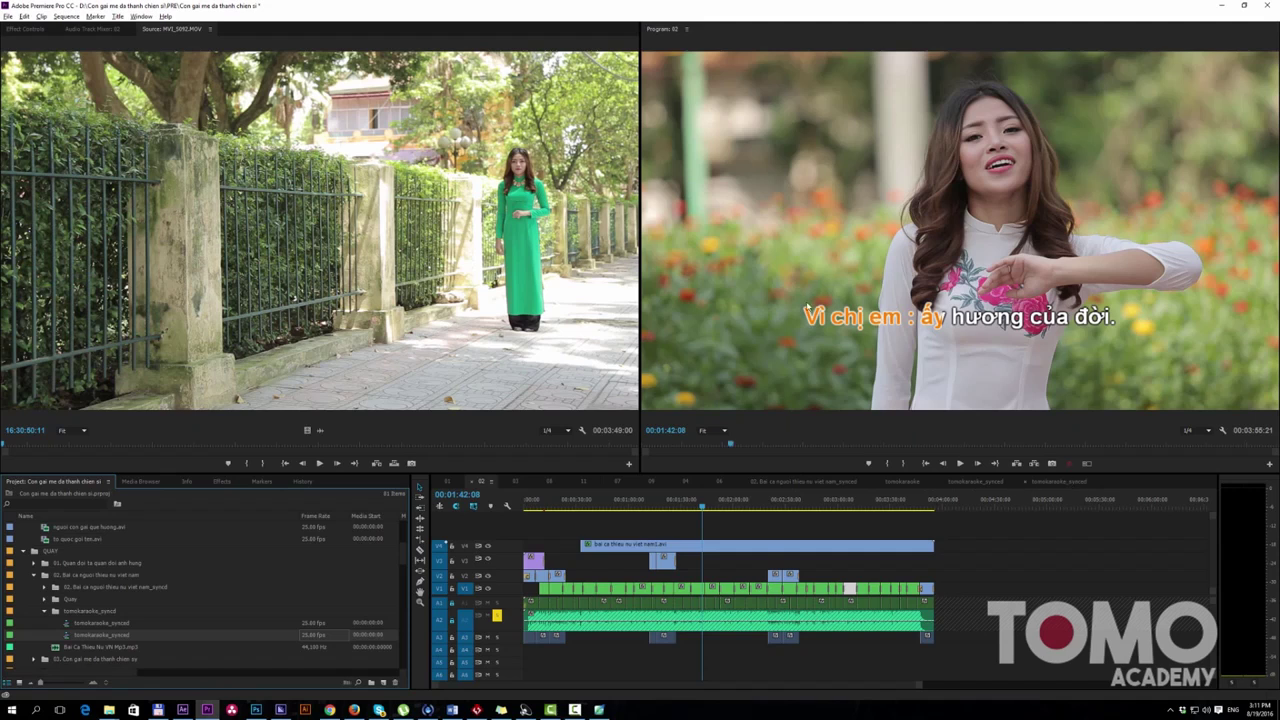
click(1065, 481)
Step: Look through the karaoke AVI clips in the kara folder of the Project panel
click(28, 551)
scroll(71, 578, up, 2)
scroll(72, 576, up, 1)
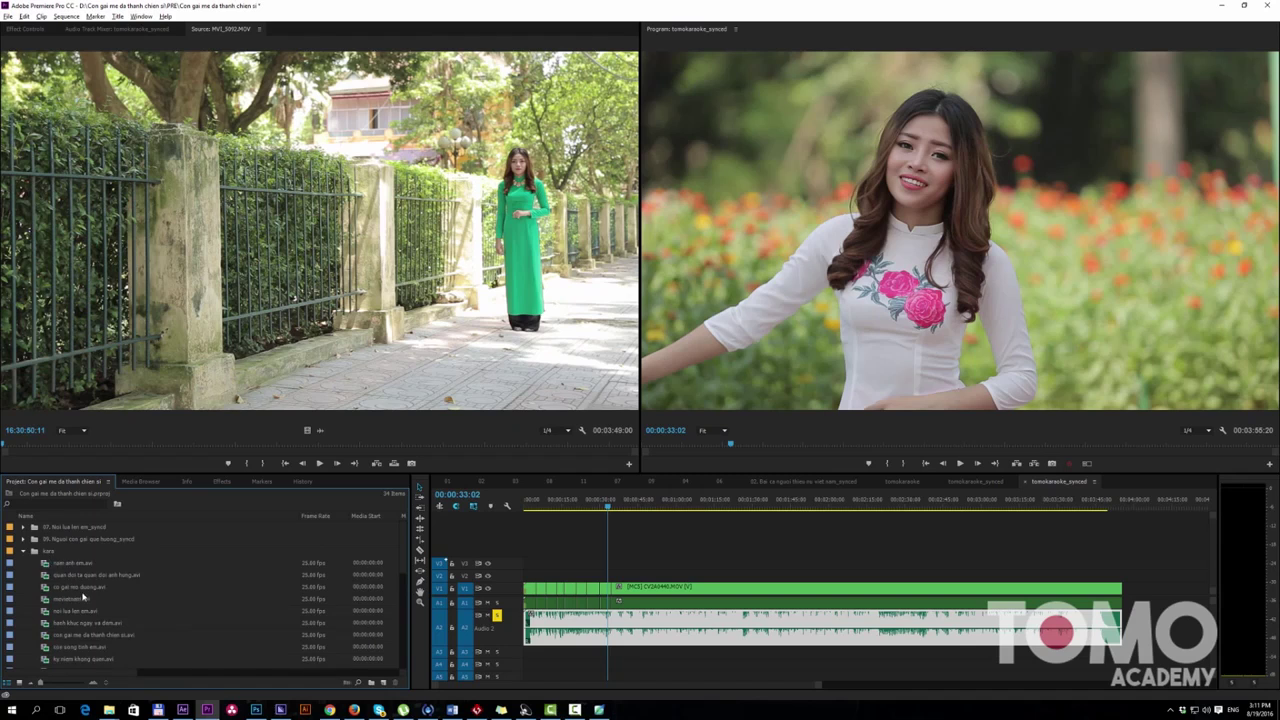
click(81, 589)
click(87, 622)
click(88, 635)
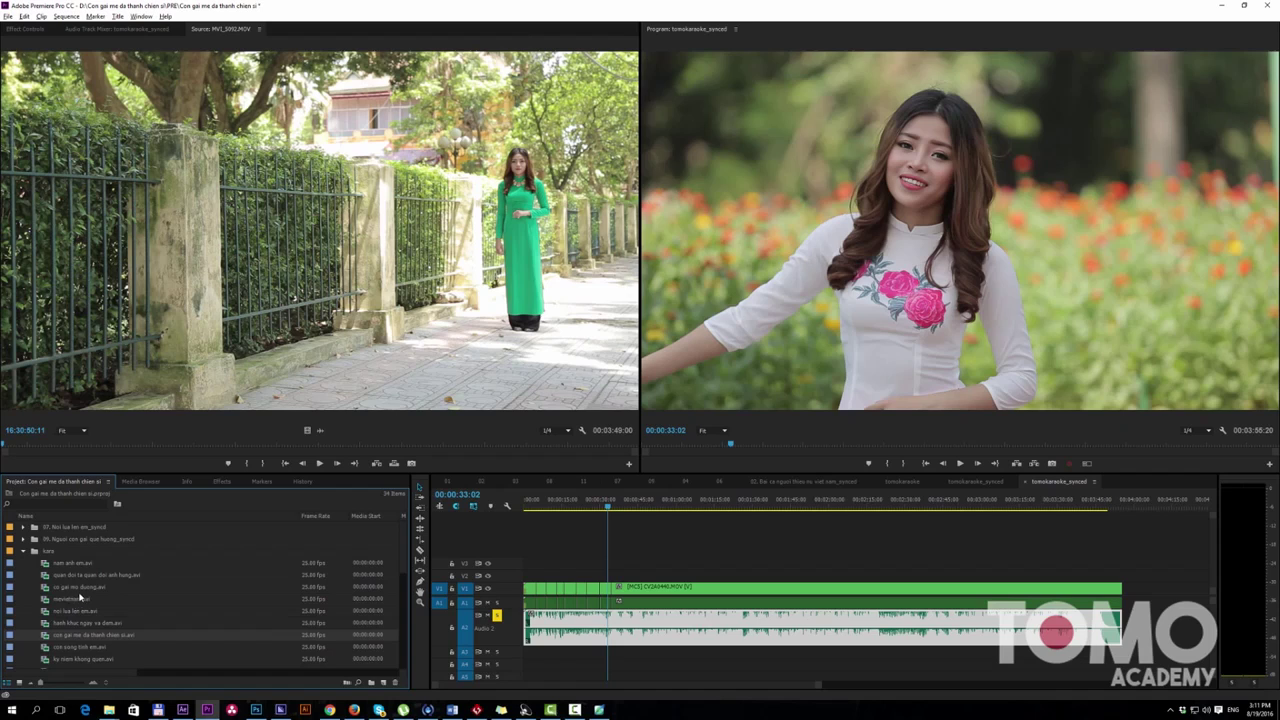
scroll(82, 615, down, 1)
scroll(92, 650, down, 1)
click(94, 648)
scroll(50, 648, down, 1)
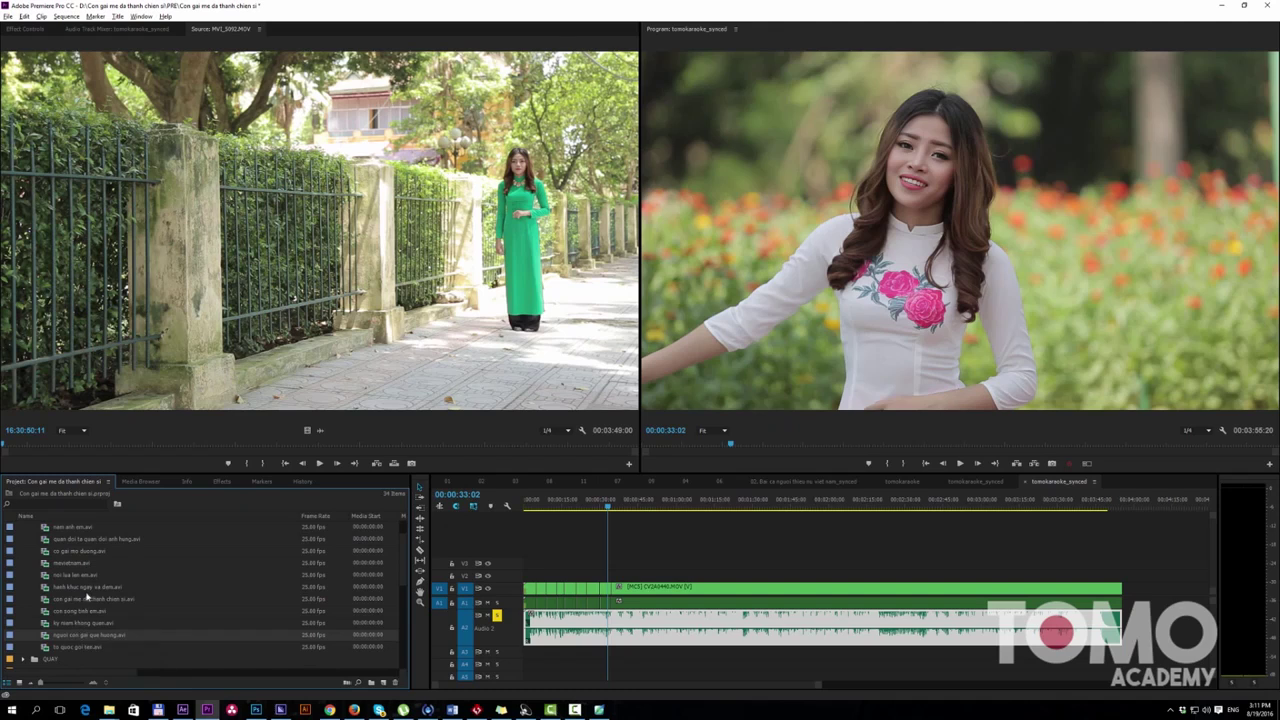
click(89, 600)
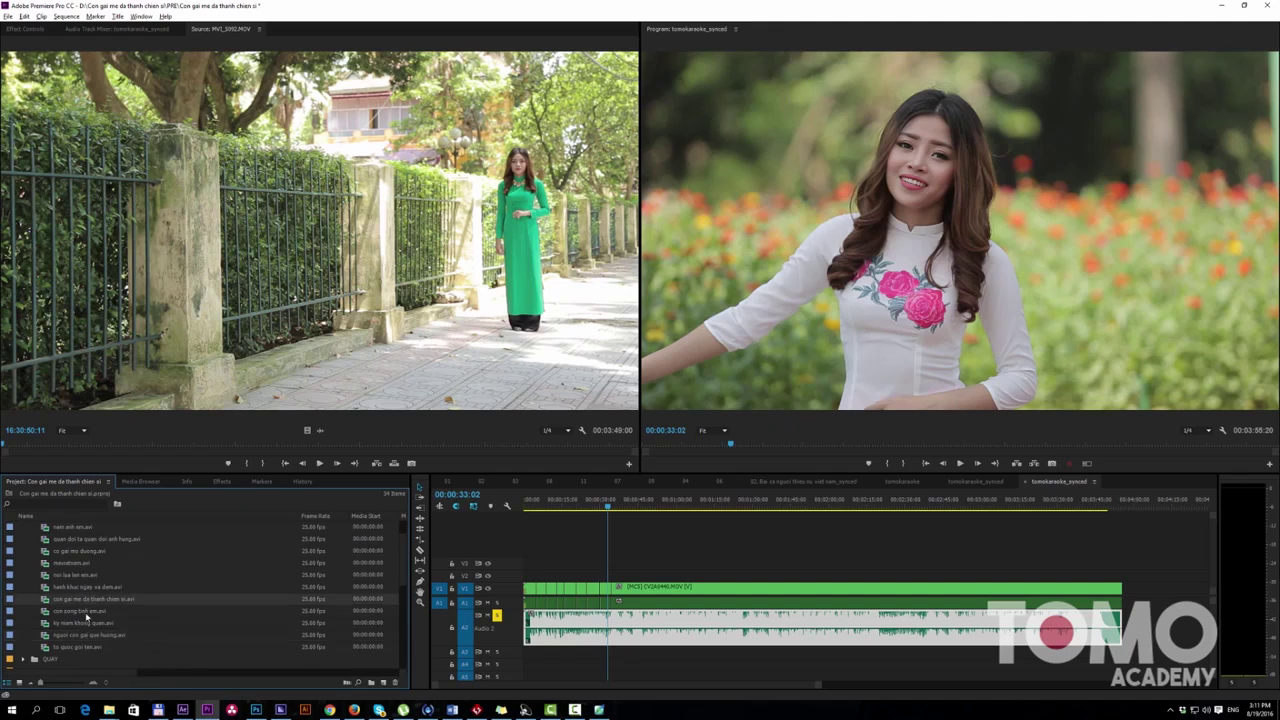
Step: Drag the bai ca thieu nu viet nam karaoke clip onto track V3 above the footage
scroll(85, 598, up, 1)
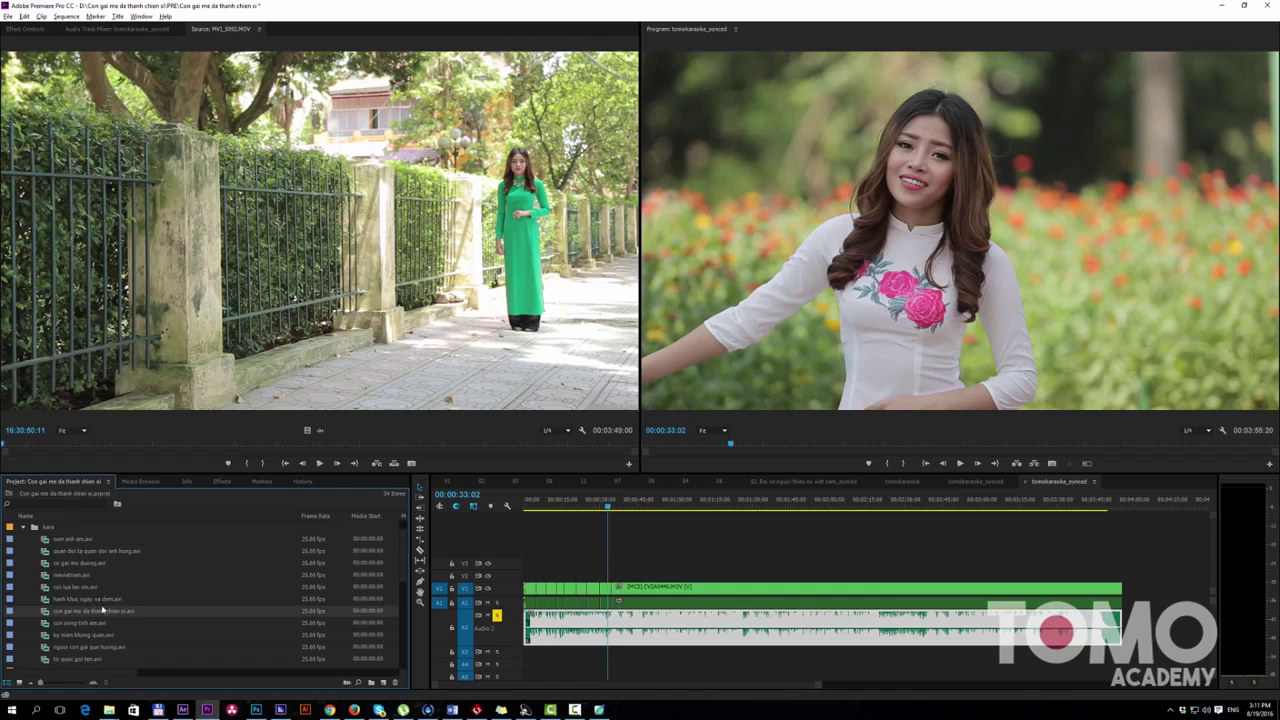
click(101, 636)
click(101, 643)
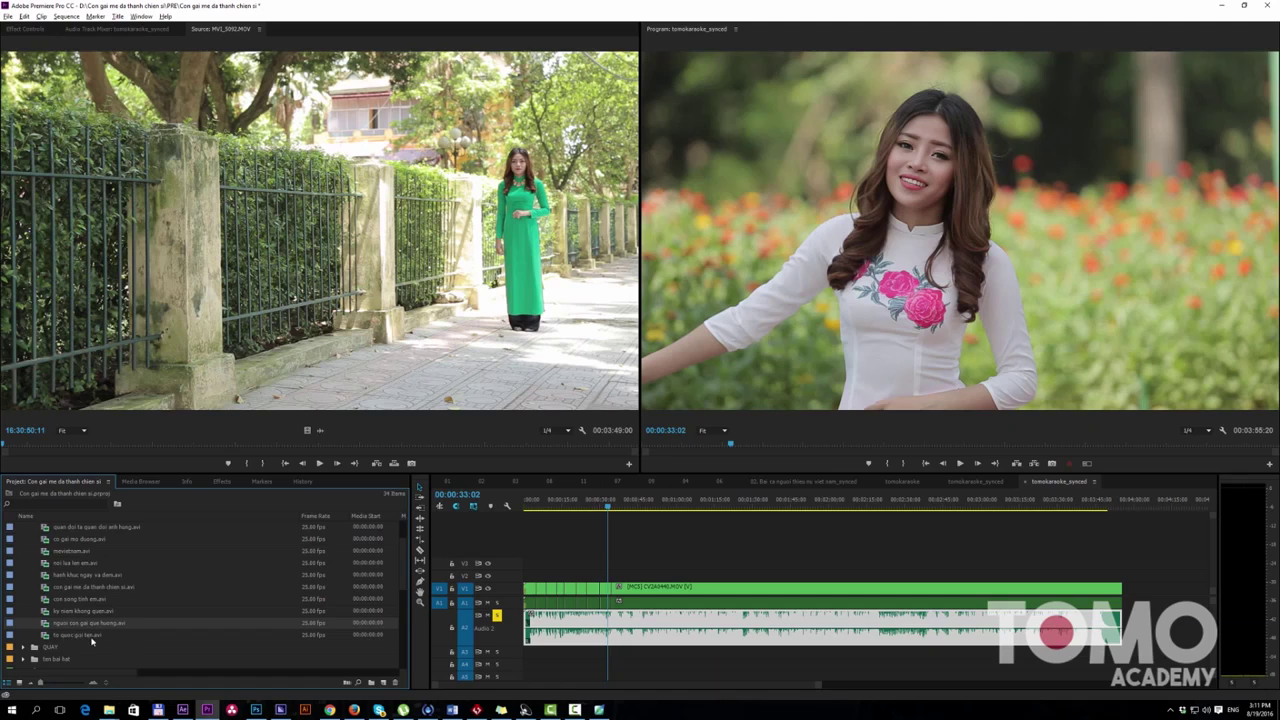
scroll(32, 563, up, 2)
click(23, 551)
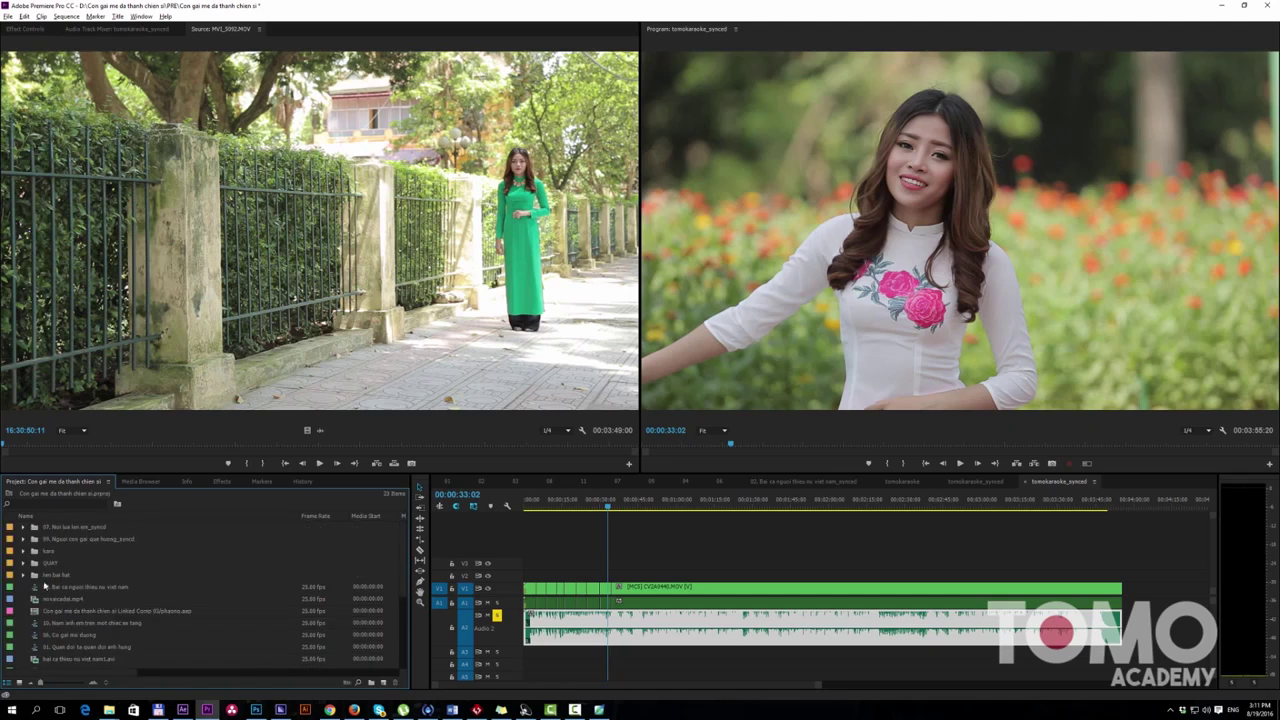
click(68, 598)
scroll(84, 620, down, 1)
click(89, 648)
mouse_move(91, 653)
mouse_down()
mouse_move(525, 600)
mouse_move(525, 565)
mouse_up()
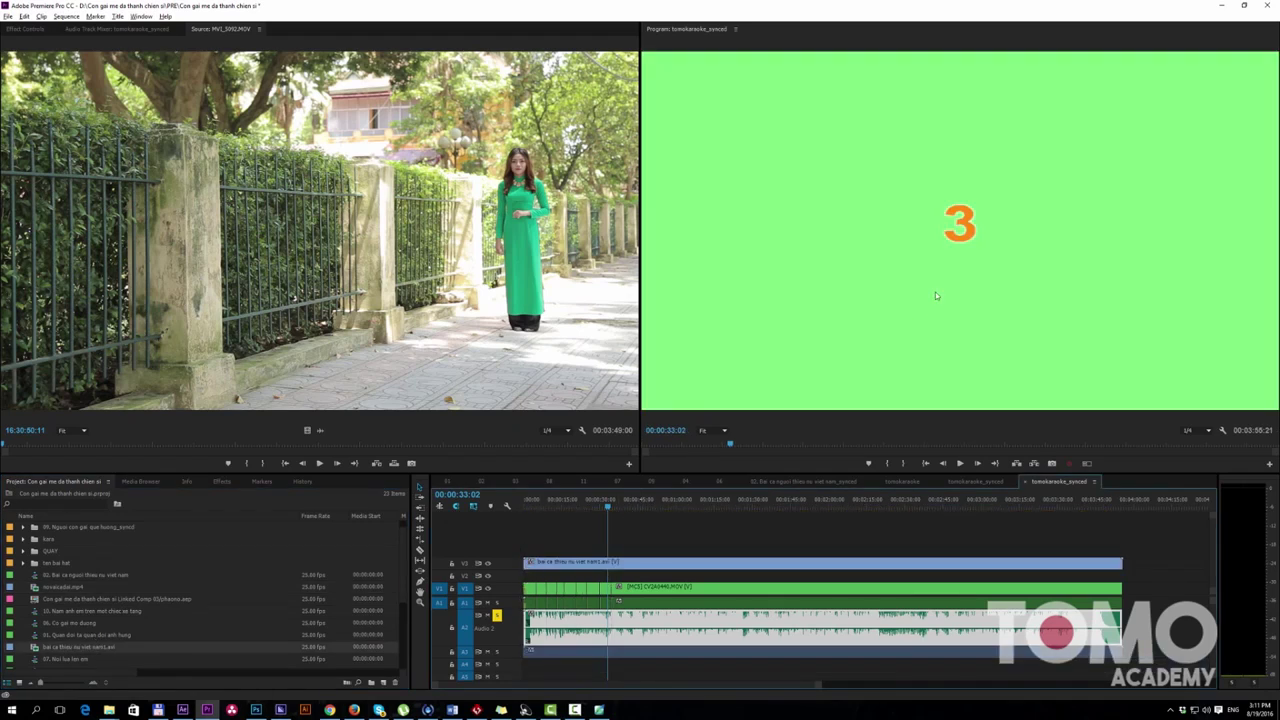
Step: Move the playhead to 00:01:17:02, where the lyrics are visible
click(672, 438)
text(11702)
key(Return)
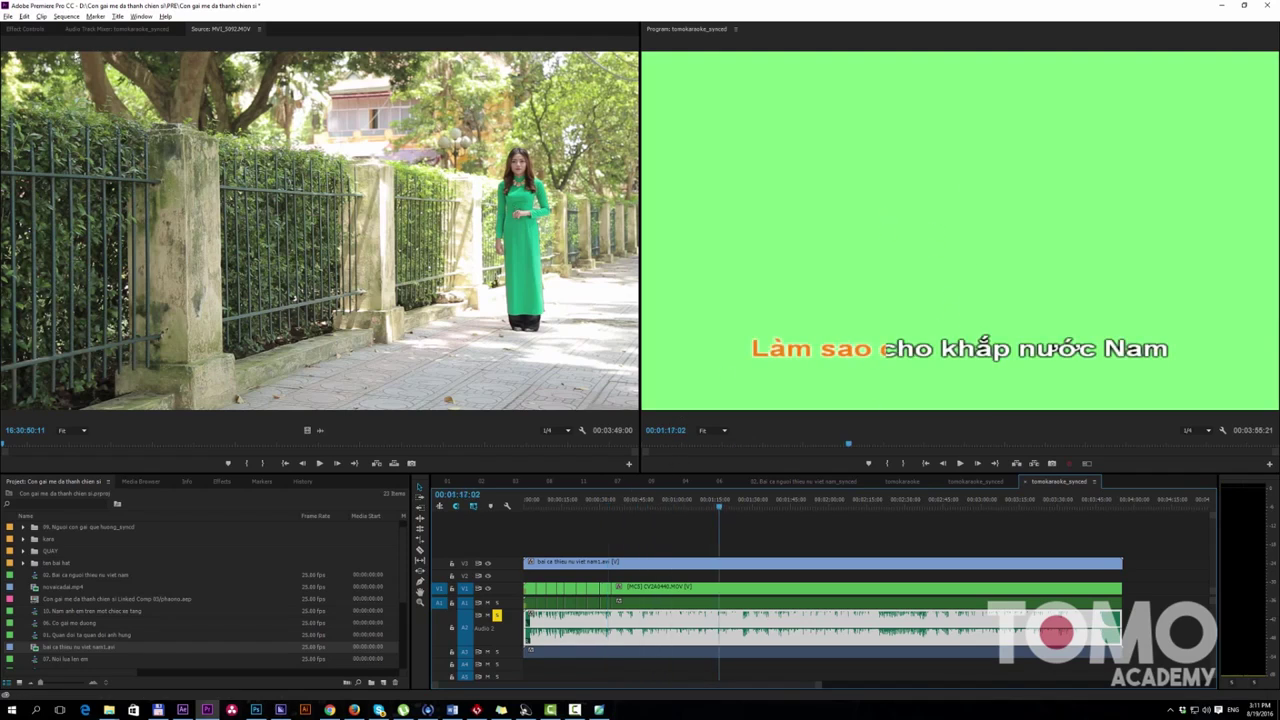
Step: Turn off Uniform Scale for the V3 karaoke clip and set its Scale Width to 75
click(593, 561)
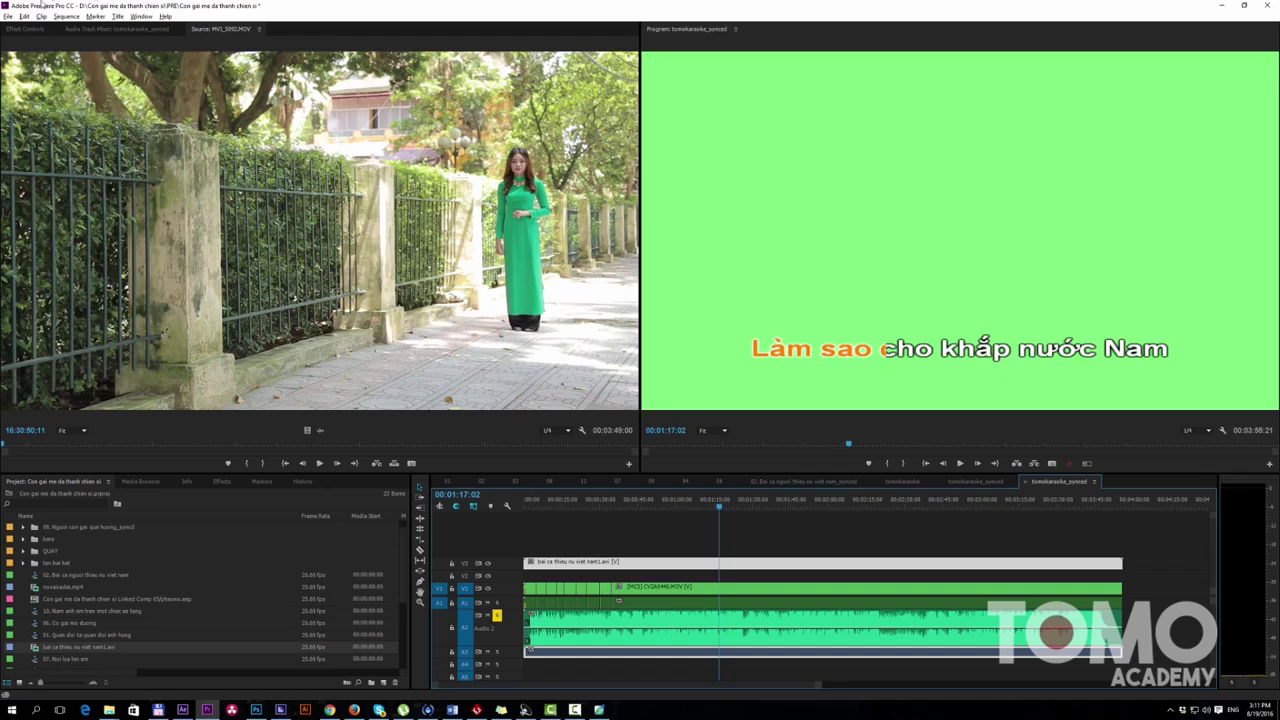
click(25, 29)
click(8, 69)
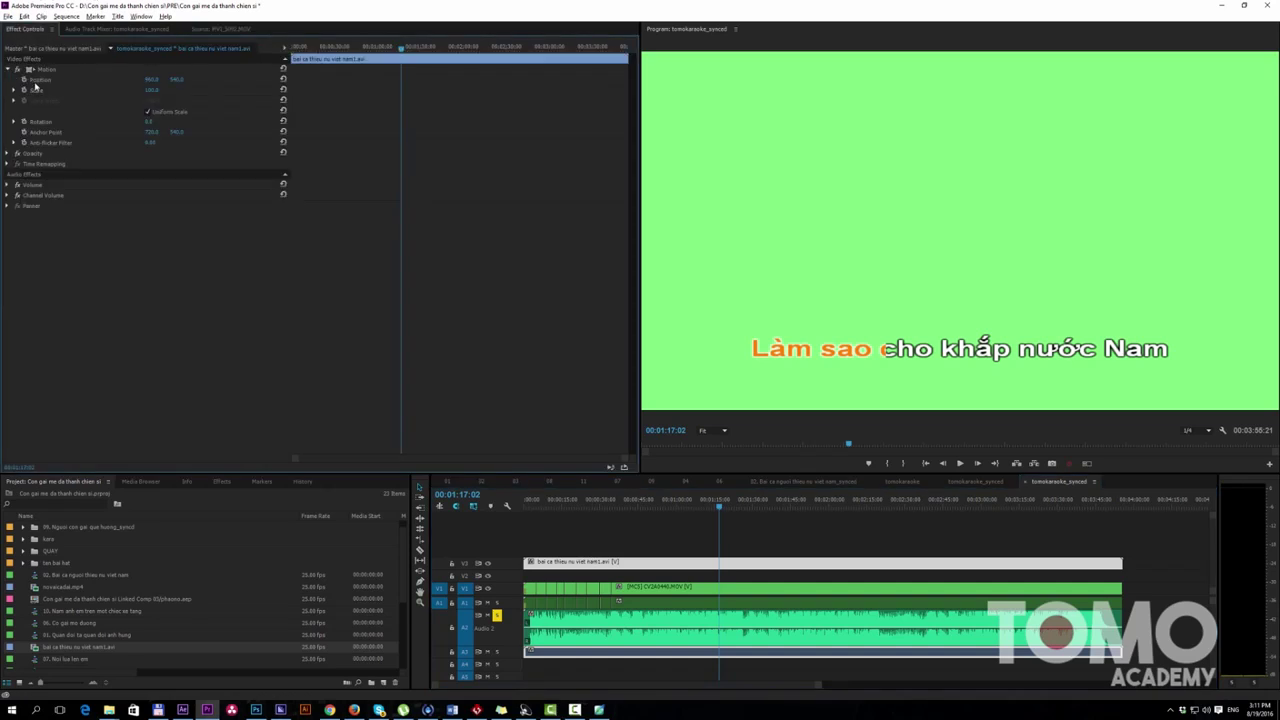
click(149, 112)
click(152, 101)
text(75)
key(Return)
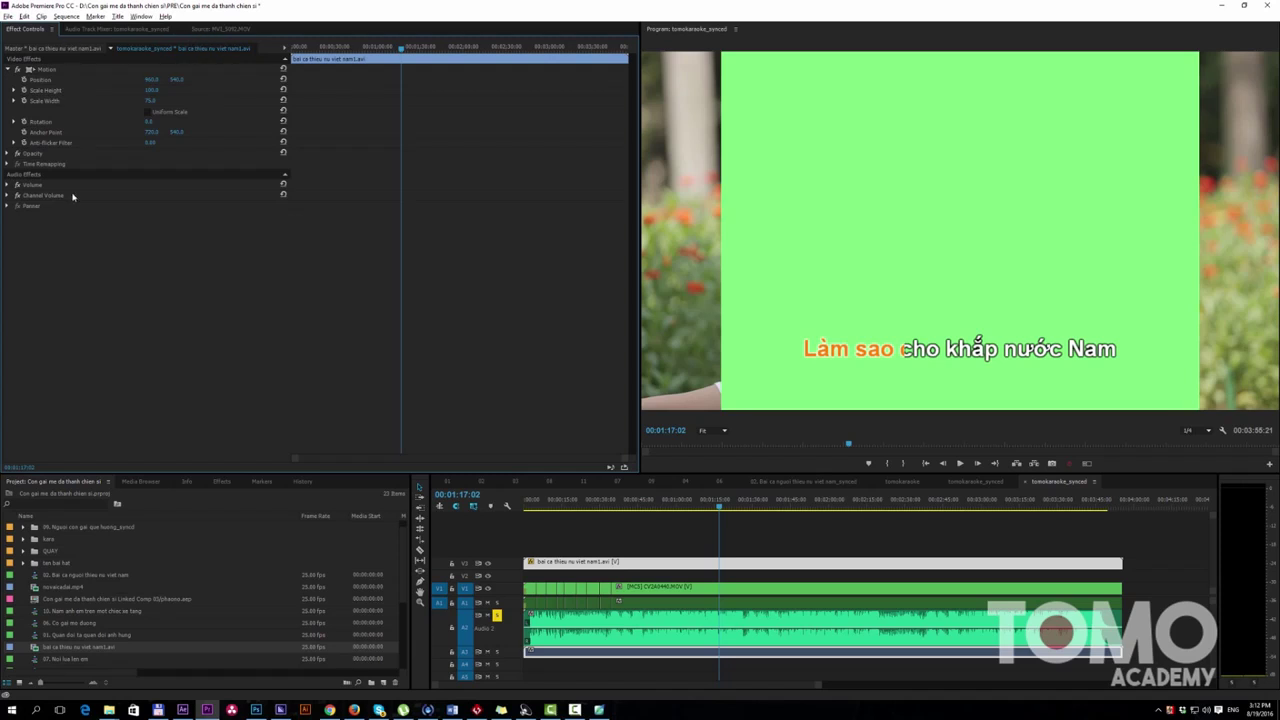
Step: Find Ultra Key by searching 'ultra' and apply it to the V3 karaoke clip
click(222, 481)
click(20, 494)
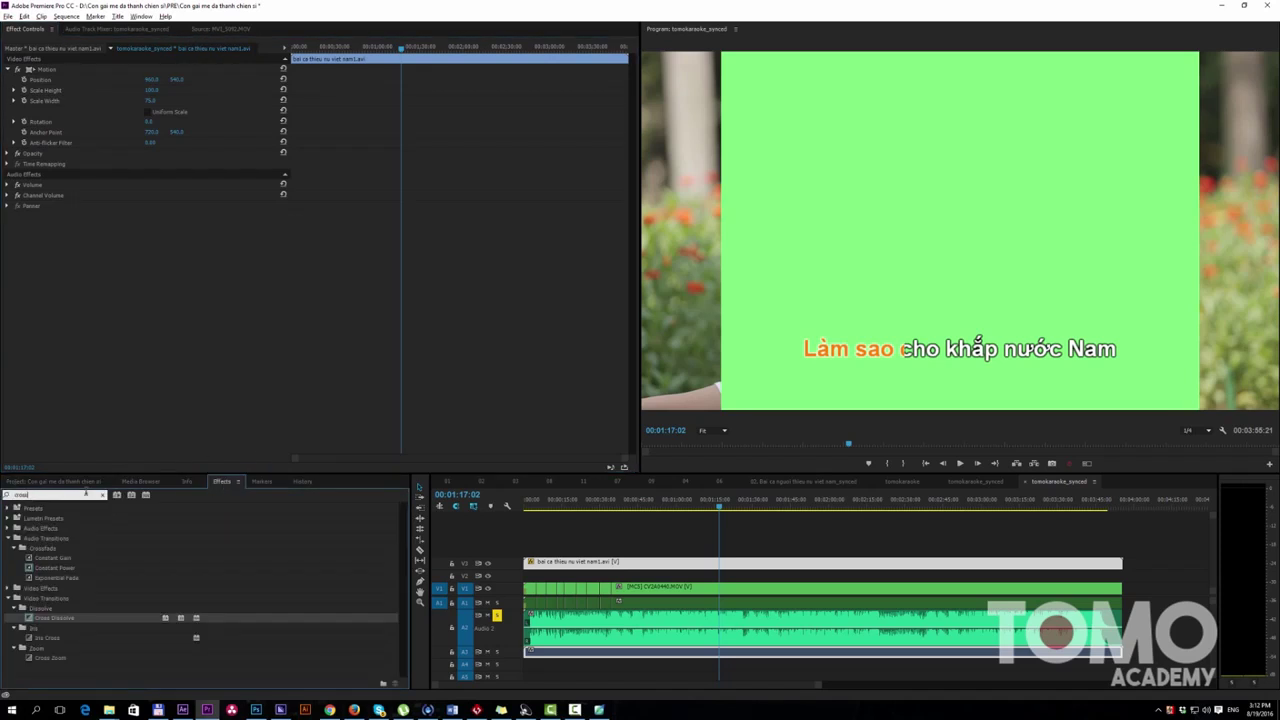
text(ultra)
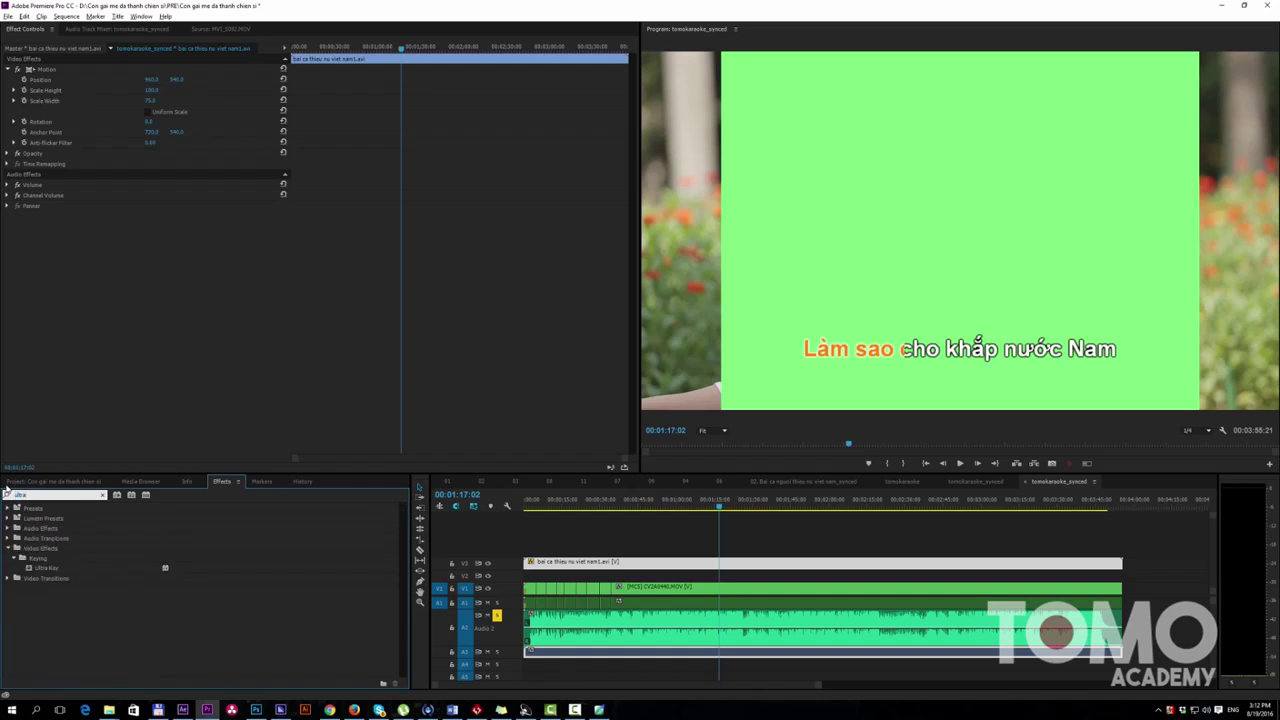
mouse_move(50, 573)
mouse_down()
mouse_move(601, 577)
mouse_move(719, 563)
mouse_up()
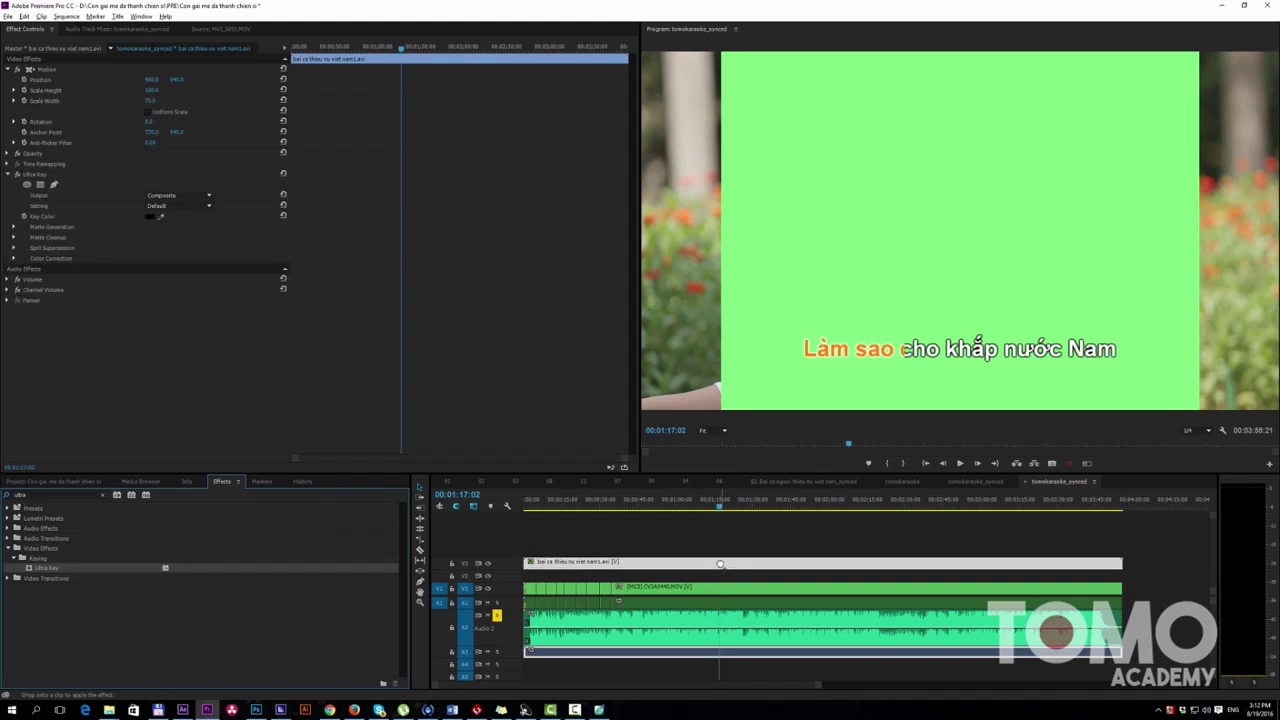
Step: Sample the green background as Ultra Key's key colour, then play from around 00:00:34
click(160, 216)
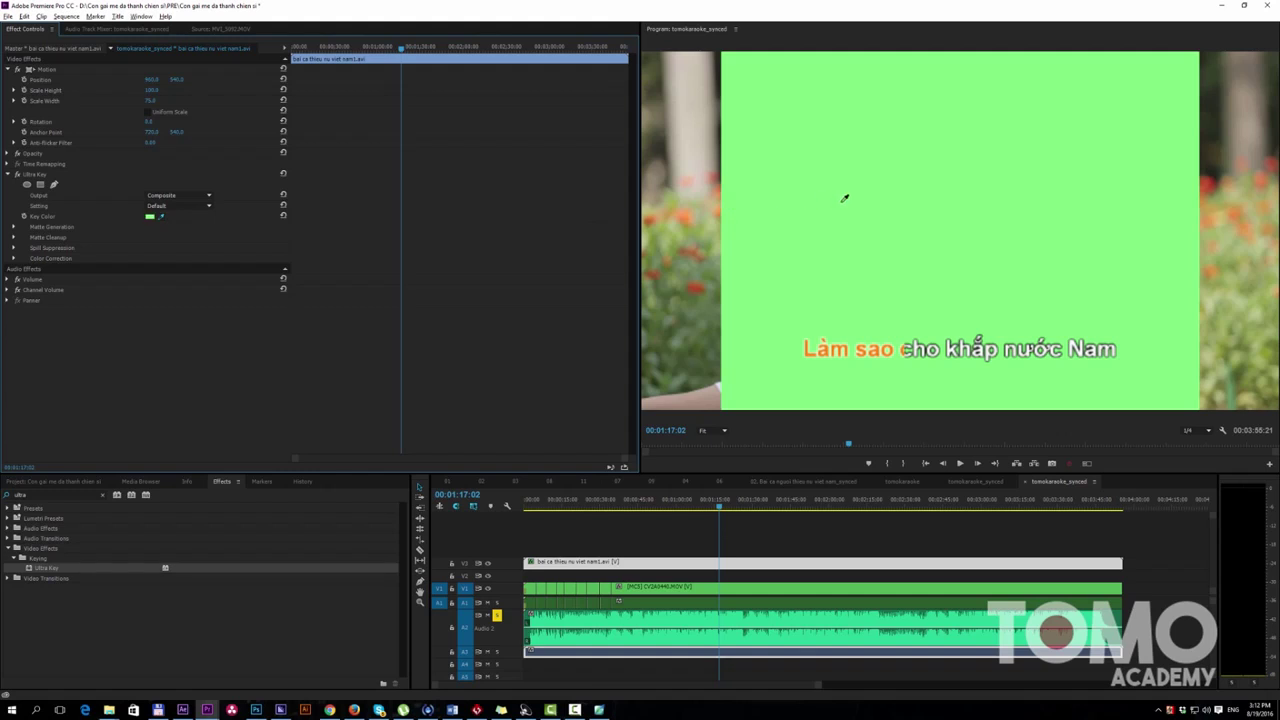
click(846, 197)
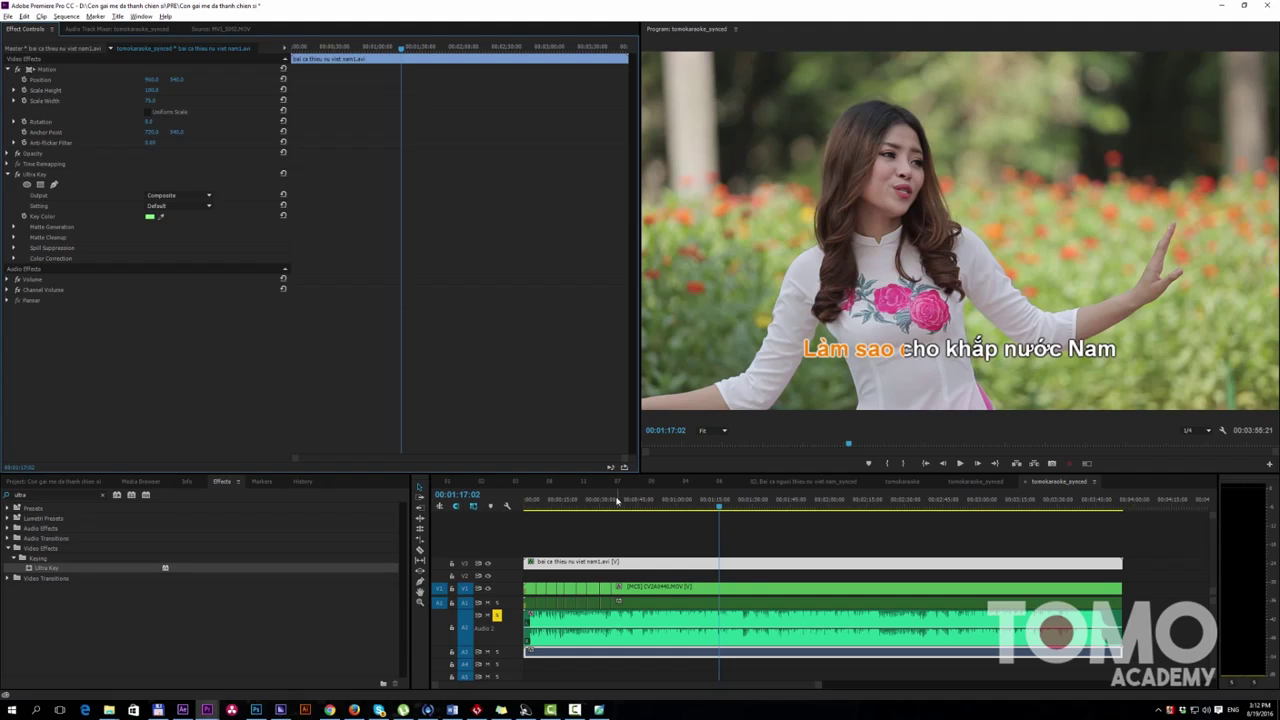
drag(606, 508, 606, 507)
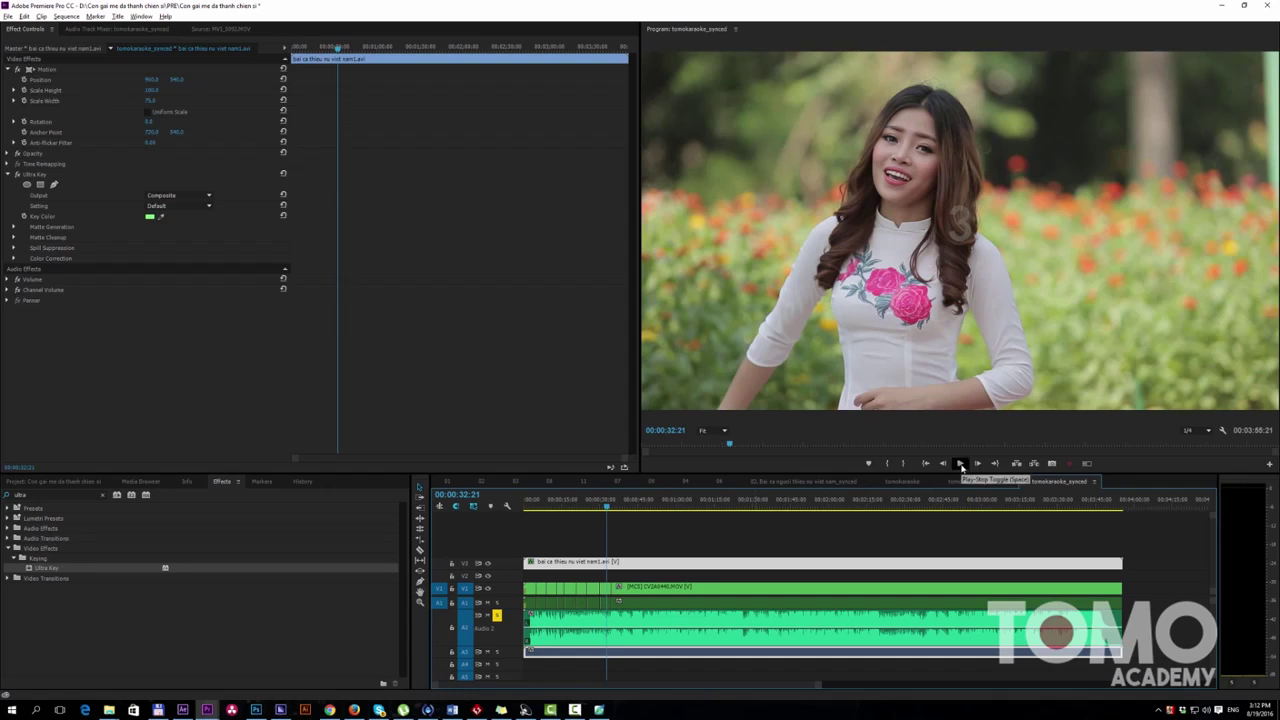
click(960, 464)
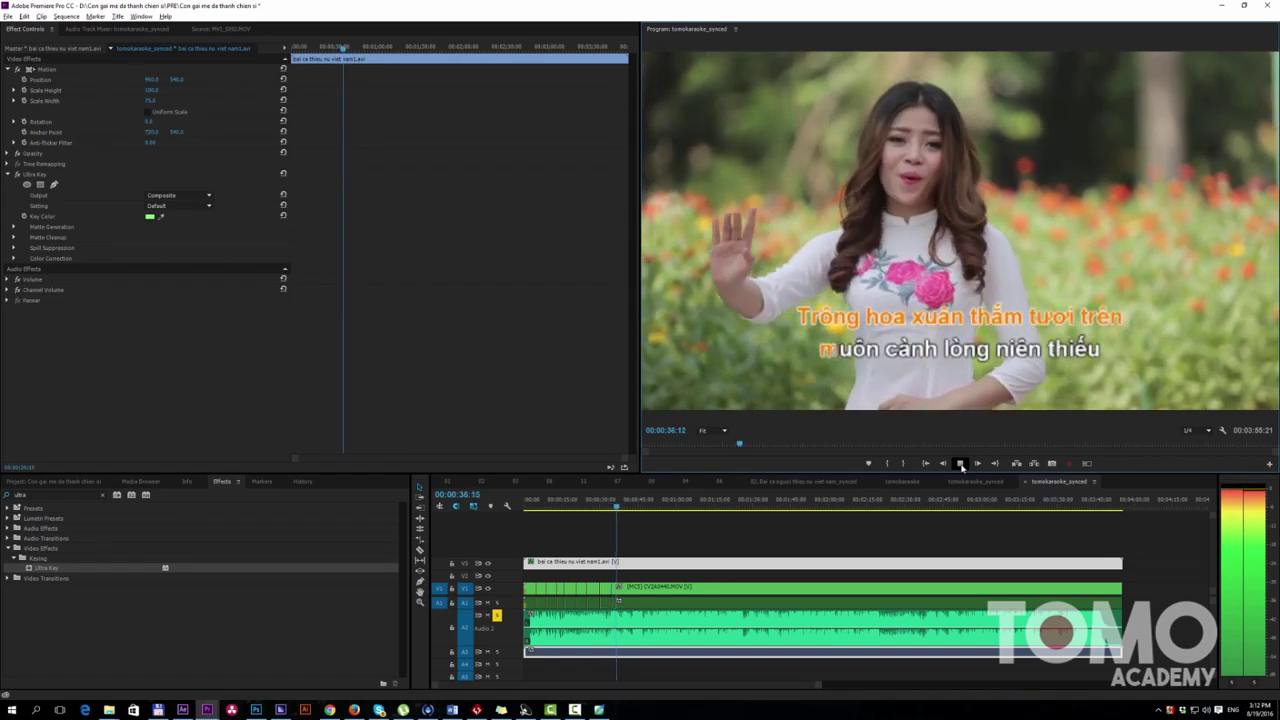
Step: Stop at 00:00:38:08 and cut the multicam footage to angle MC17 in Multi-Camera view
click(960, 464)
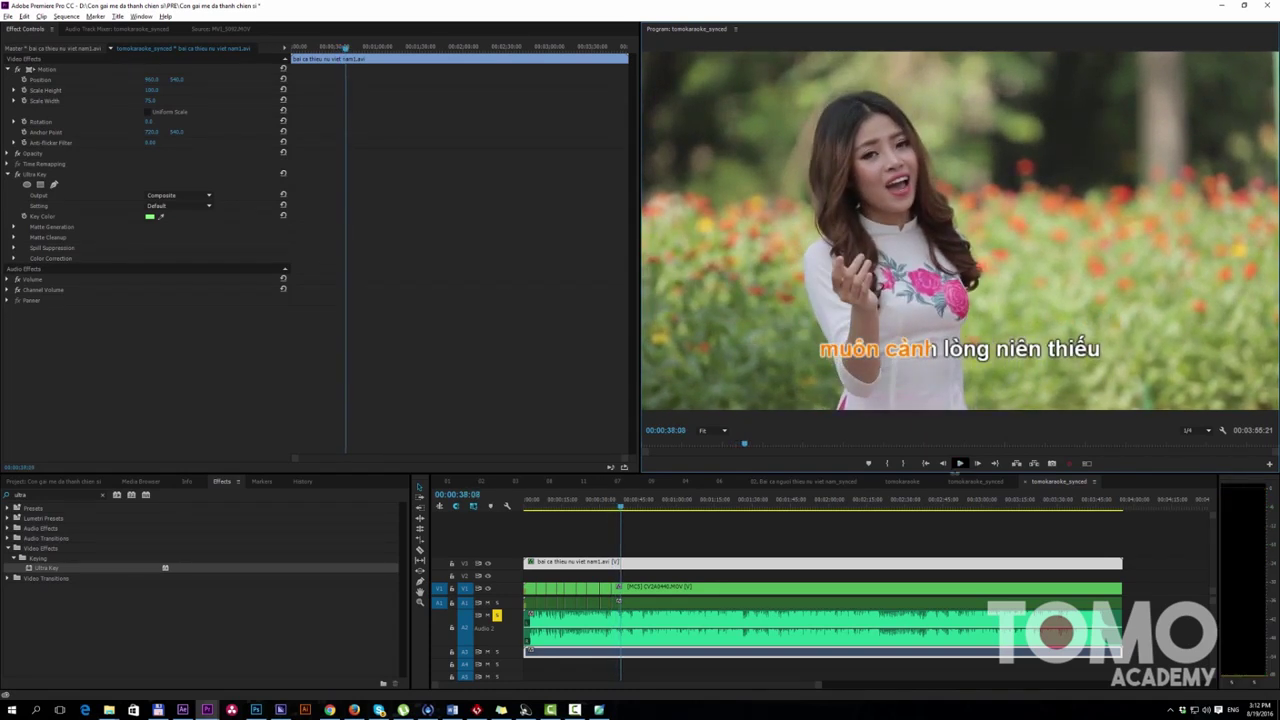
click(1088, 464)
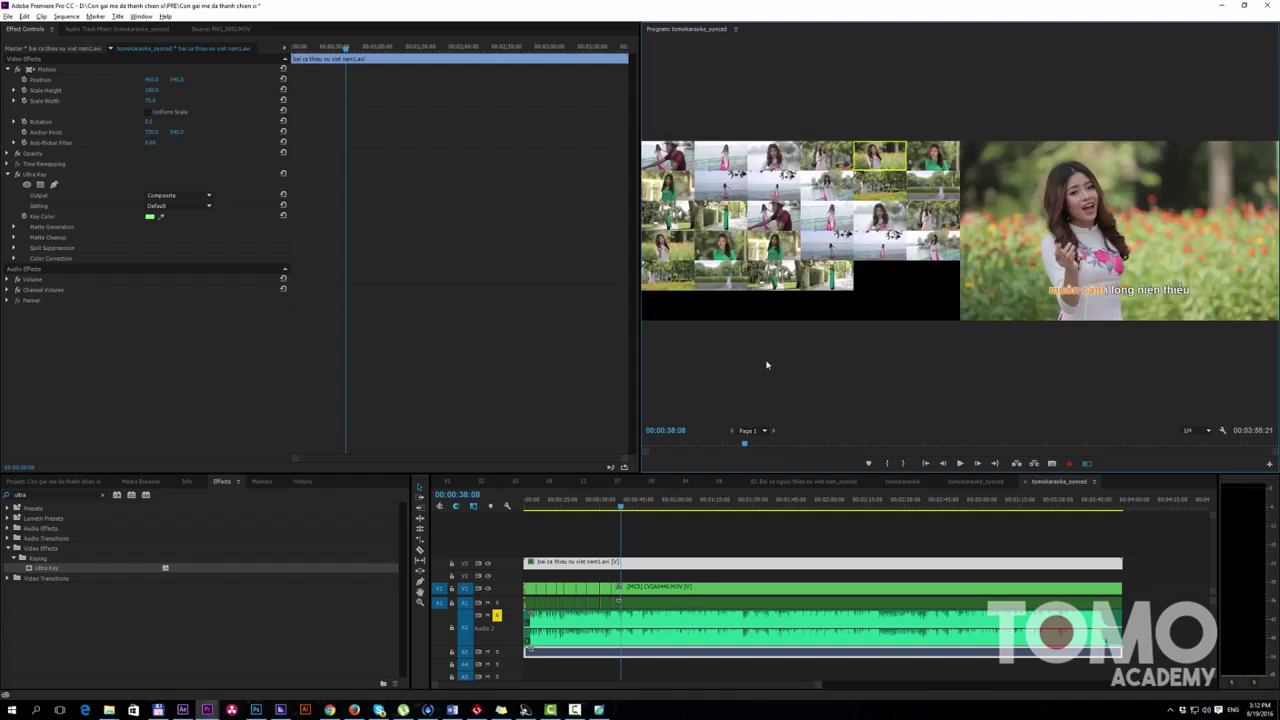
click(876, 226)
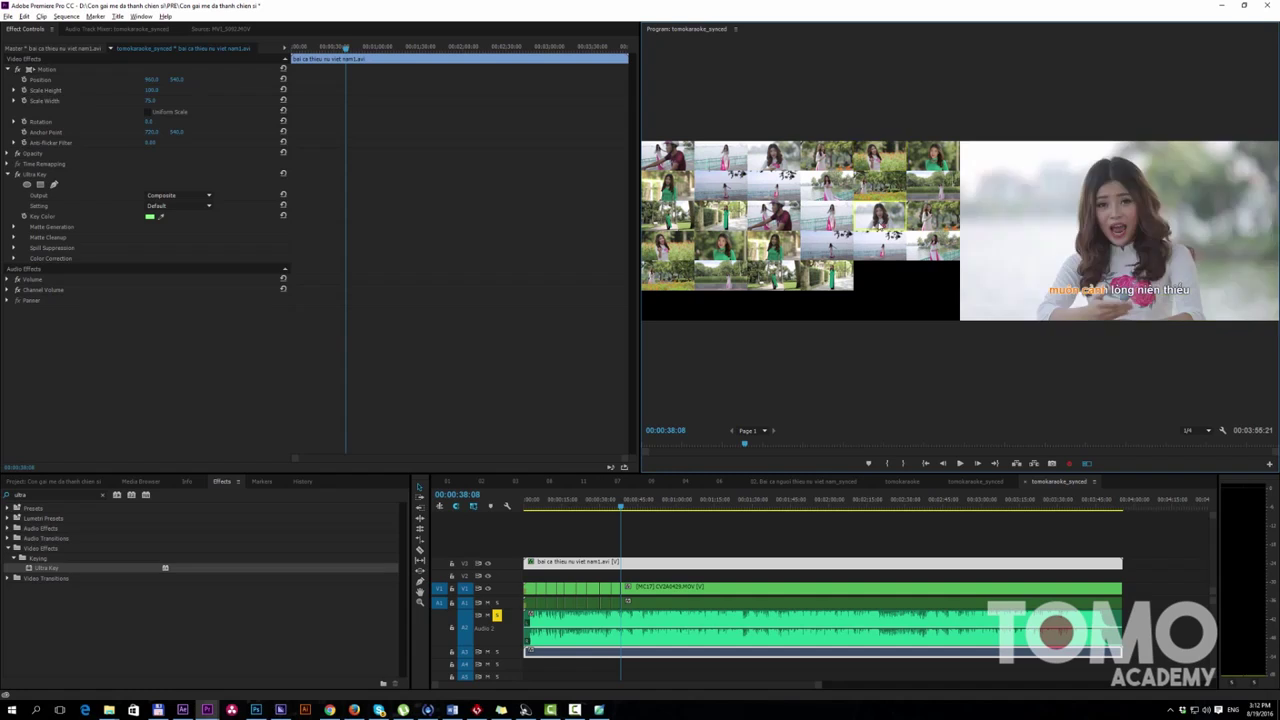
Step: Return to full-frame program view and play the keyed lyrics over MC17 until 00:00:46:17
click(1088, 464)
click(960, 464)
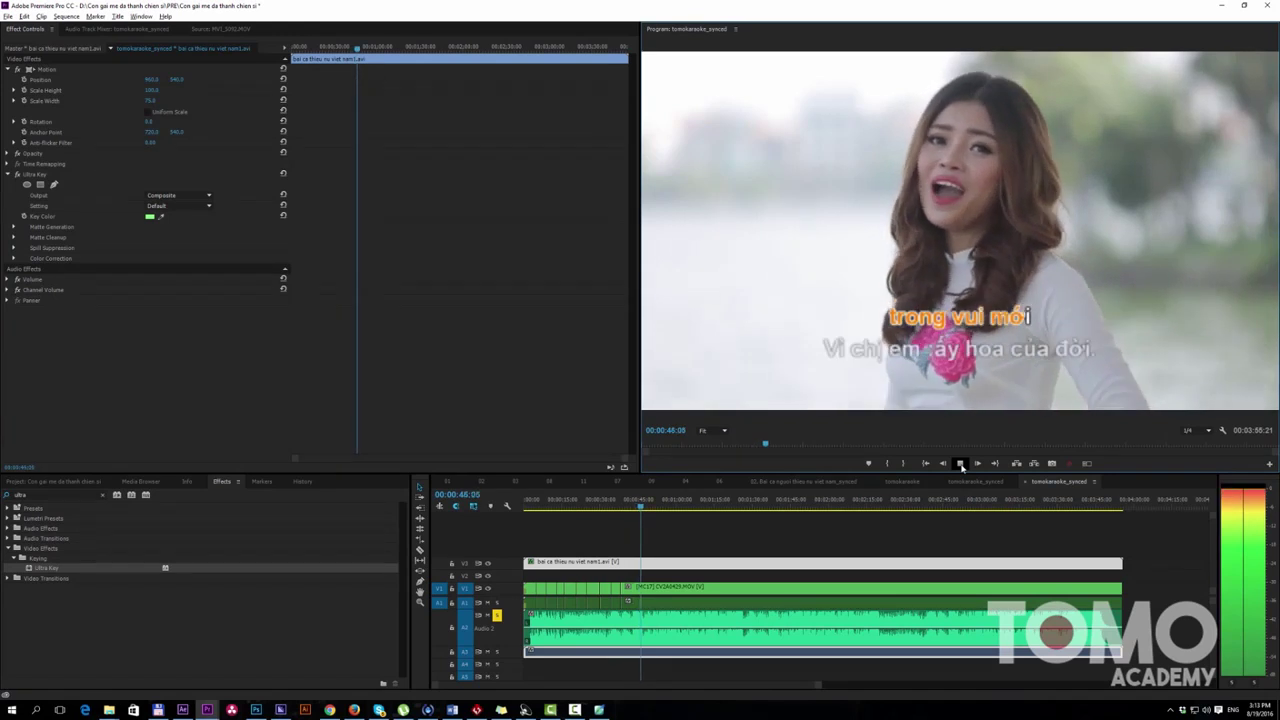
click(962, 465)
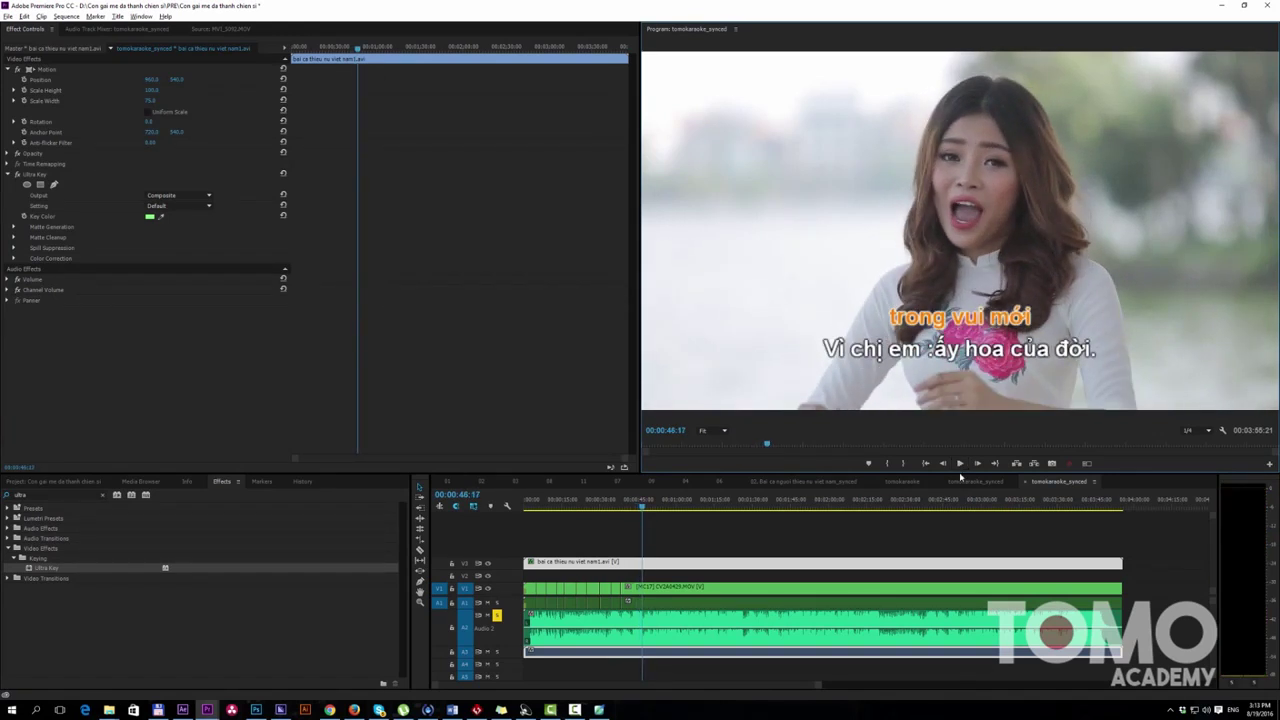